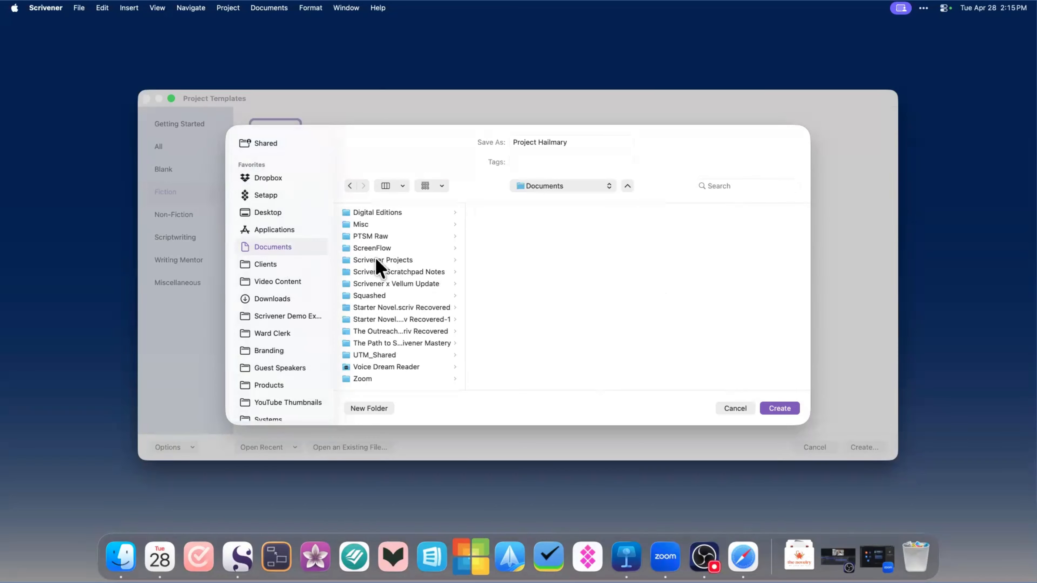
# - Browse the existing projects in the Scrivener Projects folder inside Documents
pyautogui.click(382, 262)
pyautogui.scroll(-5, 531, 253)
pyautogui.scroll(5, 537, 260)
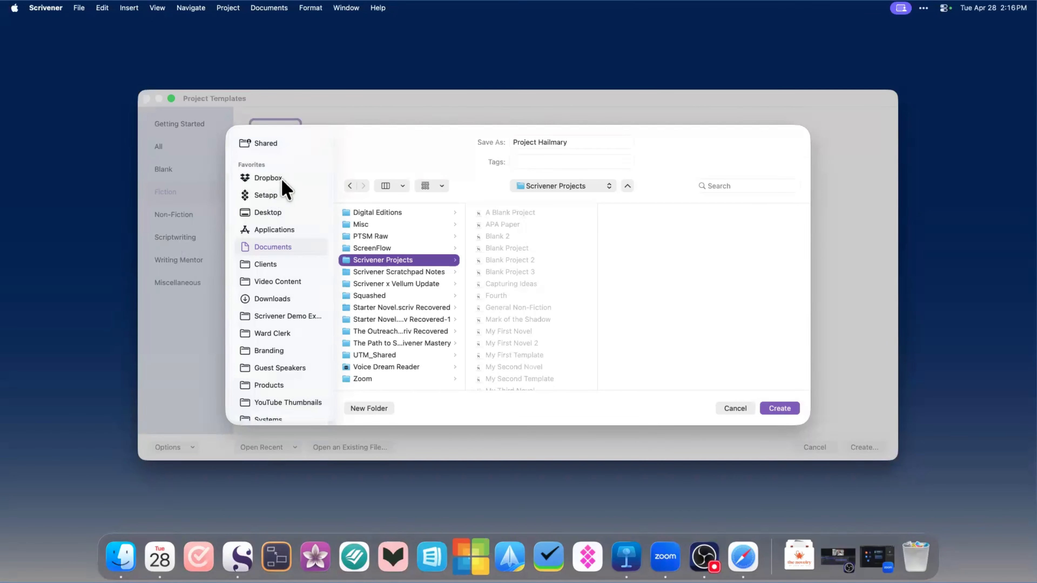
# - Choose the Desktop as save location and create a new folder there named Scrivener Projects
pyautogui.click(269, 212)
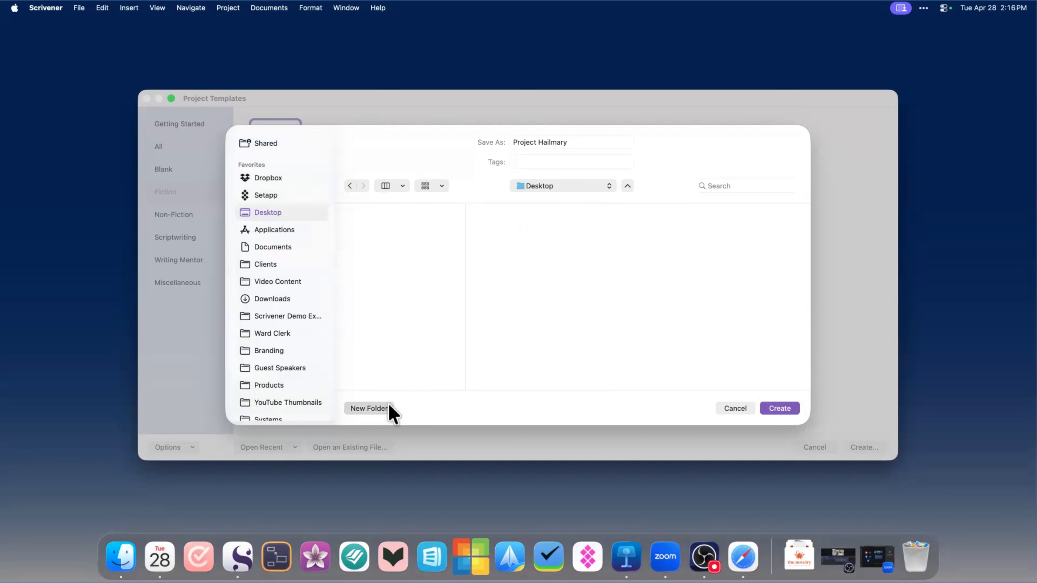
pyautogui.click(369, 408)
pyautogui.write('Scrivener Projects')
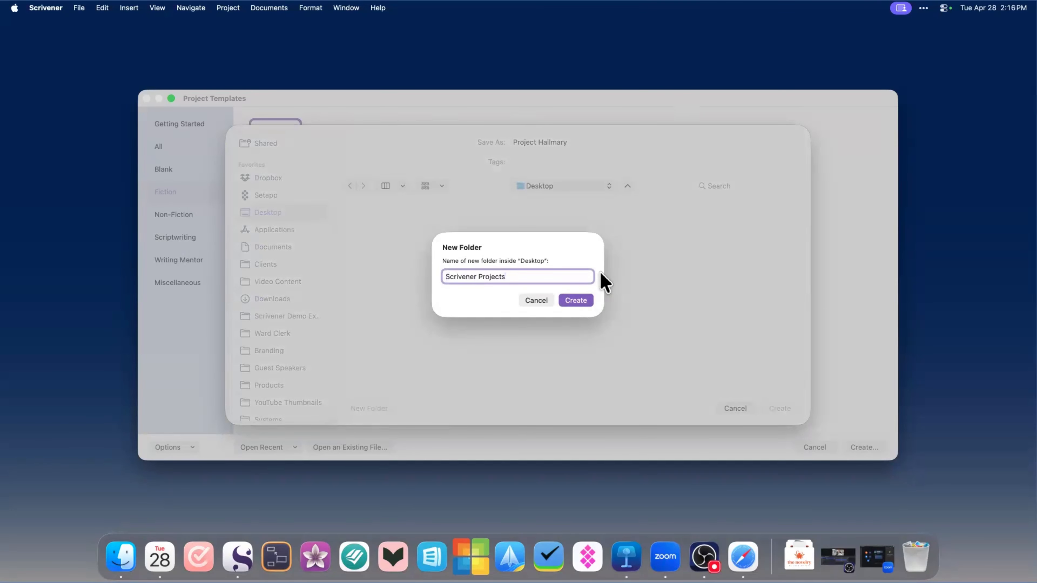
pyautogui.click(588, 302)
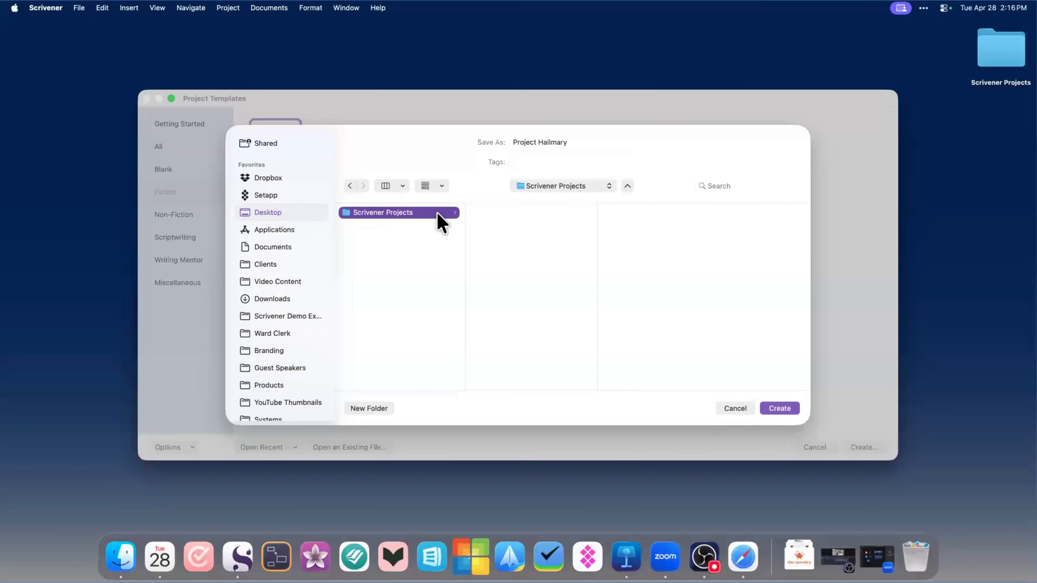
# - Create the project as Project Hailmary in the new folder and enlarge its window across the screen
pyautogui.click(565, 147)
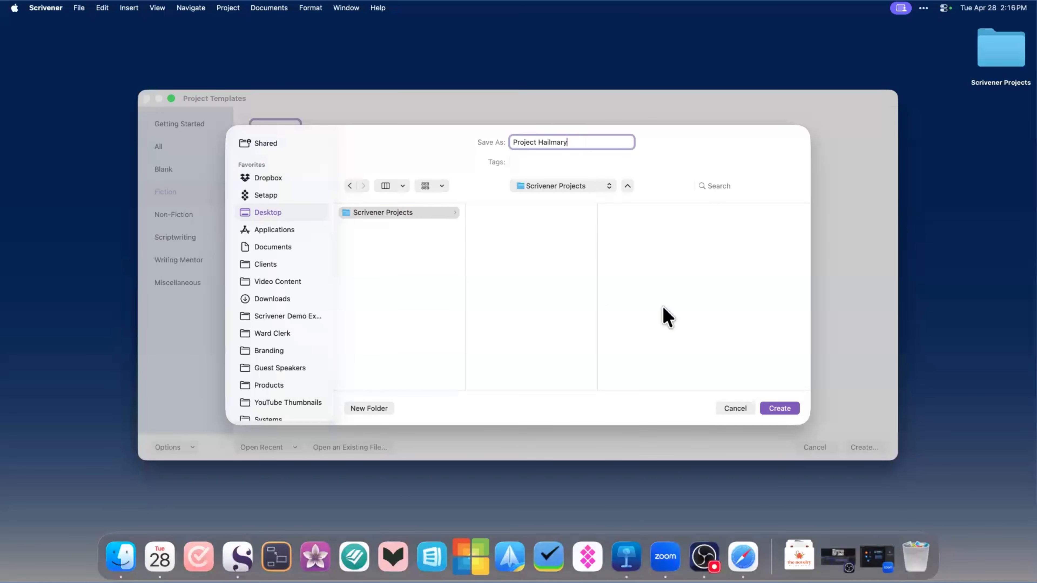
pyautogui.click(781, 409)
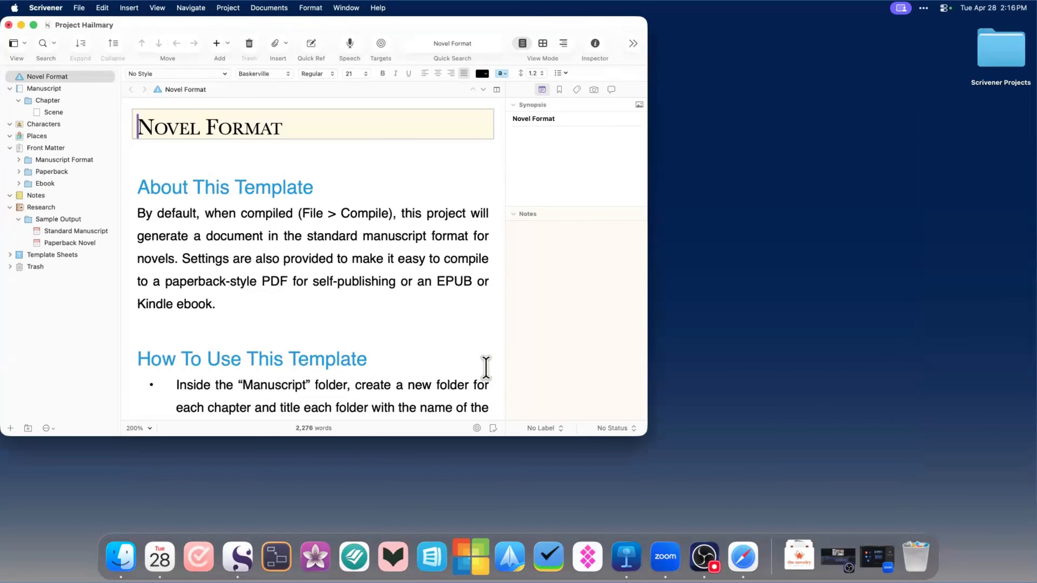
pyautogui.moveTo(484, 39); pyautogui.dragTo(572, 57)
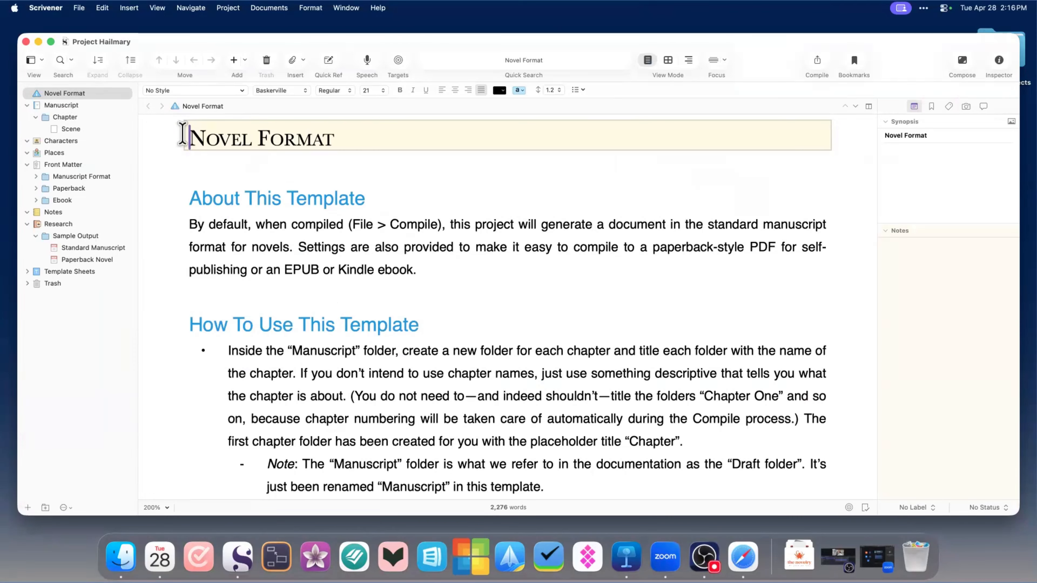
# - Look over the Novel Format instructions, move that document to the project's Trash and check the Trash
pyautogui.moveTo(182, 137); pyautogui.dragTo(370, 142)
pyautogui.moveTo(185, 200); pyautogui.dragTo(362, 200)
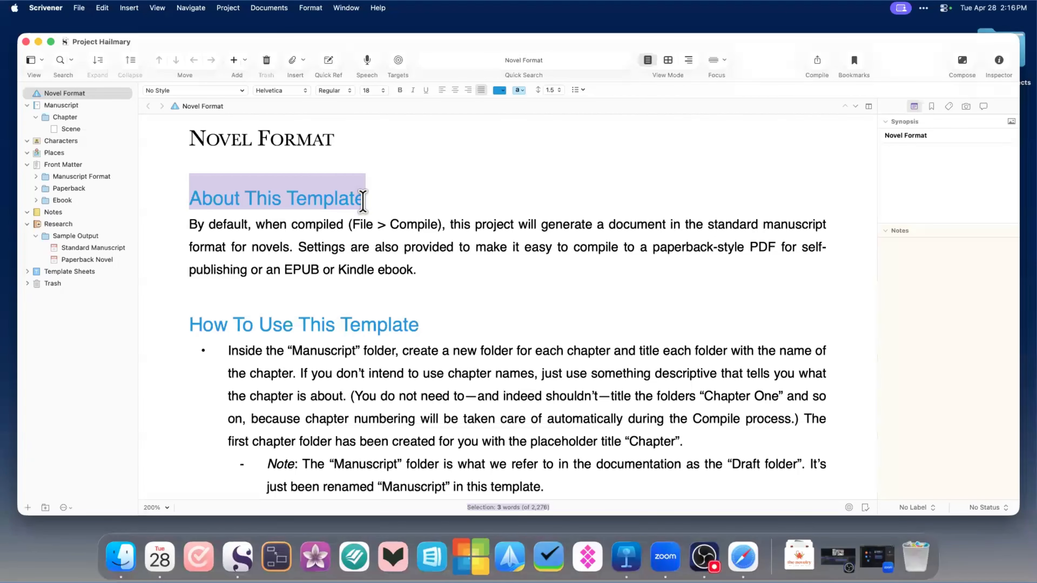
pyautogui.click(80, 9)
pyautogui.click(462, 186)
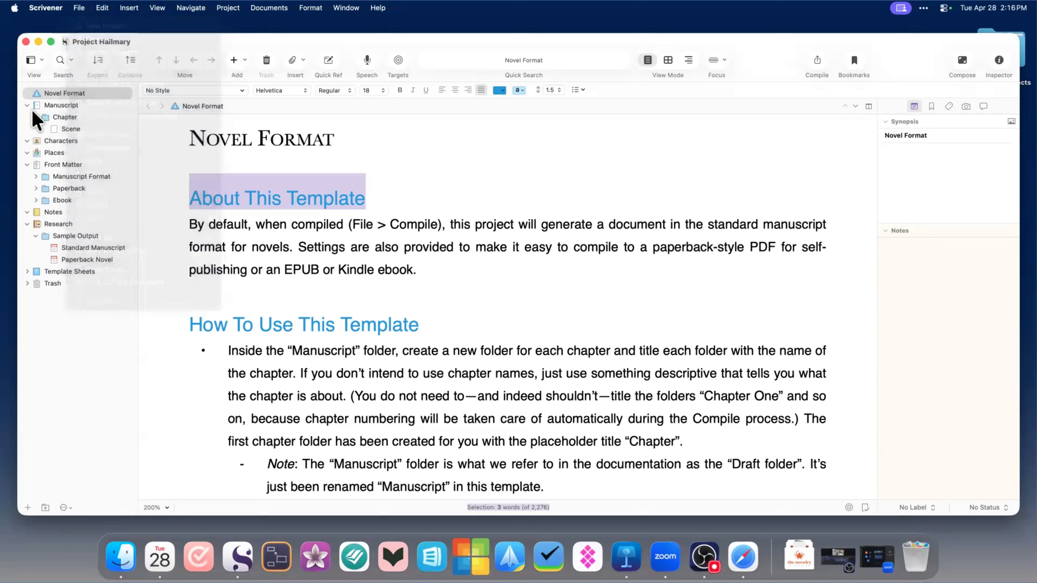
pyautogui.rightClick(67, 95)
pyautogui.click(136, 129)
pyautogui.click(27, 272)
pyautogui.click(27, 271)
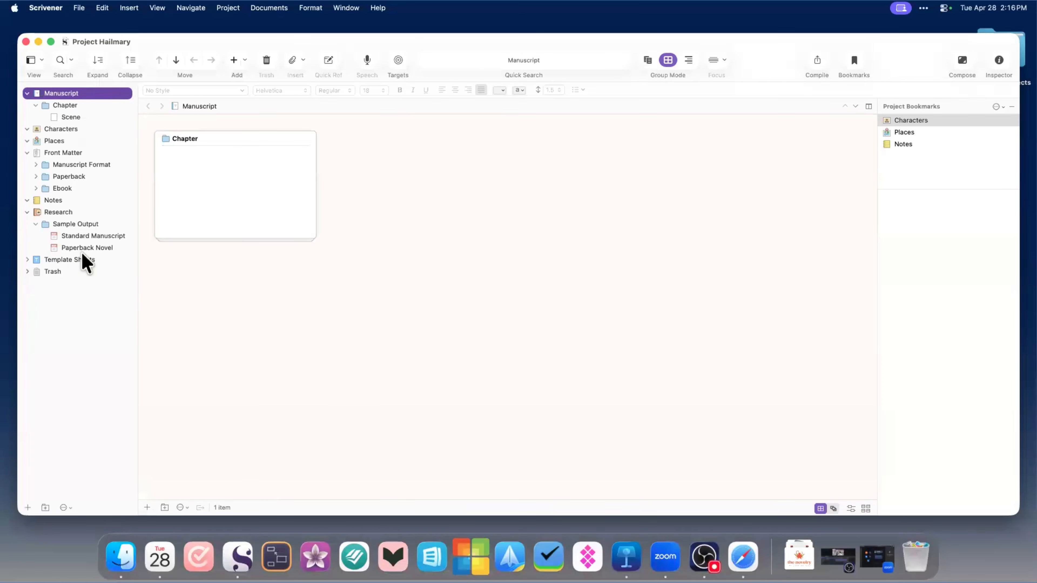
# - Open the Scene document in the Chapter folder and write "Start writing!" in it
pyautogui.click(75, 117)
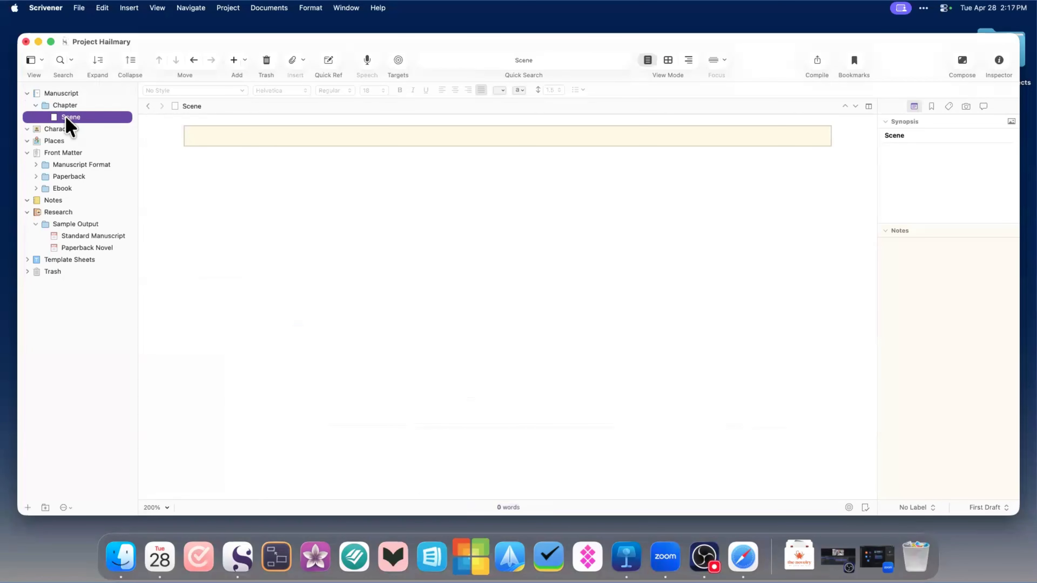
pyautogui.click(353, 176)
pyautogui.write('Start writing!')
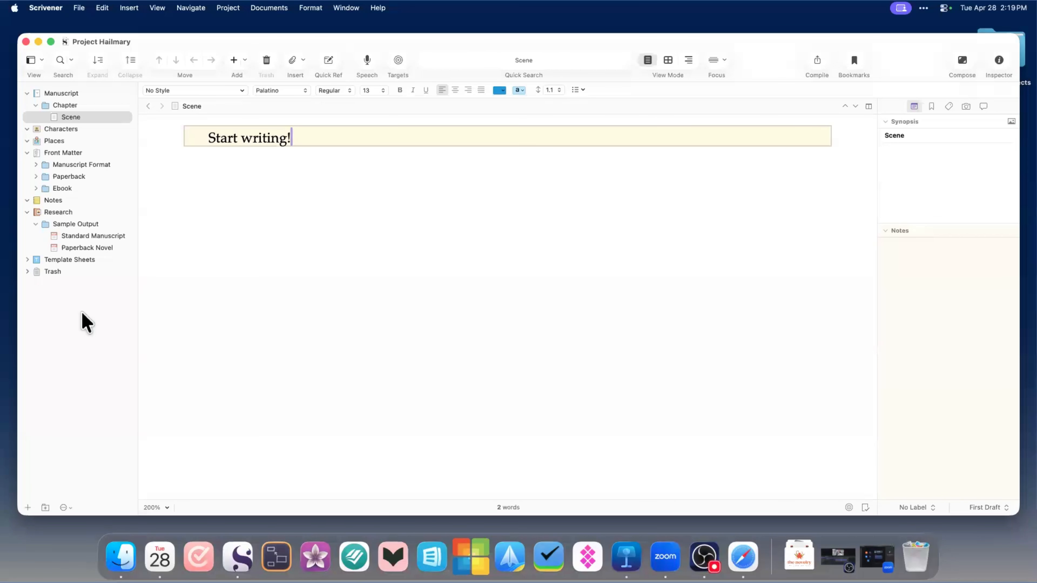
# - Collapse the Front Matter, Manuscript and Research folders, and move the Characters, Notes and Places folders into Research
pyautogui.click(27, 152)
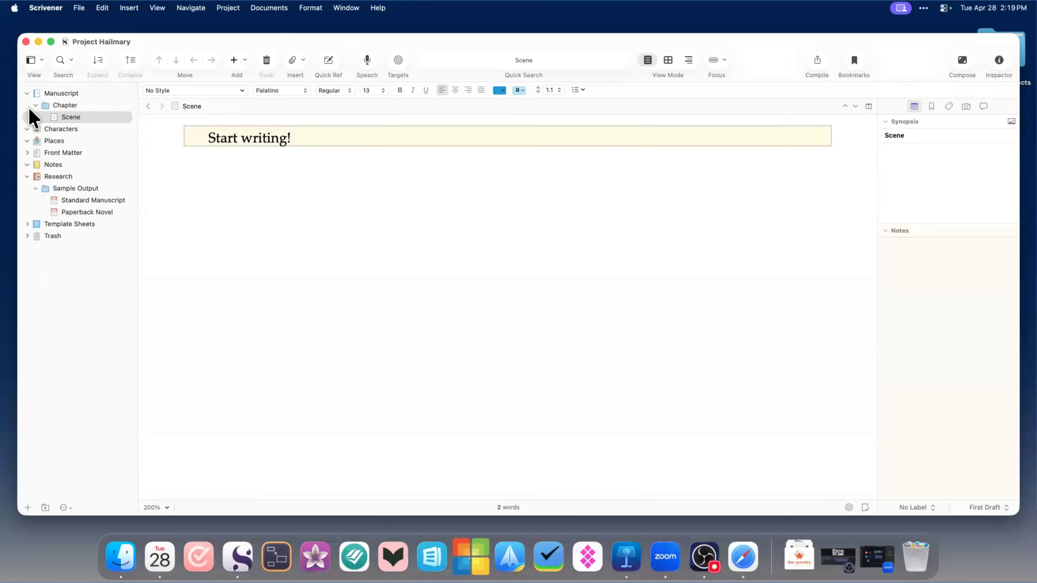
pyautogui.click(27, 93)
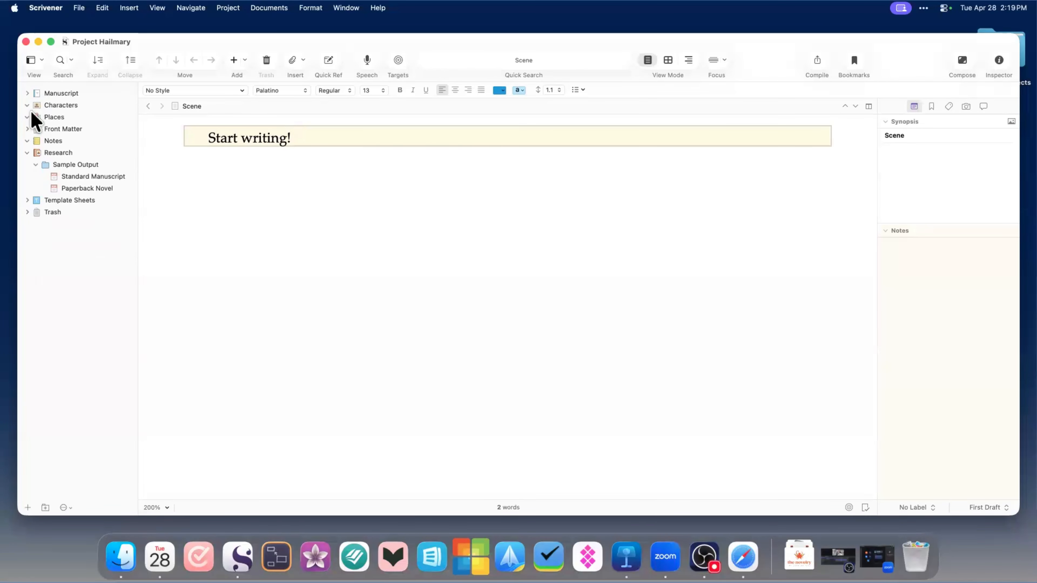
pyautogui.click(26, 151)
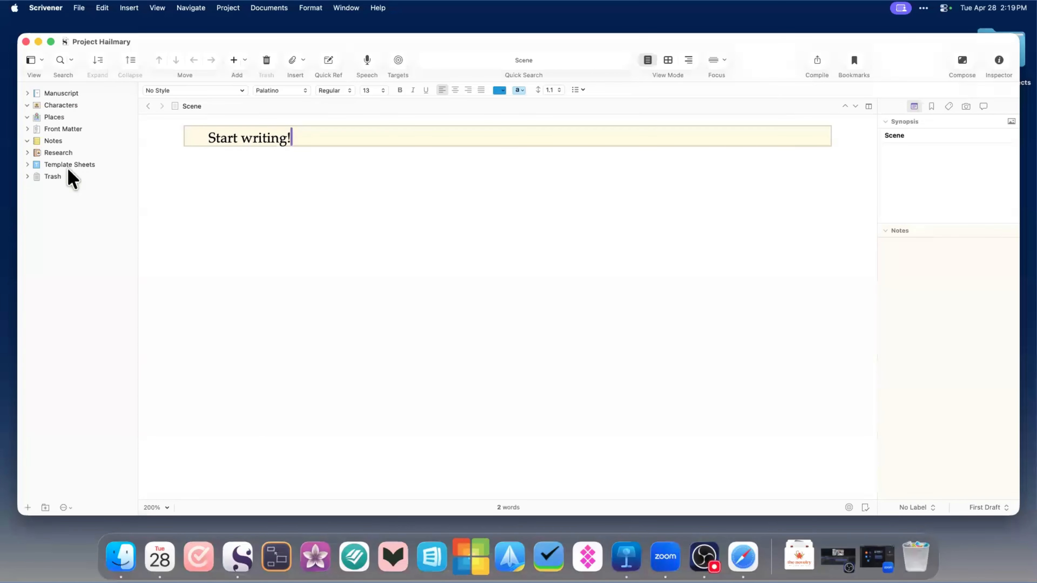
pyautogui.moveTo(70, 106); pyautogui.dragTo(67, 139)
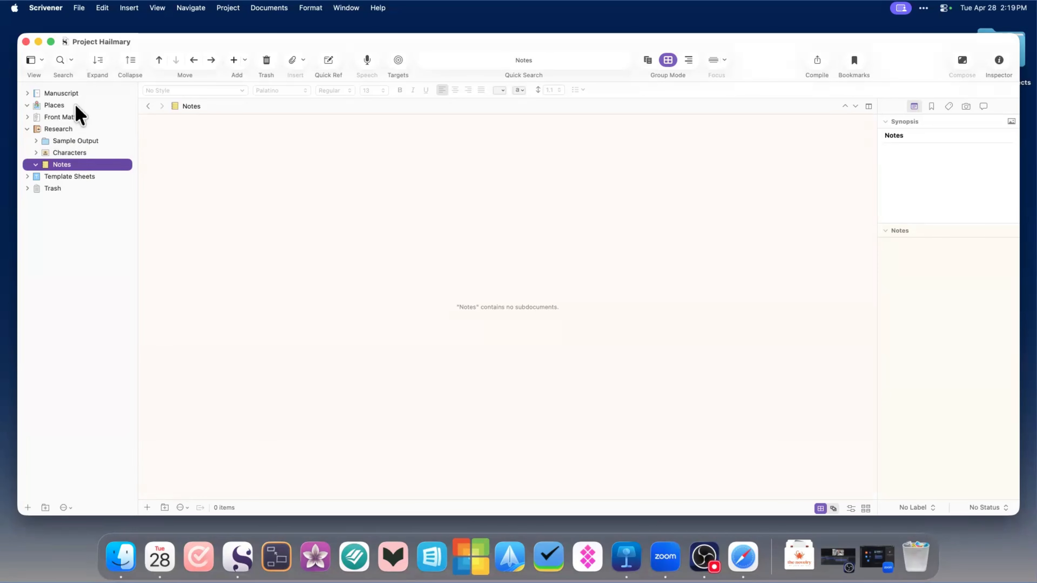
pyautogui.moveTo(59, 107); pyautogui.dragTo(65, 131)
# - Rename the Places folder inside Research to Settings
pyautogui.click(61, 165)
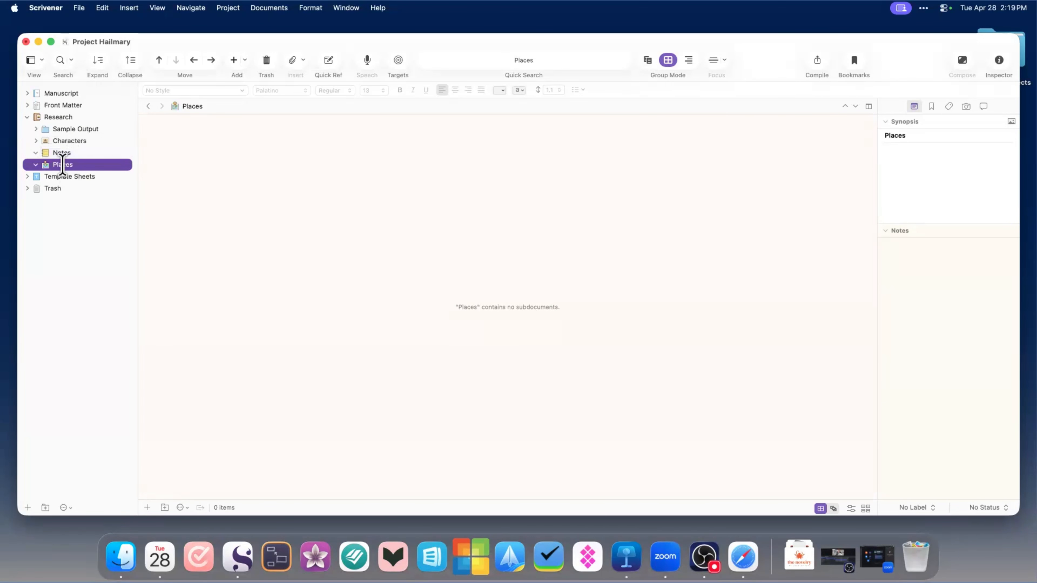
pyautogui.write('Setting')
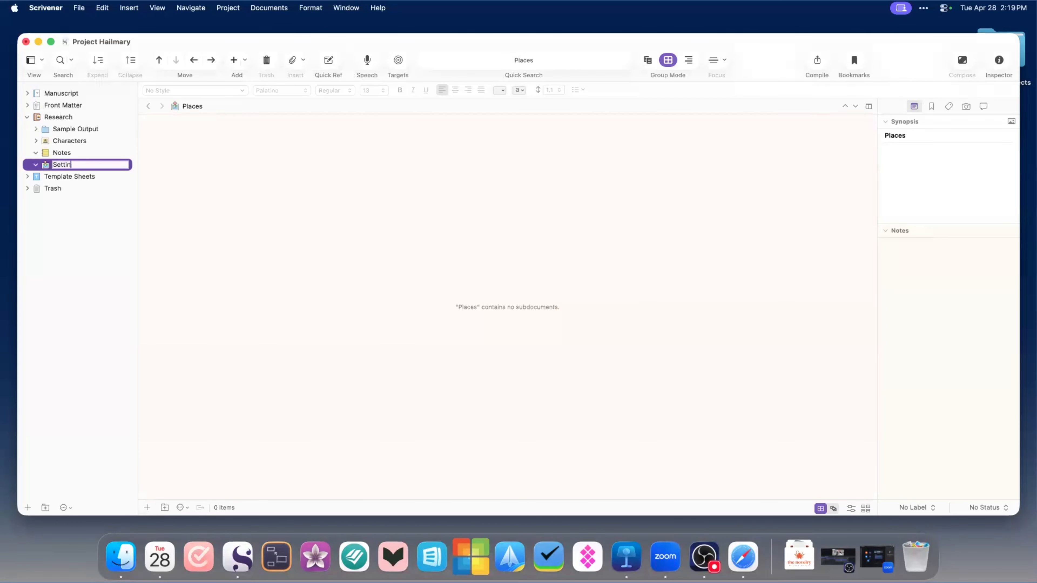
pyautogui.press('Return')
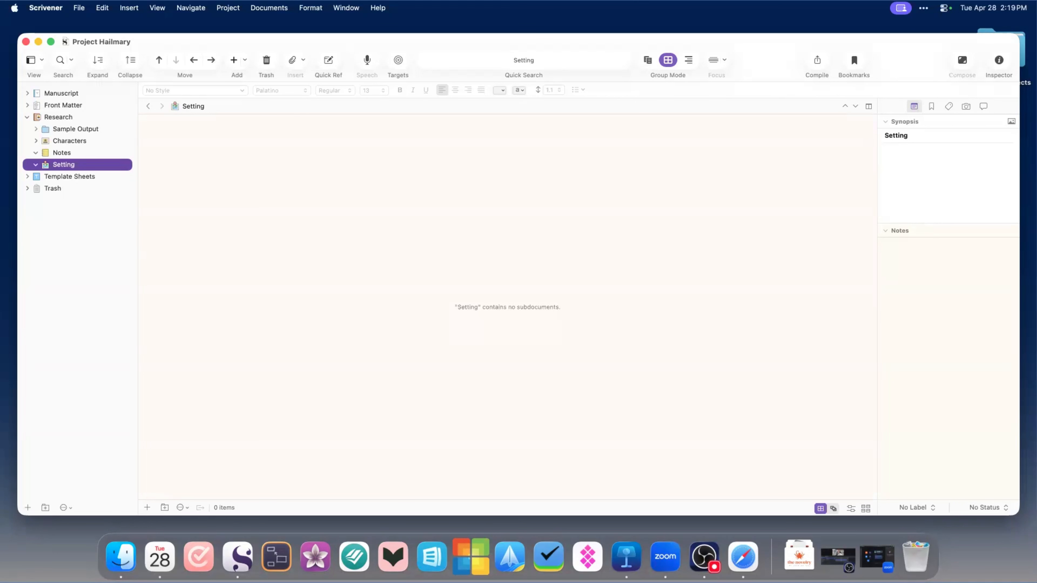
pyautogui.click(84, 165)
pyautogui.write('s')
pyautogui.click(75, 154)
# - Move the Front Matter folder into Research, and collapse and re-expand Research to check the tidied binder
pyautogui.moveTo(73, 107); pyautogui.dragTo(85, 146)
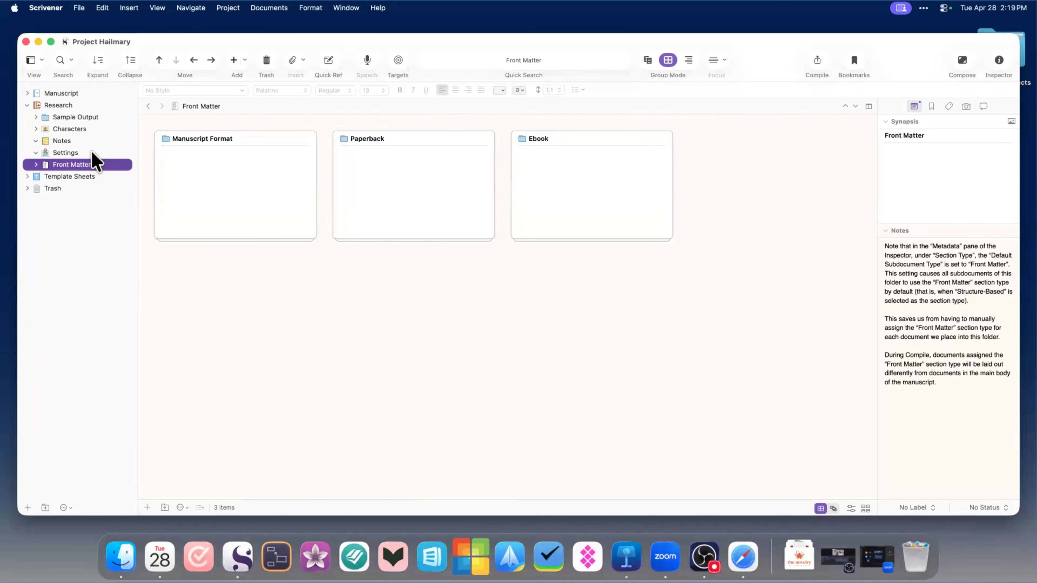
pyautogui.click(28, 105)
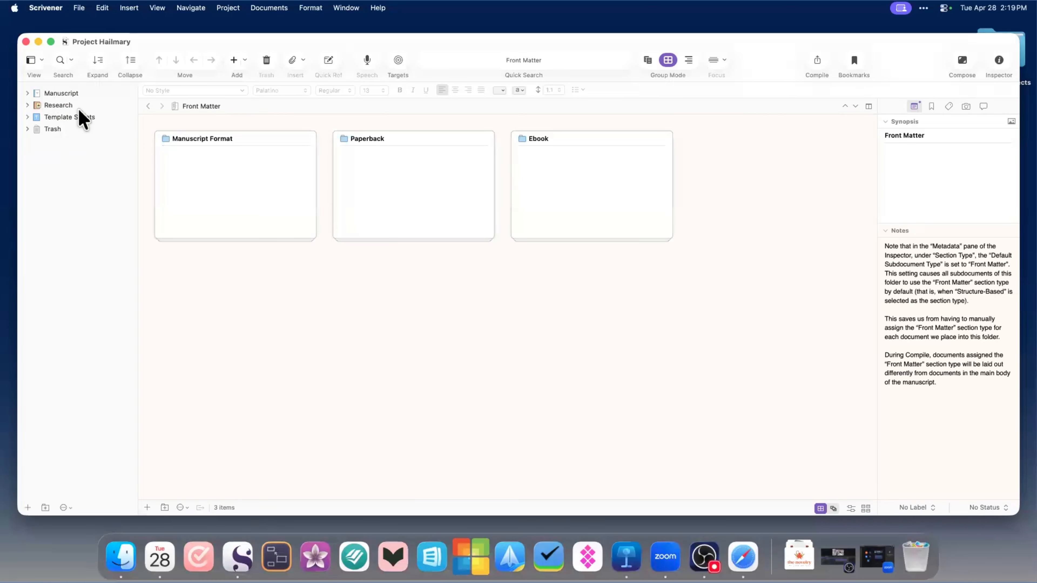
pyautogui.click(27, 105)
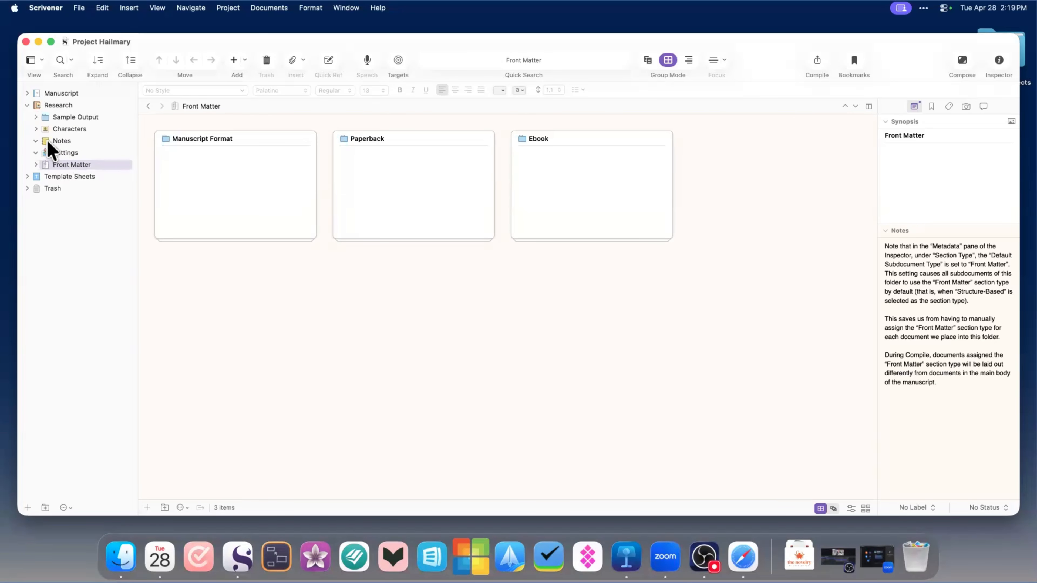
# - Open the Standard Manuscript sample in the Sample Output folder and look through its pages
pyautogui.click(36, 118)
pyautogui.click(78, 130)
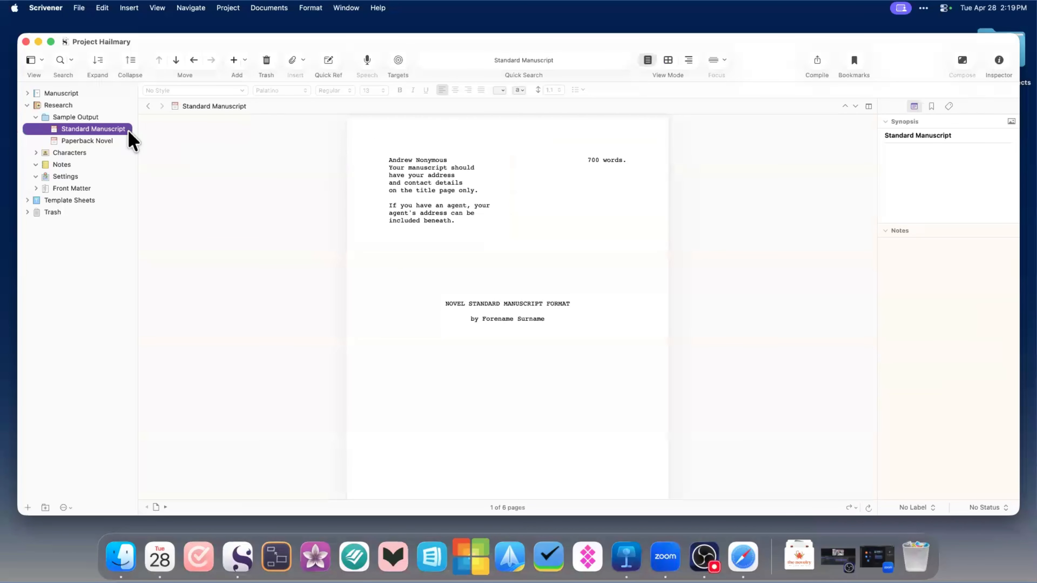
pyautogui.scroll(-8, 553, 206)
pyautogui.scroll(-15, 553, 206)
pyautogui.scroll(-10, 553, 206)
pyautogui.press('Home')
# - Move the Sample Output folder to the project's Trash and collapse the Research folder
pyautogui.rightClick(106, 118)
pyautogui.click(143, 154)
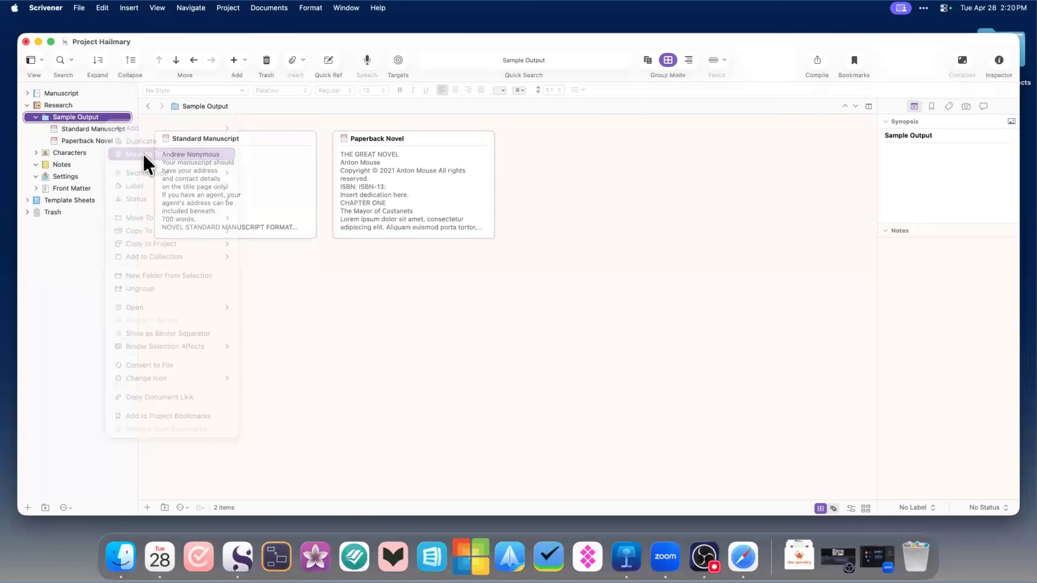
pyautogui.click(27, 105)
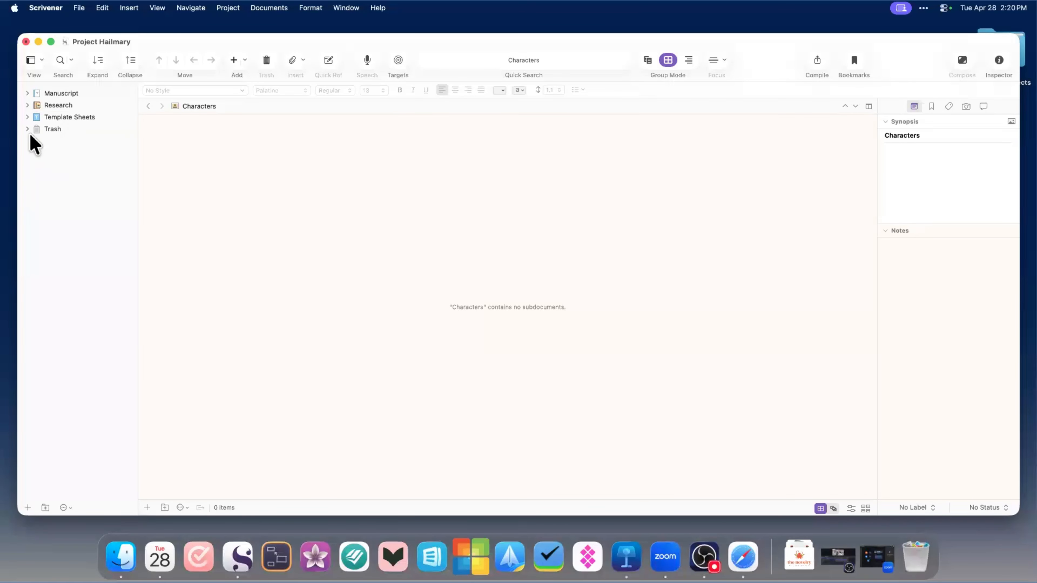
# - Review the items in the project's Trash and empty it permanently
pyautogui.click(27, 129)
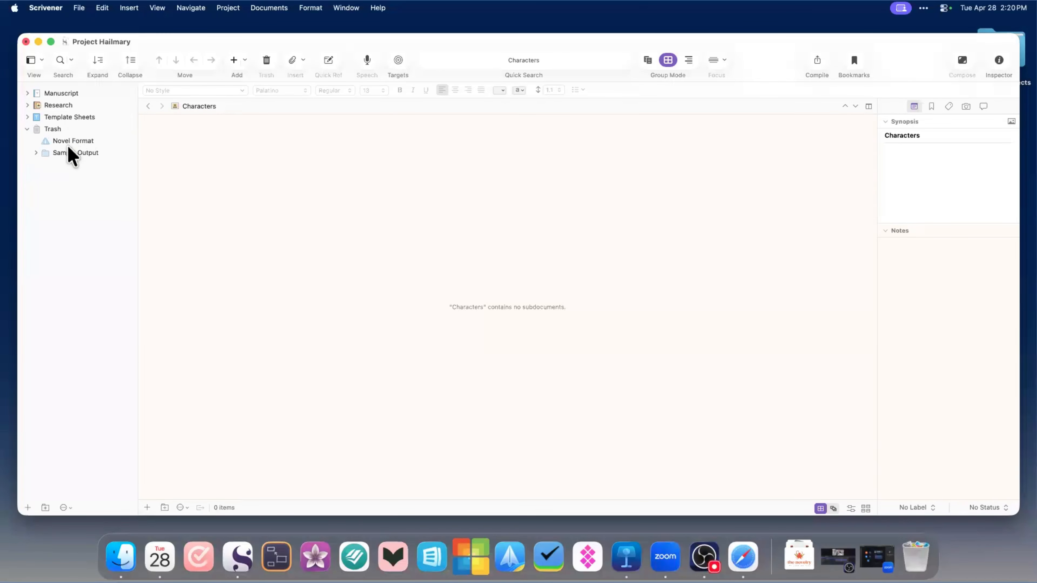
pyautogui.rightClick(57, 129)
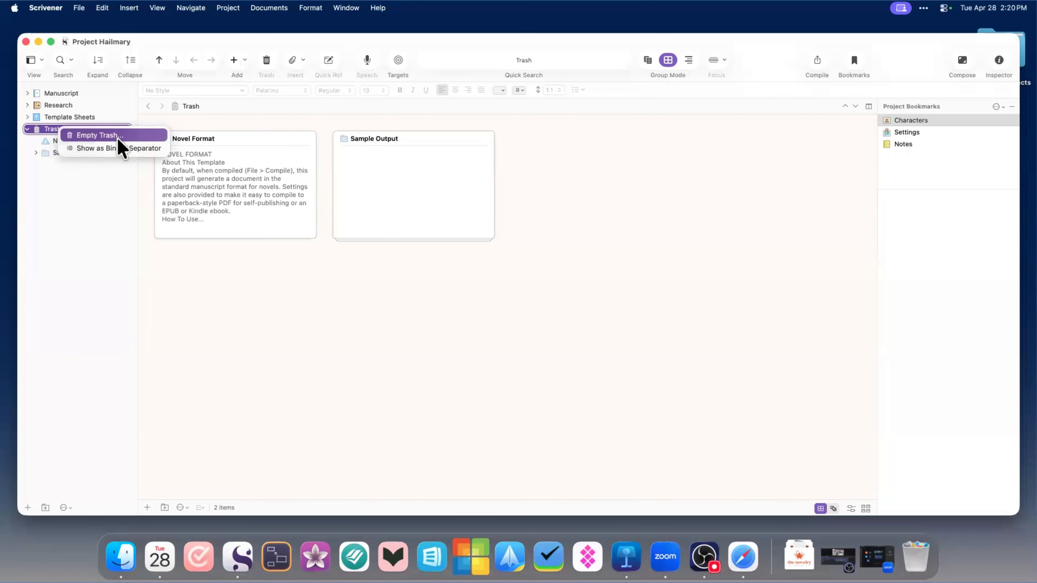
pyautogui.click(118, 138)
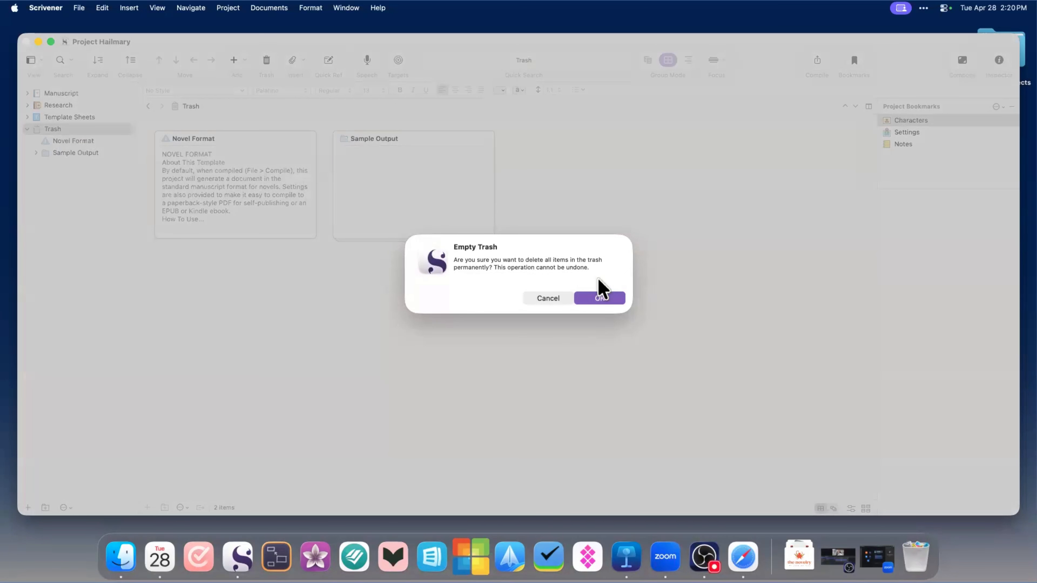
pyautogui.click(599, 299)
# - Review the contents of the Manuscript, Research, Template Sheets and Trash folders in turn
pyautogui.click(63, 115)
pyautogui.click(65, 105)
pyautogui.click(73, 95)
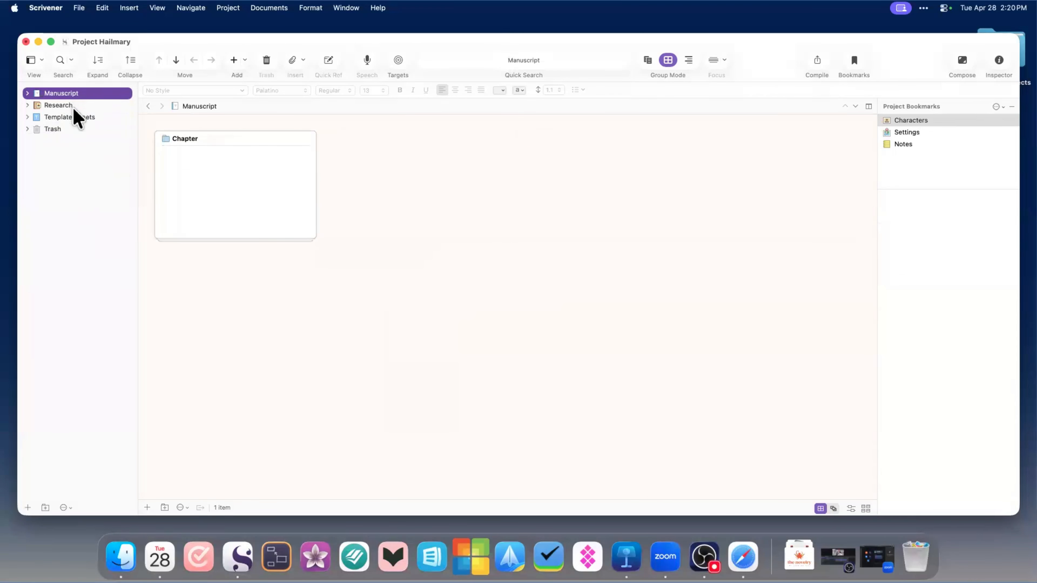
pyautogui.click(80, 122)
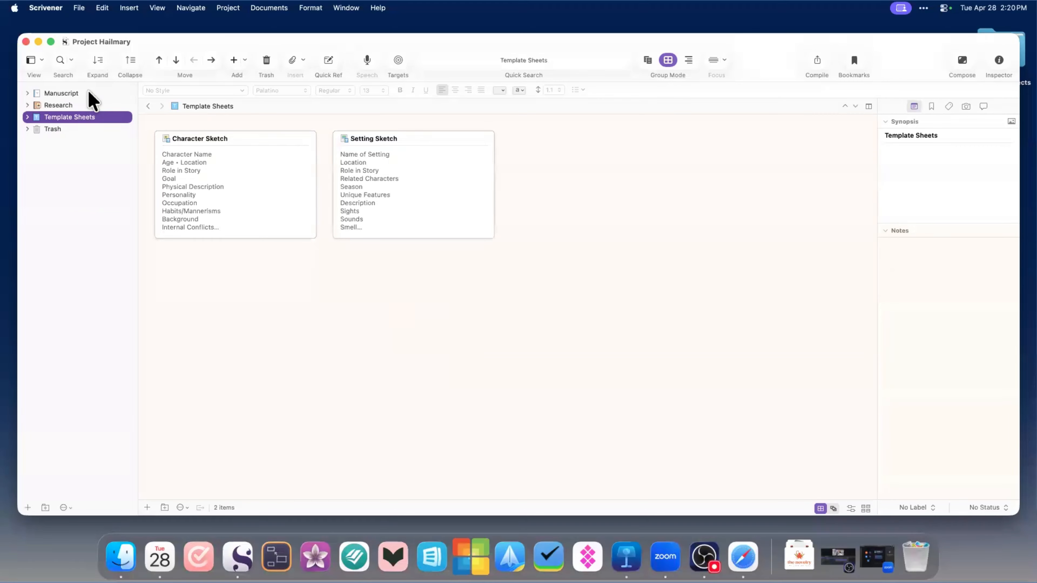
pyautogui.click(76, 94)
pyautogui.click(78, 105)
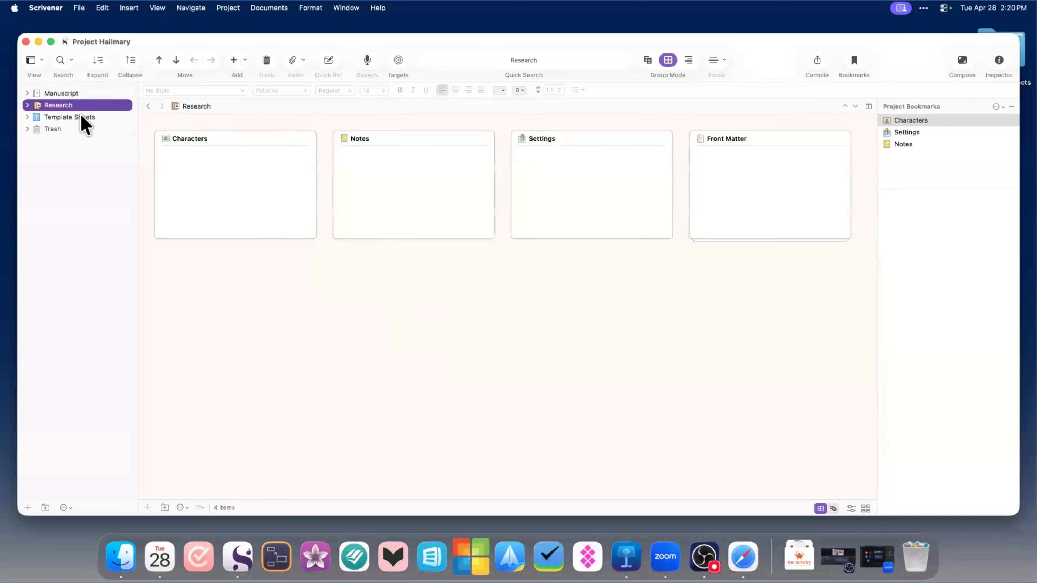
pyautogui.click(84, 119)
pyautogui.click(84, 128)
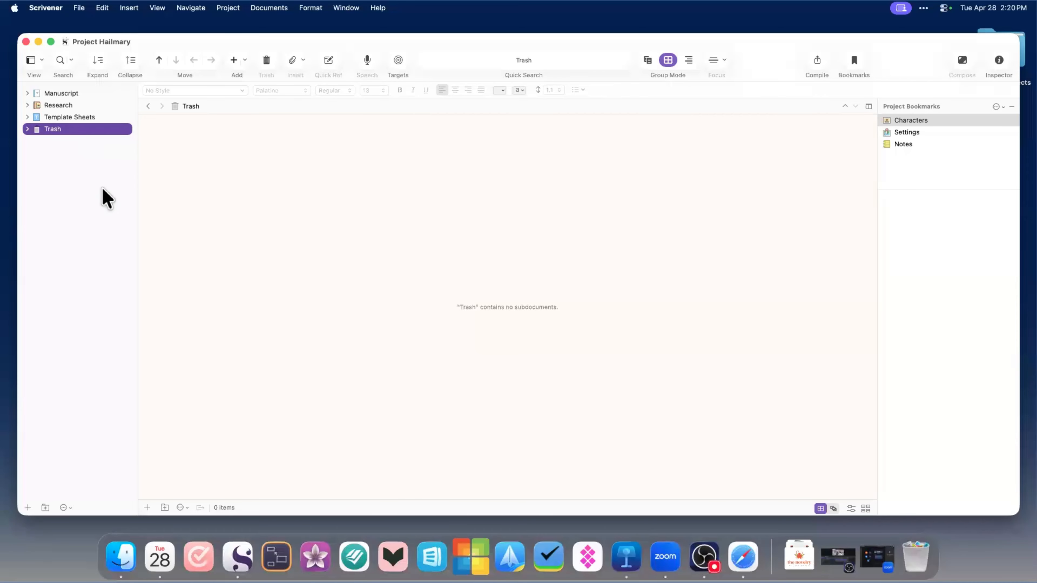
# - Narrow the project window to the screen's right side and place a new Finder window beside it
pyautogui.moveTo(26, 203); pyautogui.dragTo(612, 221)
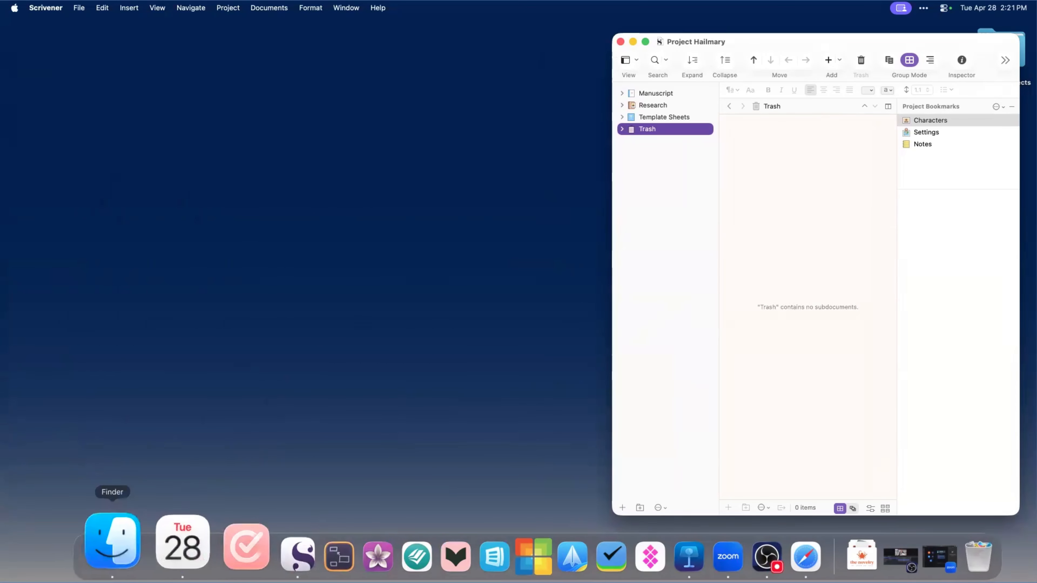
pyautogui.click(114, 556)
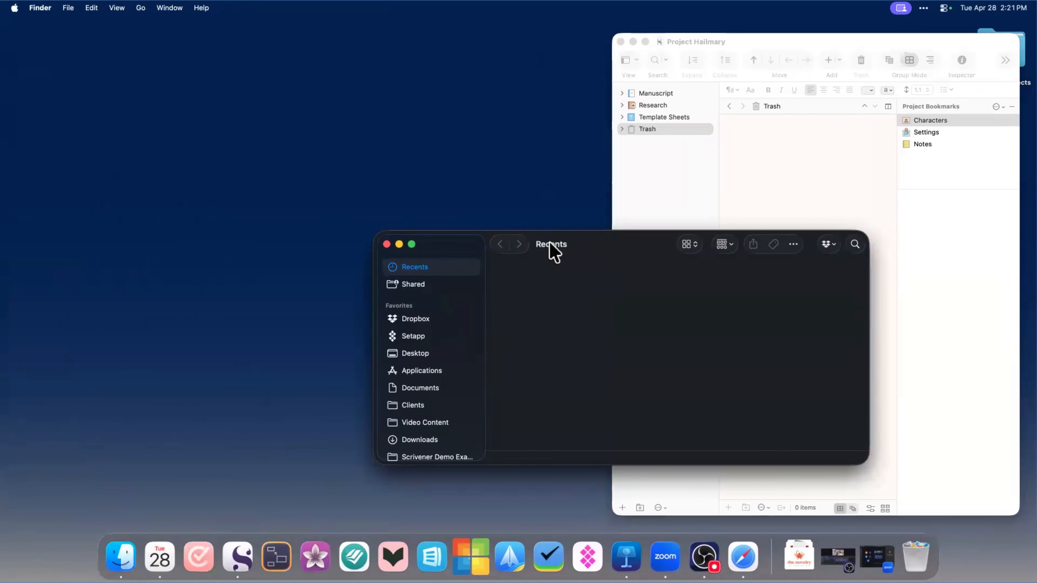
pyautogui.moveTo(549, 242); pyautogui.dragTo(421, 115)
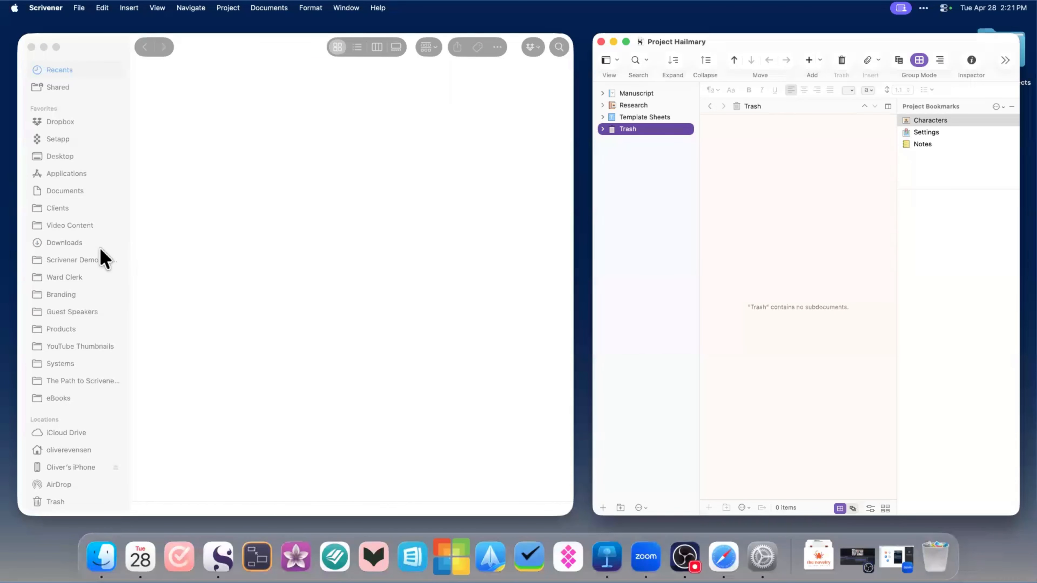
# - Open the Images folder inside Scrivener Demo Examples in Finder and expand the project's Research folder
pyautogui.click(97, 262)
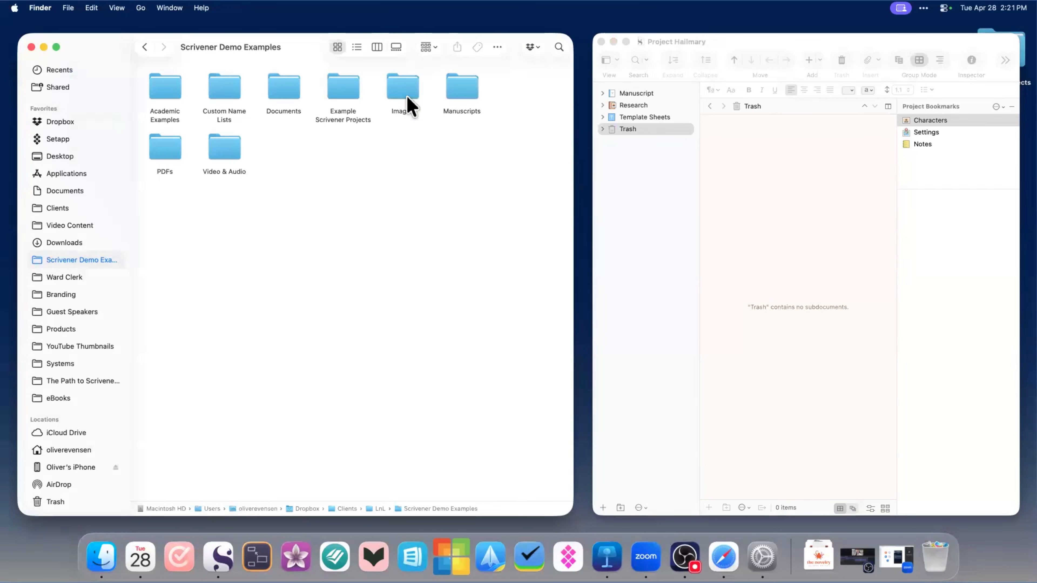
pyautogui.click(404, 116)
pyautogui.doubleClick(405, 119)
pyautogui.click(208, 94)
pyautogui.click(272, 97)
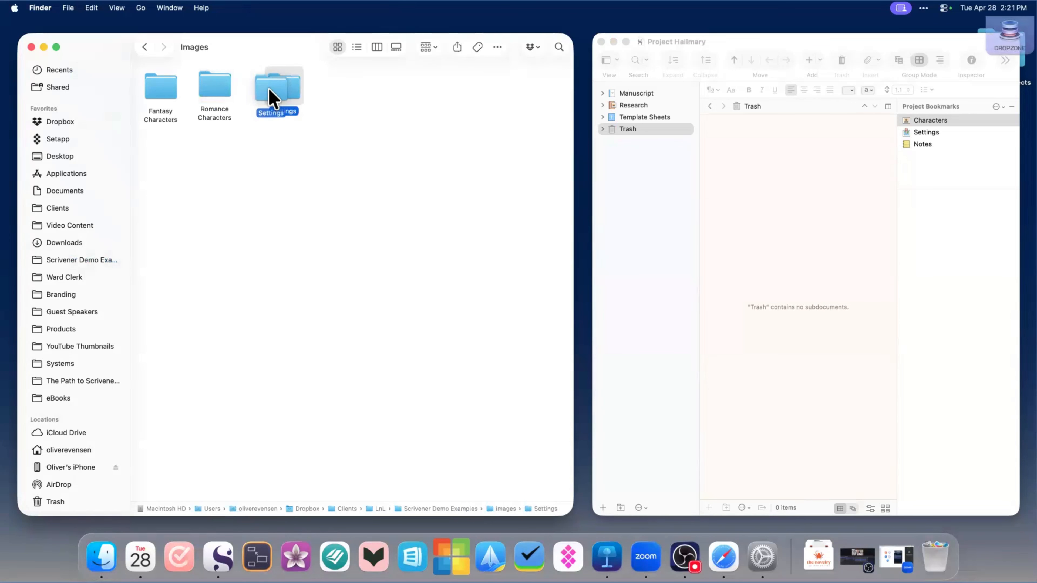
pyautogui.click(619, 127)
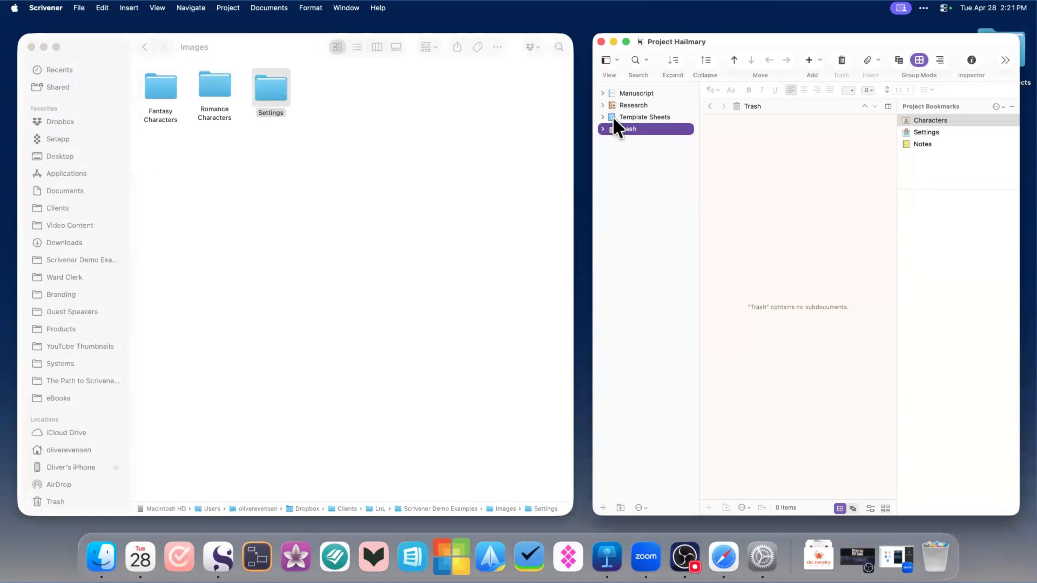
pyautogui.click(602, 105)
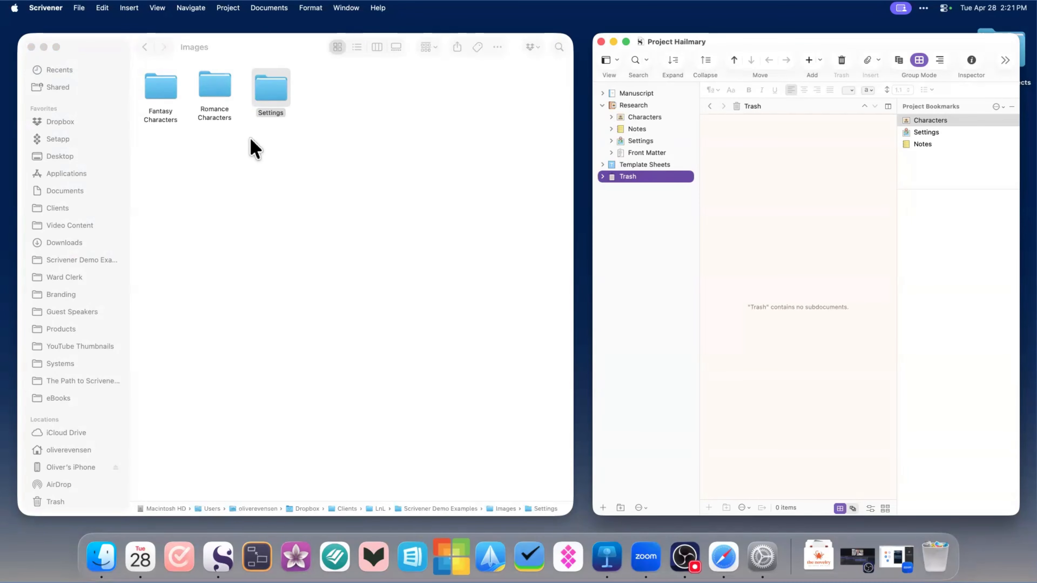
# - Duplicate the Settings folder within Images in Finder and rename the copy aslkfdhaskdjlfa
pyautogui.click(168, 114)
pyautogui.click(214, 116)
pyautogui.click(271, 116)
pyautogui.moveTo(270, 104); pyautogui.dragTo(349, 115)
pyautogui.press('Return')
pyautogui.write('aslkfdhaskdjlfa')
pyautogui.press('Return')
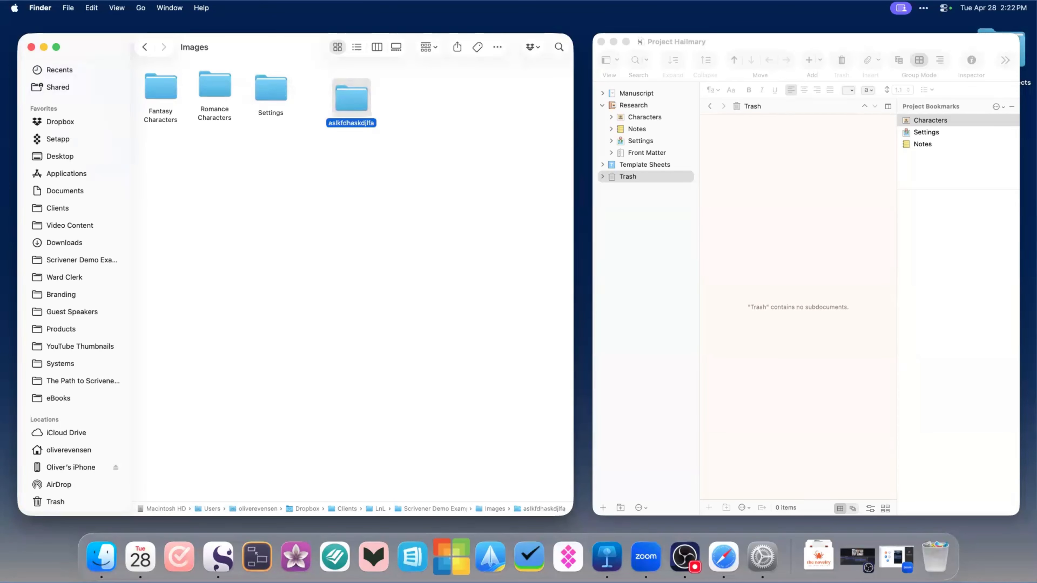
# - Add numbers to the copied folder's name so it reads aslkfdha65skdjlfa5345
pyautogui.press('Right')
pyautogui.write('5345')
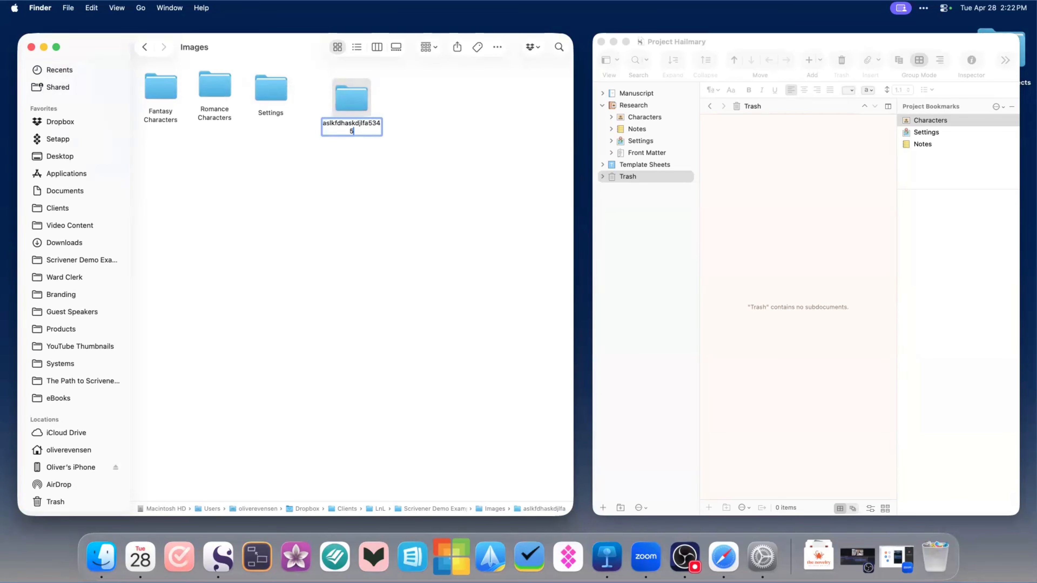
pyautogui.write('65')
pyautogui.press('Return')
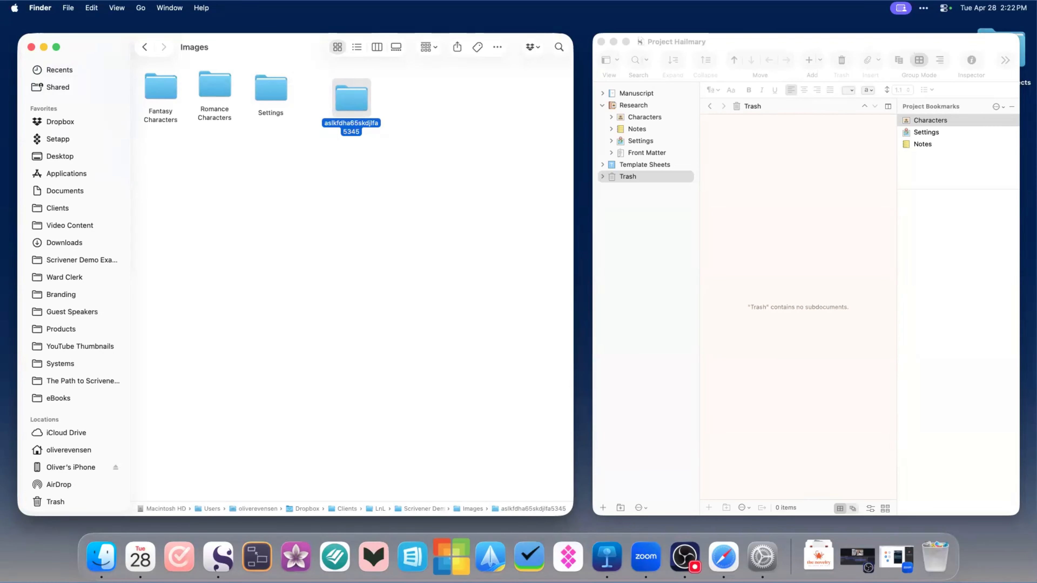
# - Rename the copied folder Setting and move it to the Finder Trash
pyautogui.press('Return')
pyautogui.write('Setting')
pyautogui.press('Return')
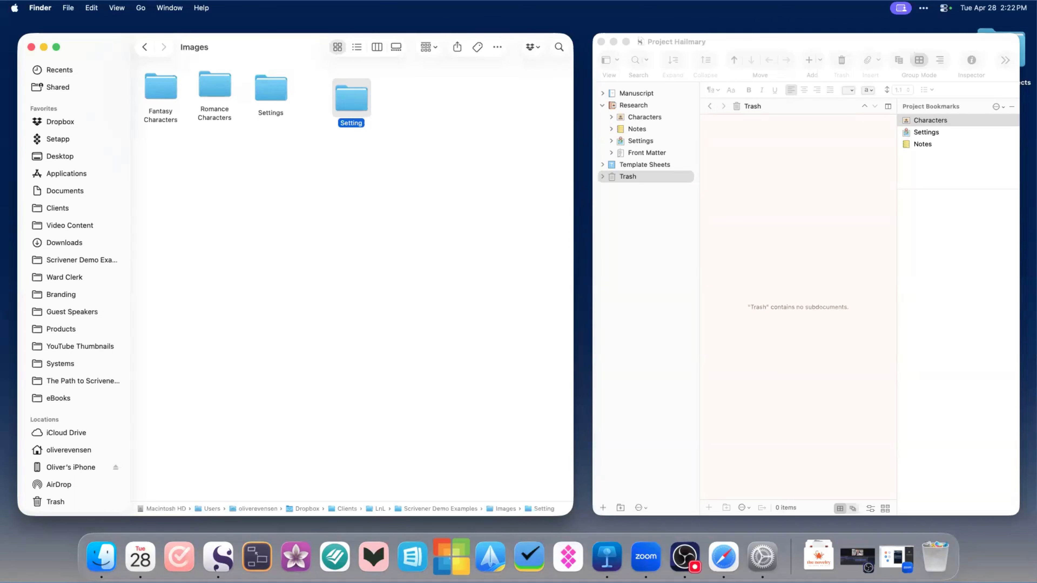
pyautogui.rightClick(360, 98)
pyautogui.click(391, 125)
# - Open the Fantasy Characters folder in Finder and import Ivel.jpg into the project's Research folder
pyautogui.click(171, 95)
pyautogui.doubleClick(171, 95)
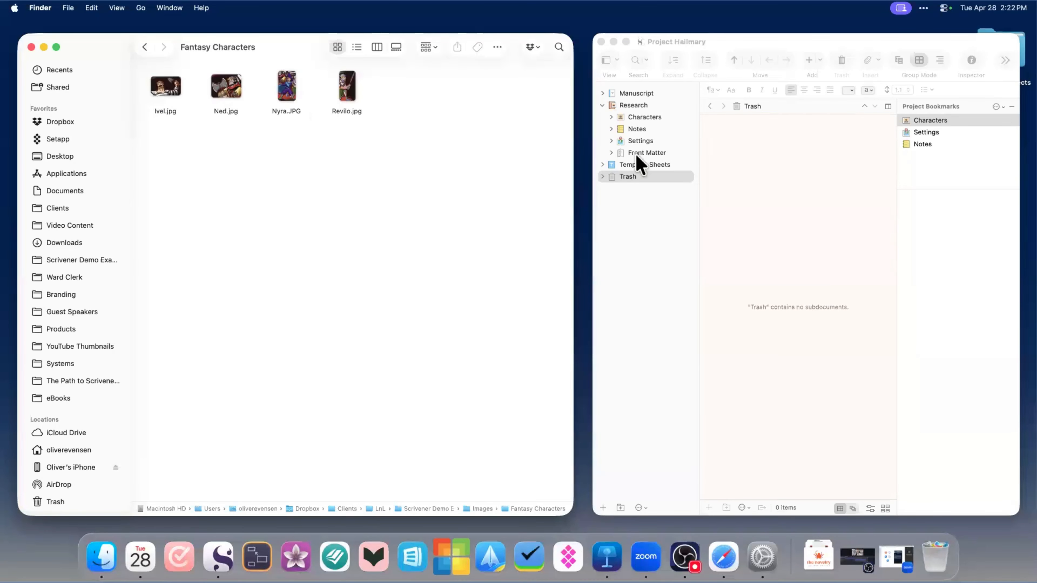
pyautogui.click(641, 111)
pyautogui.click(635, 105)
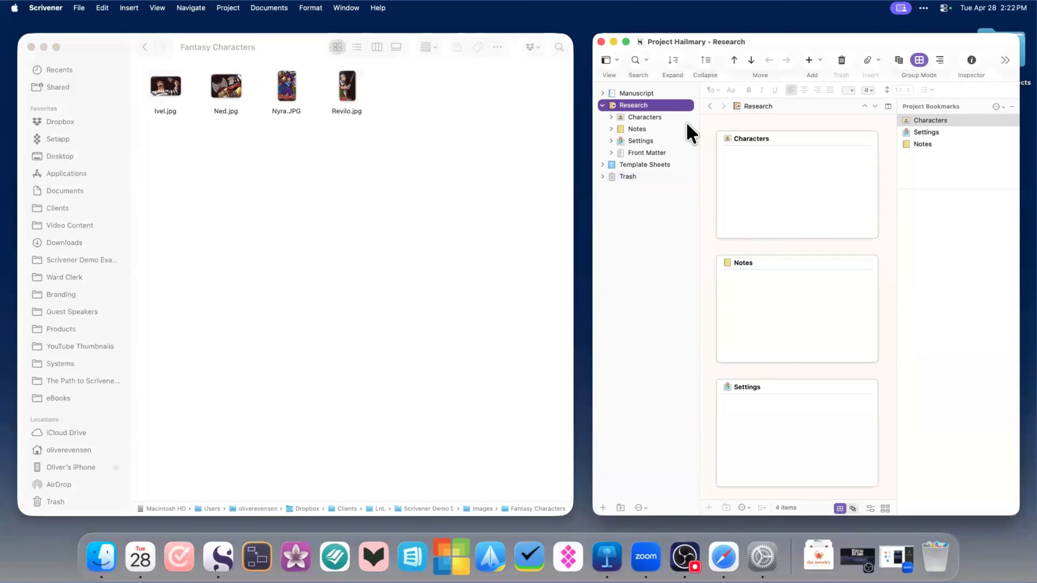
pyautogui.moveTo(175, 96); pyautogui.dragTo(645, 116)
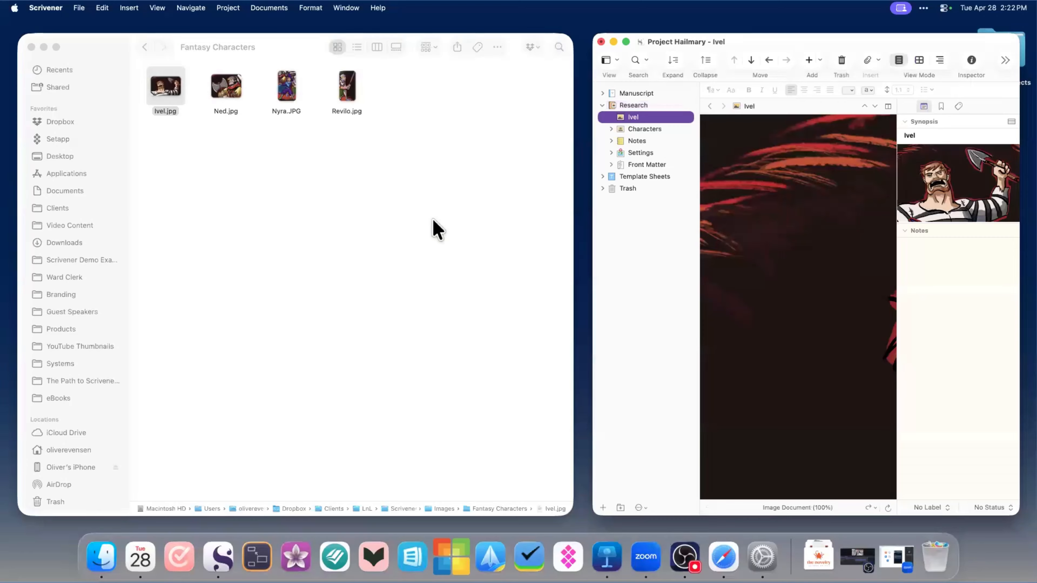
# - Look over the imported Ivel image in the project's editor
pyautogui.scroll(-5, 845, 248)
pyautogui.hscroll(-3, 844, 248)
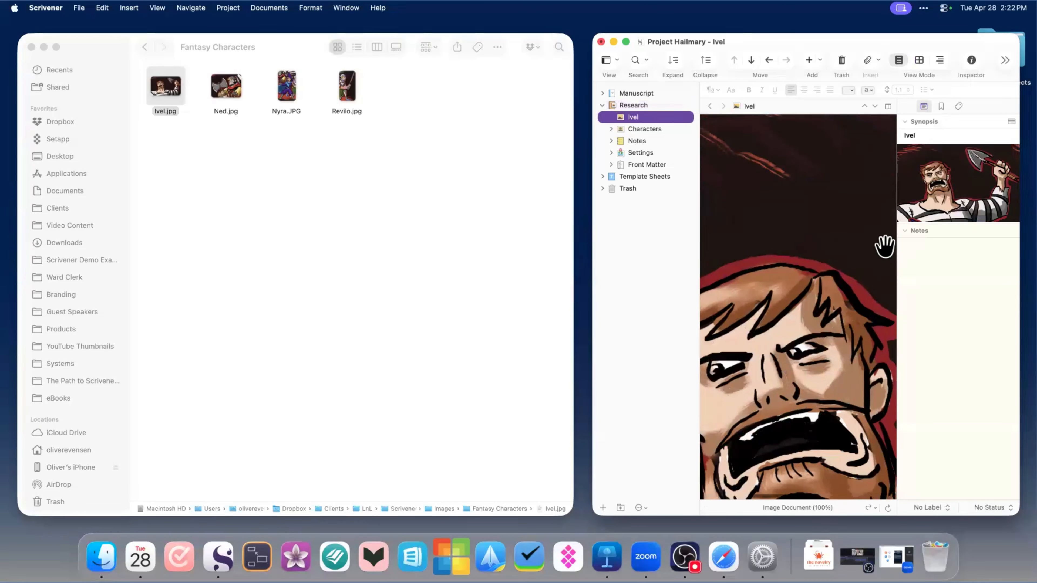
pyautogui.scroll(-3, 836, 250)
pyautogui.scroll(5, 841, 248)
# - Create a folder named Character Art directly below the Ivel image in Research
pyautogui.click(647, 129)
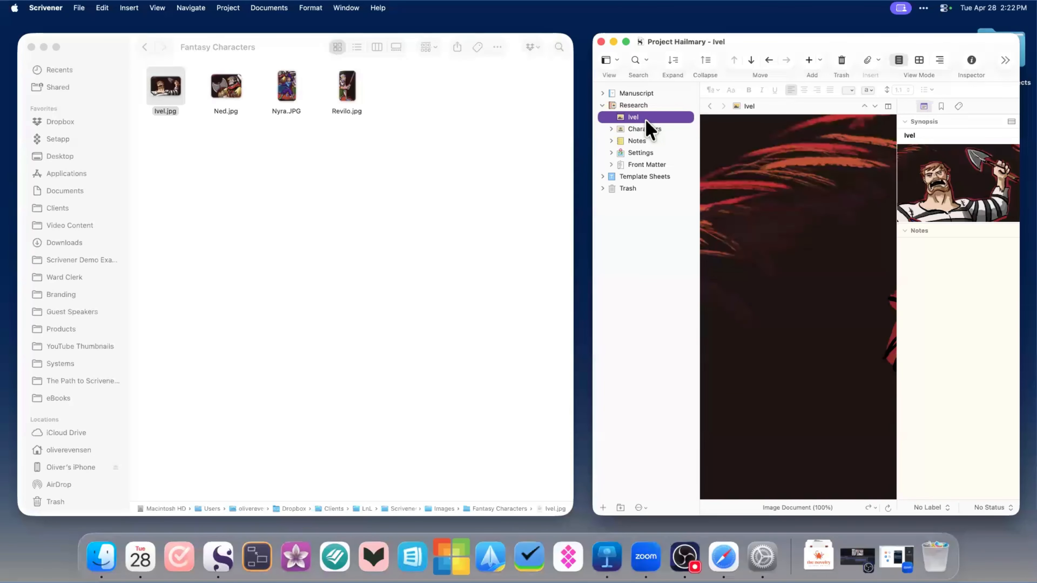
pyautogui.click(621, 508)
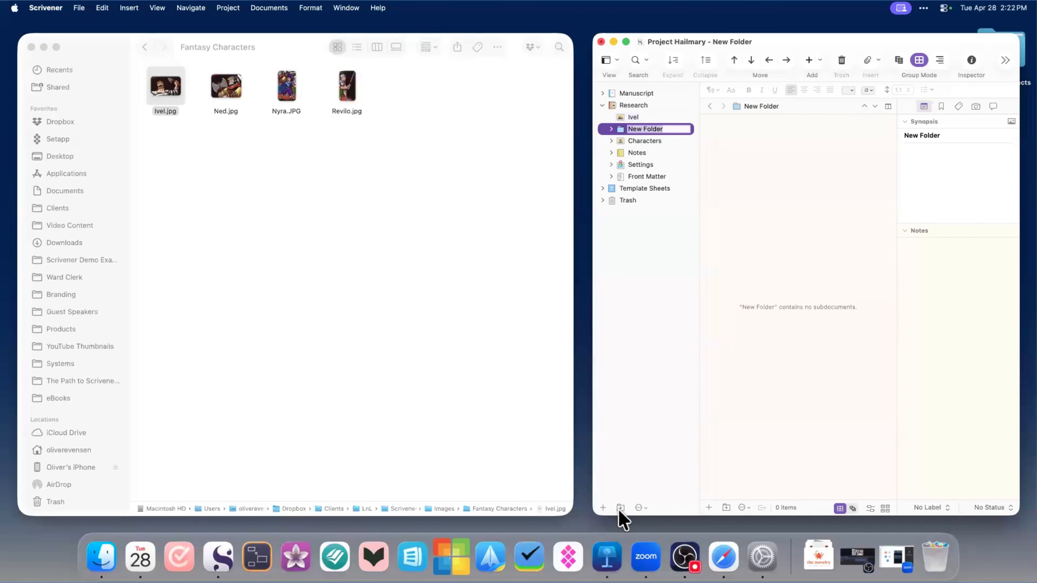
pyautogui.write('P')
pyautogui.press('super+a')
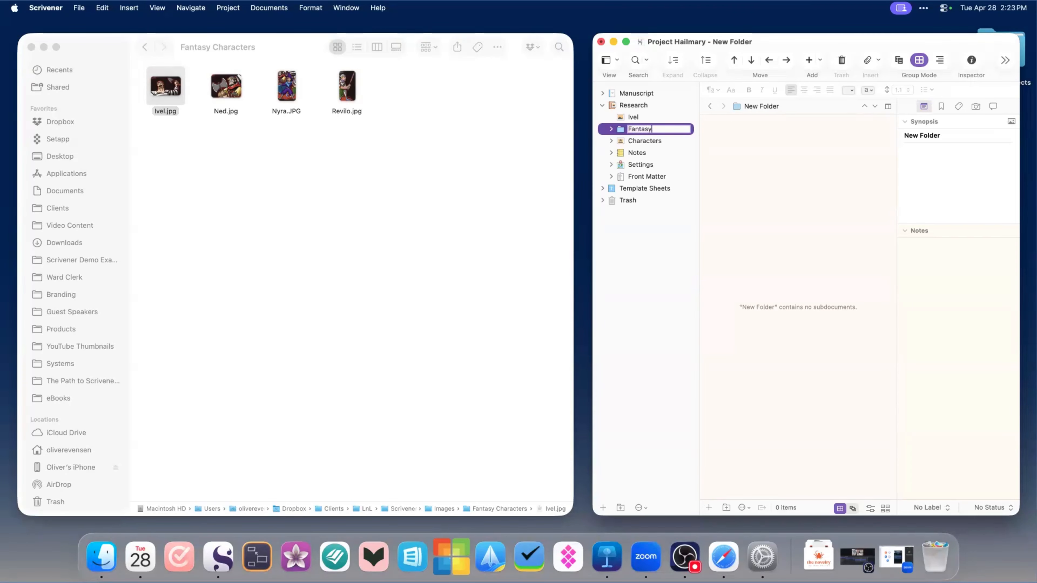
pyautogui.press('super+a')
pyautogui.press('BackSpace')
pyautogui.write('Character Art')
pyautogui.press('Return')
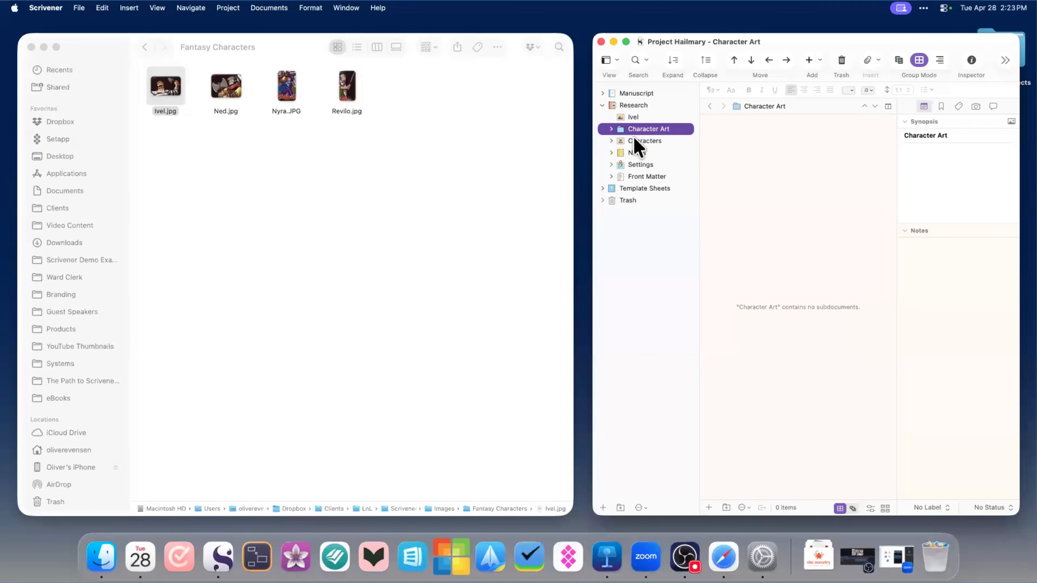
# - Put the Ivel image into Character Art and import Ned, Nyra and Revilo from Finder into the same folder
pyautogui.click(611, 129)
pyautogui.moveTo(411, 152); pyautogui.dragTo(652, 145)
pyautogui.click(612, 117)
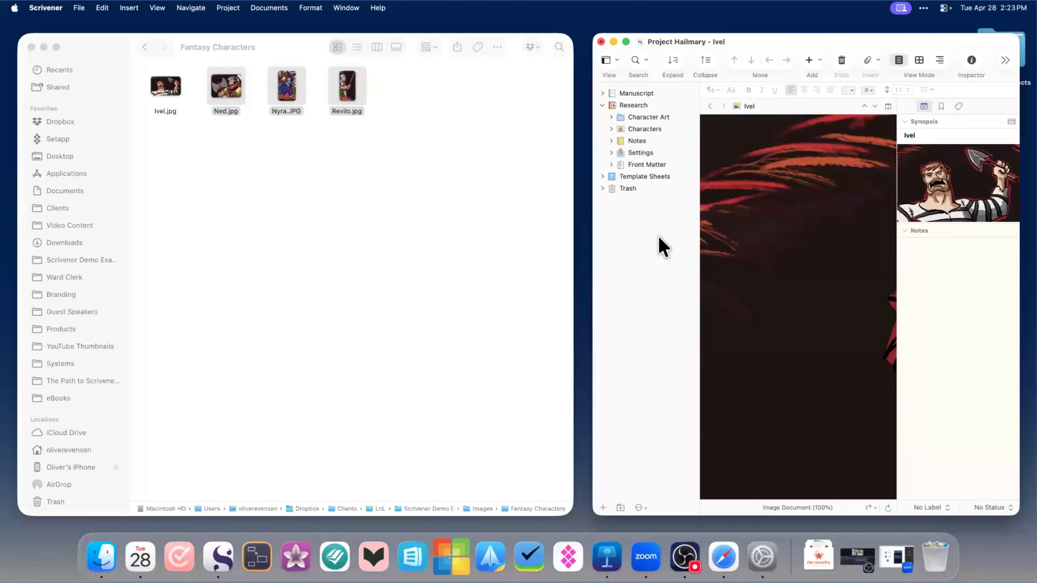
# - Import the whole Fantasy Characters folder from Images into Research and move the imported folder to the project's Trash
pyautogui.click(144, 47)
pyautogui.moveTo(172, 100); pyautogui.dragTo(621, 131)
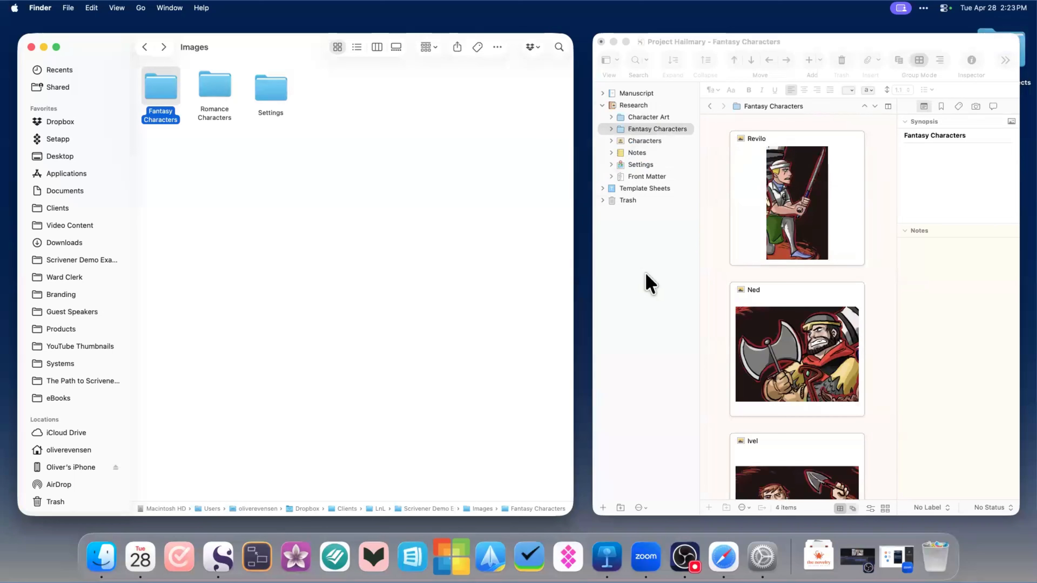
pyautogui.rightClick(658, 134)
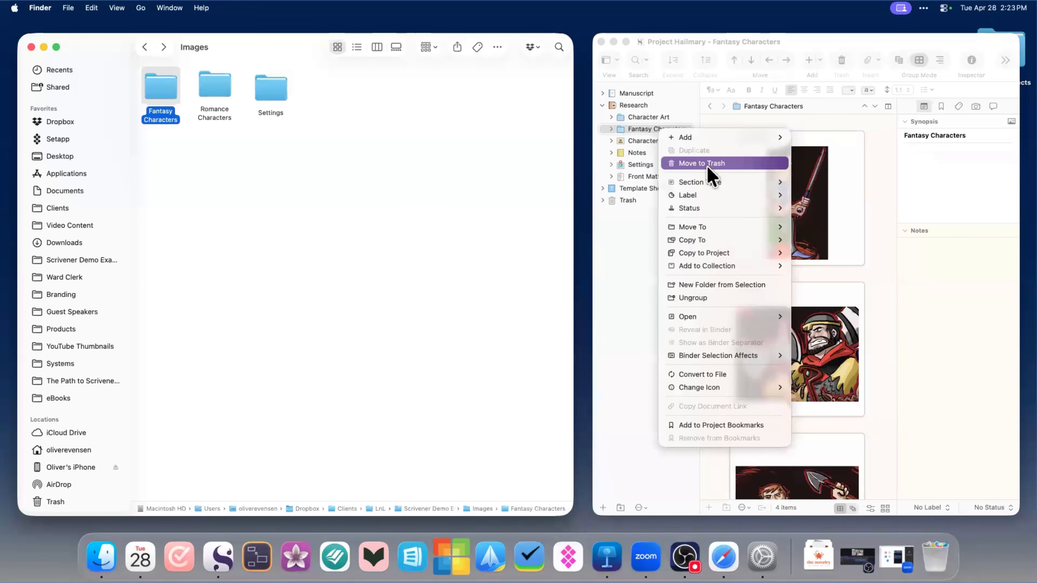
pyautogui.click(664, 131)
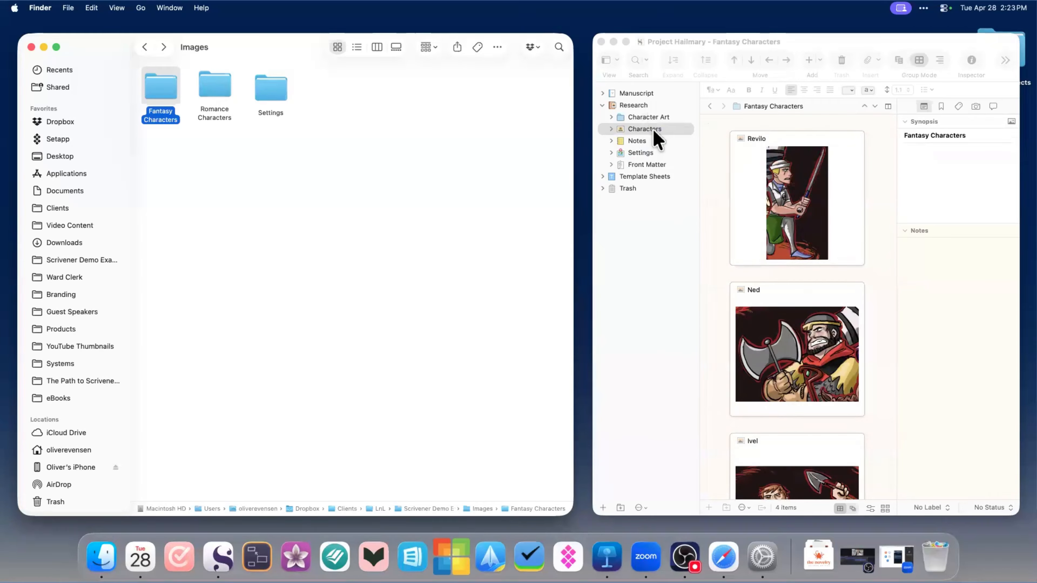
# - Rename the Characters folder in Research as Character Sketches
pyautogui.click(667, 132)
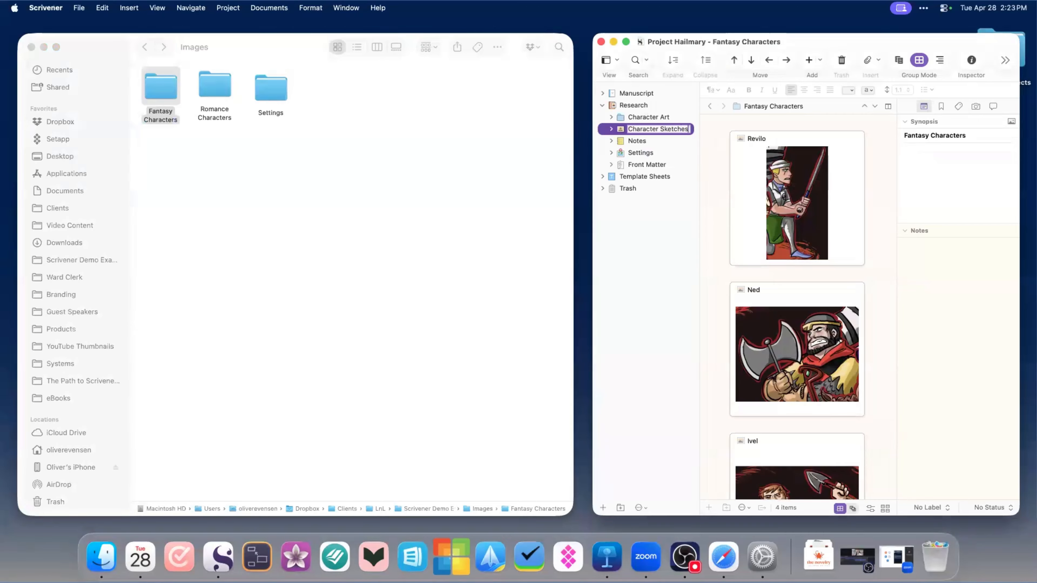
pyautogui.press('Return')
pyautogui.press('Up')
pyautogui.press('Up')
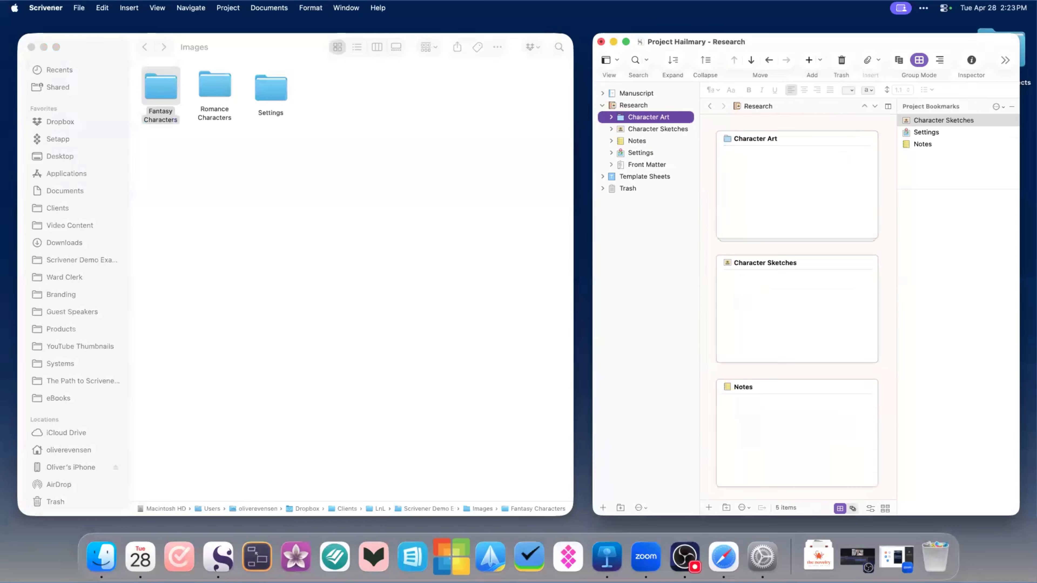
# - Create a Characters folder in Research, nest Character Art and Character Sketches inside it, and collapse it
pyautogui.press('Down')
pyautogui.click(621, 509)
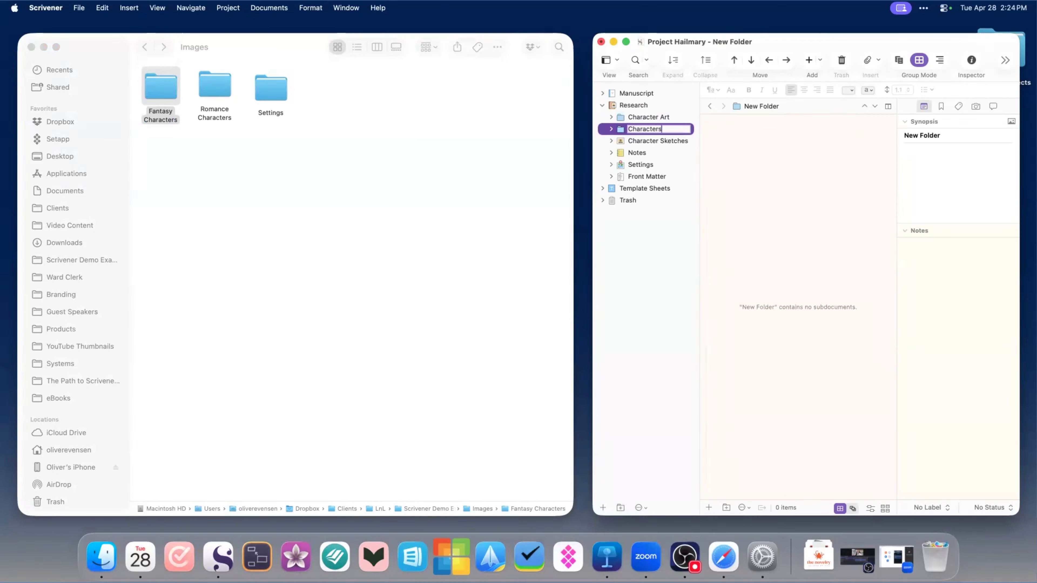
pyautogui.press('Return')
pyautogui.moveTo(665, 121)
pyautogui.mouseDown()
pyautogui.moveTo(669, 131)
pyautogui.moveTo(673, 119)
pyautogui.mouseUp()
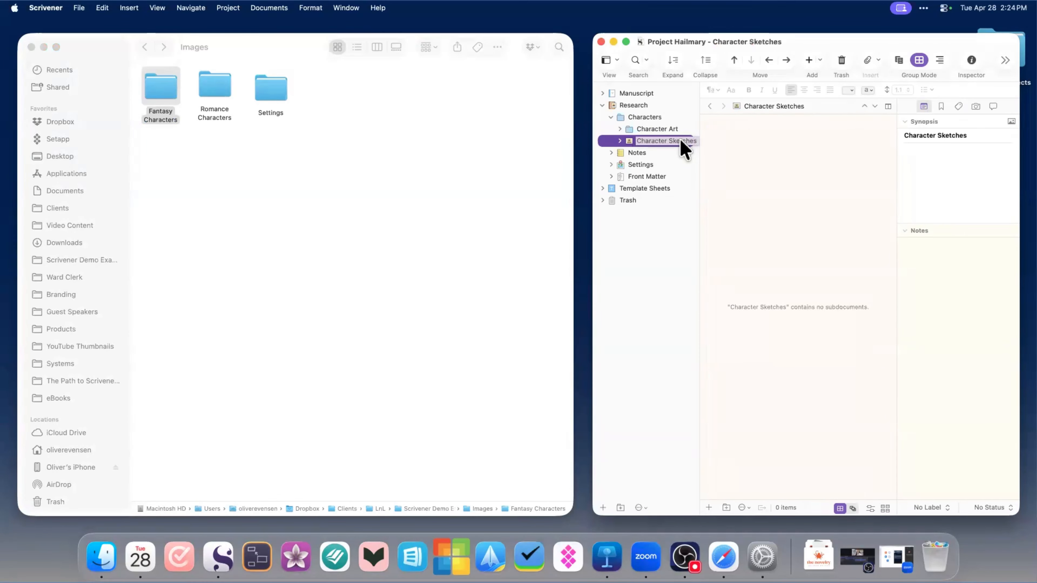
pyautogui.click(611, 117)
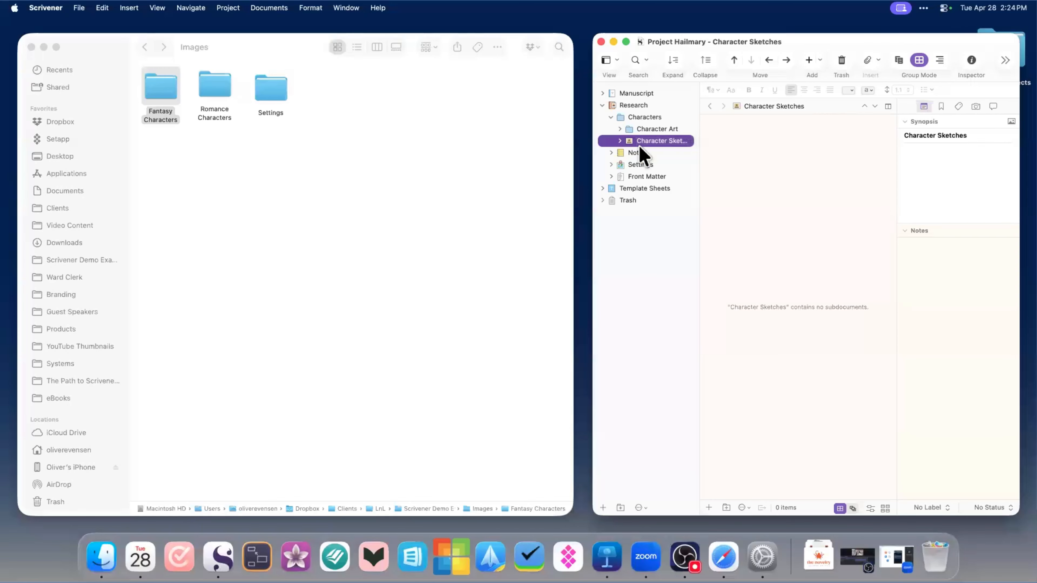
# - Import the Settings image folder from Finder into Research below Characters and expand it
pyautogui.click(223, 168)
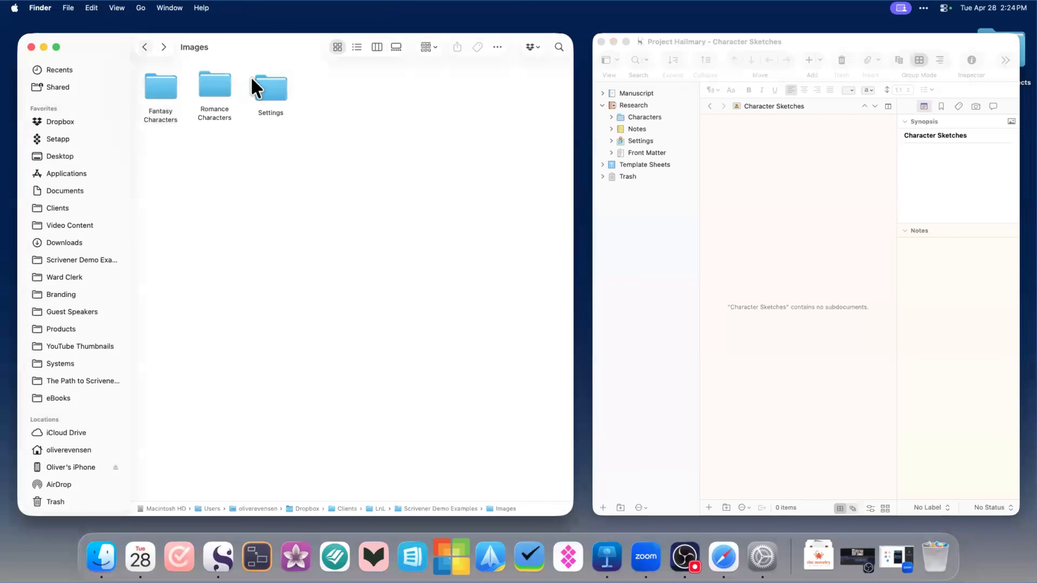
pyautogui.moveTo(271, 88); pyautogui.dragTo(629, 139)
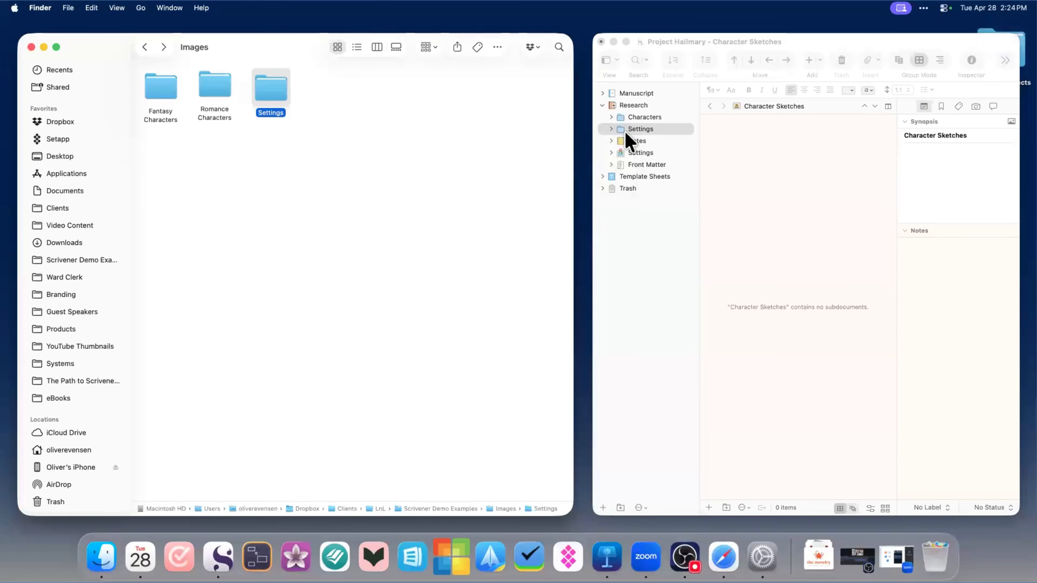
pyautogui.click(611, 129)
# - Browse the imported setting images one after another and collapse their Settings folder
pyautogui.click(669, 141)
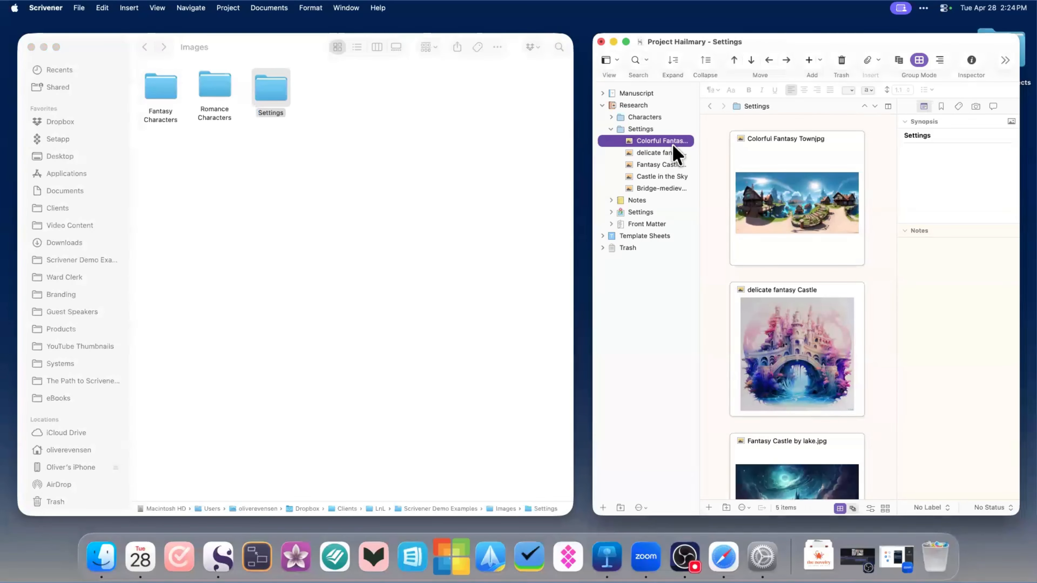
pyautogui.click(674, 153)
pyautogui.press('Down')
pyautogui.press('Down')
pyautogui.press('Down')
pyautogui.press('Down')
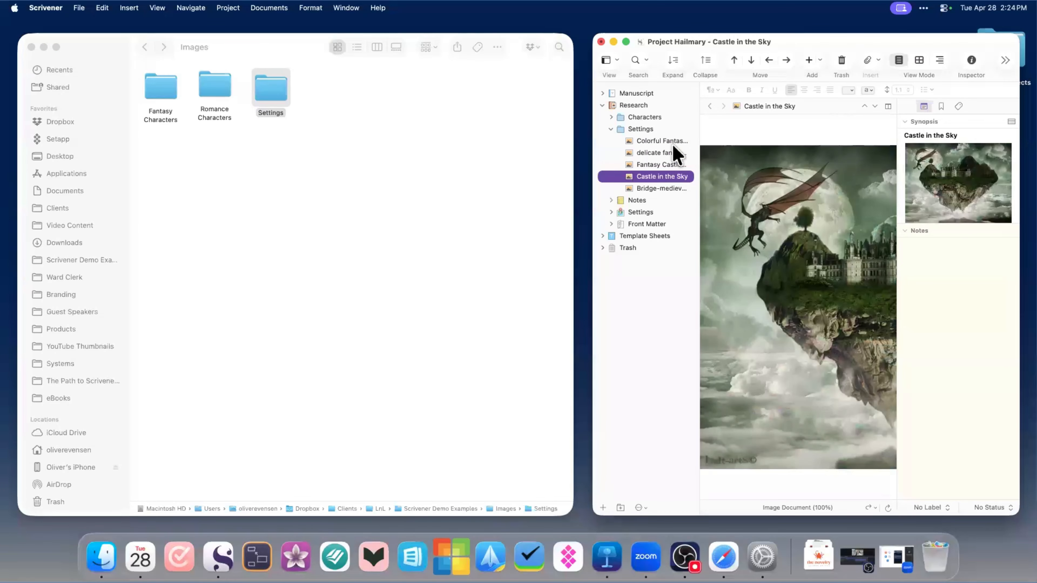
pyautogui.press('Up')
pyautogui.press('Up')
pyautogui.press('Up')
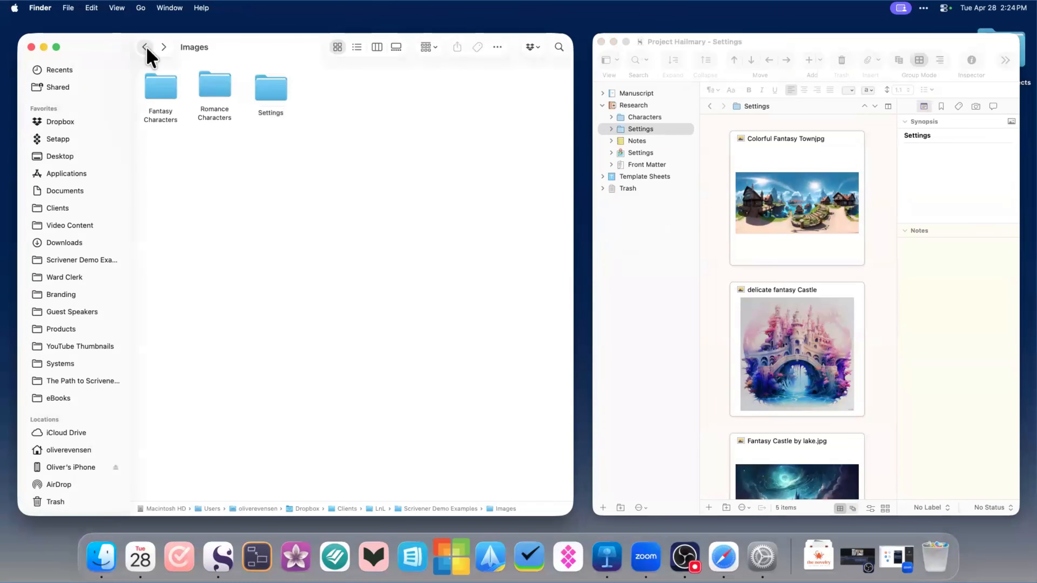
# - Import the Video & Audio folder from Scrivener Demo Examples into the new Settings folder and display its contents
pyautogui.click(145, 47)
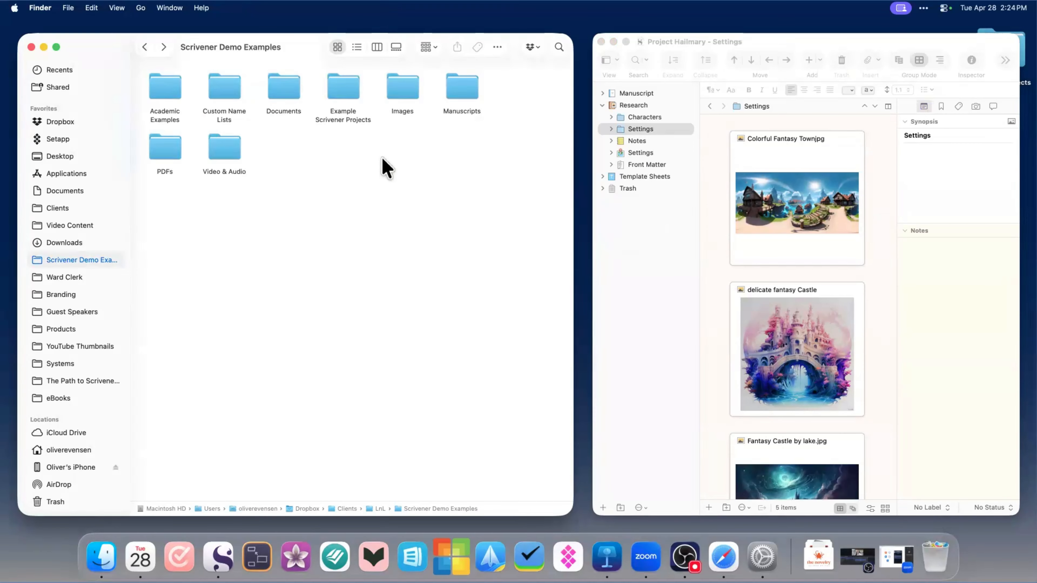
pyautogui.moveTo(231, 157); pyautogui.dragTo(625, 142)
pyautogui.click(632, 141)
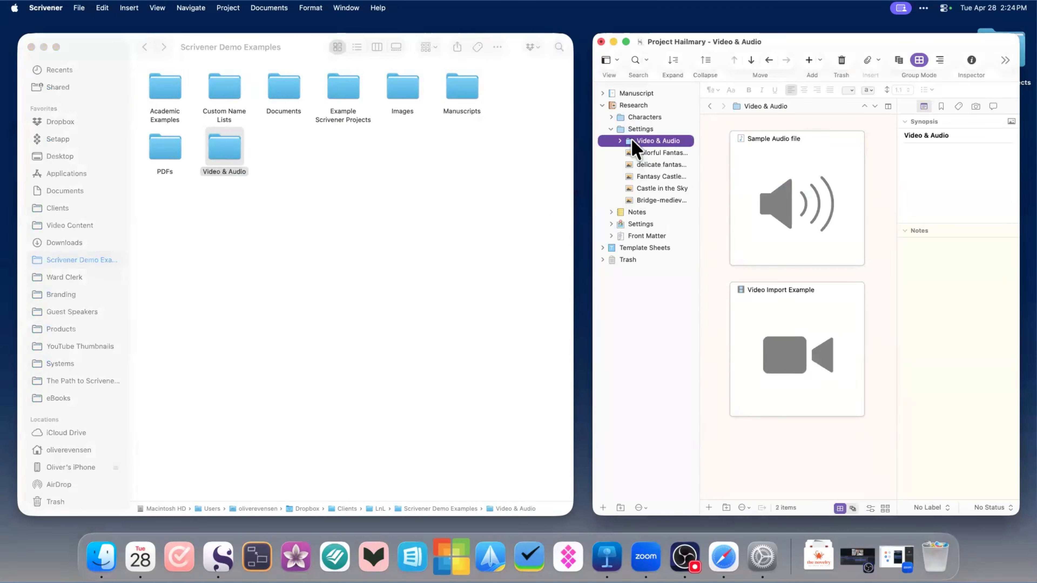
pyautogui.click(650, 154)
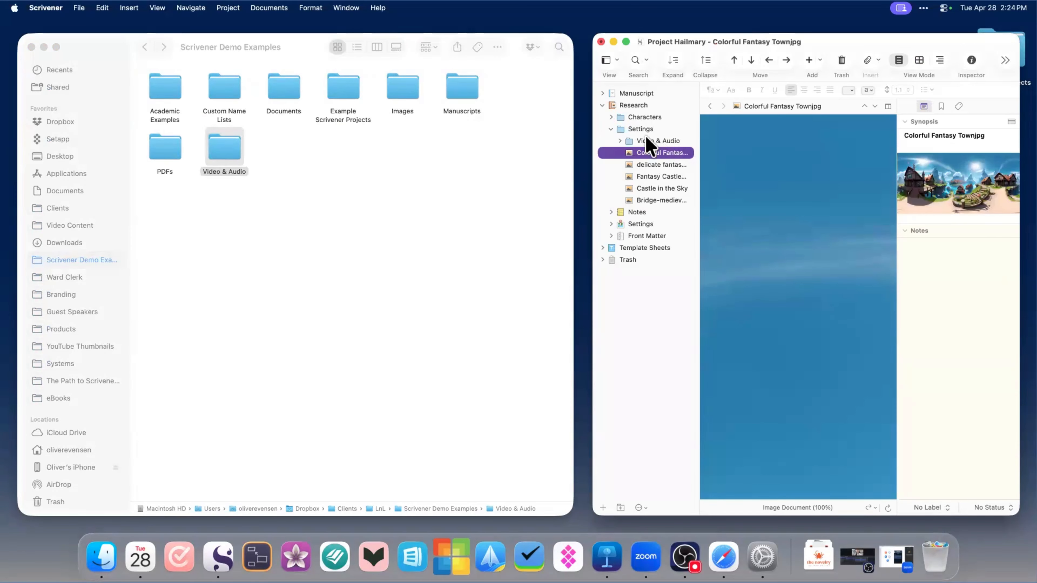
pyautogui.click(645, 141)
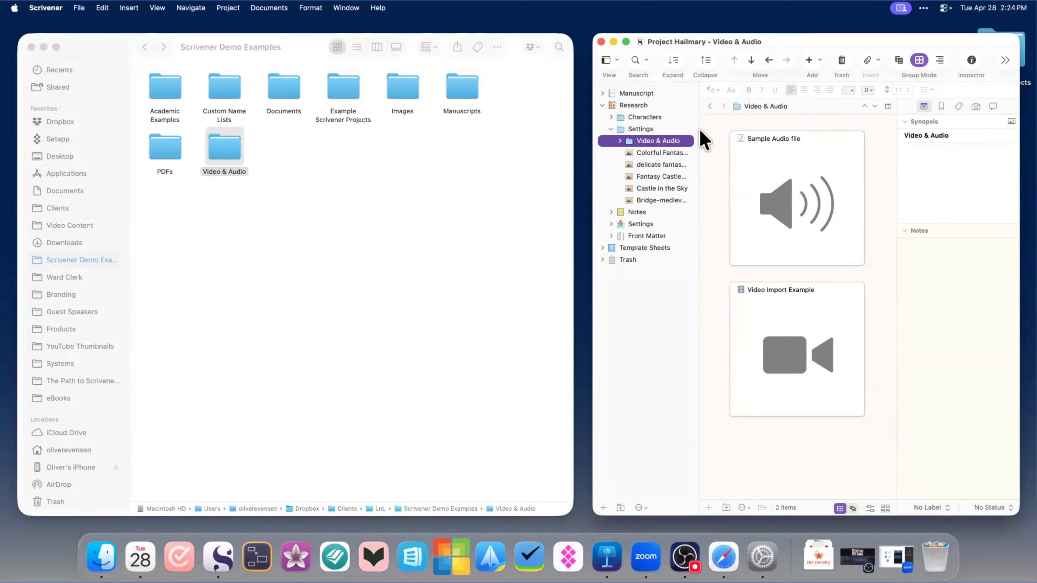
# - Look up the Move controls among the toolbar customization items, then close the customization
pyautogui.rightClick(804, 42)
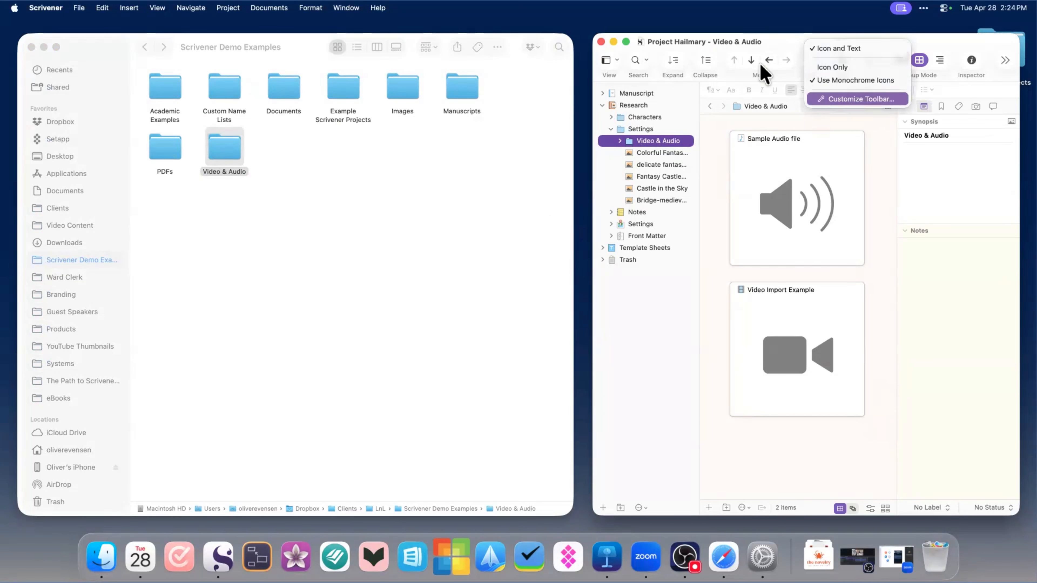
pyautogui.click(853, 109)
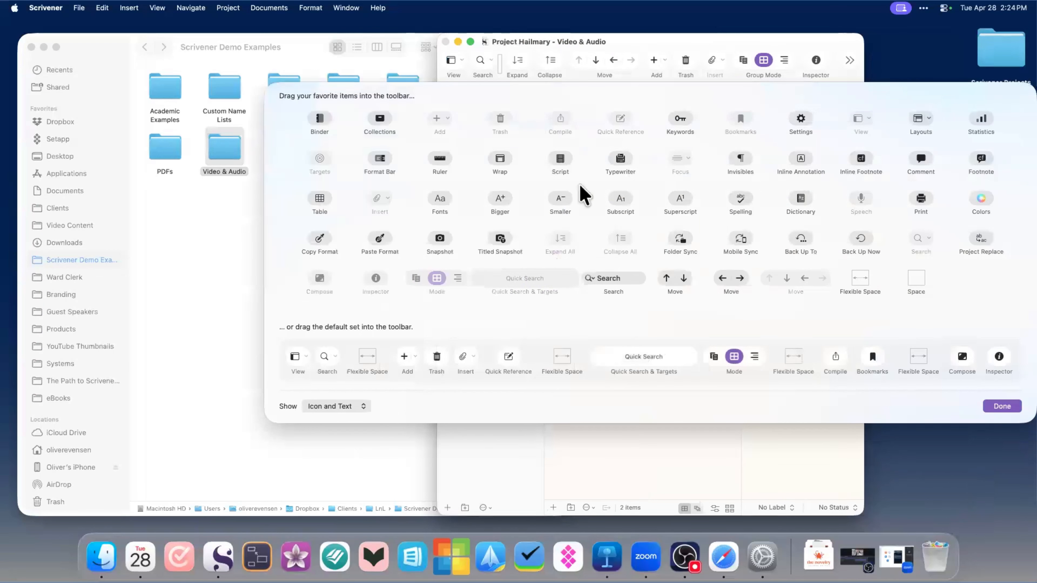
pyautogui.moveTo(769, 282); pyautogui.dragTo(584, 71)
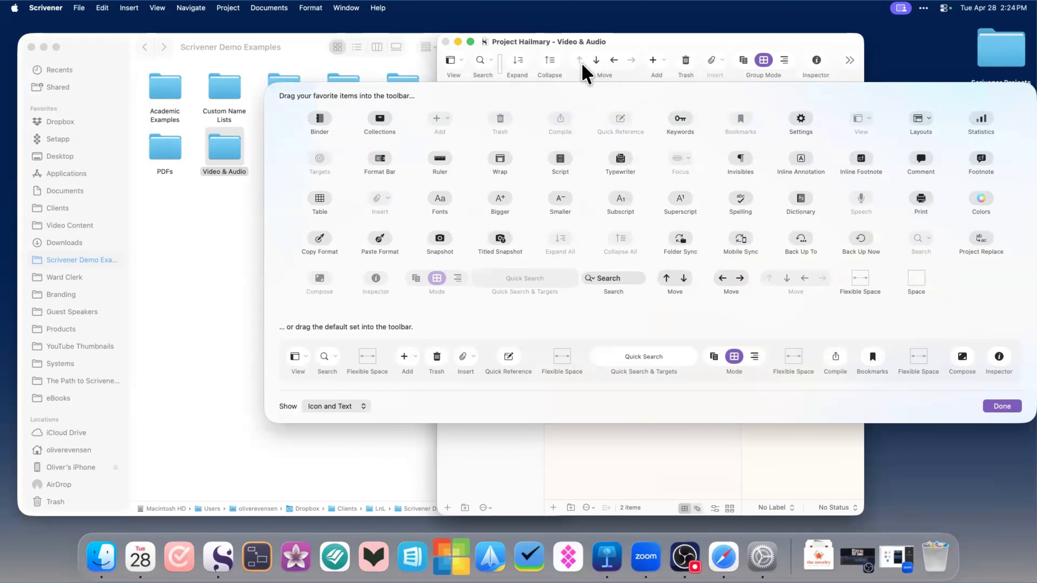
pyautogui.click(994, 408)
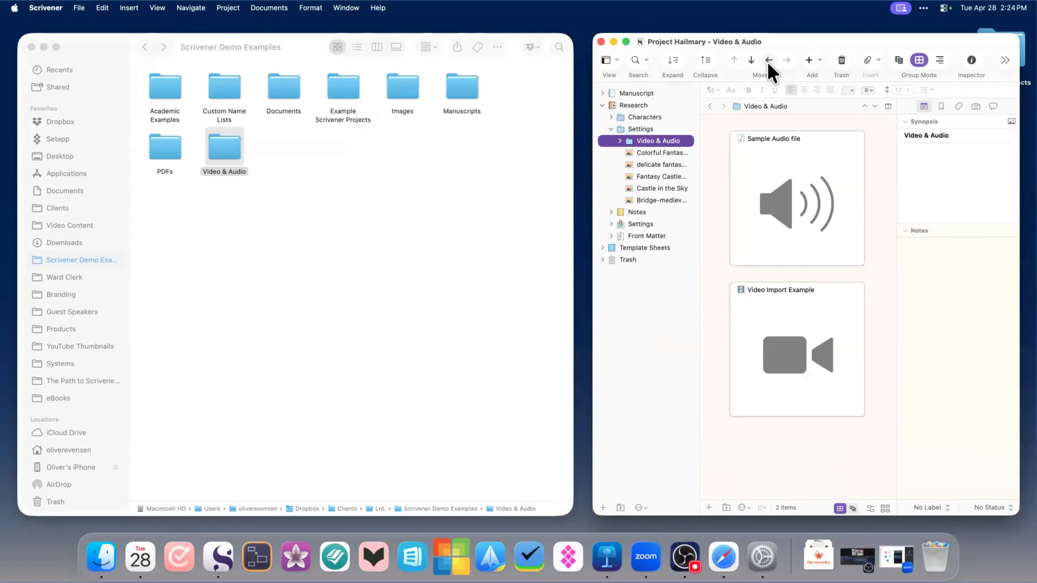
# - Move the Video & Audio folder out of Settings so it sits directly under Research, and collapse Settings
pyautogui.click(768, 64)
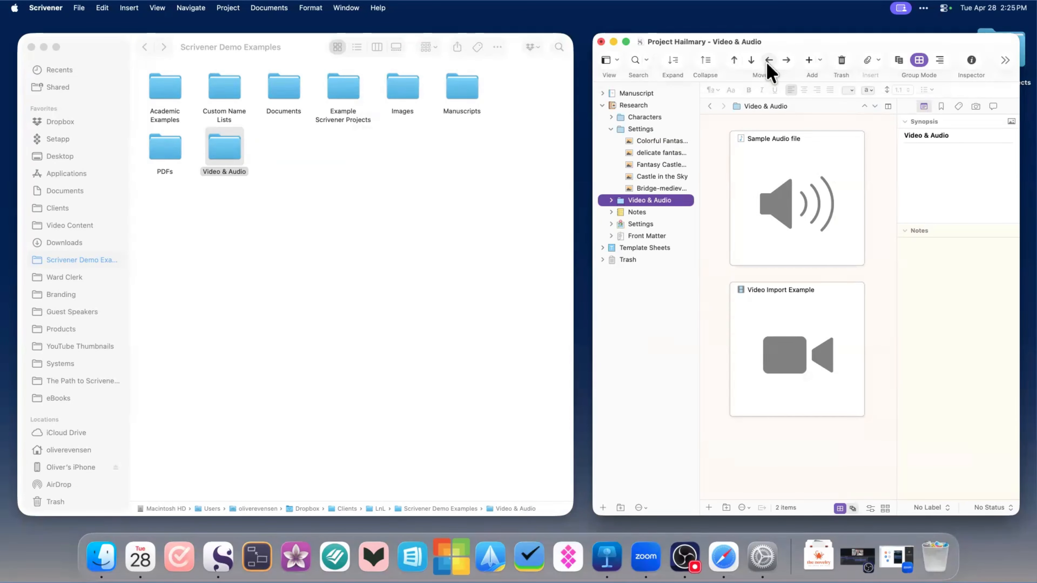
pyautogui.click(610, 129)
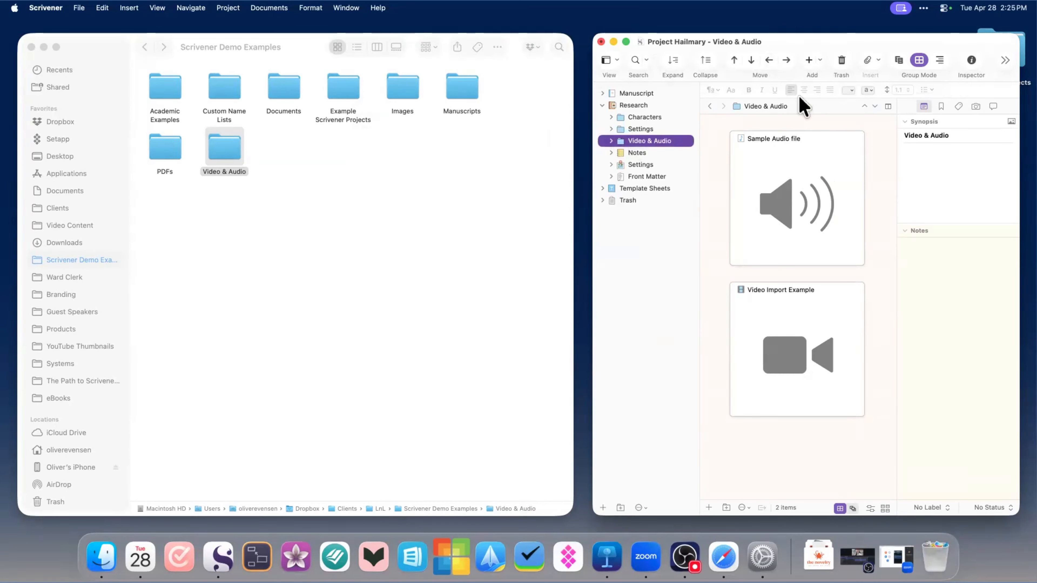
# - Show the project full screen and customize the toolbar so the Move controls come right after Add
pyautogui.click(625, 42)
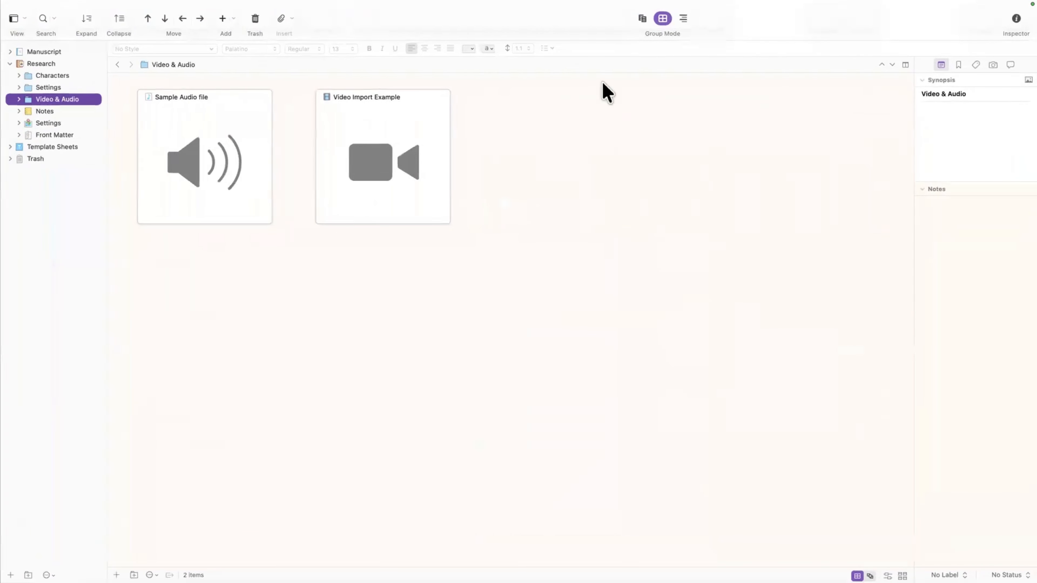
pyautogui.rightClick(620, 34)
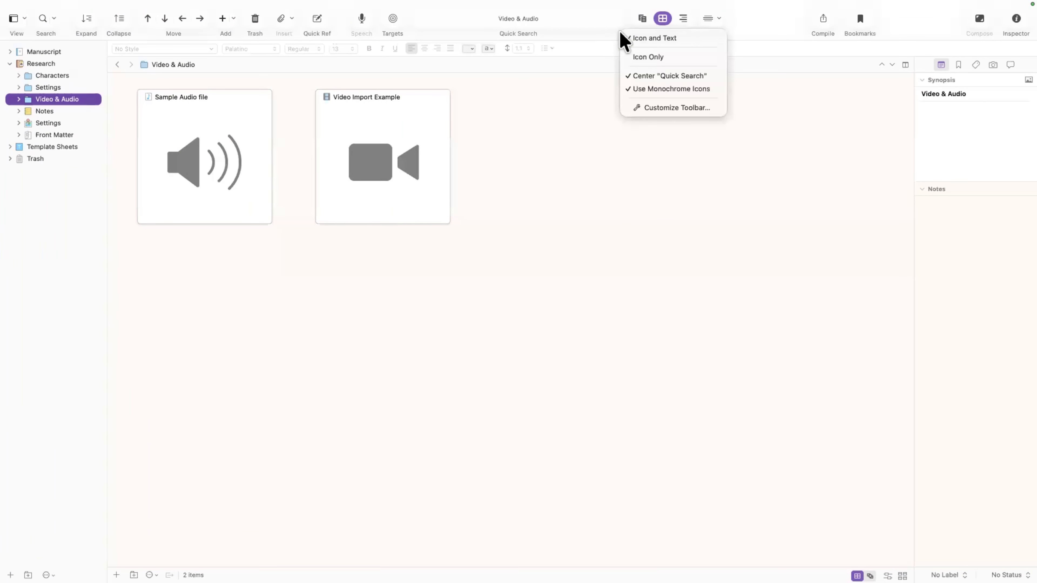
pyautogui.click(657, 106)
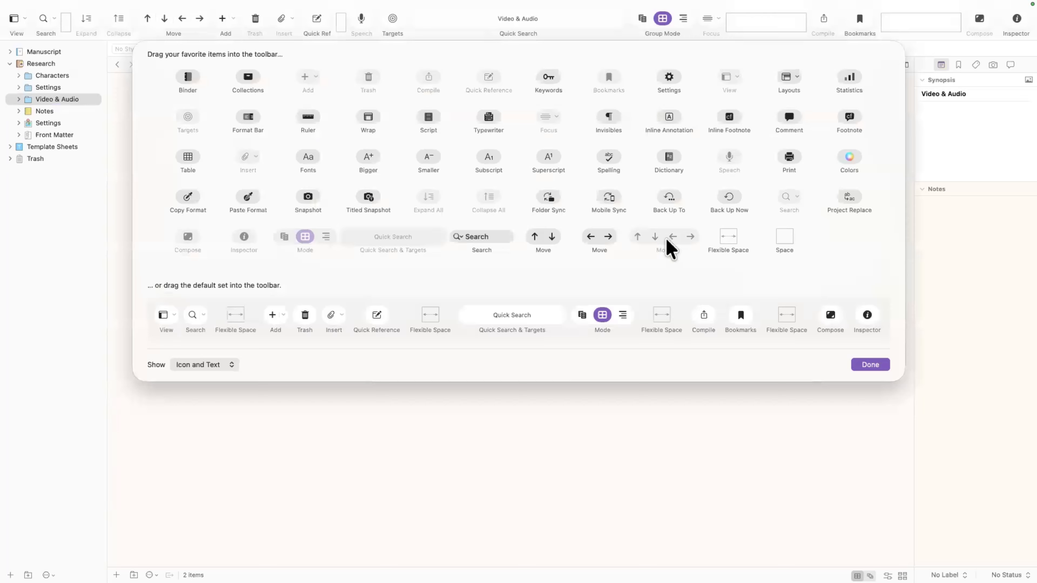
pyautogui.moveTo(195, 22)
pyautogui.mouseDown()
pyautogui.moveTo(558, 41)
pyautogui.moveTo(778, 37)
pyautogui.moveTo(169, 35)
pyautogui.moveTo(195, 32)
pyautogui.mouseUp()
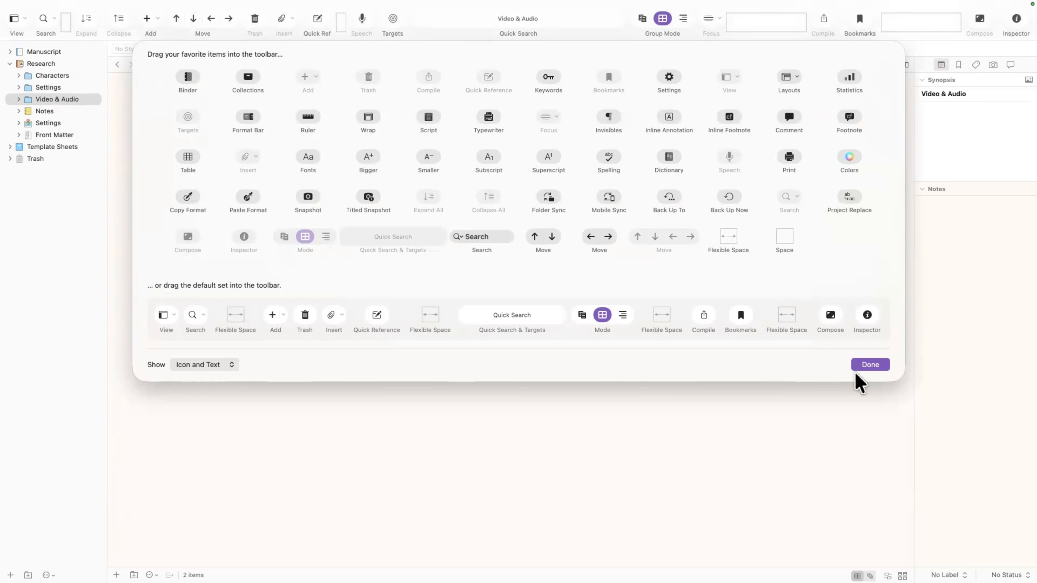
pyautogui.click(870, 365)
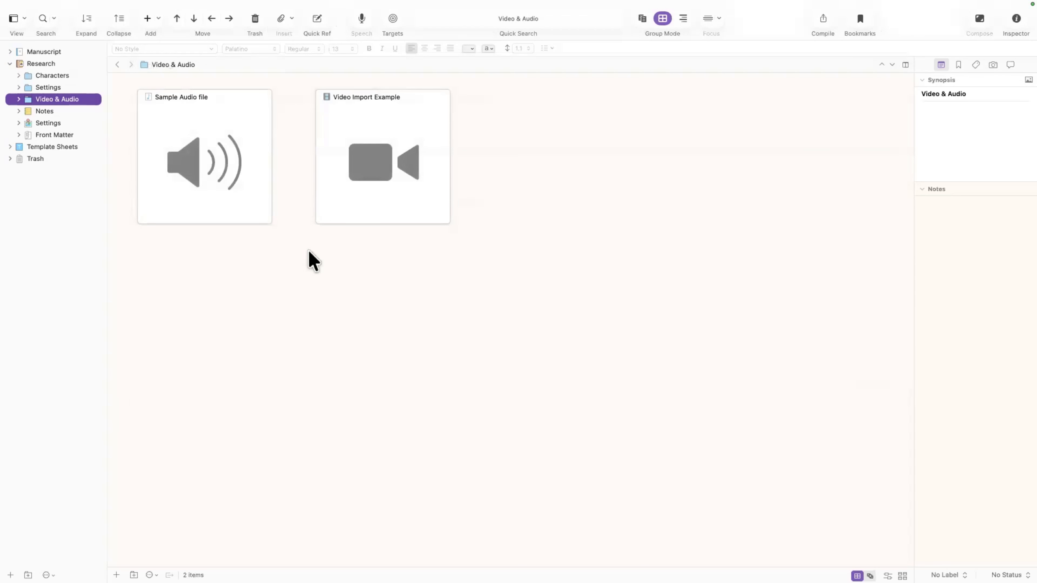
# - Try out moving the Video & Audio folder down and up the binder, returning it to its place below Settings
pyautogui.click(194, 18)
pyautogui.click(194, 19)
pyautogui.click(194, 18)
pyautogui.click(176, 19)
pyautogui.click(177, 18)
pyautogui.click(176, 18)
pyautogui.click(193, 18)
pyautogui.click(193, 19)
pyautogui.click(177, 19)
pyautogui.click(177, 19)
pyautogui.click(177, 18)
pyautogui.click(176, 18)
pyautogui.click(194, 19)
pyautogui.click(194, 19)
# - Leave full screen, import the PDFs folder from Finder, and place it in Research below the collapsed Video & Audio folder
pyautogui.click(33, 25)
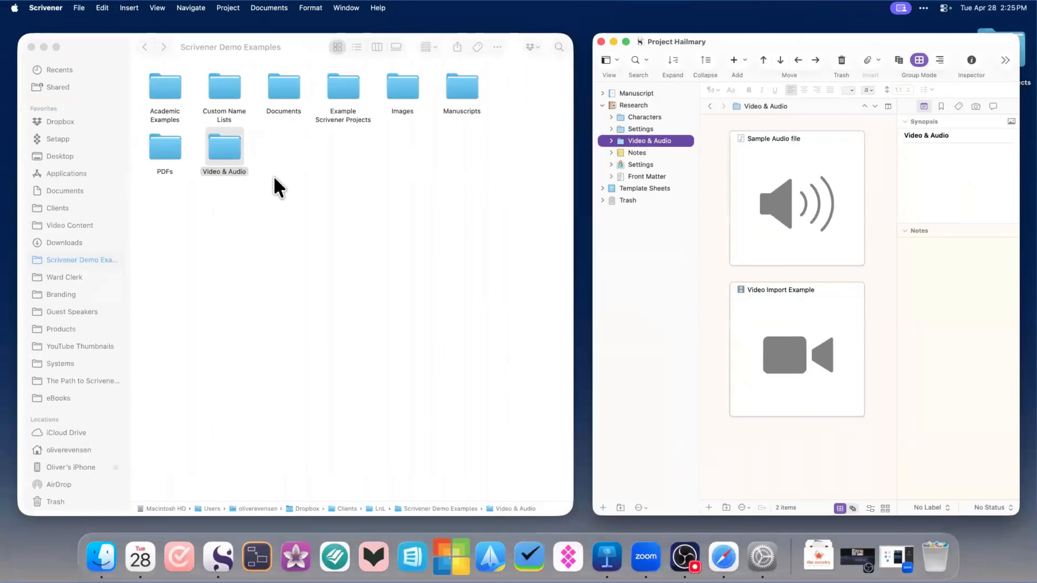
pyautogui.click(306, 183)
pyautogui.moveTo(174, 151); pyautogui.dragTo(632, 156)
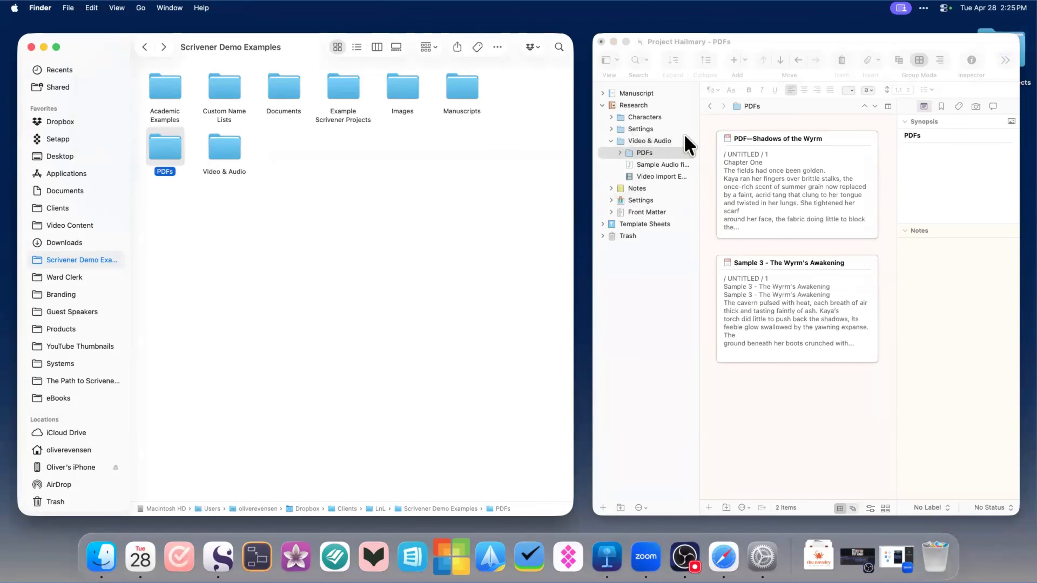
pyautogui.click(651, 152)
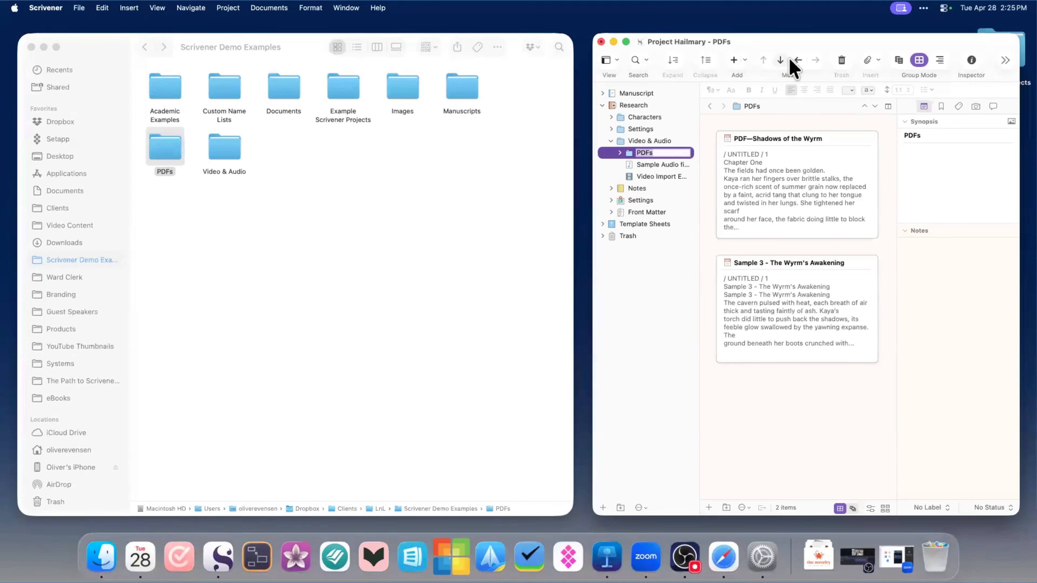
pyautogui.click(798, 59)
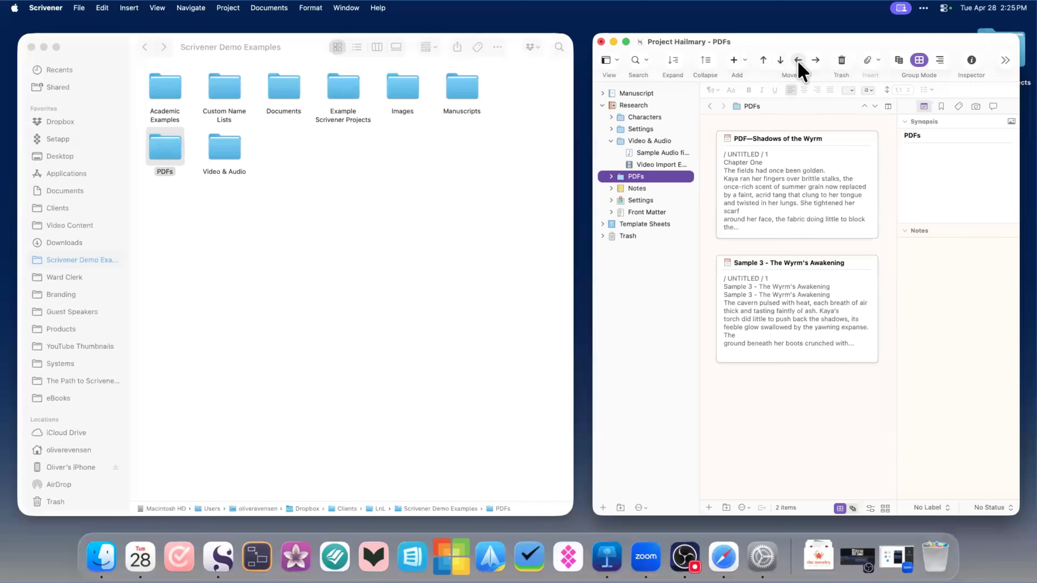
pyautogui.click(611, 140)
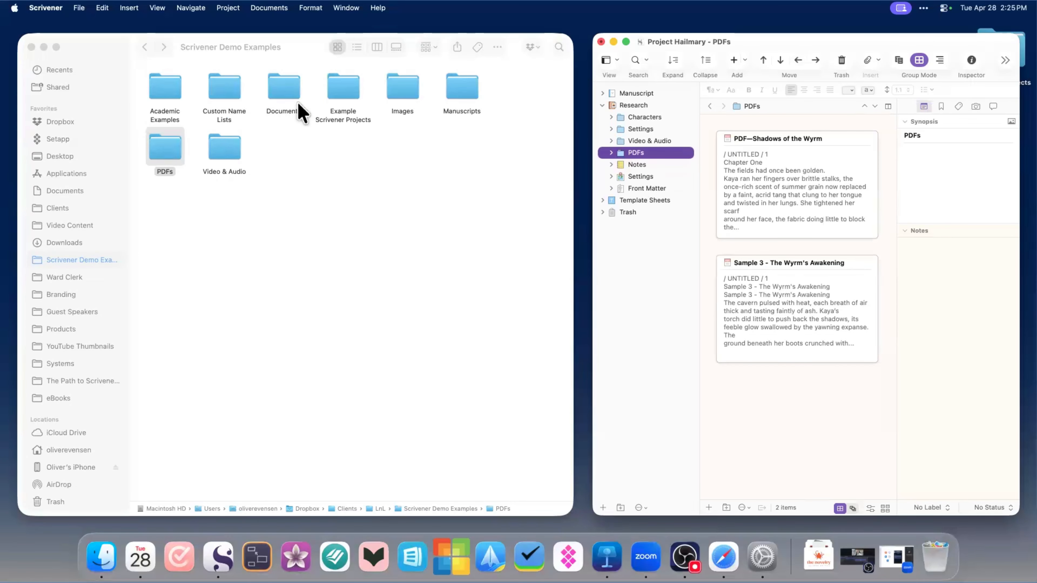
# - Import the Documents folder from Finder into Research below PDFs and show the project full screen
pyautogui.moveTo(282, 97); pyautogui.dragTo(613, 171)
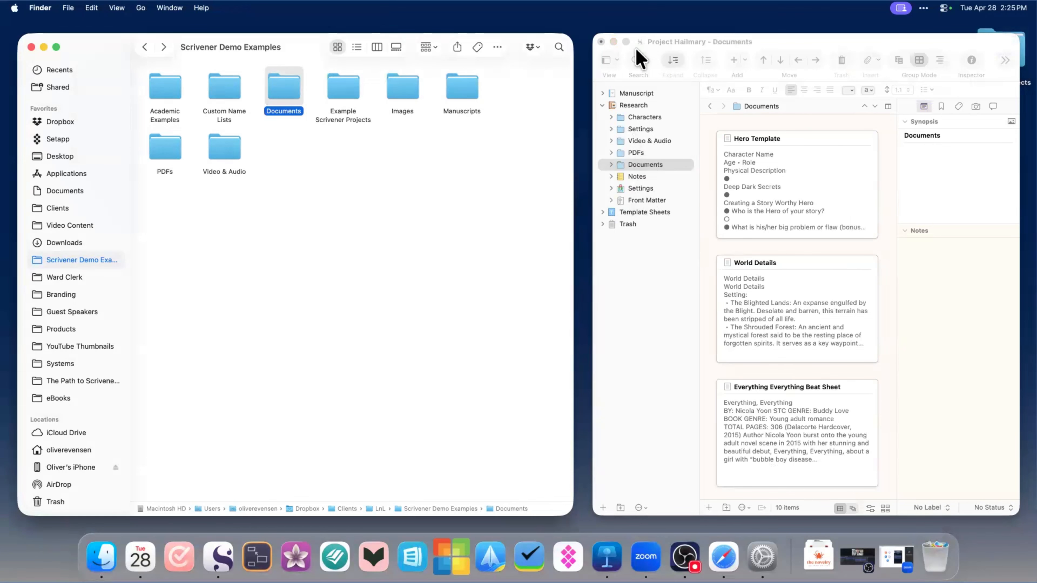
pyautogui.click(626, 42)
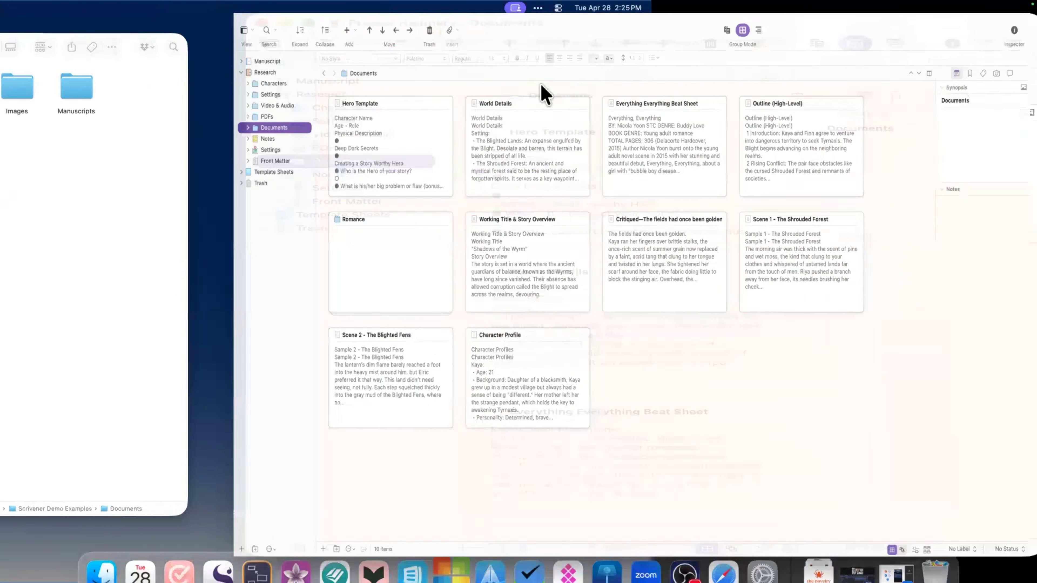
# - View the Settings images and the Sample Audio file, and play the Video Import Example in Video & Audio
pyautogui.click(58, 86)
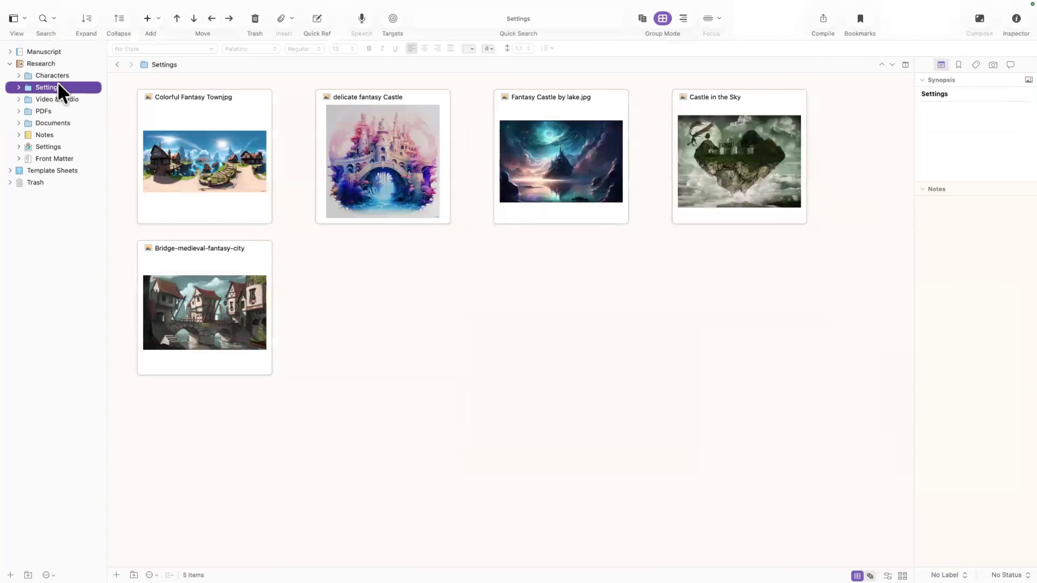
pyautogui.press('Down')
pyautogui.press('Right')
pyautogui.press('Down')
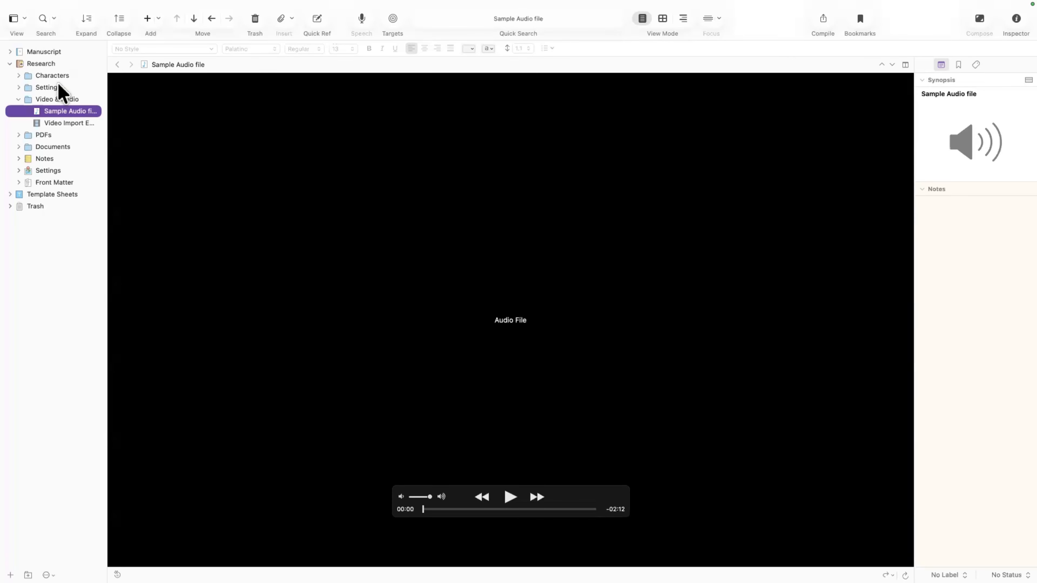
pyautogui.click(68, 124)
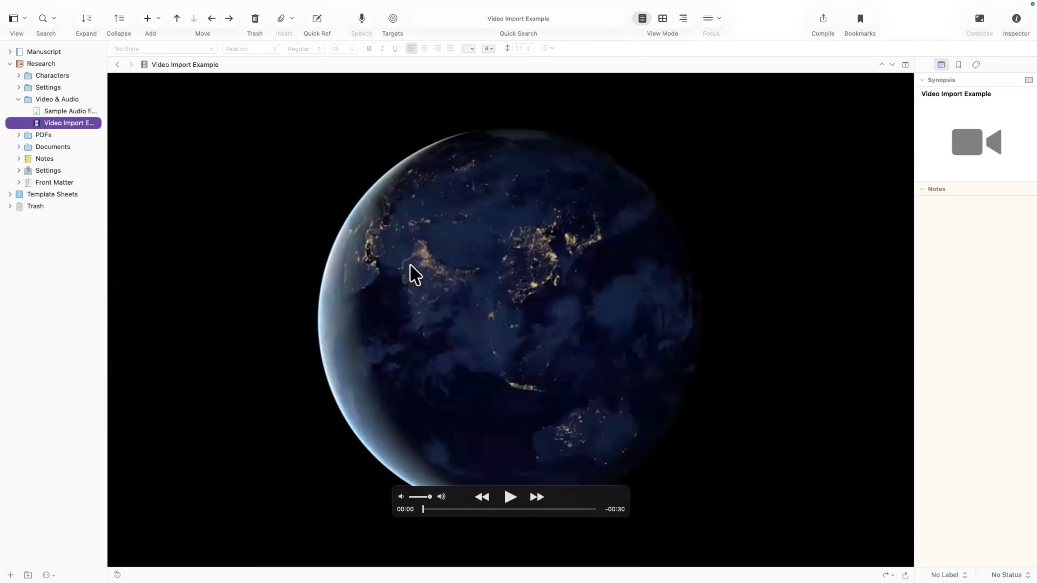
pyautogui.click(509, 498)
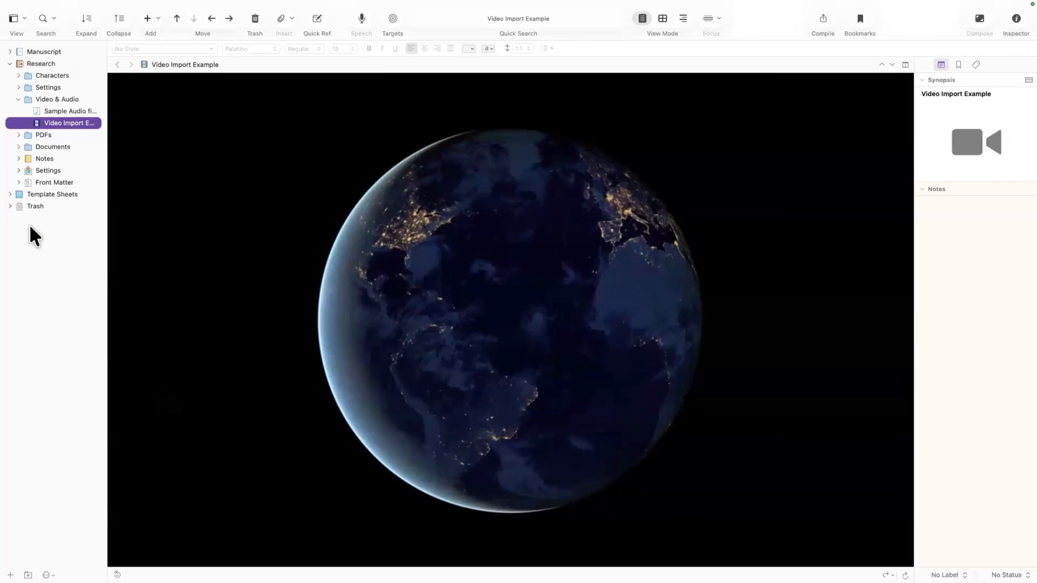
# - Expand PDFs, look through PDF—Shadows of the Wyrm including selecting its page 3 text, and open Sample 3 - The Wyrm's Awakening
pyautogui.click(19, 135)
pyautogui.click(83, 146)
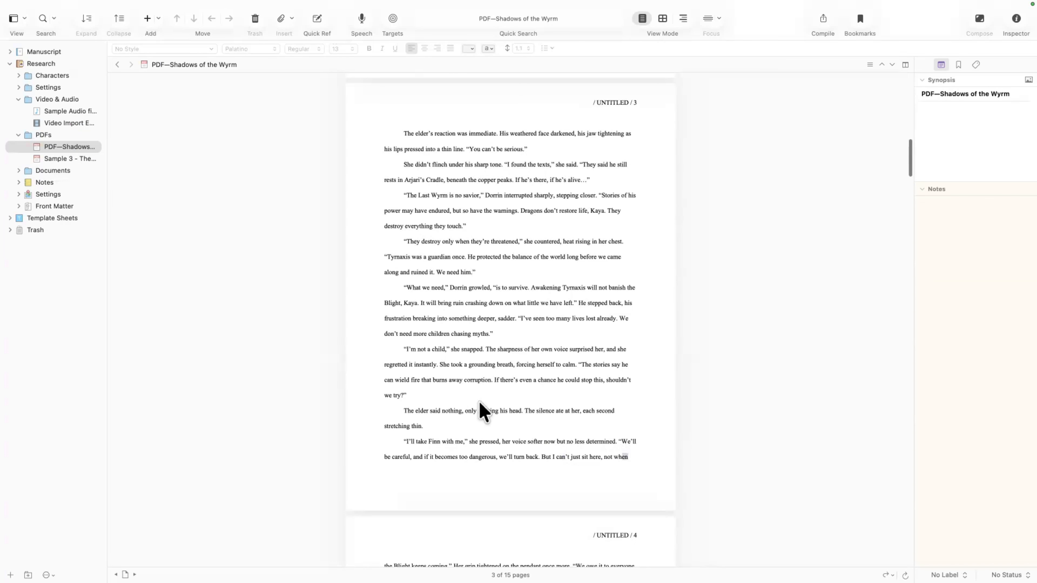
pyautogui.moveTo(484, 411); pyautogui.dragTo(453, 312)
pyautogui.click(523, 326)
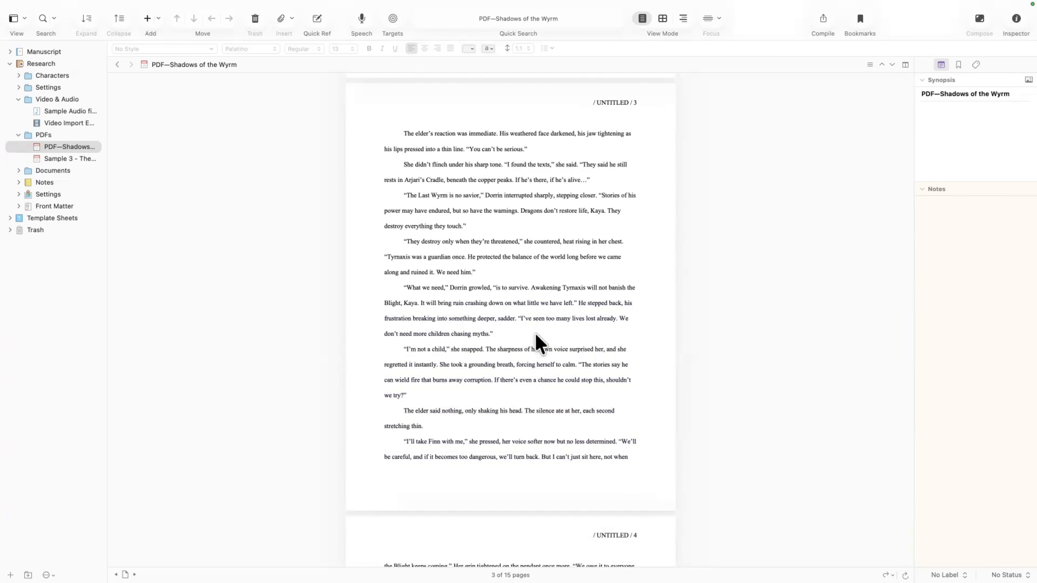
pyautogui.moveTo(508, 334); pyautogui.dragTo(492, 318)
pyautogui.moveTo(638, 460); pyautogui.dragTo(409, 125)
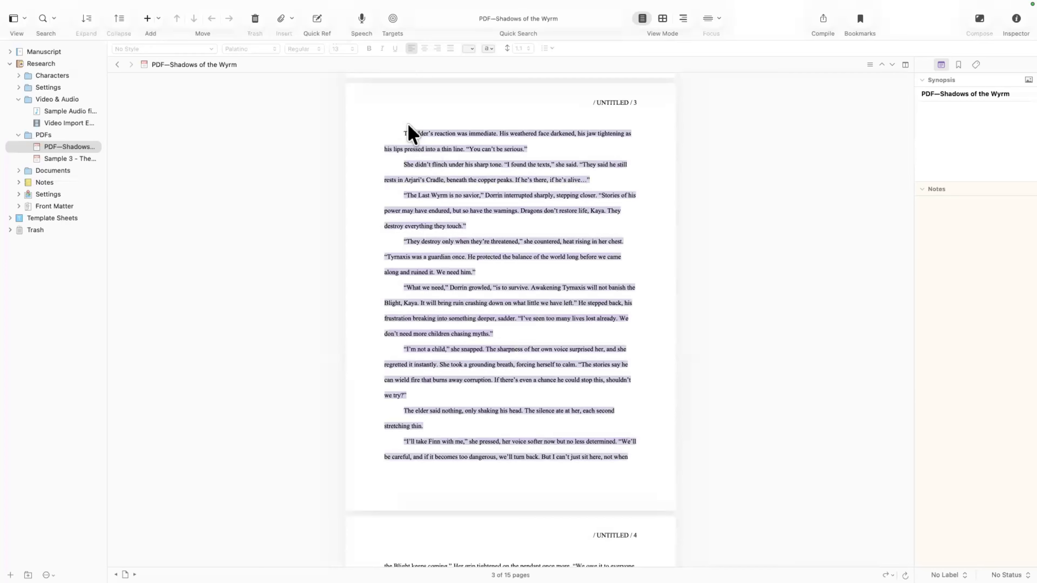
pyautogui.scroll(-20, 489, 275)
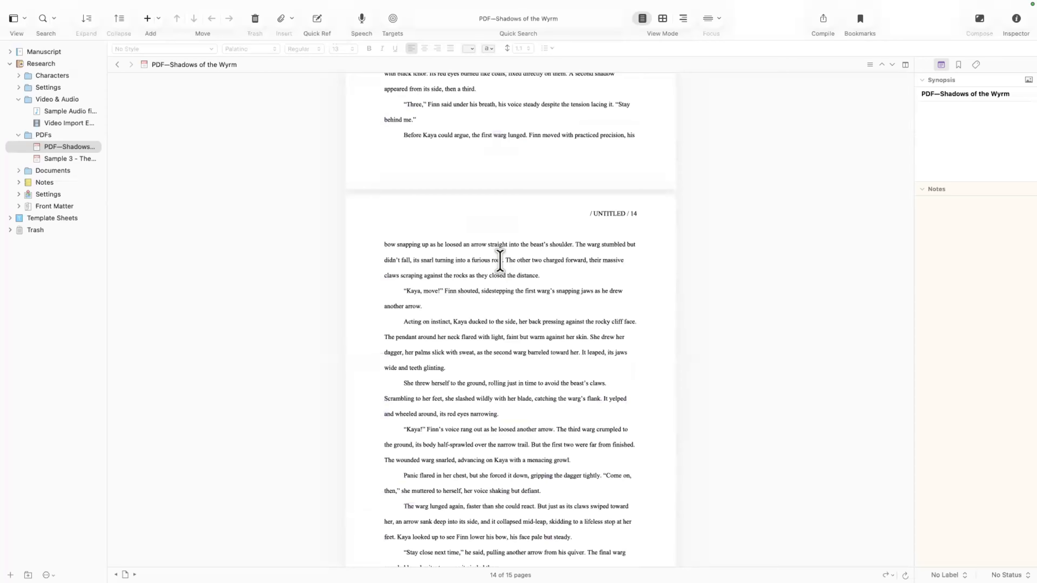
pyautogui.click(84, 160)
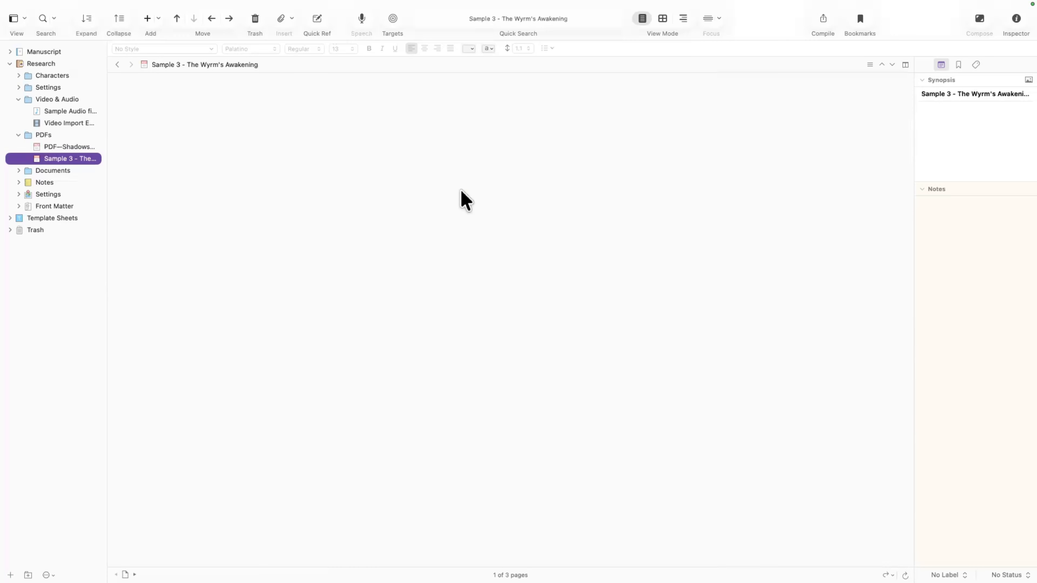
# - Expand Documents and try entering the test text "lksdfksl;" at Deep Dark Secrets in the Hero Template
pyautogui.click(19, 171)
pyautogui.click(67, 184)
pyautogui.click(454, 245)
pyautogui.write('lksdfksl;')
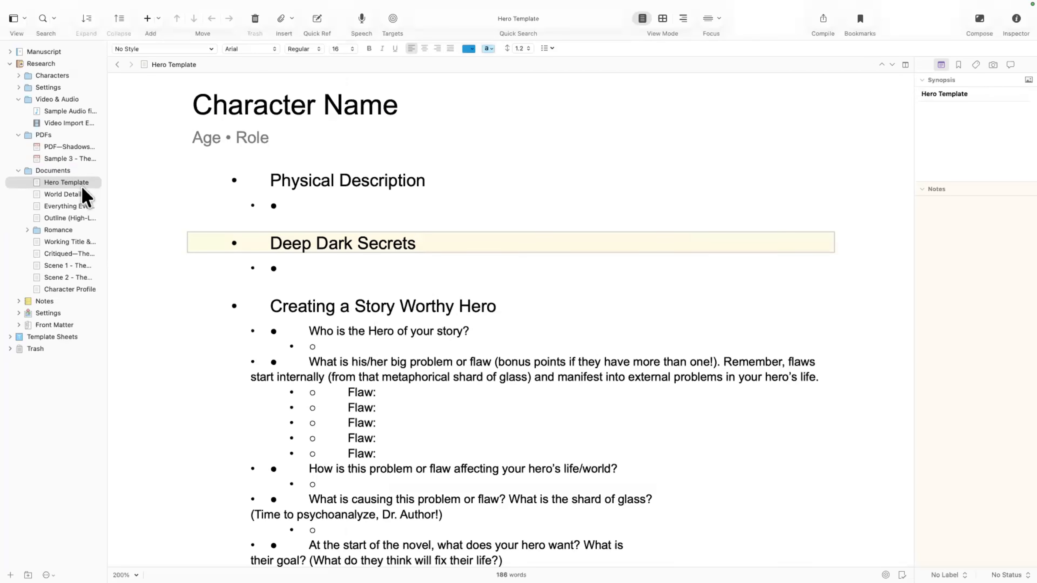
# - Browse the other imported documents, including the scenes, the Critiqued document with its comments, and Potential Titles in the Romance folder
pyautogui.click(82, 196)
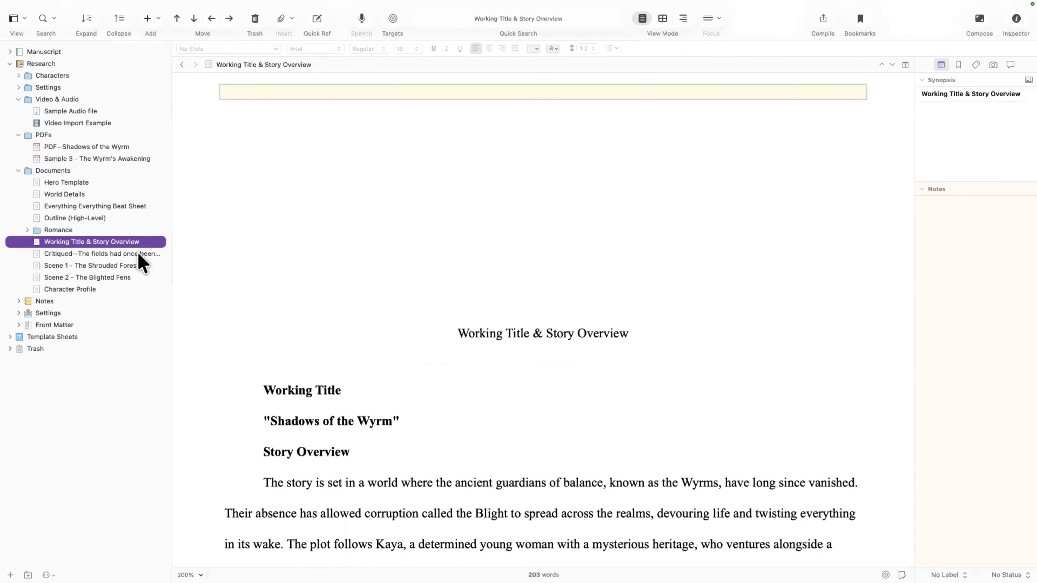
pyautogui.click(139, 254)
pyautogui.click(127, 266)
pyautogui.scroll(-3, 408, 290)
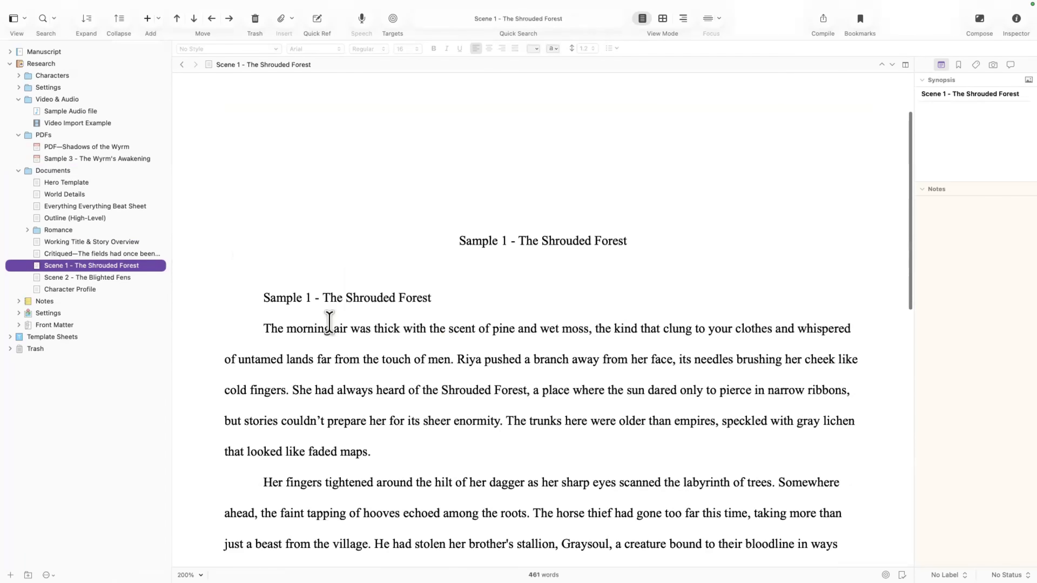
pyautogui.click(80, 255)
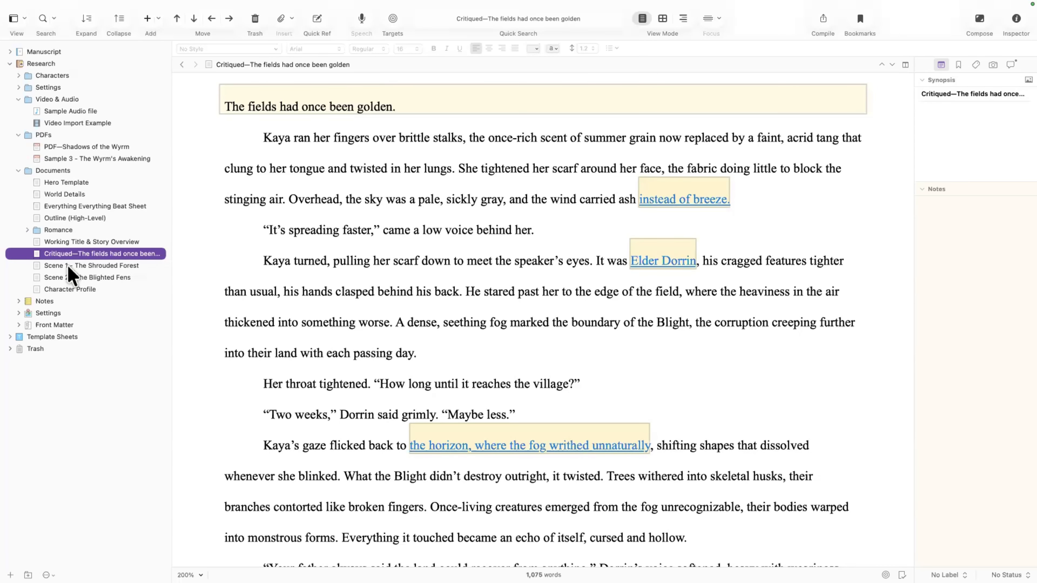
pyautogui.press('Up')
pyautogui.press('Up')
pyautogui.press('Right')
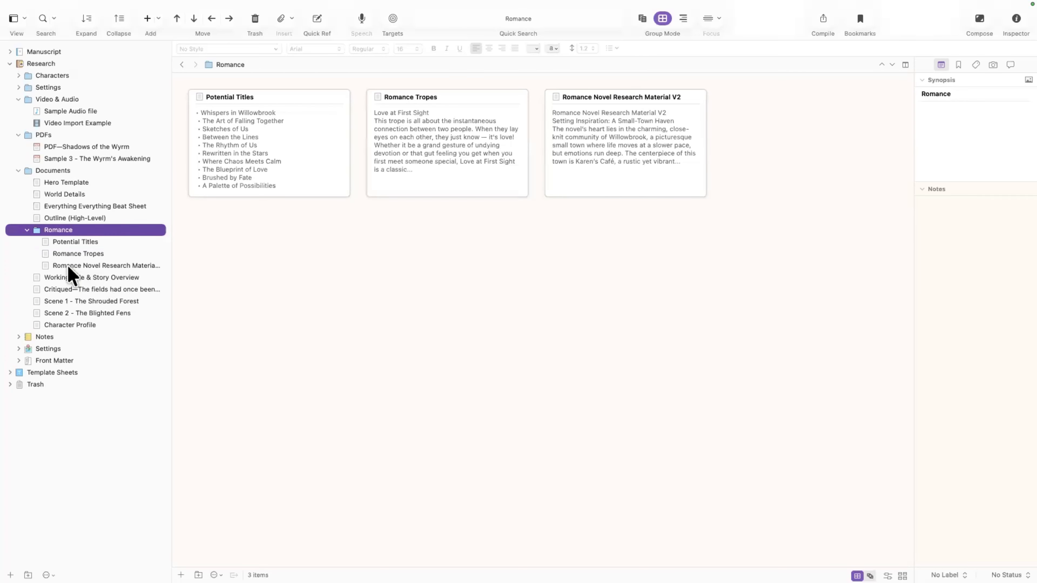
pyautogui.press('Down')
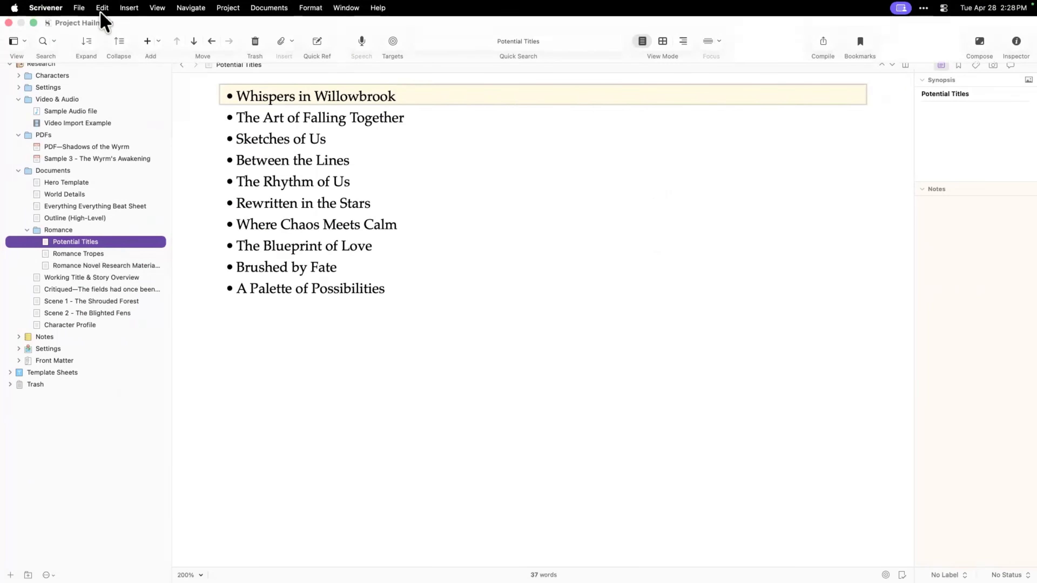
# - Leave full screen and collapse the Video & Audio, PDFs and Documents folders in the binder
pyautogui.click(34, 25)
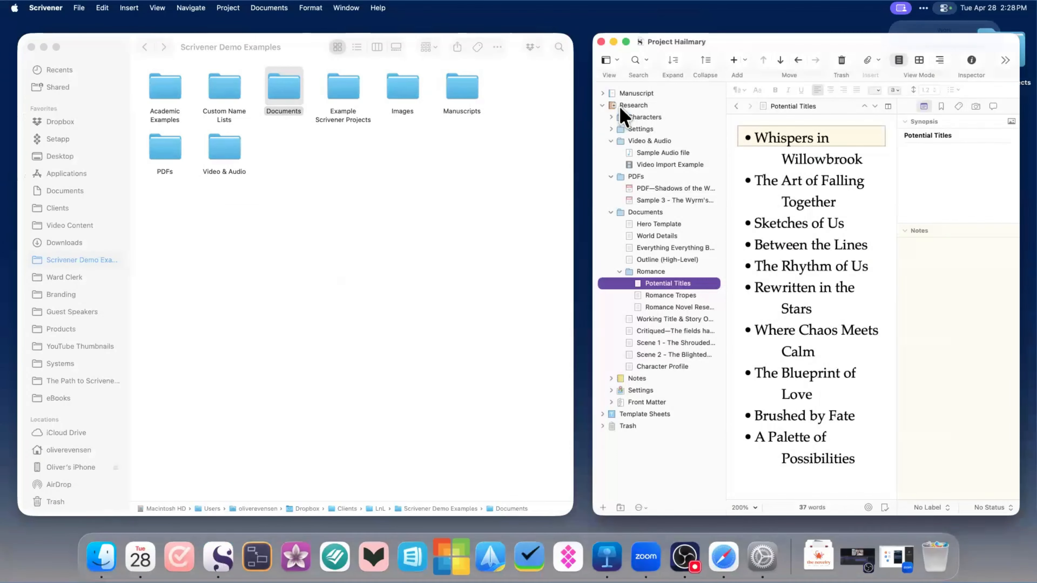
pyautogui.click(612, 141)
pyautogui.click(612, 153)
pyautogui.click(611, 164)
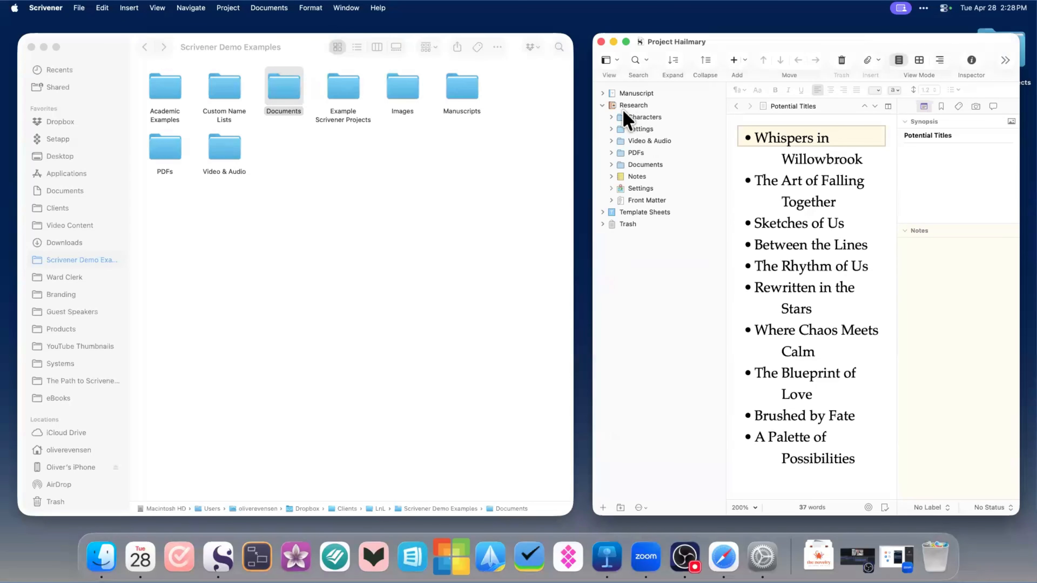
# - Collapse Research and import Shadows of the Wyrm - Sample Manuscript from Finder's Manuscripts folder into the project's Manuscript folder
pyautogui.click(603, 105)
pyautogui.click(635, 94)
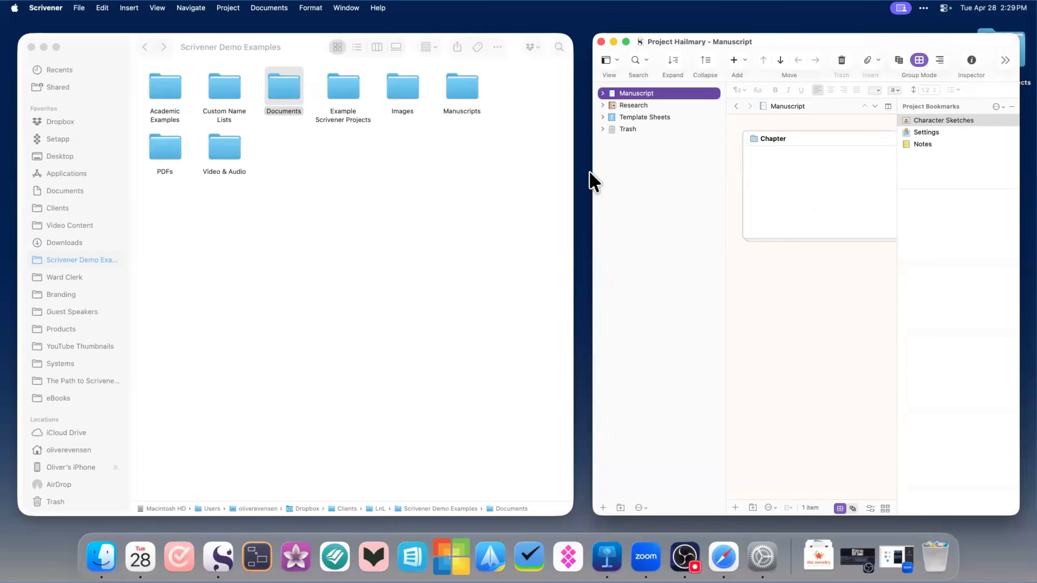
pyautogui.moveTo(593, 176); pyautogui.dragTo(582, 175)
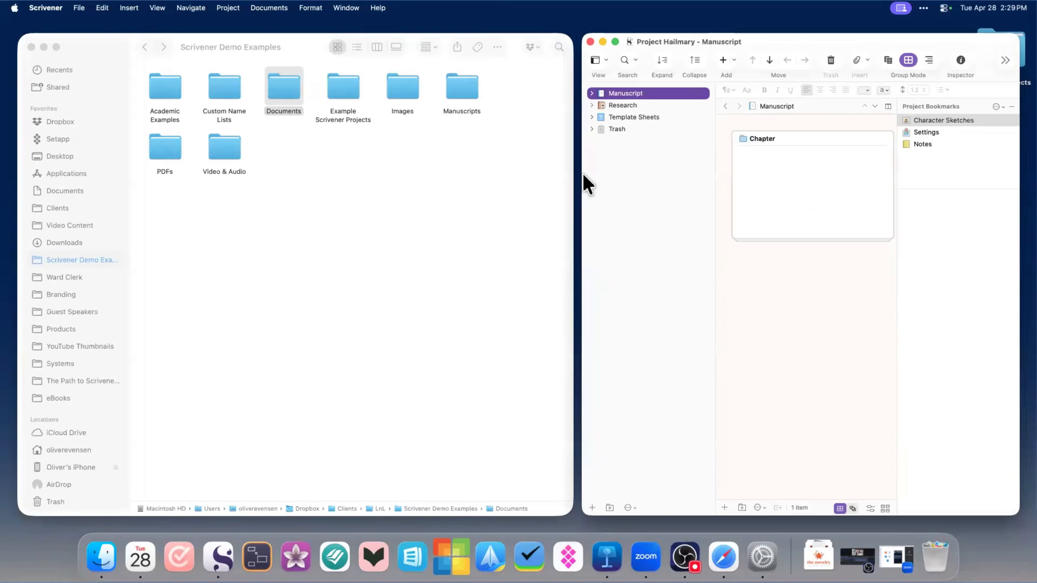
pyautogui.doubleClick(472, 88)
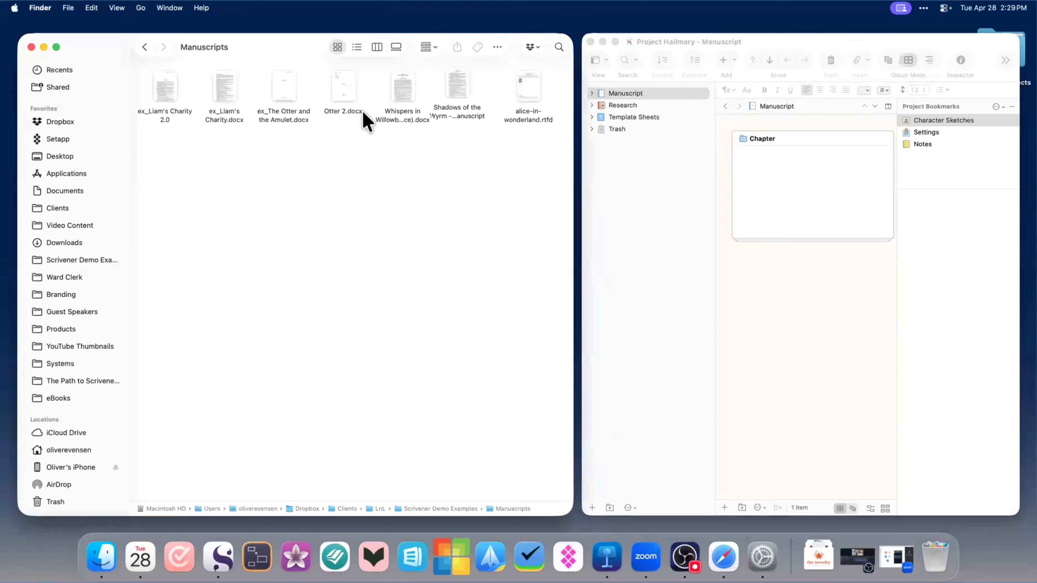
pyautogui.click(474, 119)
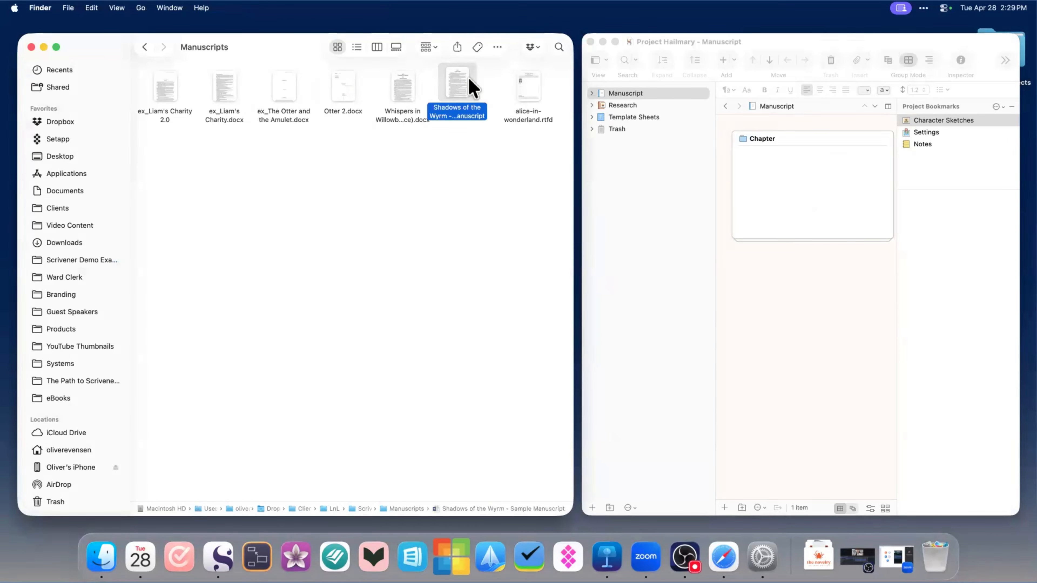
pyautogui.moveTo(459, 90); pyautogui.dragTo(663, 100)
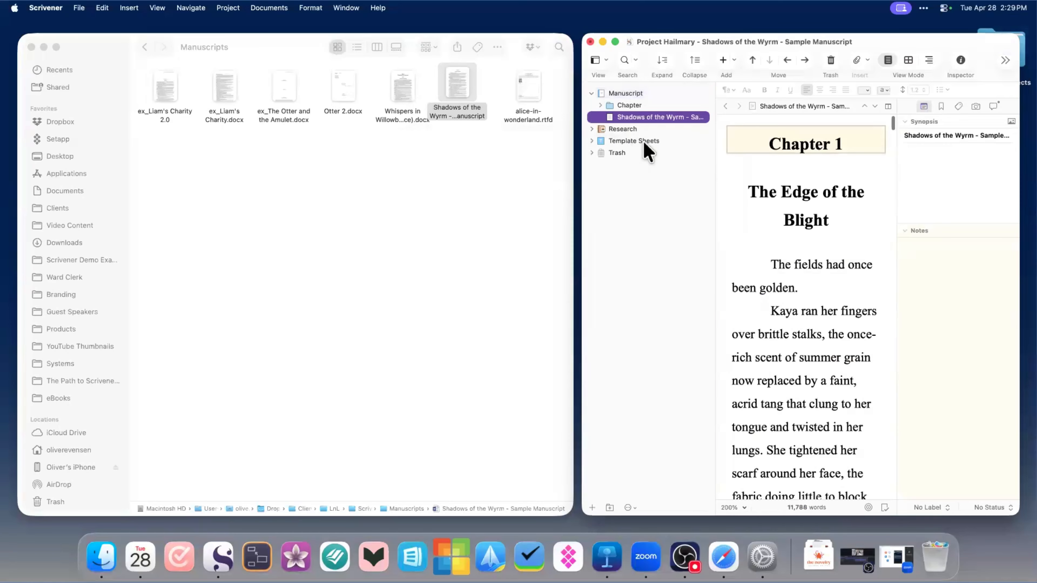
# - Switch the project to full screen, check the imported manuscript's text statistics and skim through its chapters
pyautogui.click(614, 41)
pyautogui.click(525, 575)
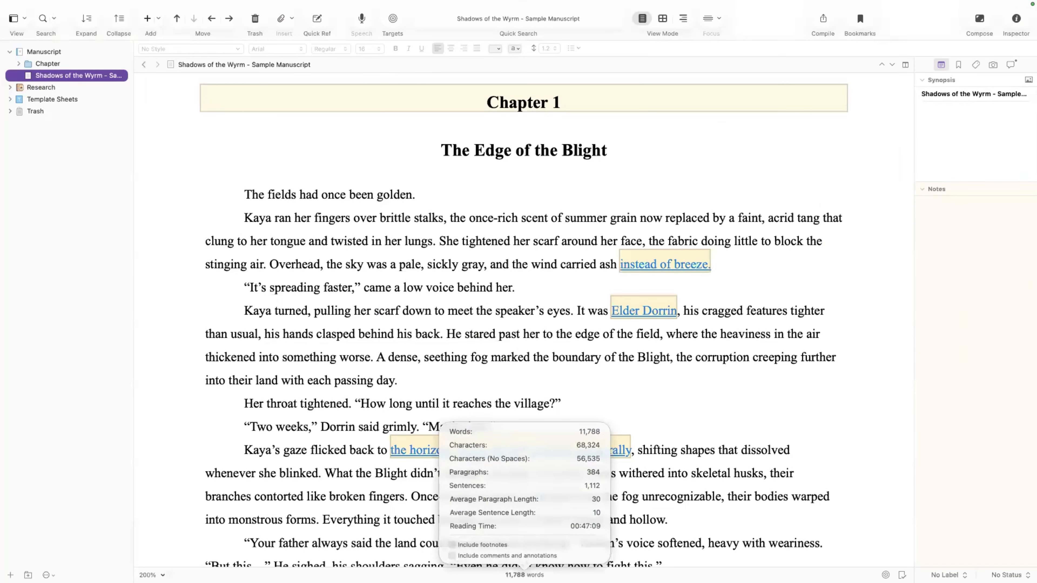
pyautogui.click(337, 257)
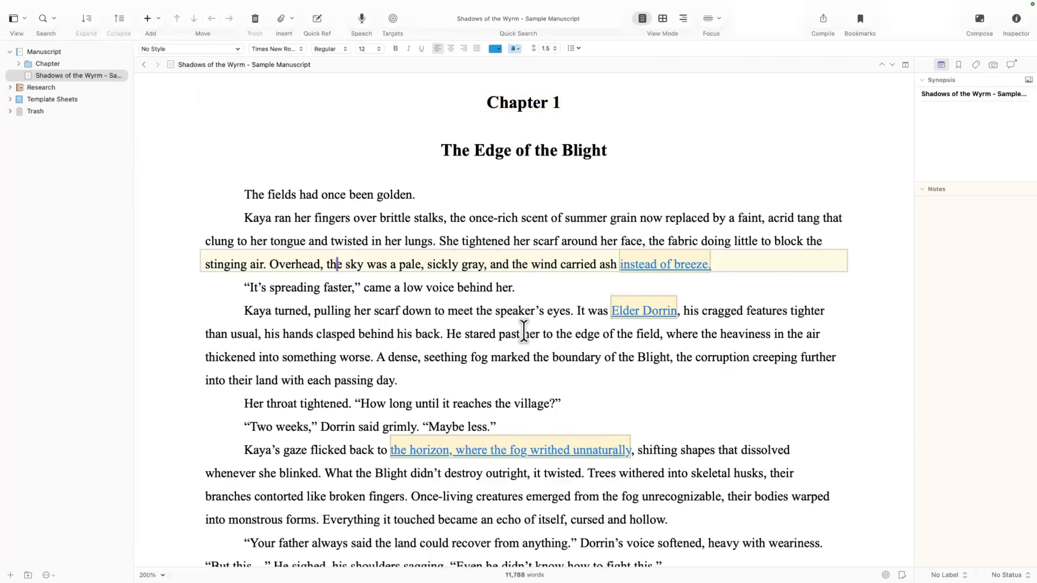
pyautogui.scroll(-20, 568, 199)
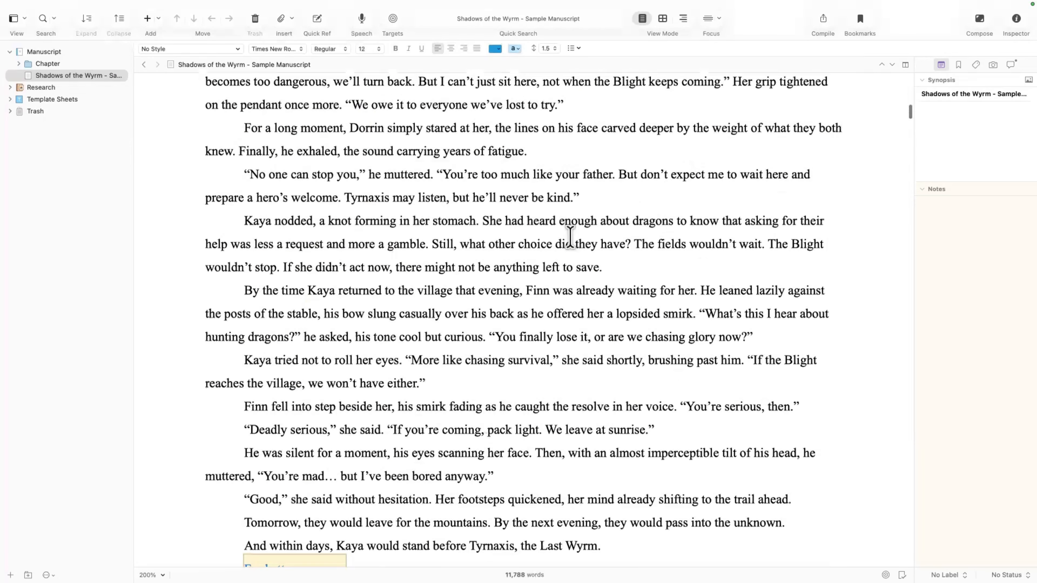
pyautogui.scroll(5, 571, 237)
pyautogui.scroll(-20, 570, 236)
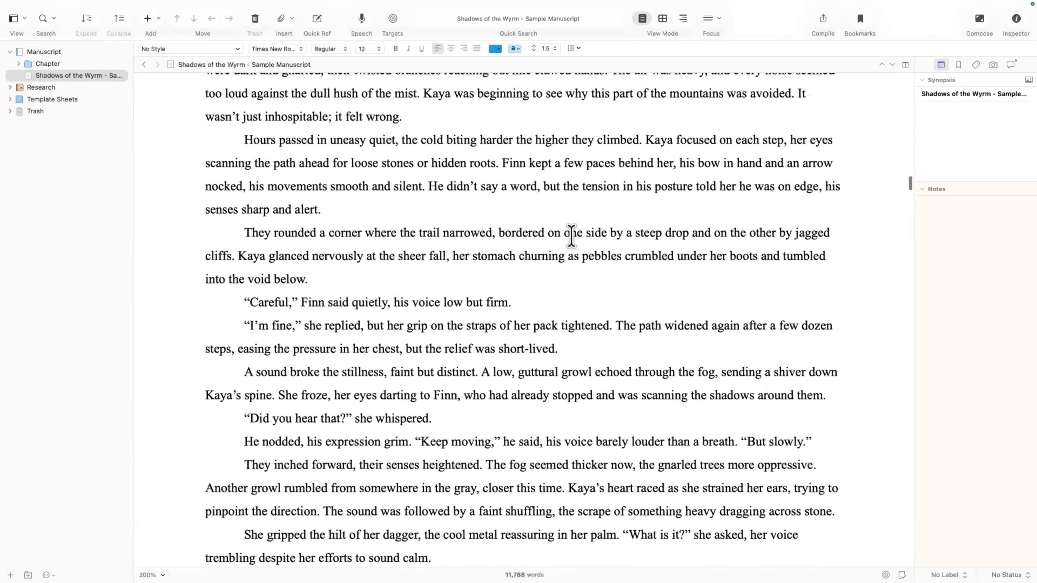
pyautogui.scroll(-20, 571, 237)
pyautogui.scroll(15, 574, 235)
pyautogui.scroll(20, 573, 235)
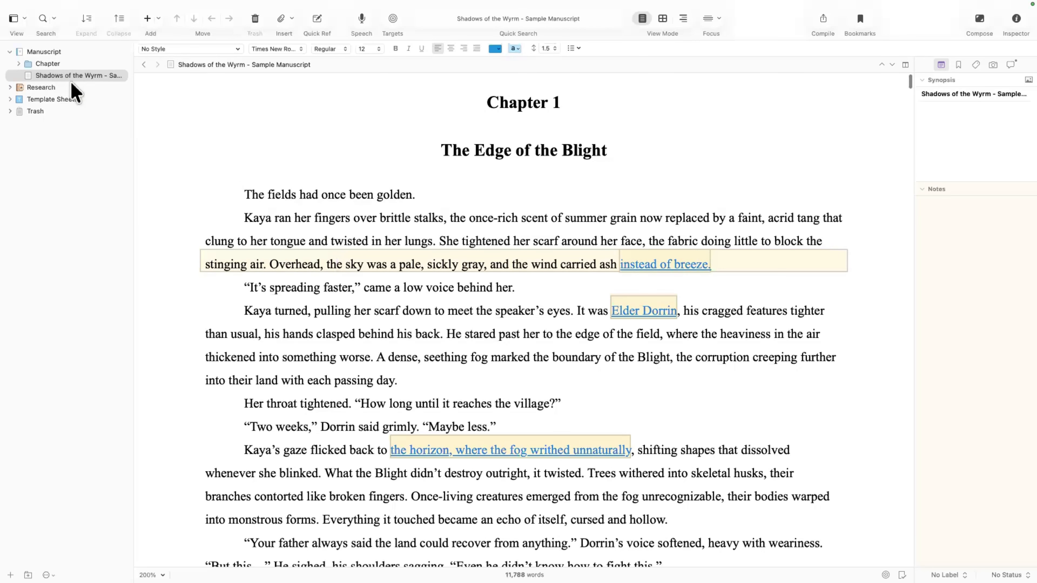
# - Move the Shadows of the Wyrm document above the Chapter folder in the binder and expand that folder
pyautogui.moveTo(66, 76); pyautogui.dragTo(75, 64)
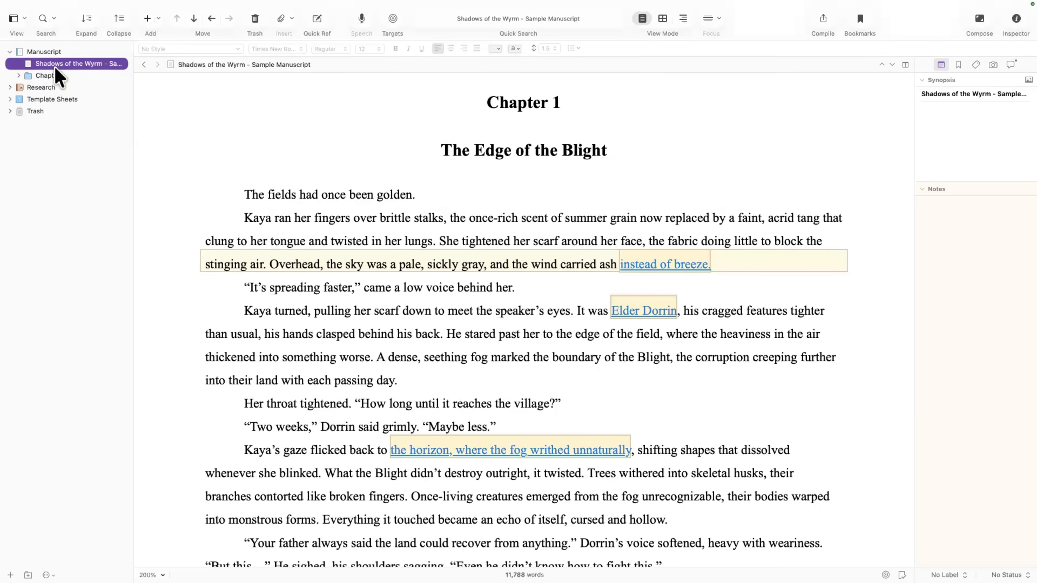
pyautogui.click(18, 75)
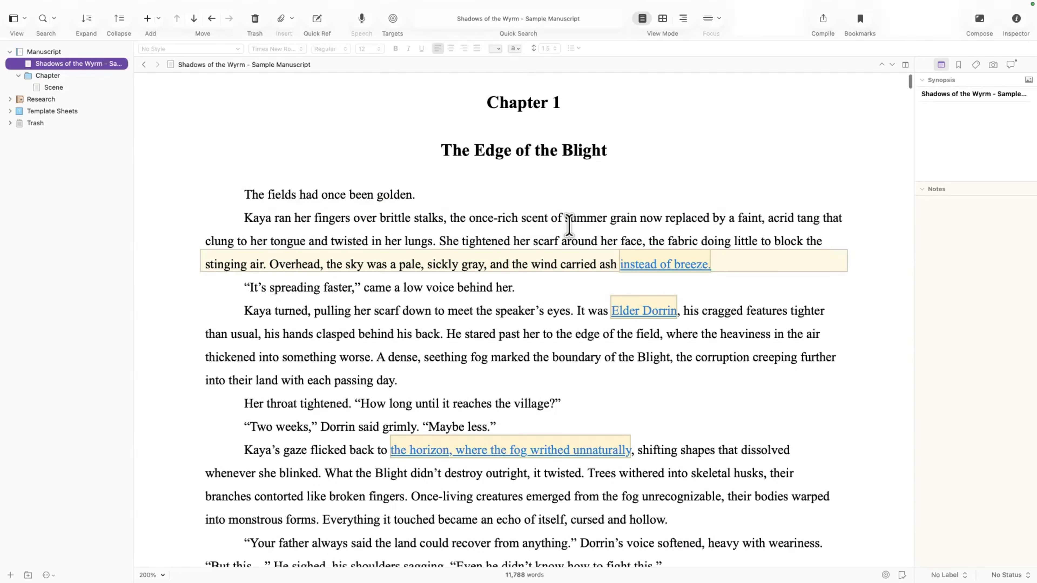
pyautogui.scroll(-3, 599, 225)
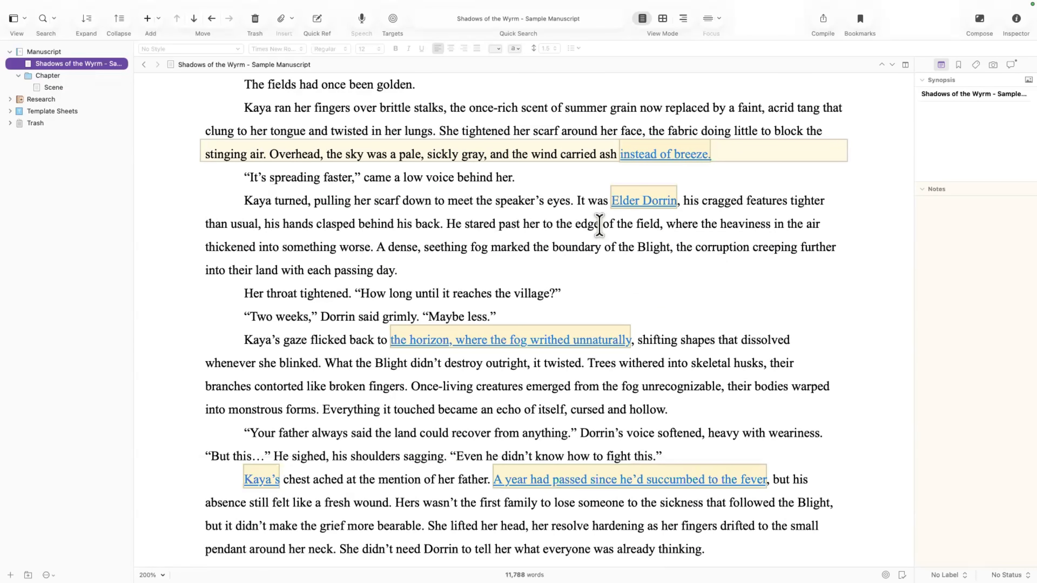
pyautogui.scroll(3, 593, 264)
# - Delete the "Chapter 1" heading and its line from the start of the manuscript
pyautogui.moveTo(614, 151); pyautogui.dragTo(442, 109)
pyautogui.moveTo(586, 104); pyautogui.dragTo(431, 102)
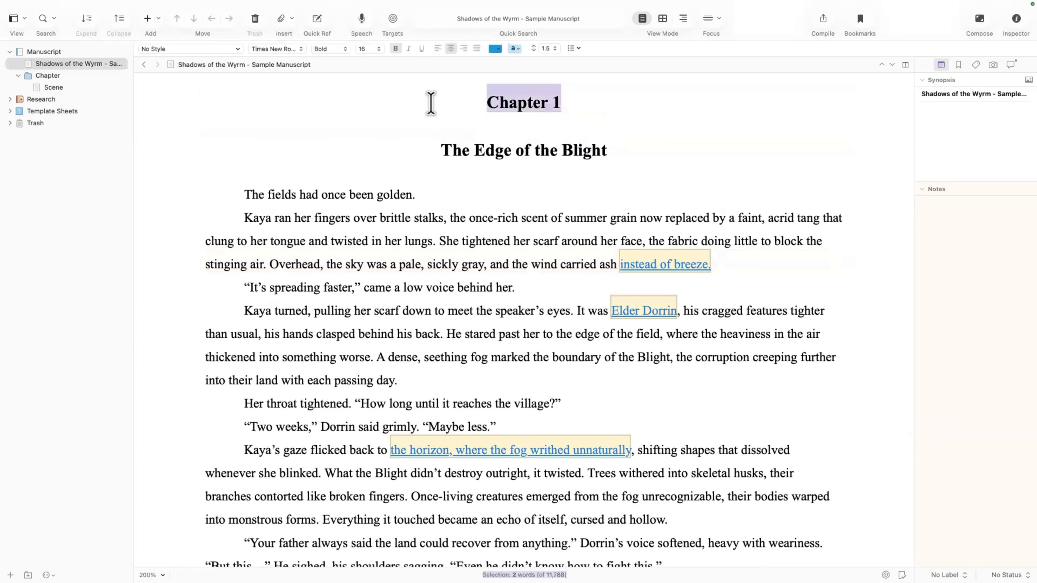
pyautogui.press('BackSpace')
pyautogui.press('Delete')
# - Copy the title "The Edge of the Blight" and delete it with its empty line from the text
pyautogui.hotkey('shift', 'Down')
pyautogui.hotkey('shift', 'Left')
pyautogui.hotkey('shift', 'Left')
pyautogui.hotkey('shift', 'Up')
pyautogui.hotkey('shift', 'Down')
pyautogui.hotkey('shift', 'Left')
pyautogui.hotkey('shift', 'Left')
pyautogui.hotkey('shift', 'Left')
pyautogui.hotkey('shift', 'Left')
pyautogui.hotkey('shift', 'Left')
pyautogui.hotkey('shift', 'Left')
pyautogui.hotkey('shift', 'Left')
pyautogui.hotkey('shift', 'Left')
pyautogui.hotkey('shift', 'Left')
pyautogui.hotkey('shift', 'Left')
pyautogui.hotkey('shift', 'Left')
pyautogui.hotkey('shift', 'Left')
pyautogui.hotkey('shift', 'Left')
pyautogui.hotkey('shift', 'Left')
pyautogui.hotkey('shift', 'Left')
pyautogui.hotkey('shift', 'Left')
pyautogui.hotkey('shift', 'Left')
pyautogui.hotkey('shift', 'Left')
pyautogui.hotkey('shift', 'Left')
pyautogui.hotkey('shift', 'Left')
pyautogui.hotkey('shift', 'Left')
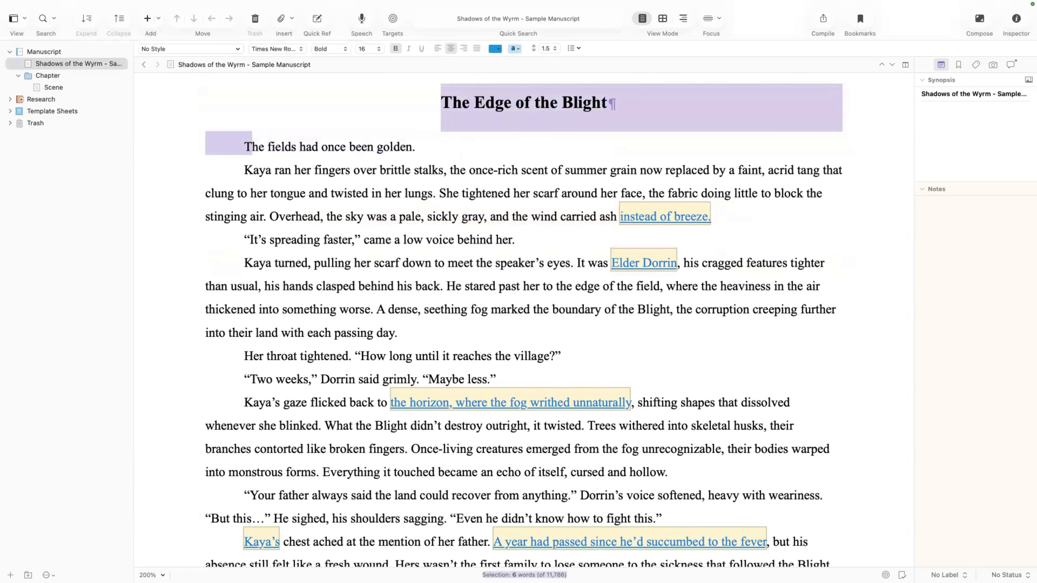
pyautogui.hotkey('shift', 'Left')
pyautogui.hotkey('shift', 'Left')
pyautogui.press('cmd+c')
pyautogui.press('BackSpace')
pyautogui.hotkey('shift', 'Right')
pyautogui.press('BackSpace')
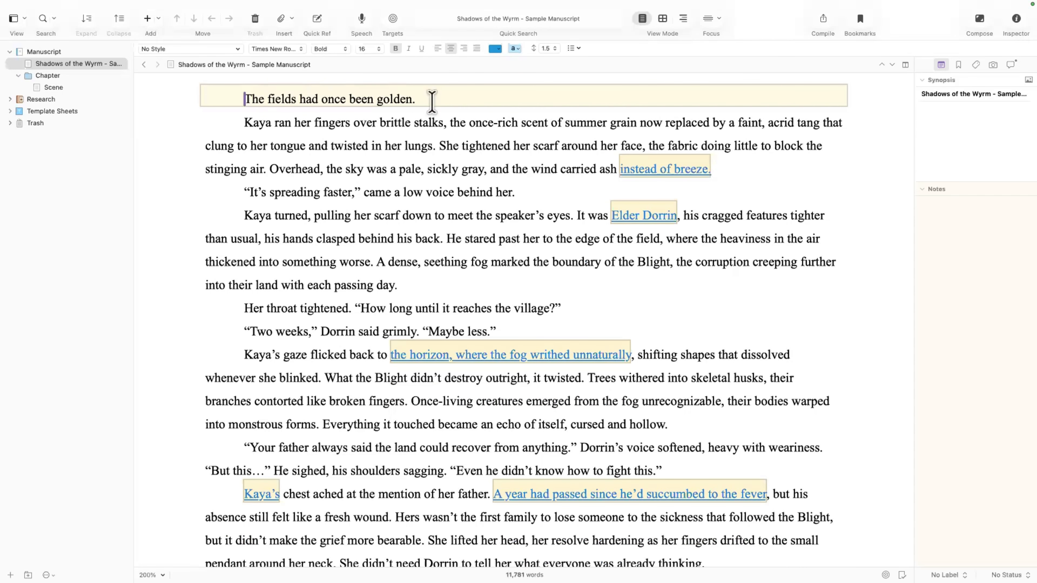
# - Rename the Shadows of the Wyrm document in the binder to "The Edge of the Blight" using the copied title
pyautogui.doubleClick(52, 62)
pyautogui.press('cmd+v')
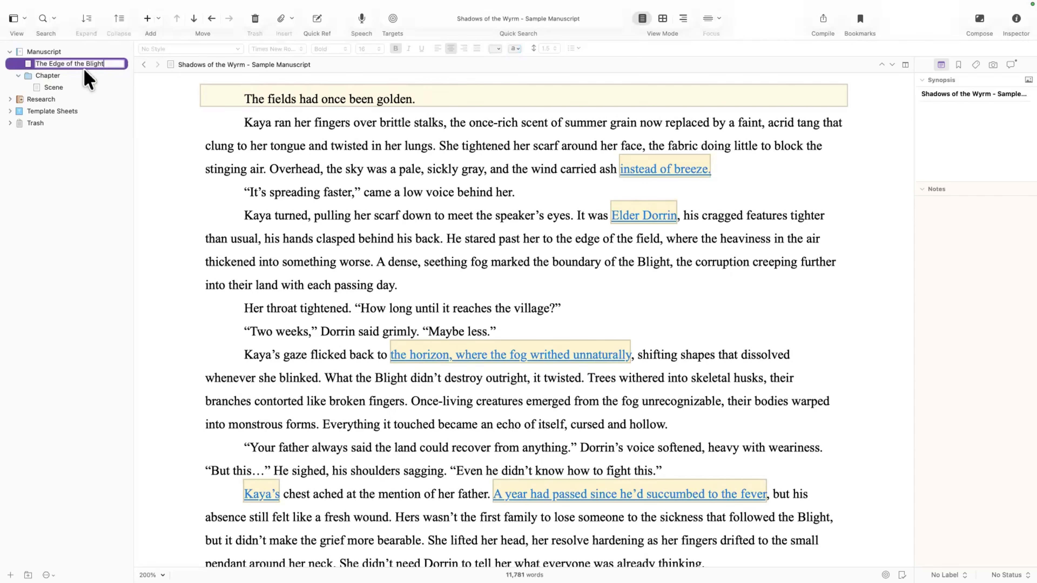
pyautogui.click(291, 118)
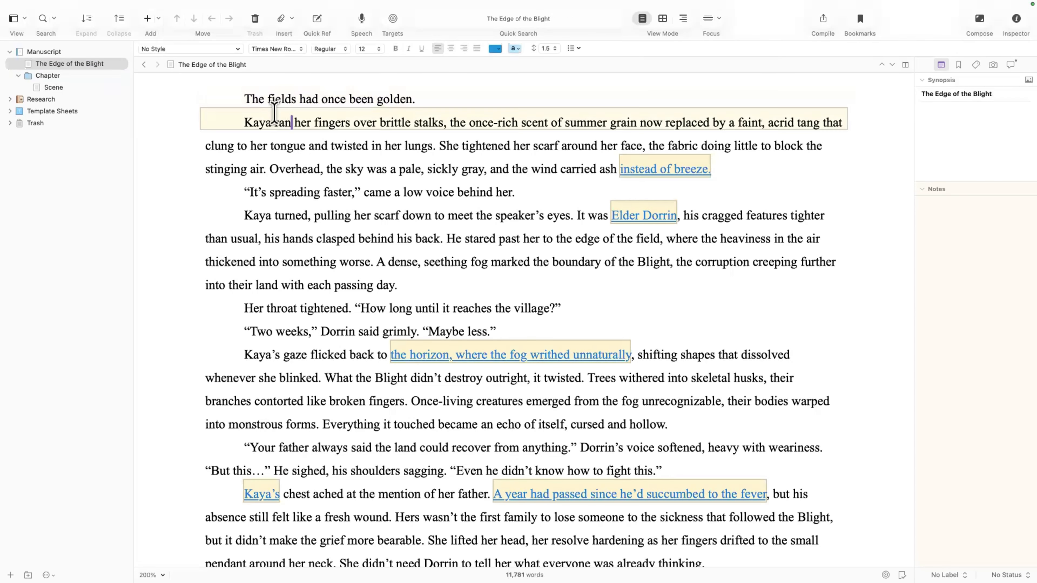
pyautogui.click(45, 64)
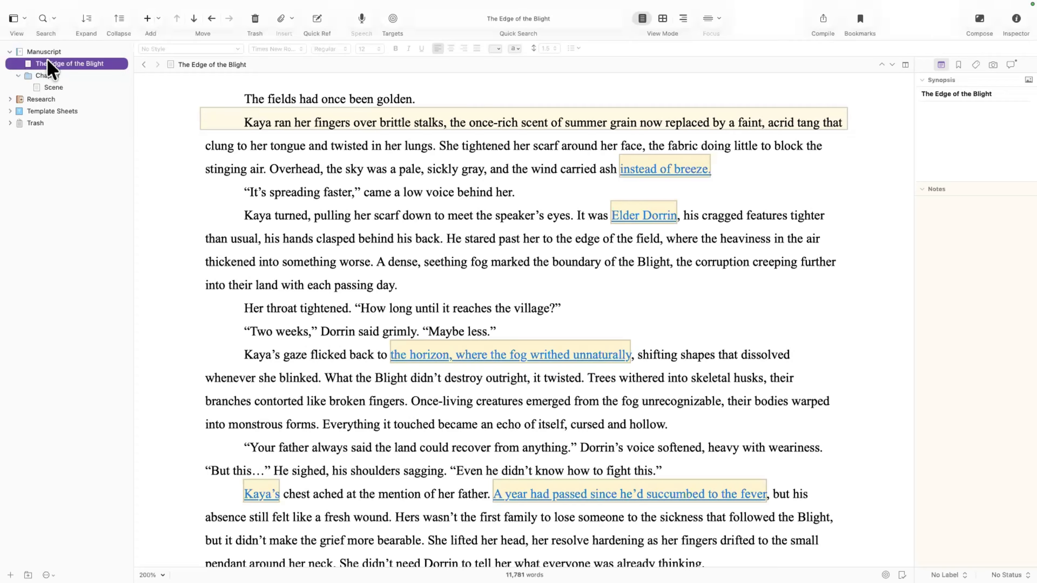
pyautogui.click(44, 64)
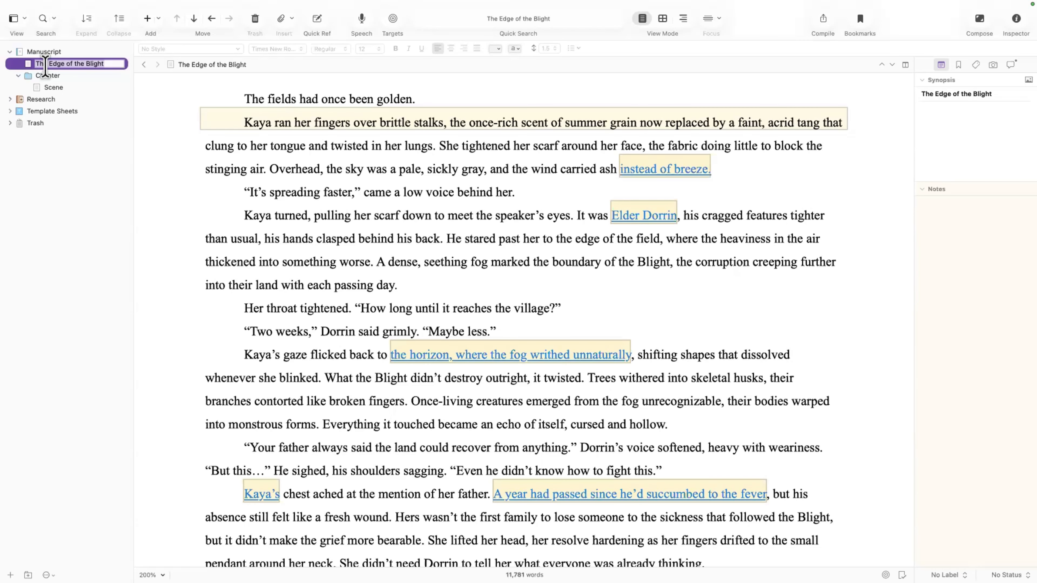
# - Split the manuscript at the Chapter 2 title "Into the Wilds", using the selected text as the new document's title
pyautogui.scroll(-20, 687, 398)
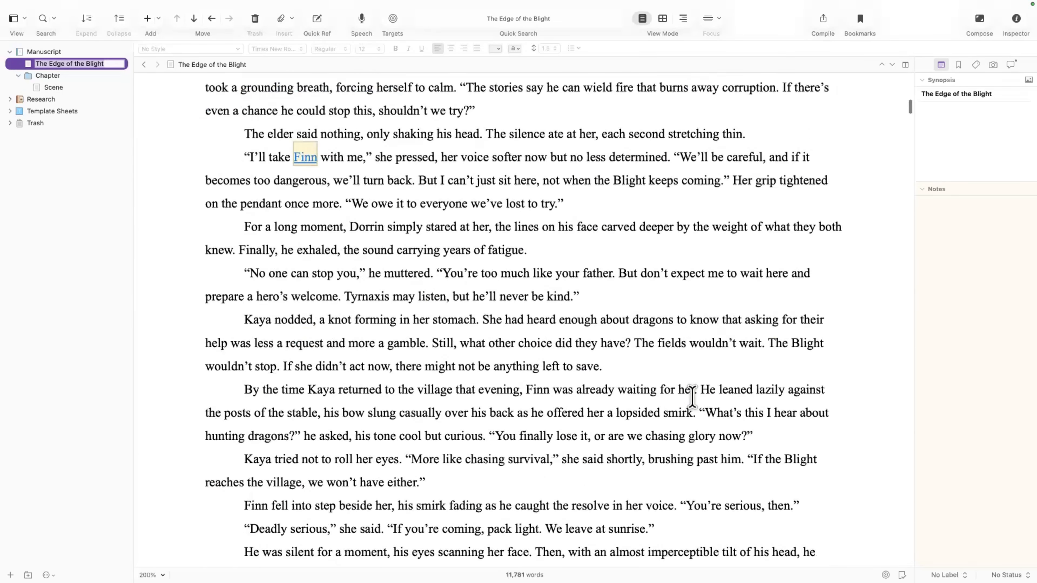
pyautogui.scroll(3, 586, 193)
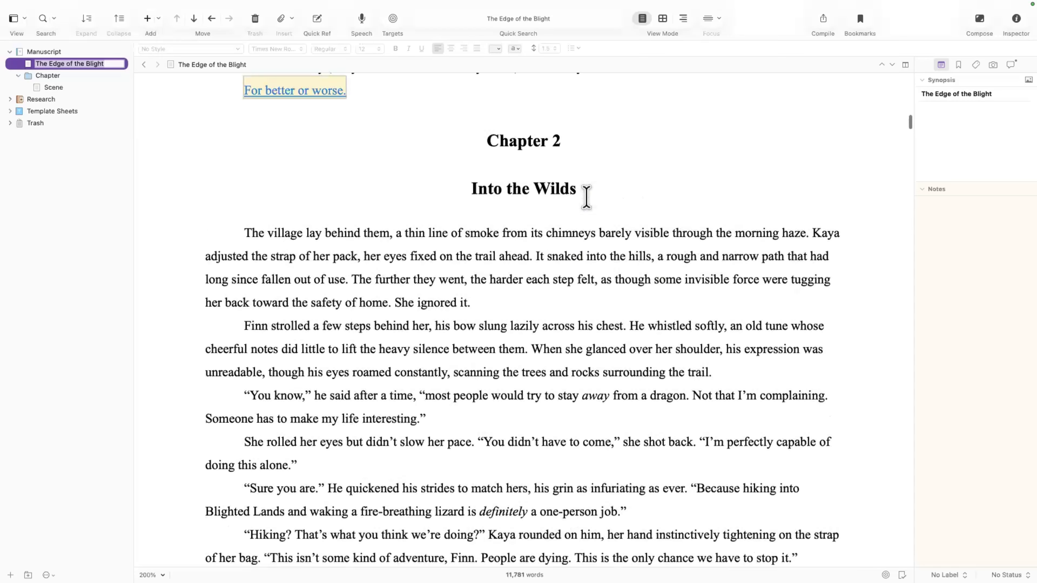
pyautogui.click(593, 197)
pyautogui.moveTo(533, 190); pyautogui.dragTo(470, 190)
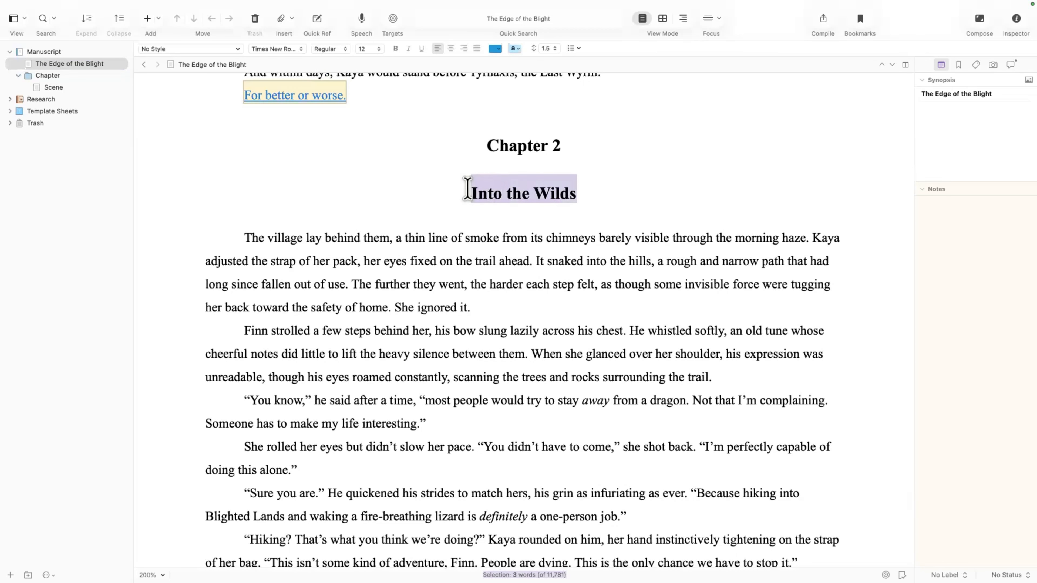
pyautogui.rightClick(515, 197)
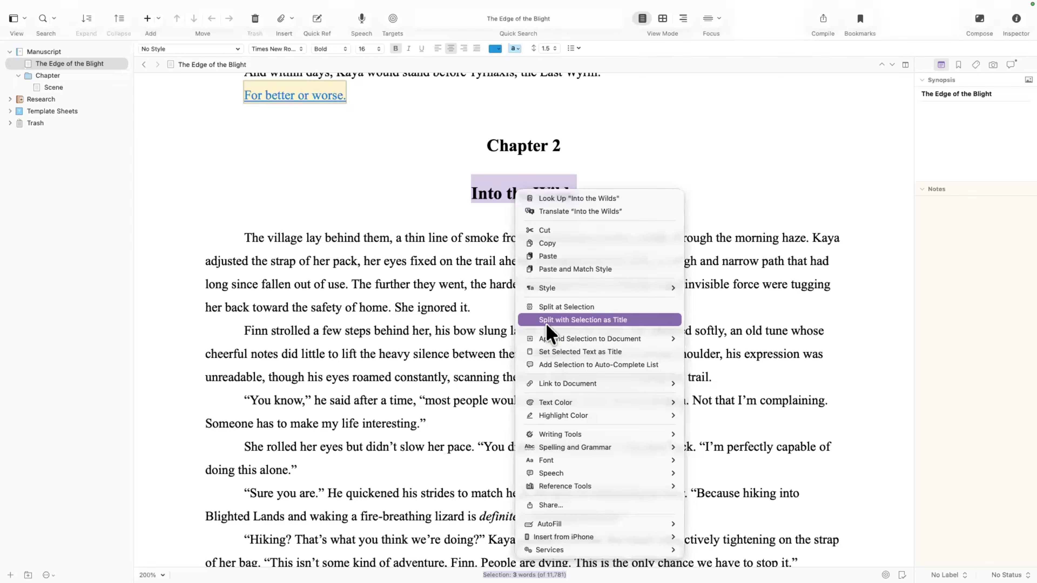
pyautogui.click(610, 322)
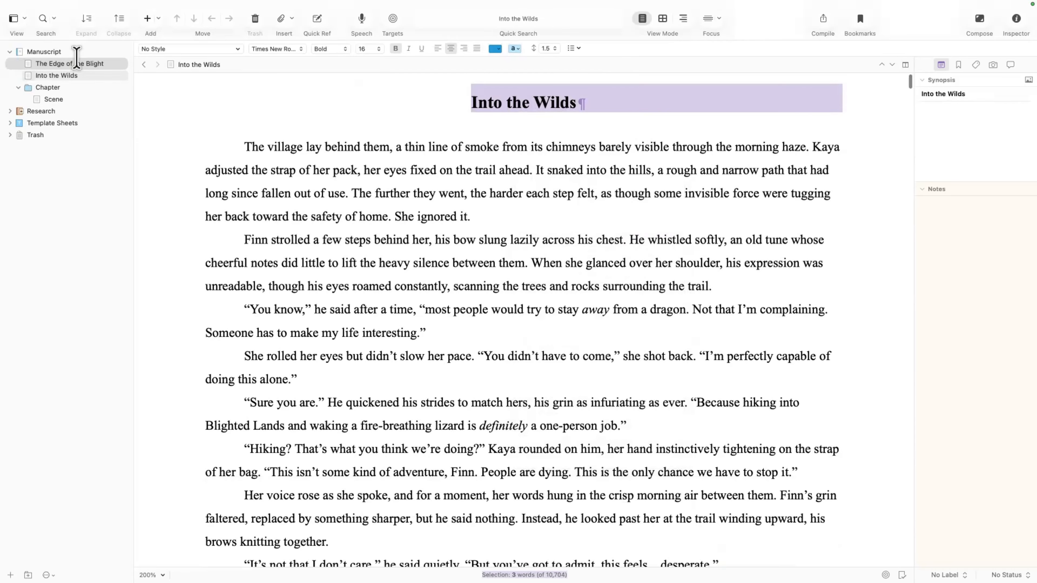
# - Delete the leftover "Chapter 2" heading from the end of The Edge of the Blight
pyautogui.click(68, 63)
pyautogui.tripleClick(382, 536)
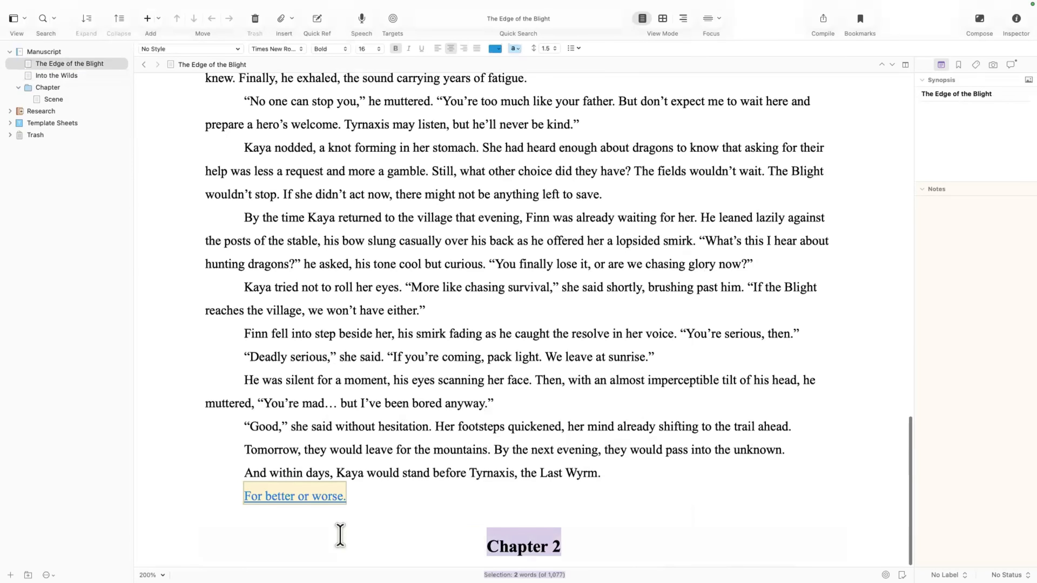
pyautogui.press('BackSpace')
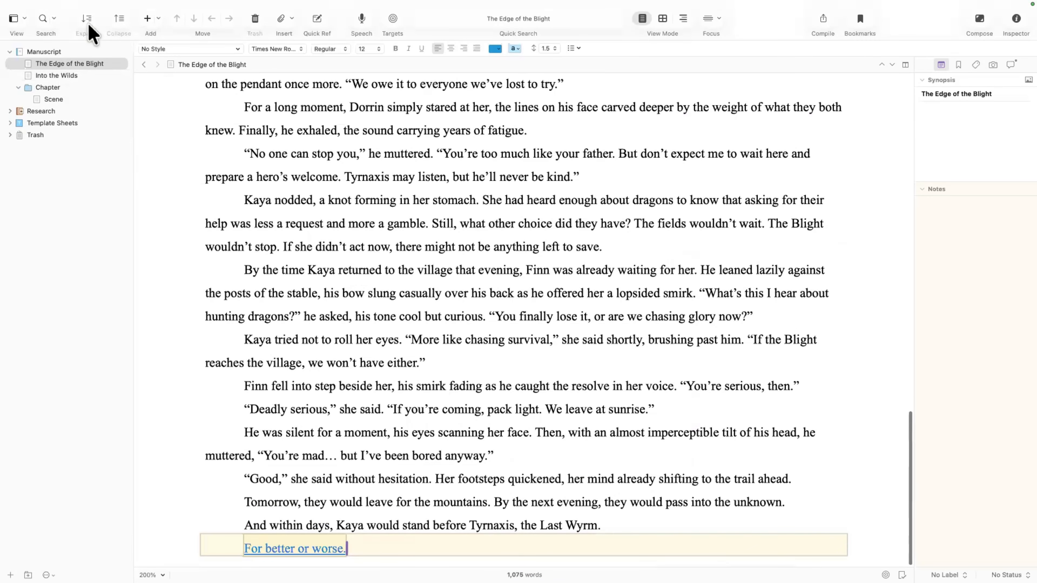
# - Delete the "Into the Wilds" title and its empty line from the start of that document's text
pyautogui.click(80, 75)
pyautogui.click(636, 105)
pyautogui.moveTo(636, 104); pyautogui.dragTo(405, 99)
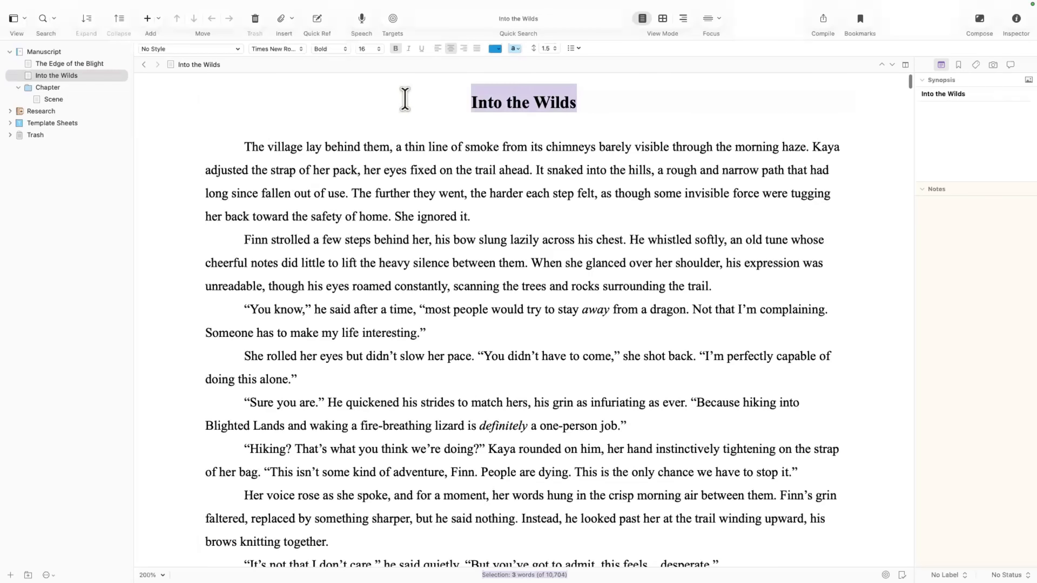
pyautogui.press('BackSpace')
pyautogui.hotkey('shift', 'Right')
pyautogui.press('BackSpace')
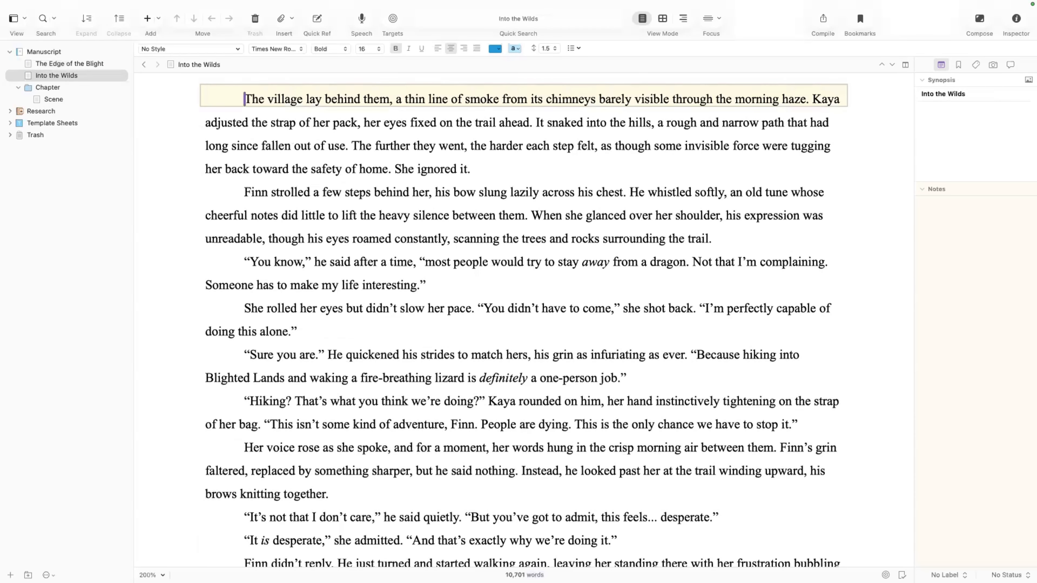
# - Delete the "Chapter 3" heading and the blank space before it in Into the Wilds
pyautogui.scroll(-15, 564, 382)
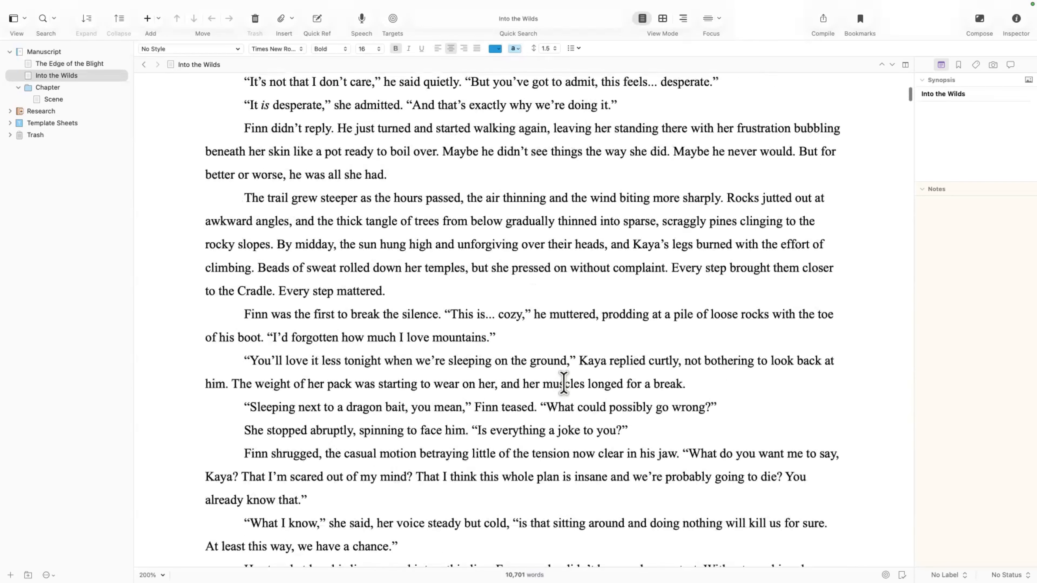
pyautogui.scroll(-6, 564, 382)
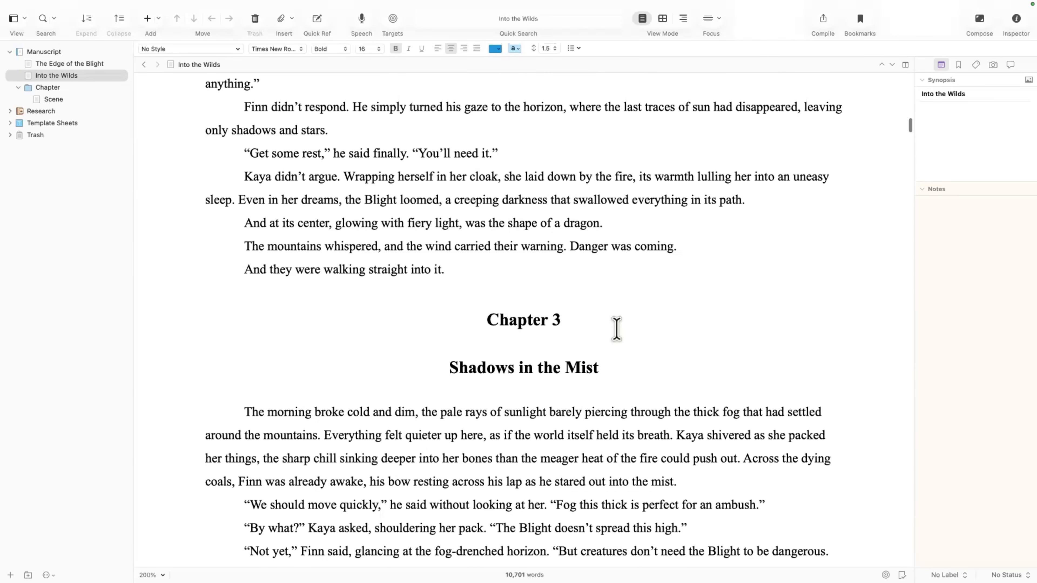
pyautogui.moveTo(616, 331); pyautogui.dragTo(434, 323)
pyautogui.press('BackSpace')
pyautogui.press('BackSpace')
pyautogui.press('BackSpace')
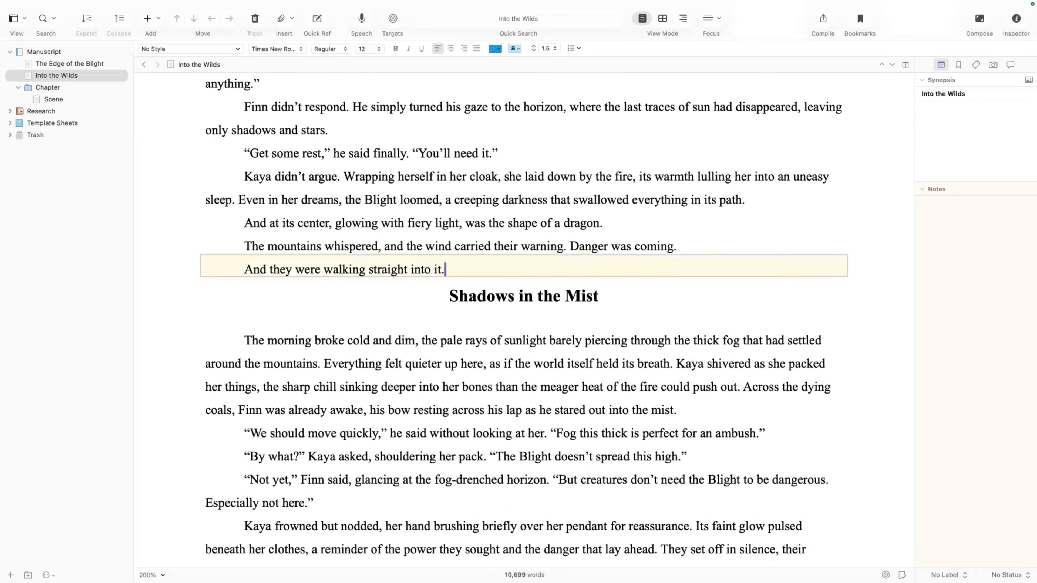
# - Split Into the Wilds at "Shadows in the Mist", using the selected text as the new document's title
pyautogui.moveTo(613, 297); pyautogui.dragTo(448, 296)
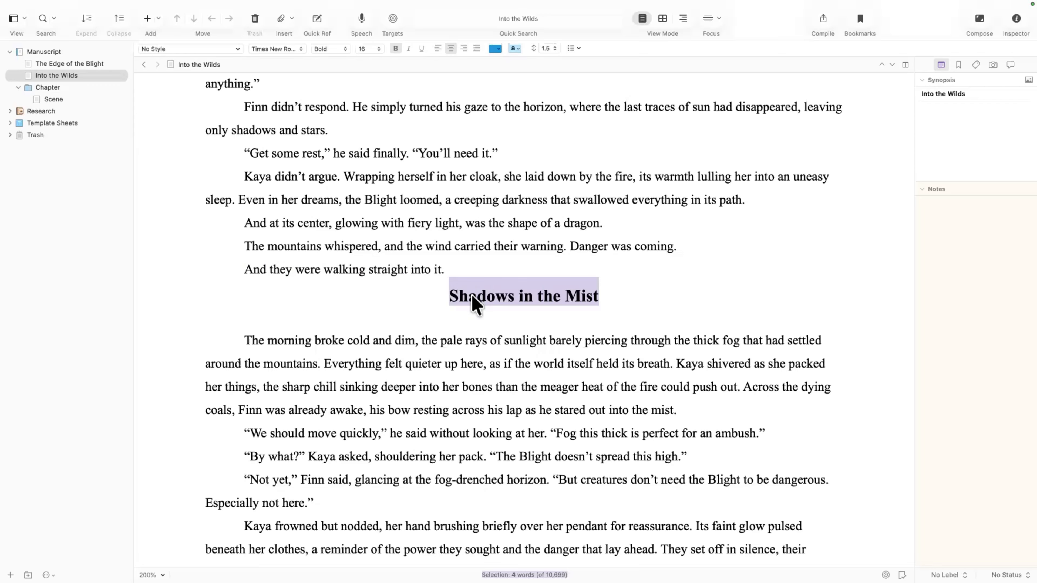
pyautogui.rightClick(471, 302)
pyautogui.click(584, 342)
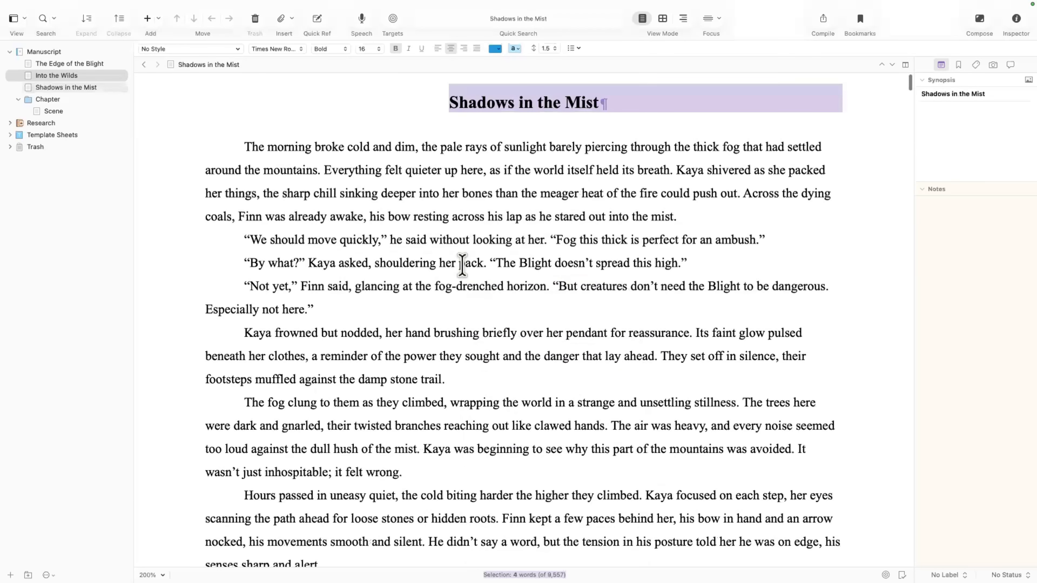
pyautogui.click(508, 102)
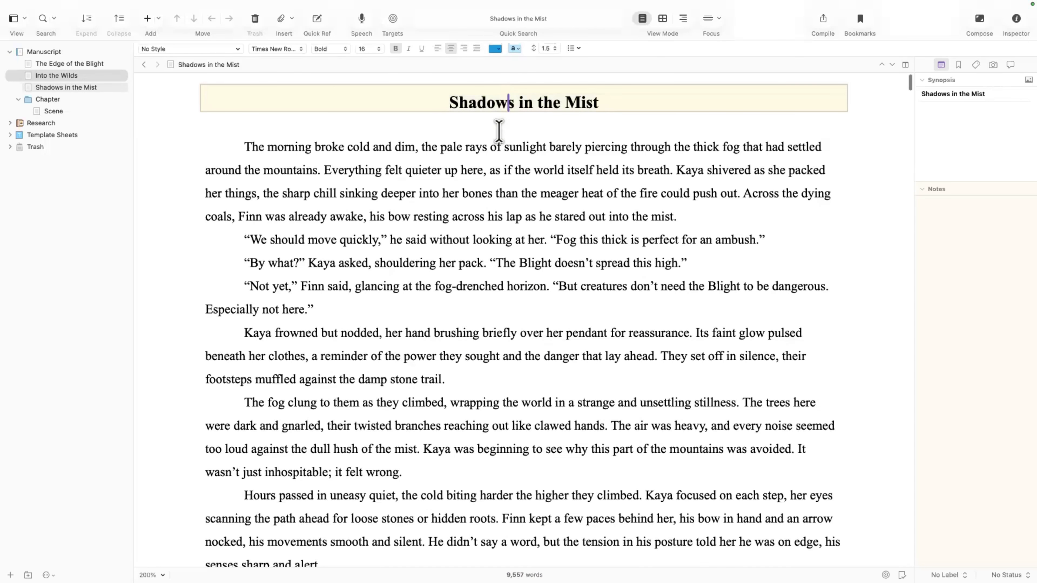
pyautogui.press('Left')
pyautogui.press('Left')
pyautogui.press('Left')
pyautogui.press('Left')
pyautogui.press('Left')
pyautogui.press('Left')
pyautogui.hotkey('shift', 'Down')
pyautogui.hotkey('shift', 'Up')
pyautogui.hotkey('shift', 'Down')
pyautogui.hotkey('shift', 'Up')
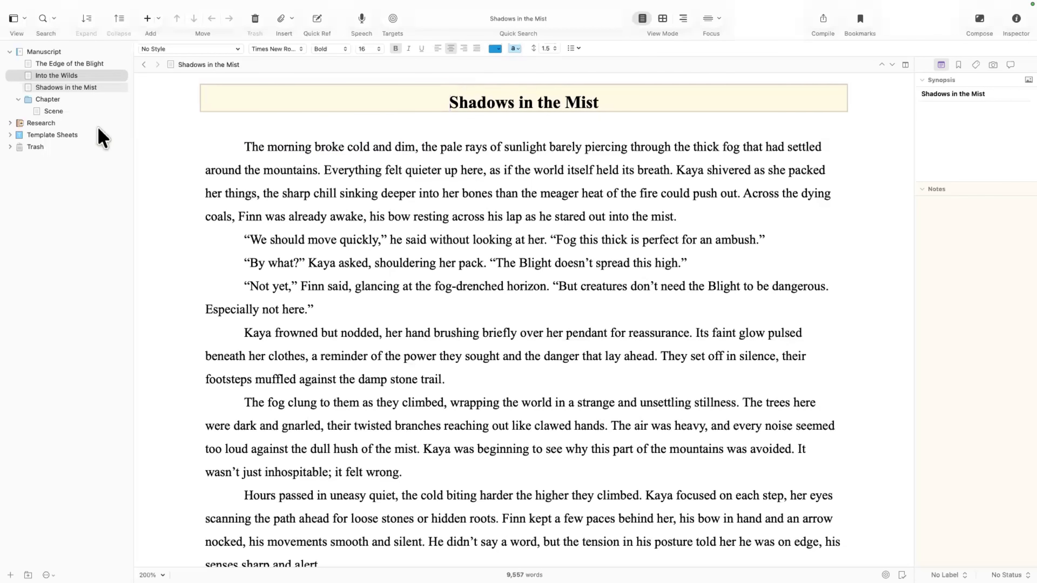
# - Add a manuscript folder named "The Edge of the Blight" and place the chapter document of the same name inside it
pyautogui.click(84, 65)
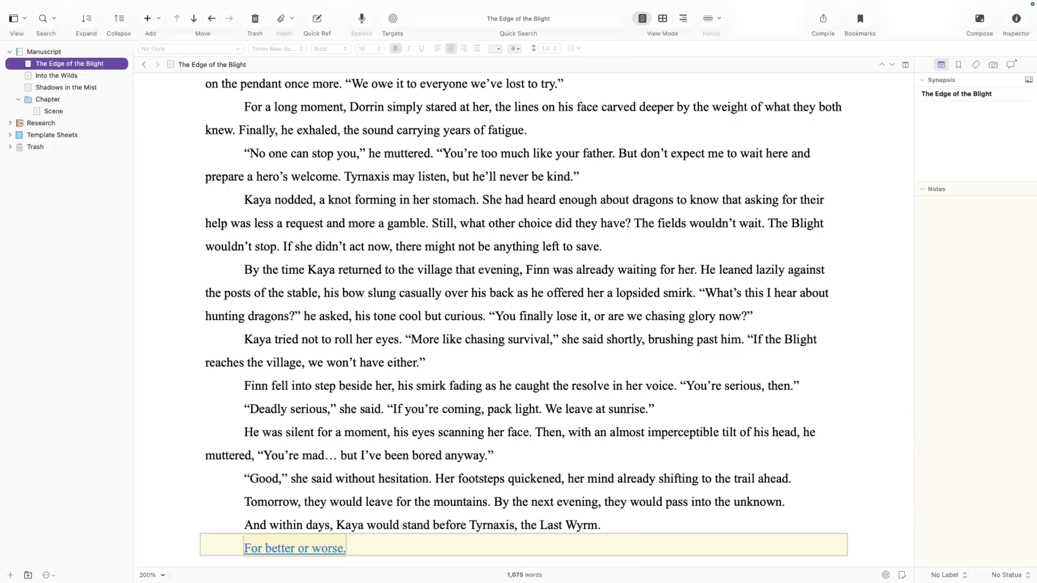
pyautogui.press('alt+super+n')
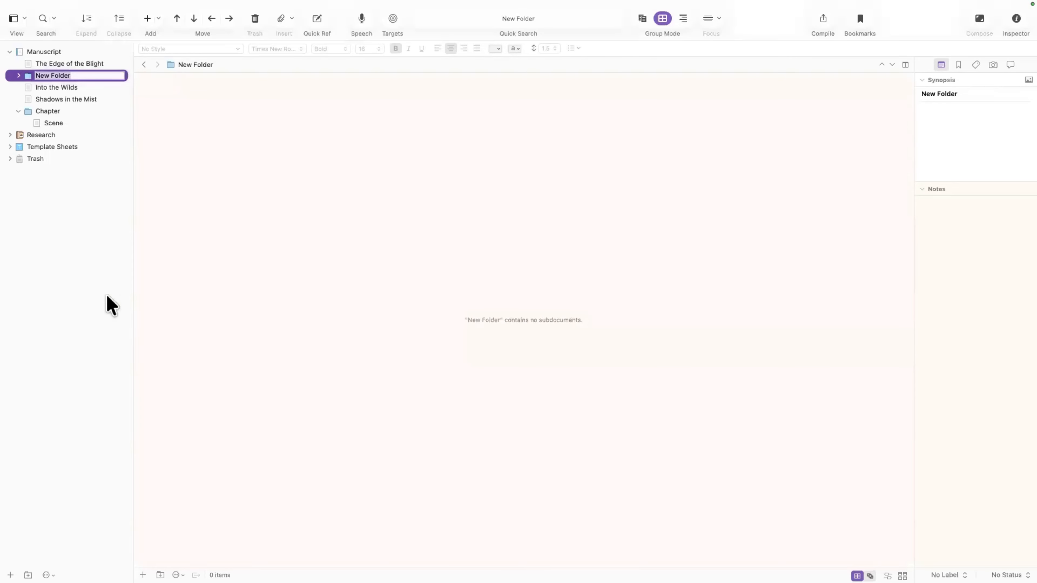
pyautogui.click(95, 64)
pyautogui.moveTo(95, 65)
pyautogui.mouseDown()
pyautogui.moveTo(104, 76)
pyautogui.moveTo(72, 75)
pyautogui.moveTo(96, 76)
pyautogui.moveTo(80, 62)
pyautogui.moveTo(92, 78)
pyautogui.mouseUp()
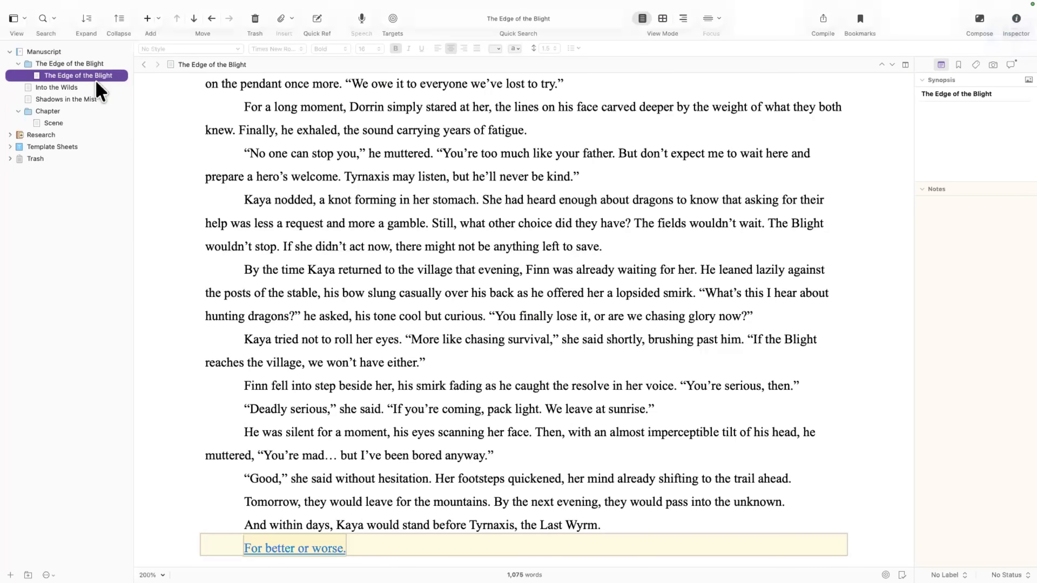
# - Rename the document inside The Edge of the Blight folder as "Scene 1"
pyautogui.scroll(20, 440, 240)
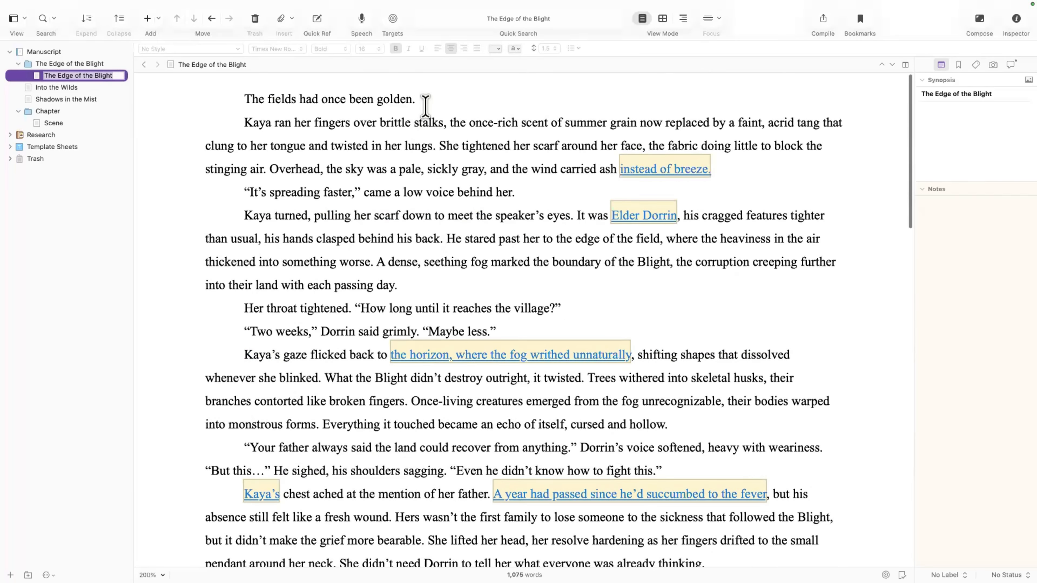
pyautogui.click(231, 99)
pyautogui.tripleClick(224, 98)
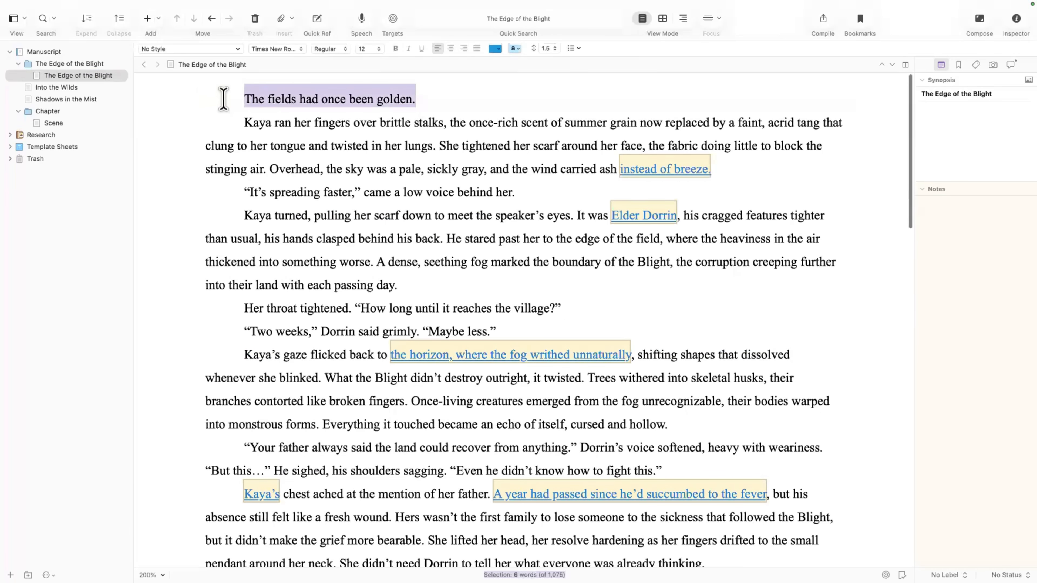
pyautogui.click(247, 65)
pyautogui.write('SCene 1')
pyautogui.press('Return')
# - Add a document titled "Scene 2" to The Edge of the Blight folder and reorder it above Scene 1
pyautogui.click(103, 74)
pyautogui.press('super+n')
pyautogui.write('Scene 2')
pyautogui.press('Return')
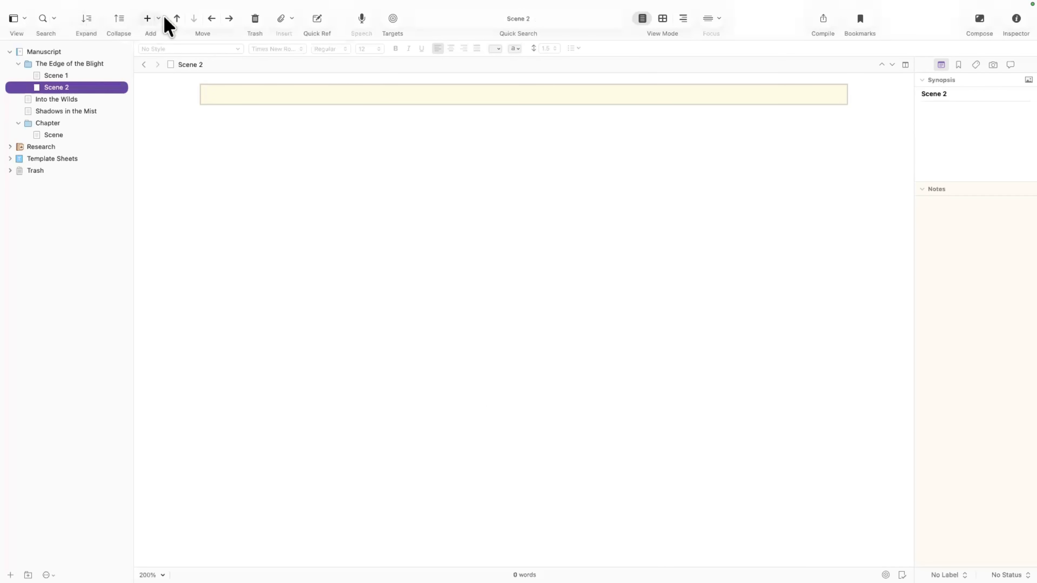
pyautogui.press('ctrl+super+Up')
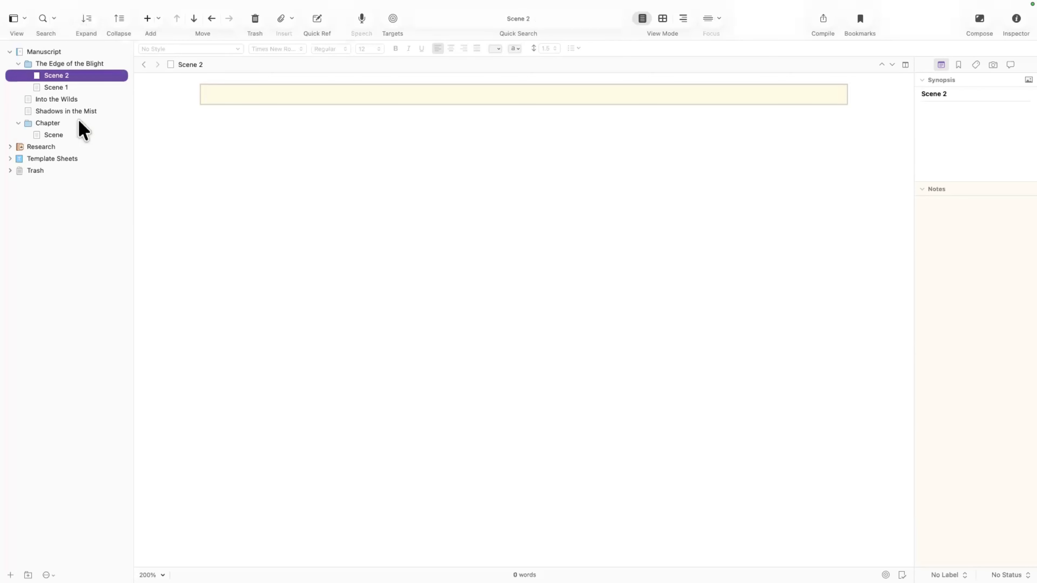
# - Copy Scene 1's opening line, "The fields had once been golden.", and use it as that document's title
pyautogui.click(56, 76)
pyautogui.click(90, 88)
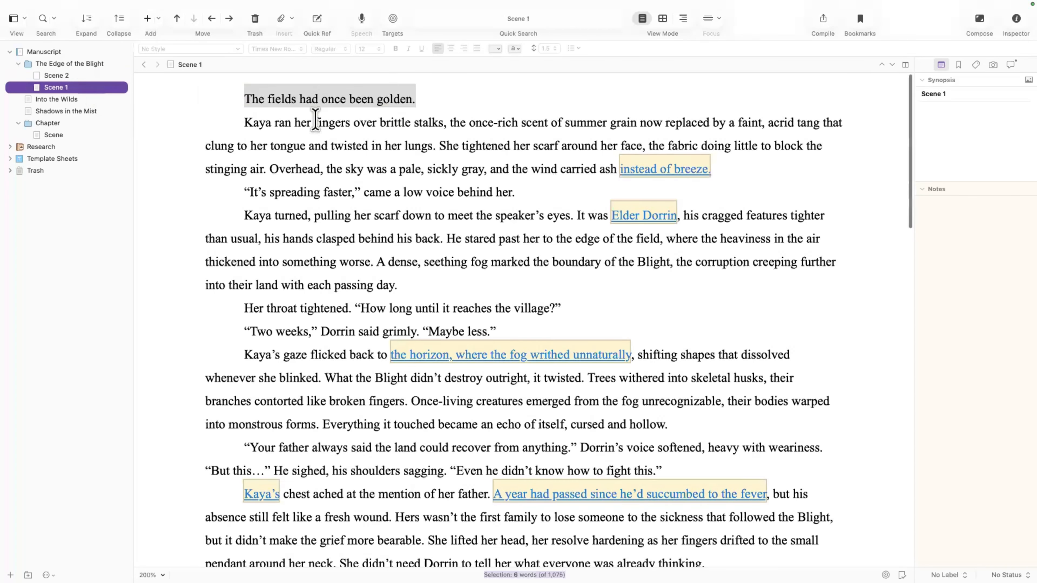
pyautogui.moveTo(415, 99); pyautogui.dragTo(394, 100)
pyautogui.moveTo(230, 100); pyautogui.dragTo(224, 101)
pyautogui.press('super+c')
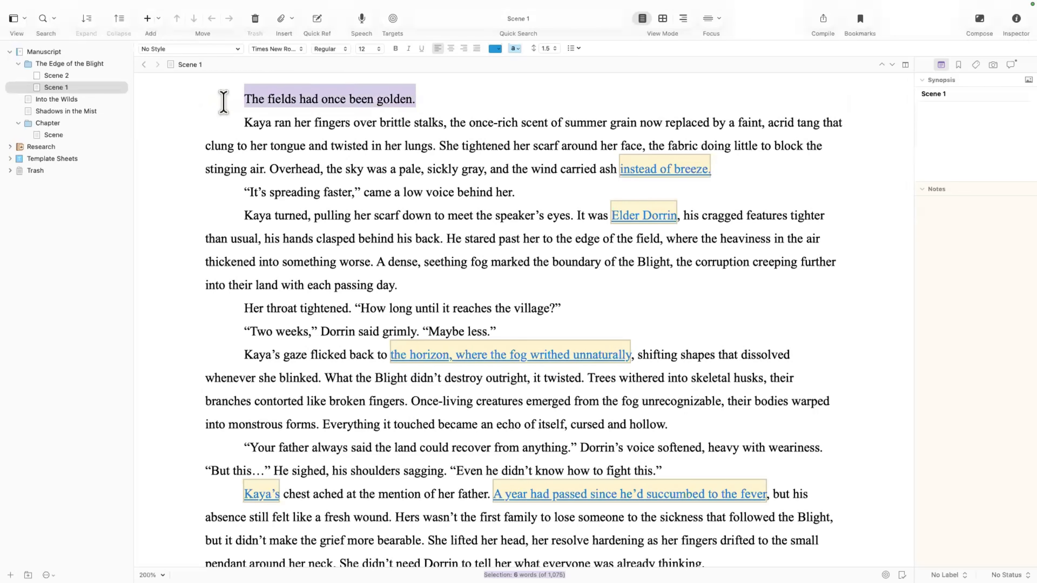
pyautogui.click(175, 65)
pyautogui.press('super+v')
# - Widen the binder and move the empty Scene 2 document to the trash
pyautogui.click(57, 75)
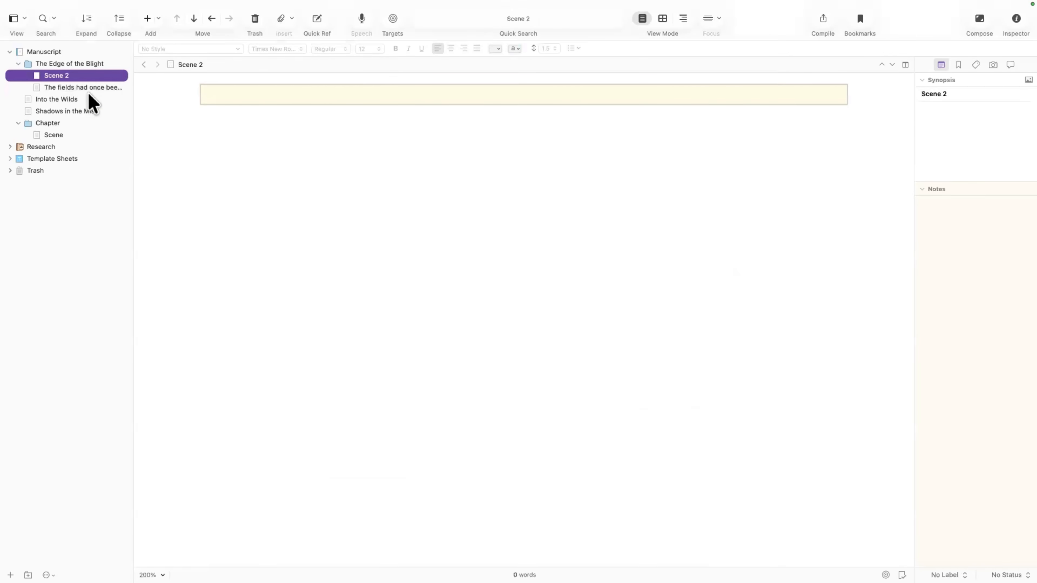
pyautogui.moveTo(136, 108); pyautogui.dragTo(158, 109)
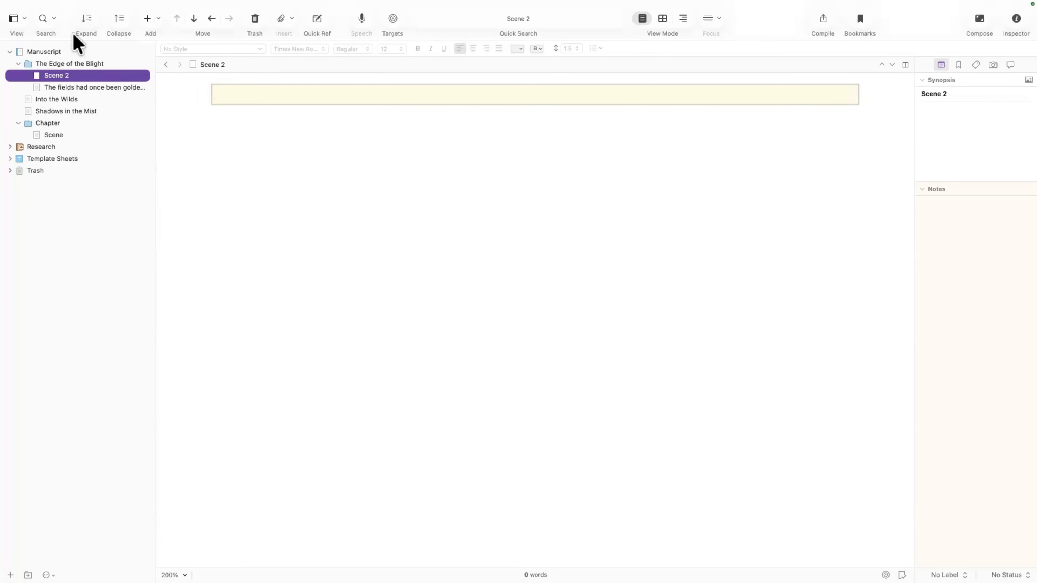
pyautogui.click(71, 75)
pyautogui.rightClick(104, 76)
pyautogui.click(140, 107)
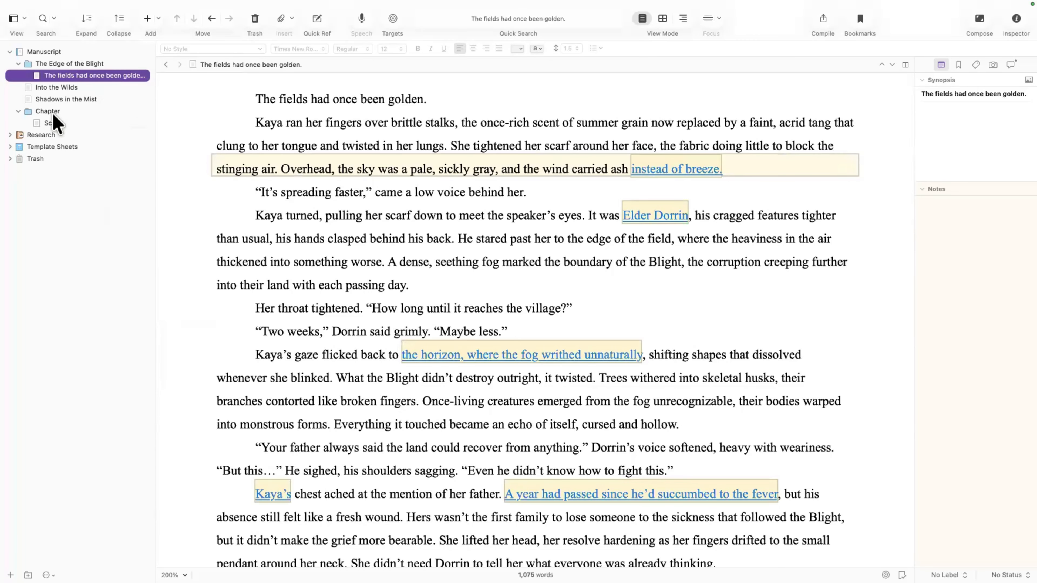
# - Move the Into the Wilds document into The Edge of the Blight folder, after its existing scene
pyautogui.click(53, 114)
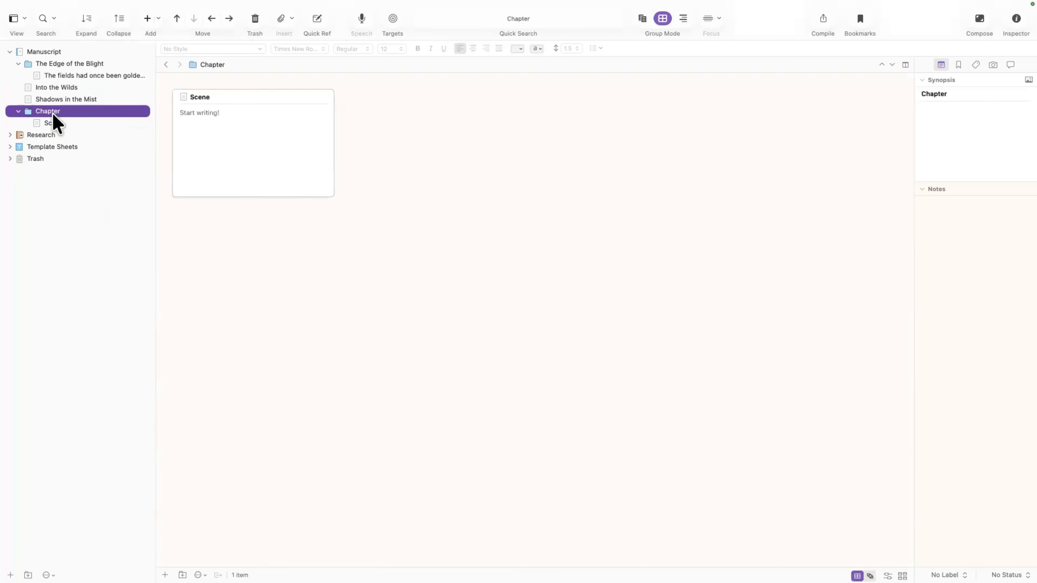
pyautogui.click(80, 64)
pyautogui.click(108, 76)
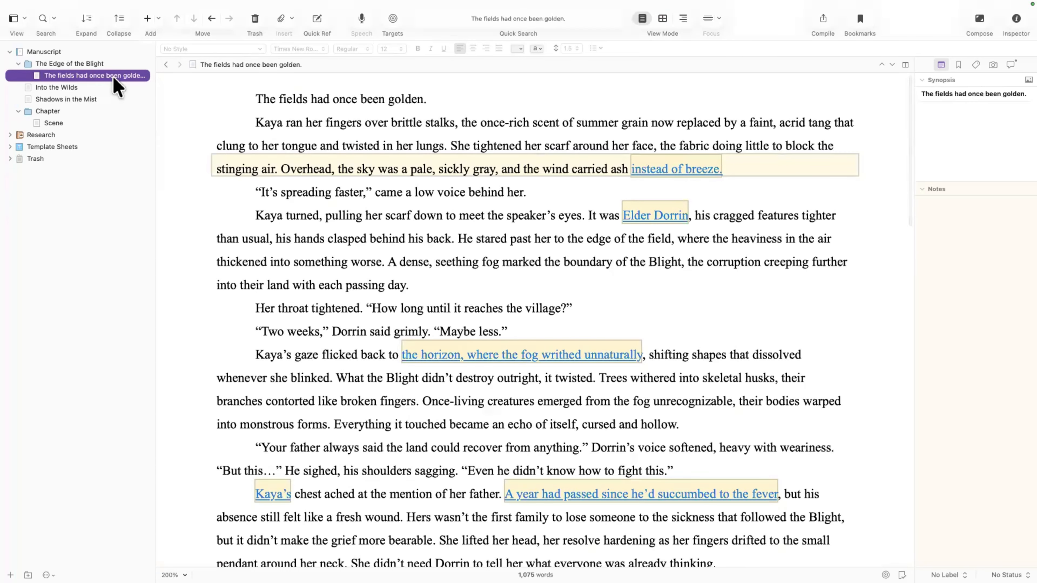
pyautogui.click(45, 88)
pyautogui.moveTo(82, 80); pyautogui.dragTo(87, 73)
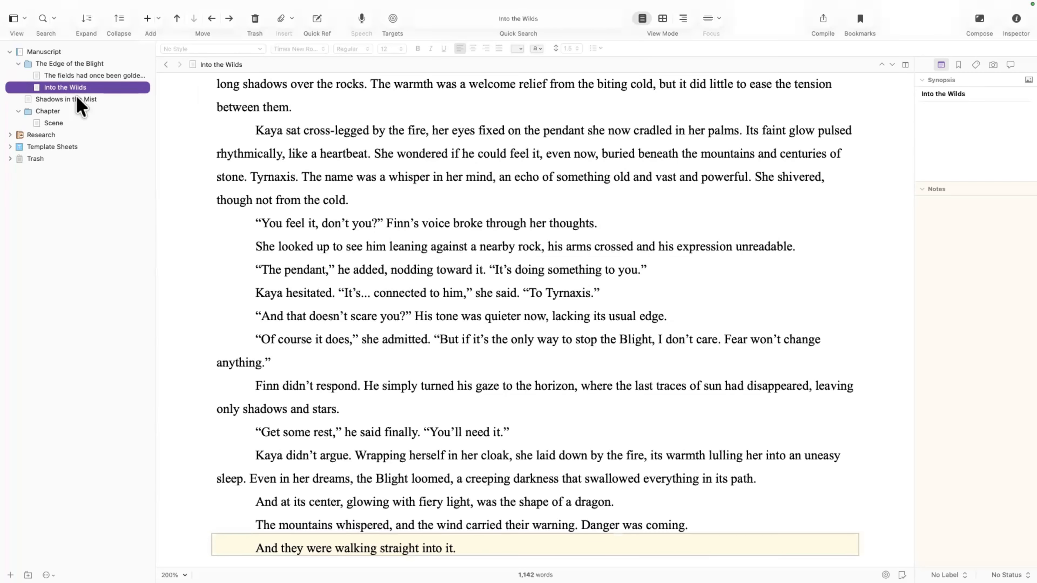
# - Split Shadows in the Mist at the "Echos of Power" heading, using the selected text as the new document's title
pyautogui.scroll(10, 417, 171)
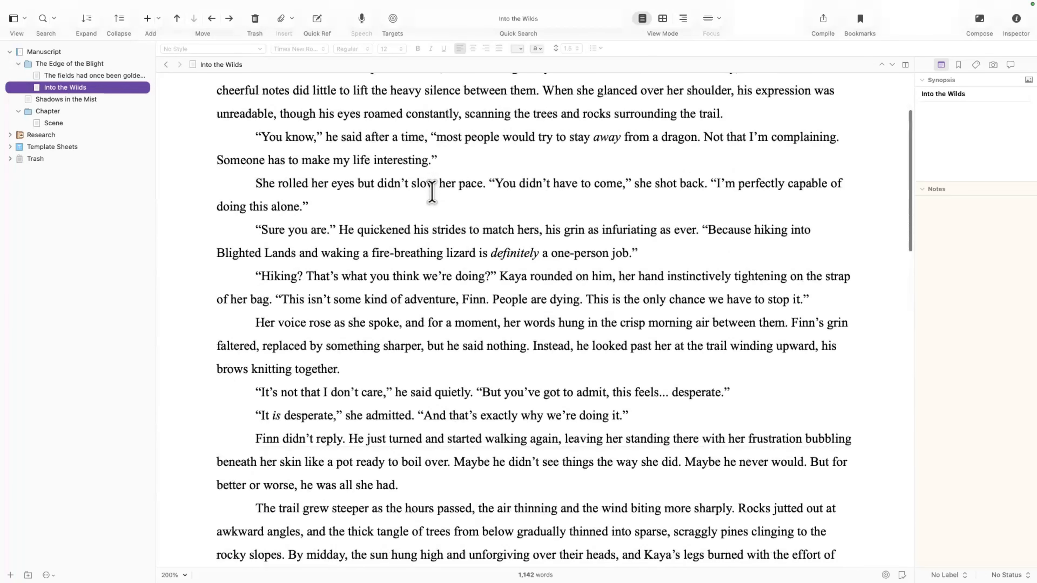
pyautogui.scroll(-10, 433, 197)
pyautogui.click(77, 99)
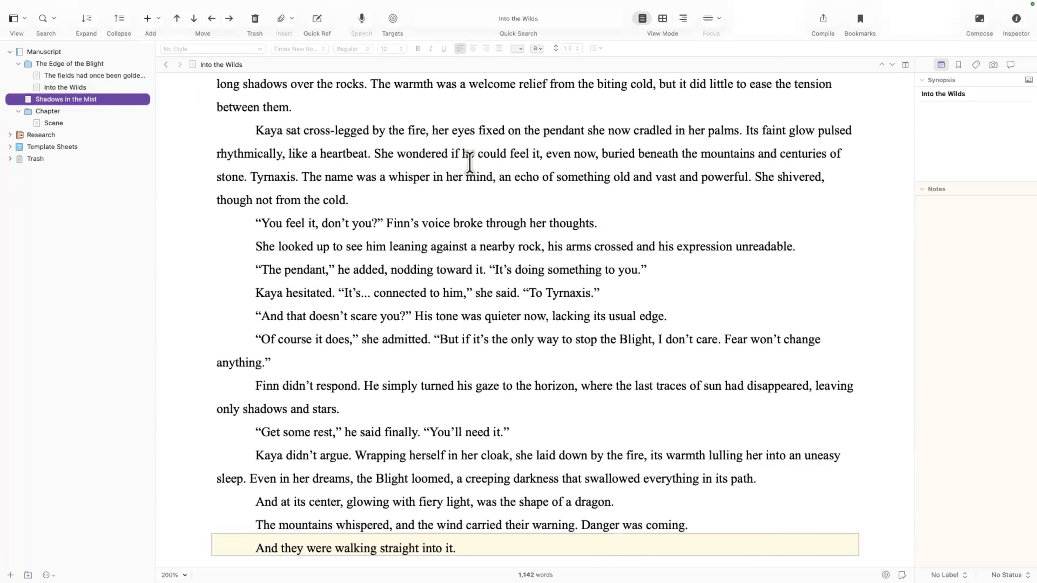
pyautogui.scroll(-10, 463, 225)
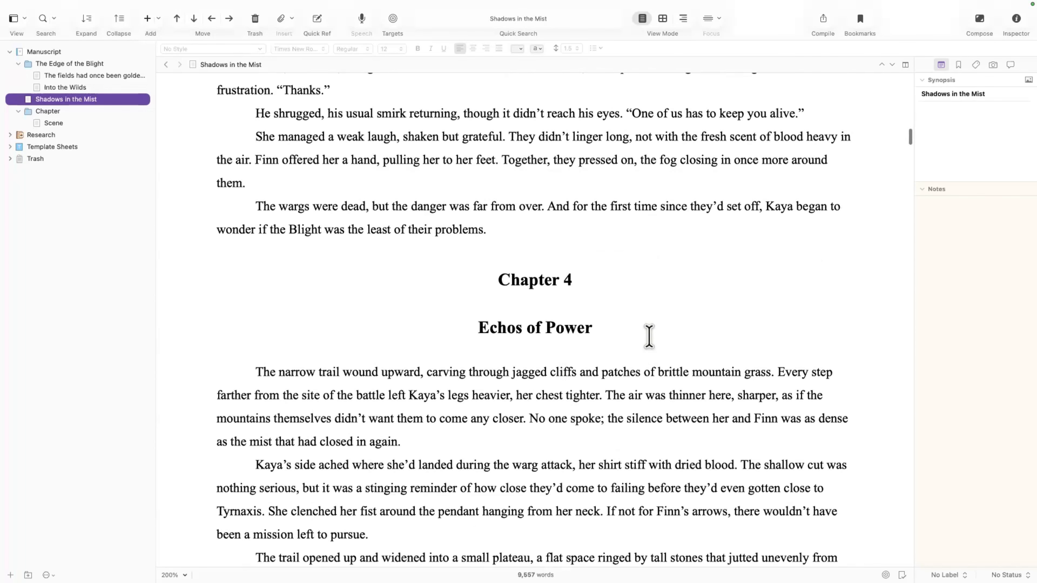
pyautogui.moveTo(649, 329); pyautogui.dragTo(435, 326)
pyautogui.rightClick(518, 337)
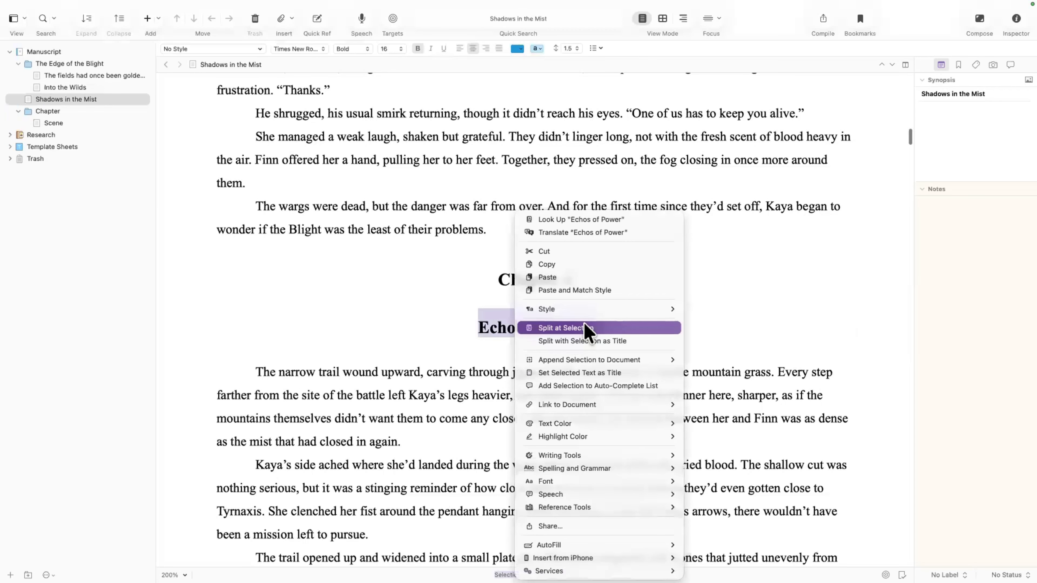
pyautogui.click(608, 344)
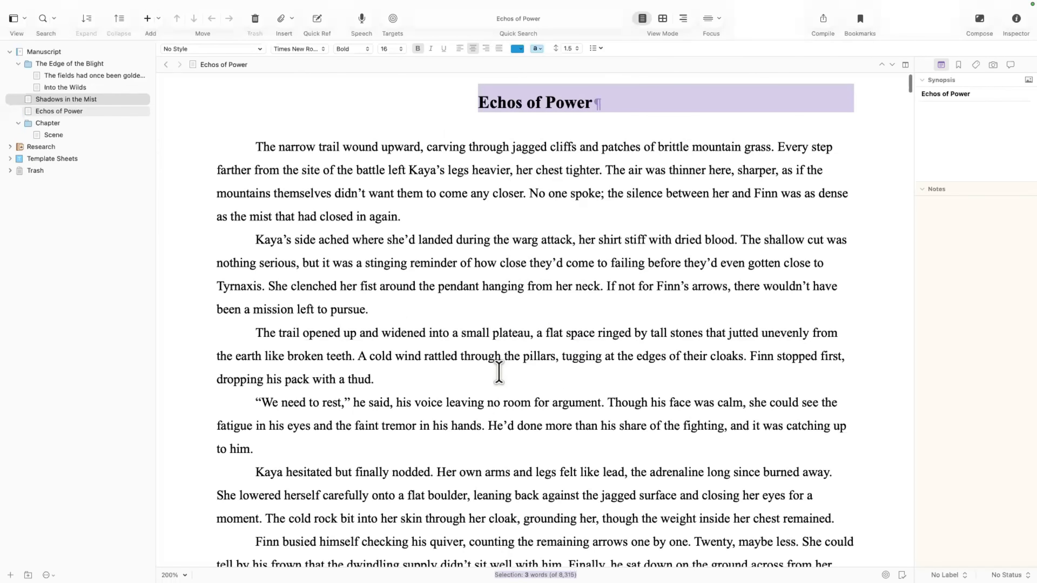
pyautogui.scroll(-15, 500, 370)
pyautogui.scroll(-20, 502, 372)
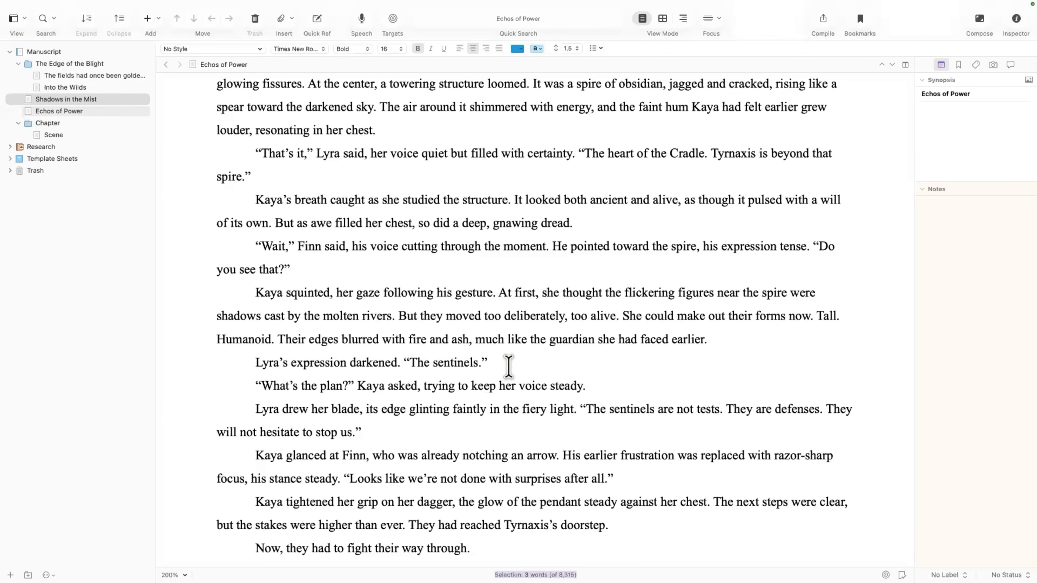
pyautogui.scroll(20, 588, 229)
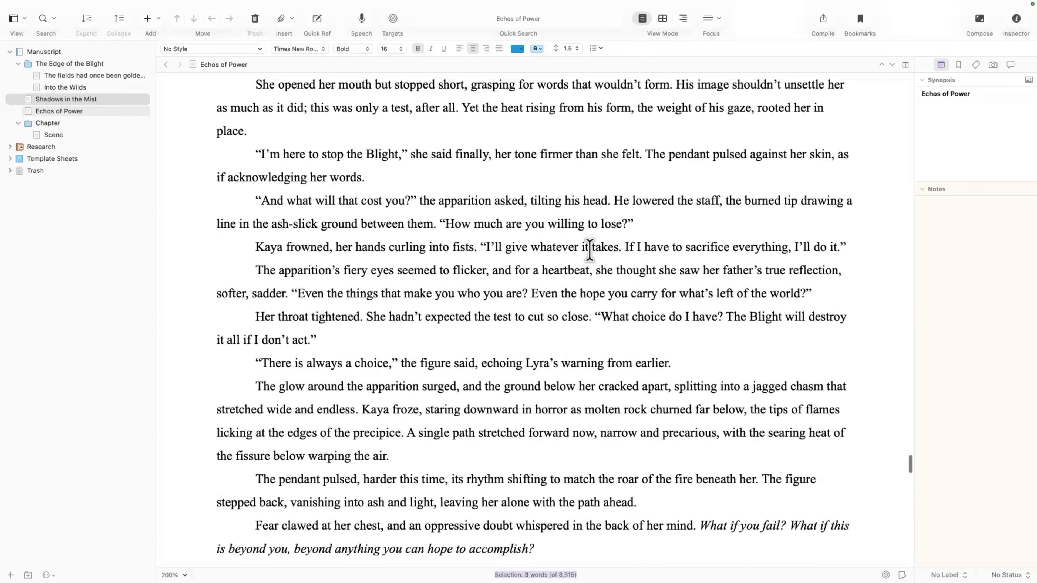
pyautogui.scroll(15, 544, 239)
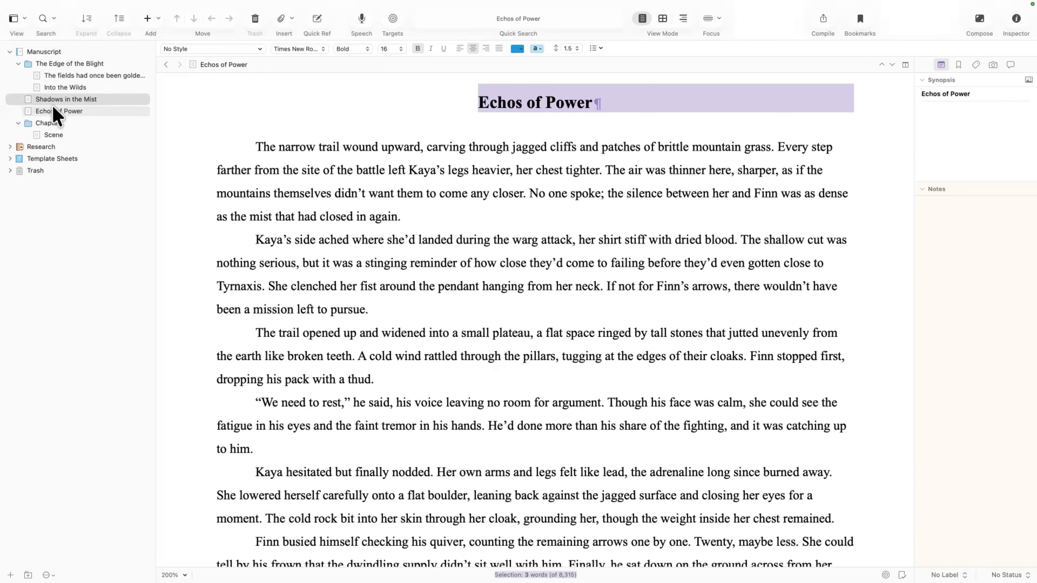
# - Put Shadows in the Mist and Echos of Power into The Edge of the Blight folder and move that folder to the trash
pyautogui.click(18, 64)
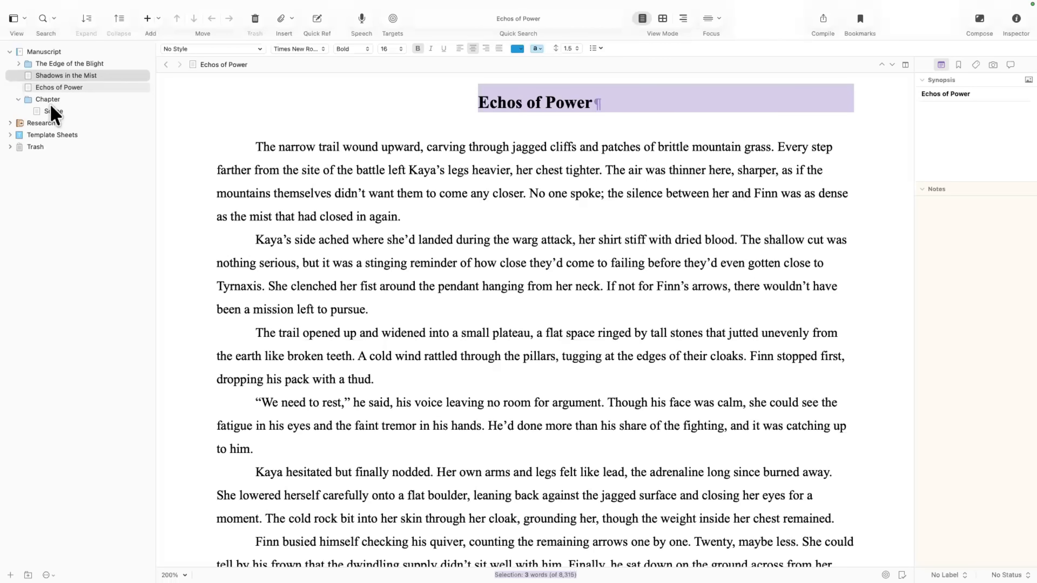
pyautogui.moveTo(66, 76); pyautogui.dragTo(69, 113)
pyautogui.click(19, 64)
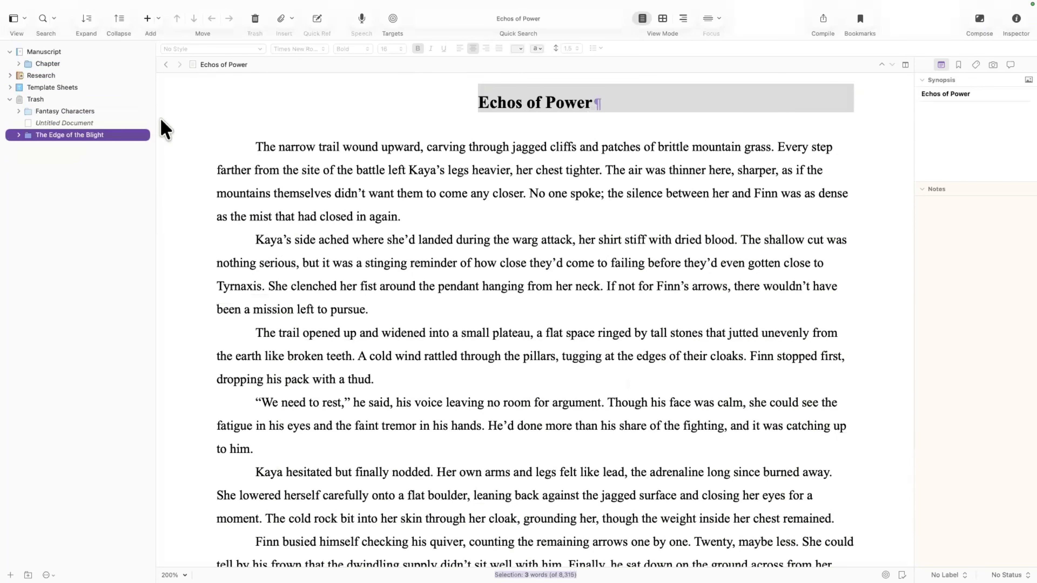
pyautogui.click(10, 100)
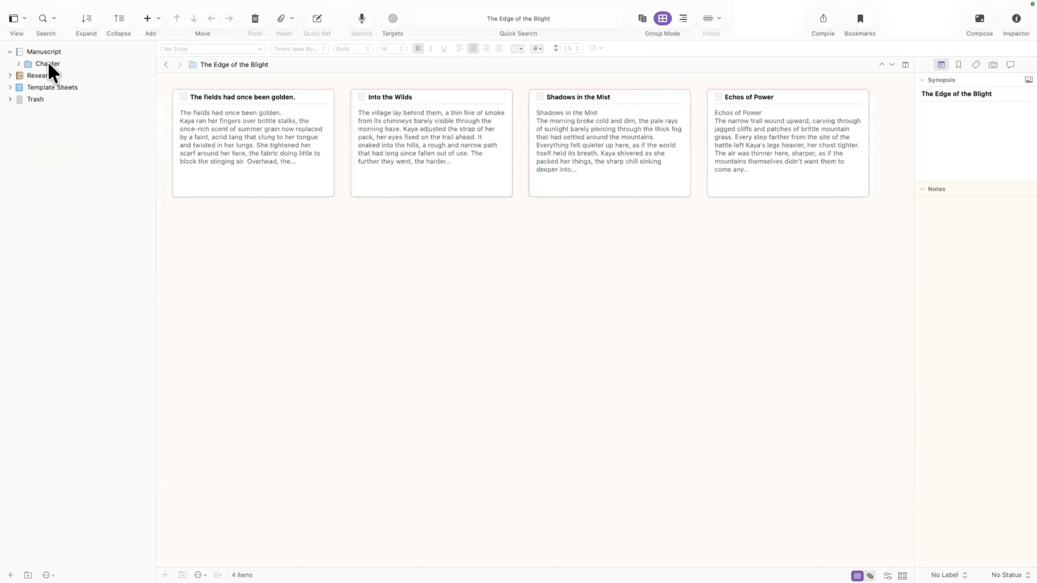
# - Move the leftover Chapter folder to the trash and collapse the trash
pyautogui.click(47, 65)
pyautogui.keyDown('shift'); pyautogui.click(60, 84); pyautogui.keyUp('shift')
pyautogui.click(62, 64)
pyautogui.moveTo(65, 64); pyautogui.dragTo(38, 95)
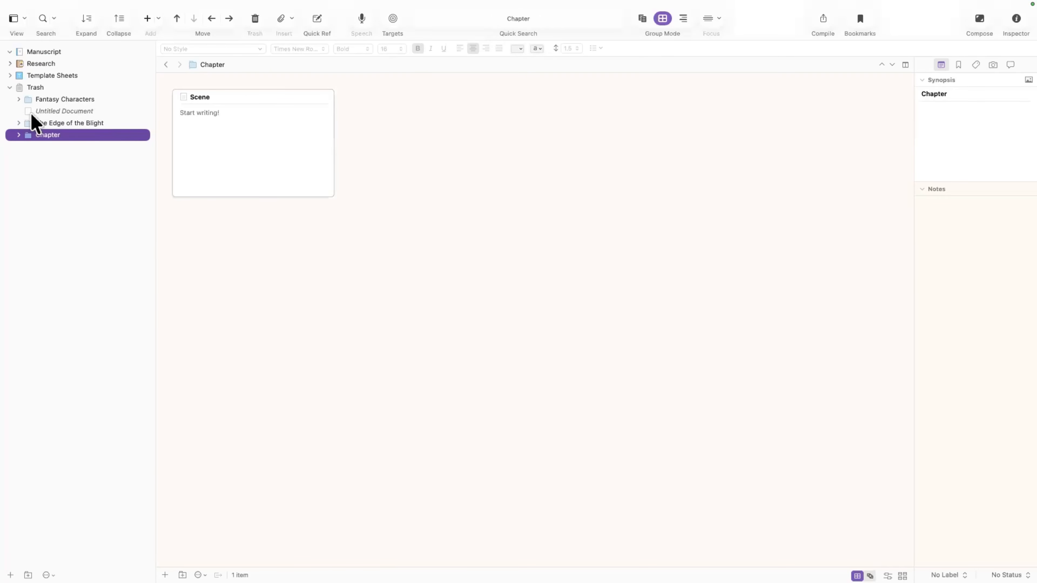
pyautogui.click(10, 87)
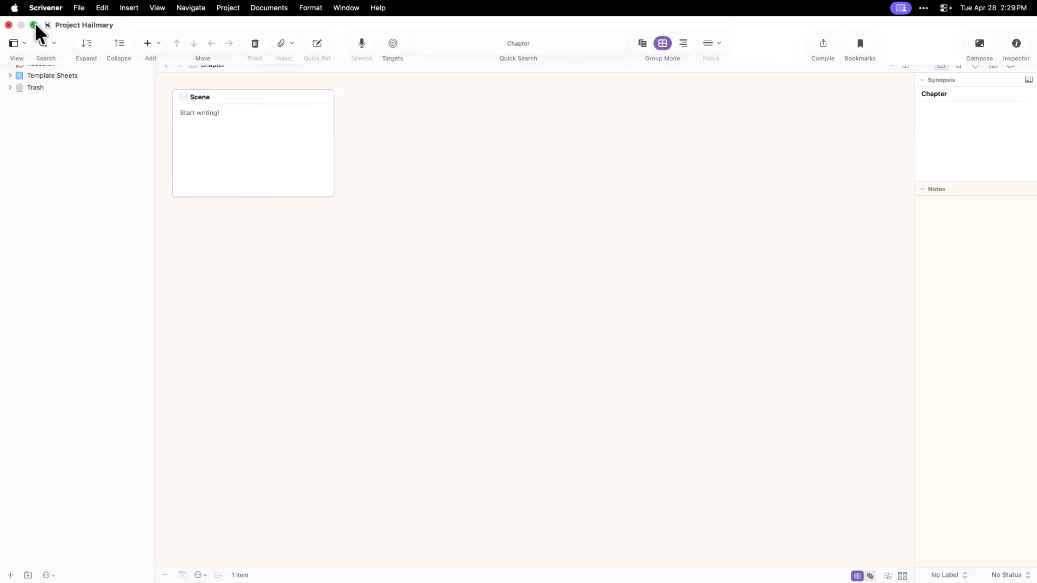
# - Start Import and Split for the Manuscript folder and select the Shadows of the Wyrm sample manuscript from Scrivener Demo Examples, Manuscripts
pyautogui.click(33, 24)
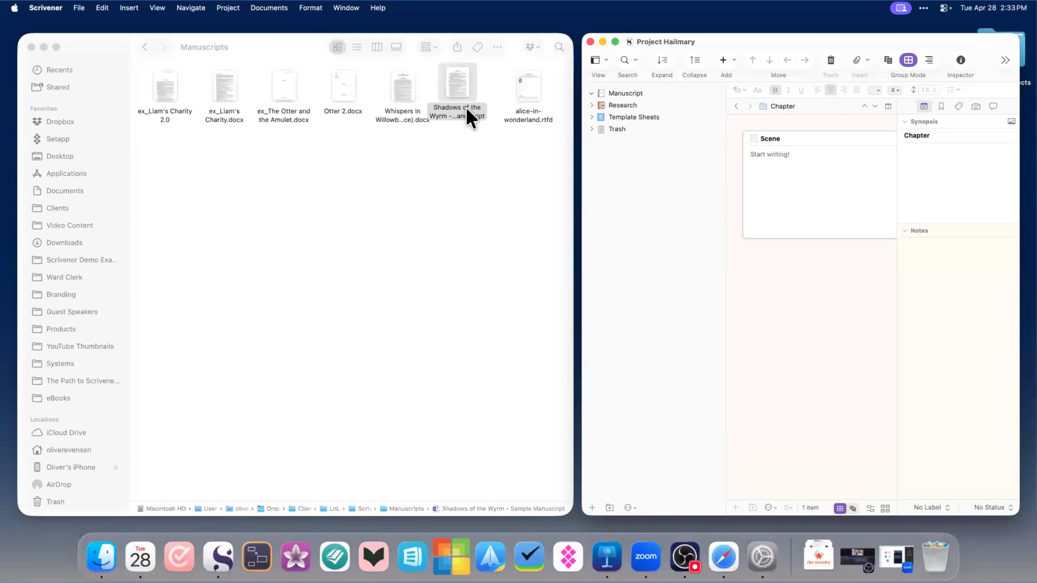
pyautogui.click(634, 94)
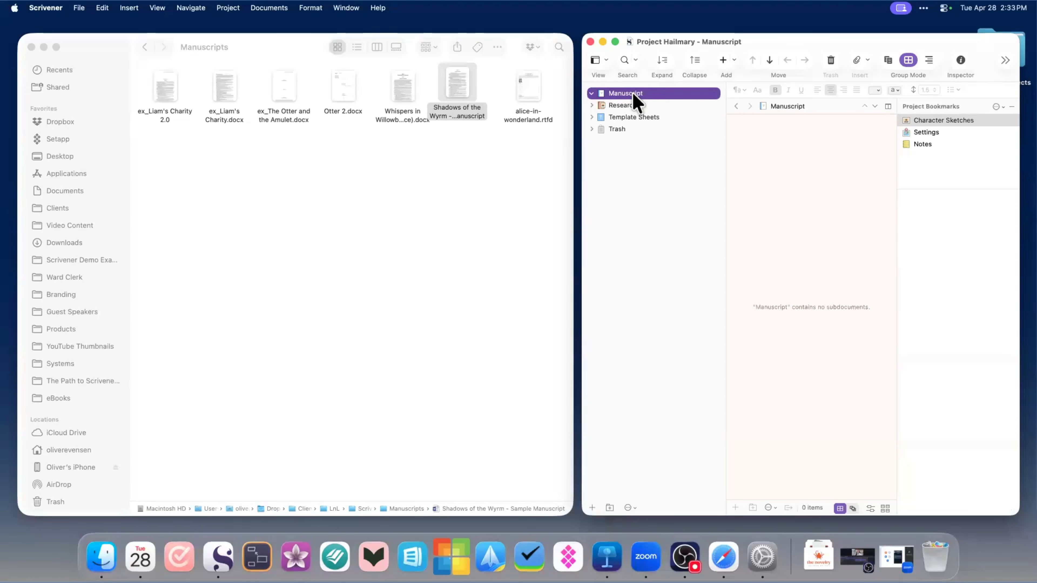
pyautogui.click(79, 7)
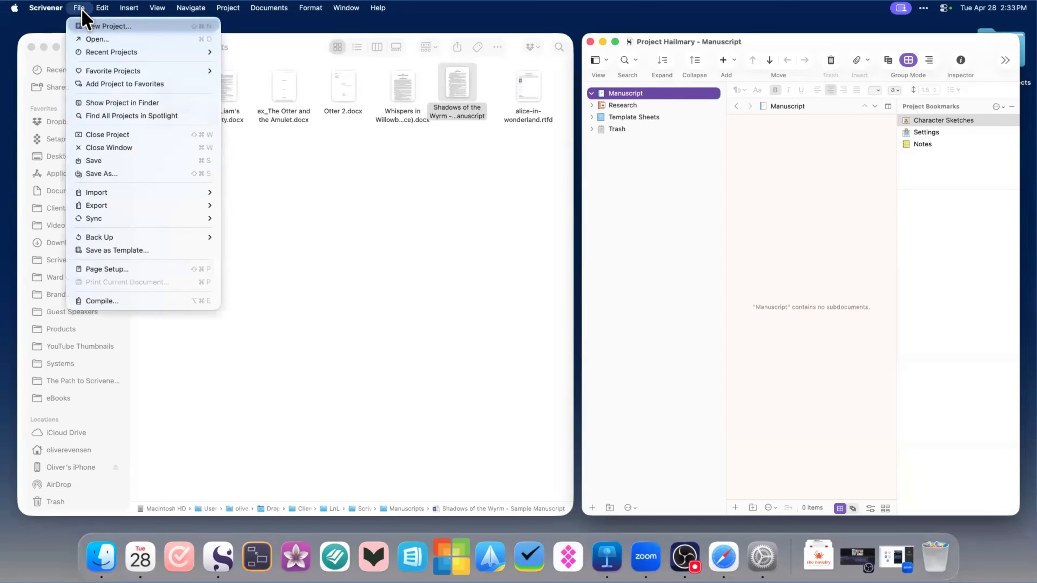
pyautogui.moveTo(150, 194)
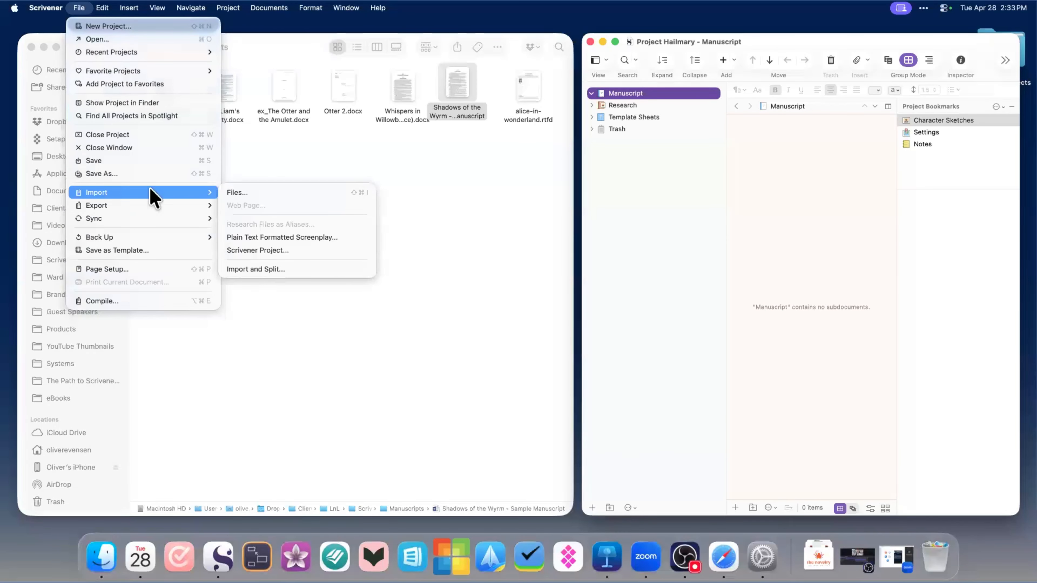
pyautogui.click(325, 270)
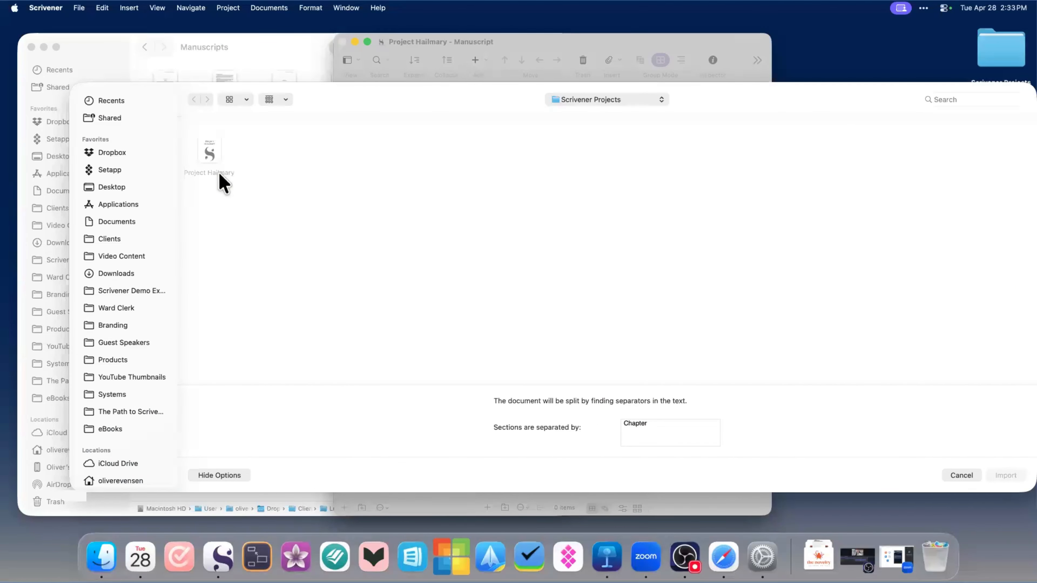
pyautogui.click(135, 292)
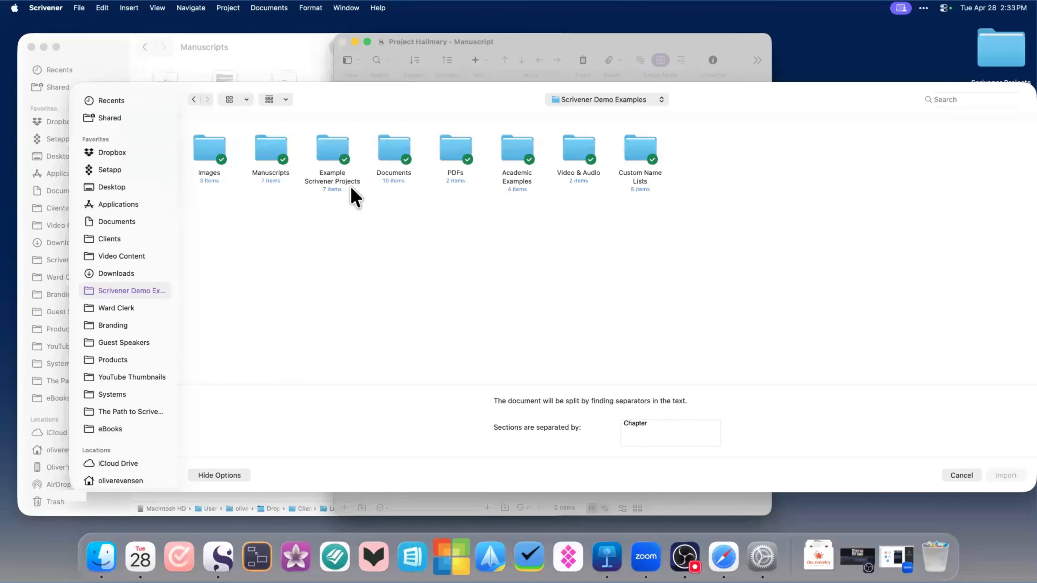
pyautogui.doubleClick(268, 149)
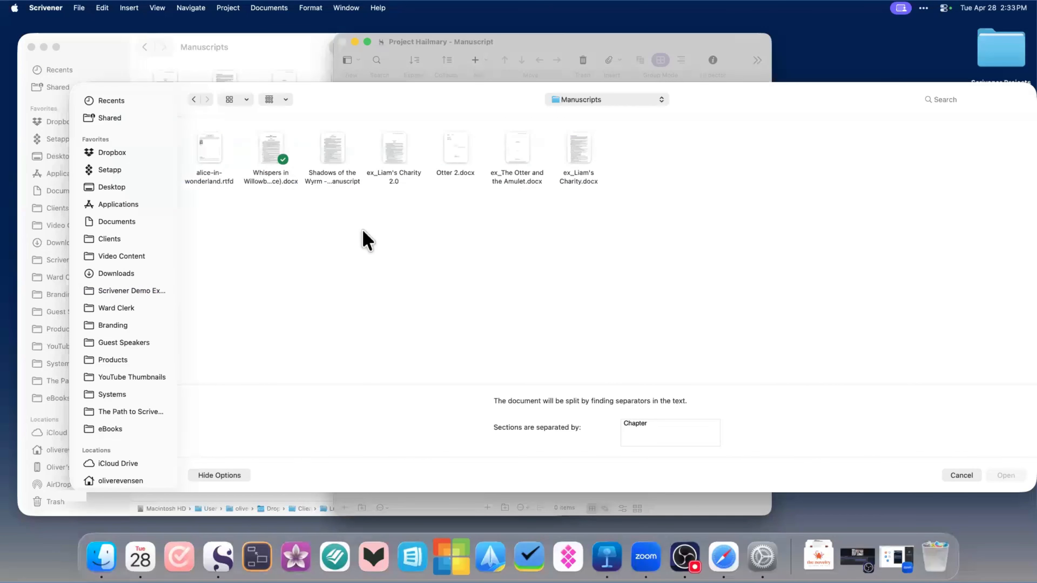
pyautogui.click(342, 189)
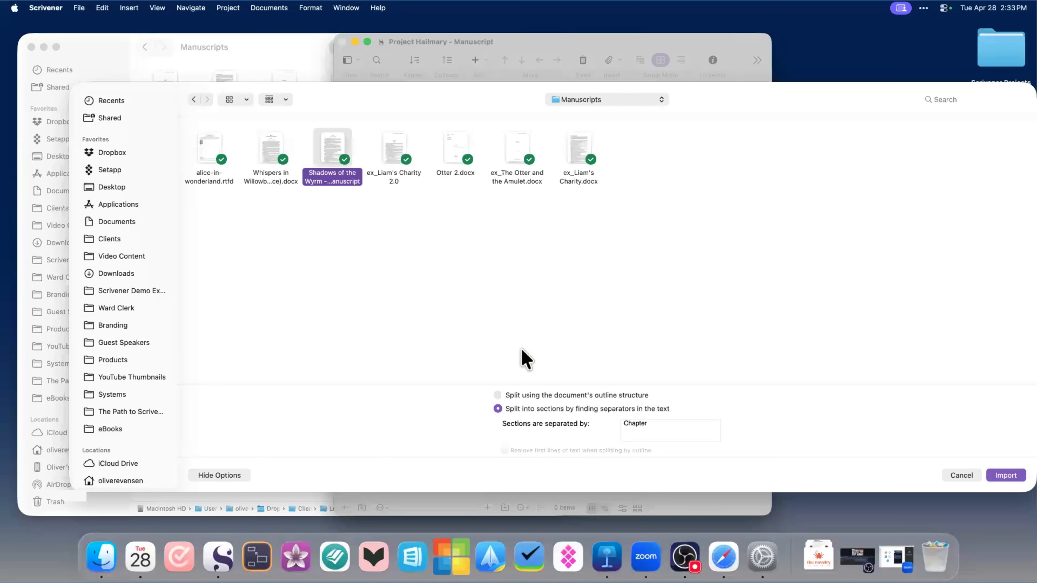
# - Import the selected manuscript, splitting it into sections at the text separator "Chapter"
pyautogui.moveTo(664, 423); pyautogui.dragTo(575, 414)
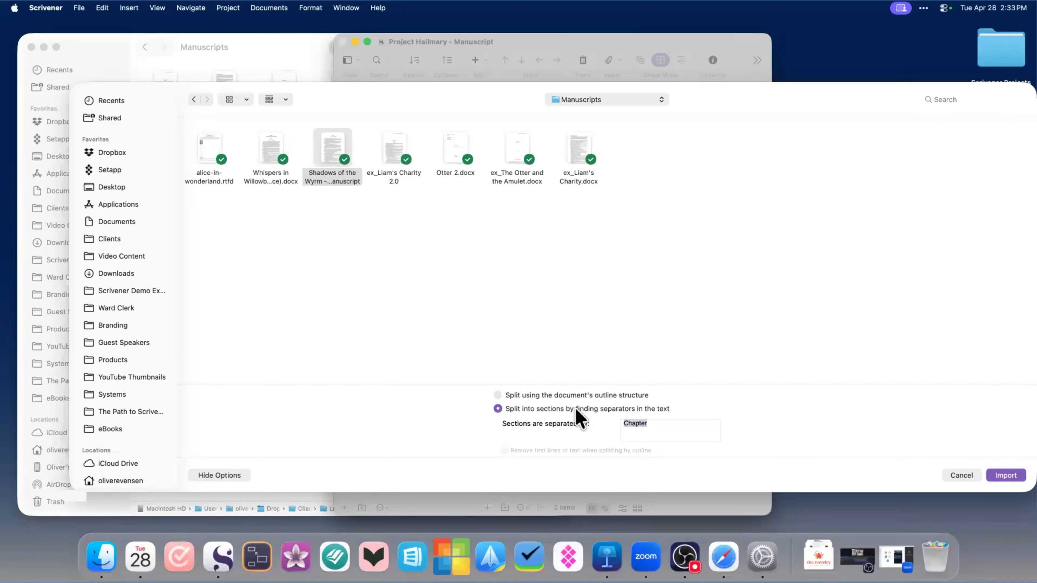
pyautogui.press('BackSpace')
pyautogui.write('#')
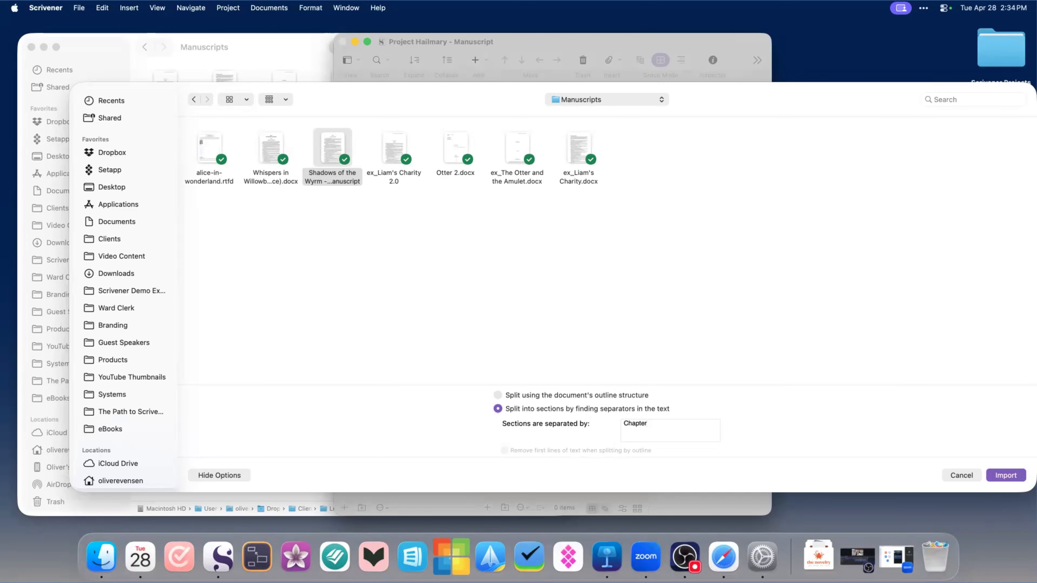
pyautogui.click(1006, 475)
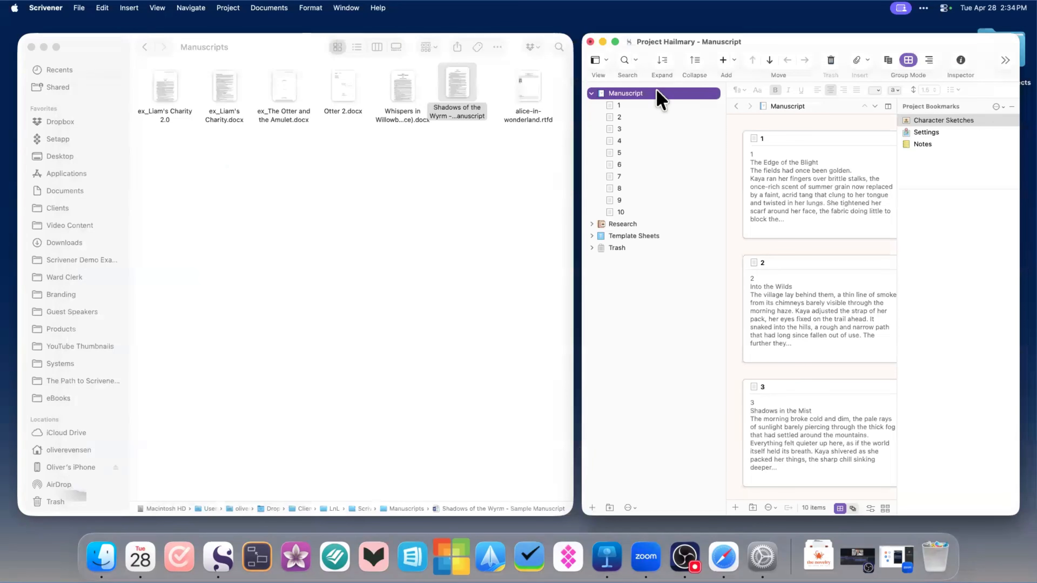
# - Show the project full screen and look through imported documents 1 to 5 in the Manuscript folder
pyautogui.click(615, 42)
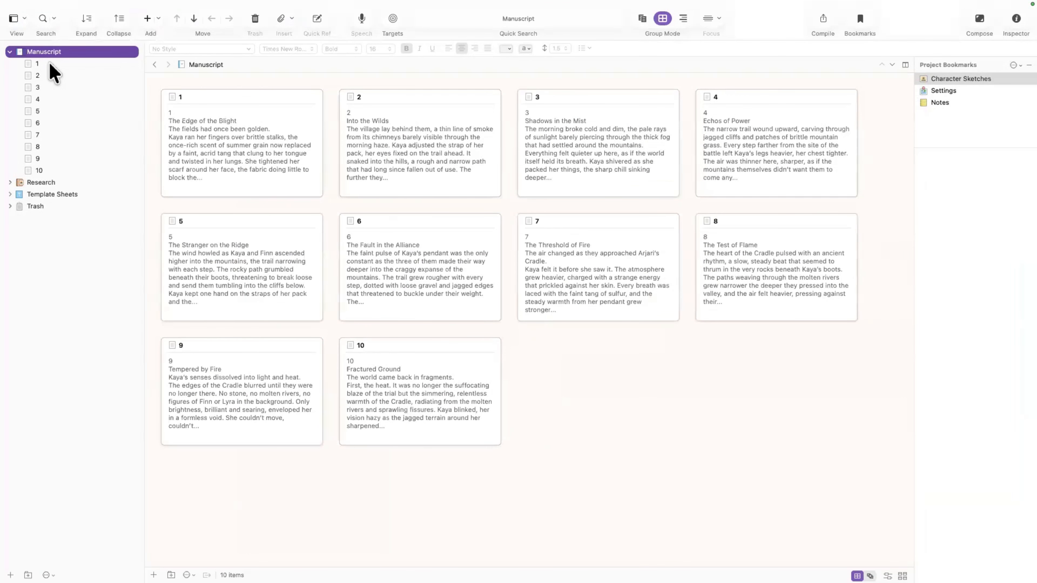
pyautogui.click(48, 64)
pyautogui.click(45, 76)
pyautogui.click(48, 88)
pyautogui.click(51, 101)
pyautogui.click(51, 109)
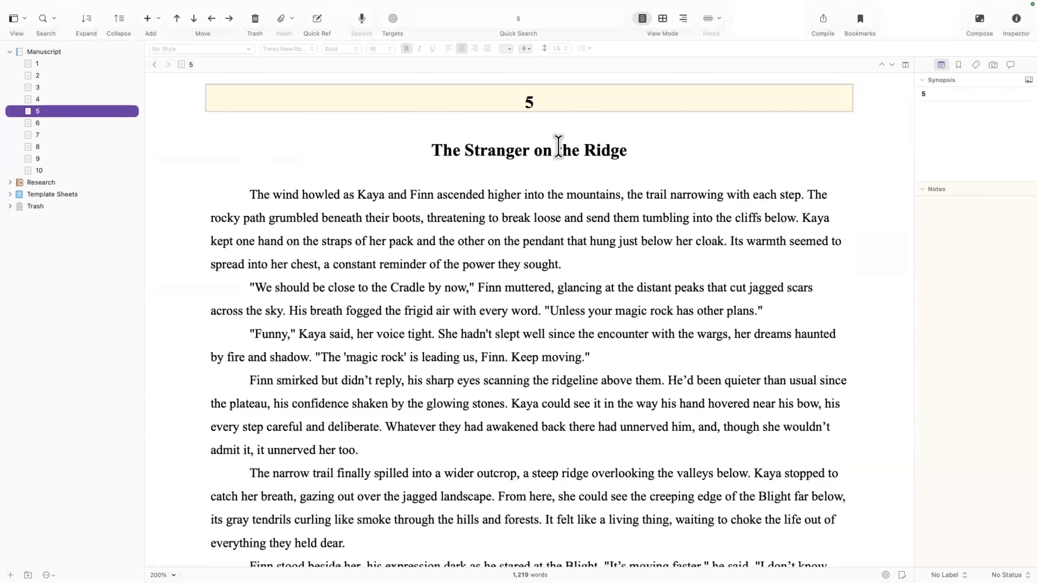
# - Copy and remove the heading "The Edge of the Blight" from document 1, and create a new folder with that name
pyautogui.click(83, 64)
pyautogui.moveTo(628, 151); pyautogui.dragTo(427, 146)
pyautogui.press('super+c')
pyautogui.press('BackSpace')
pyautogui.click(49, 64)
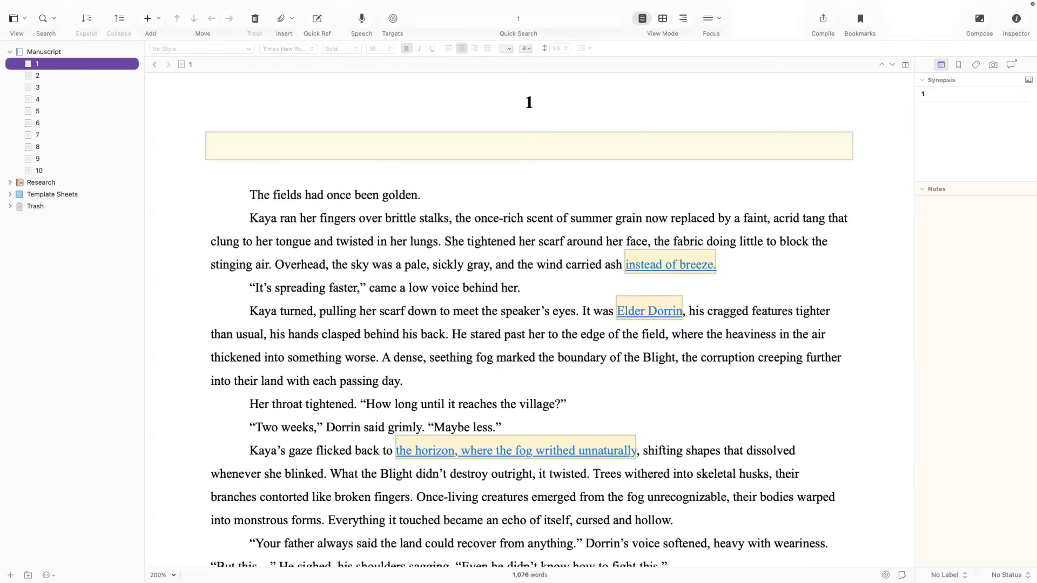
pyautogui.click(28, 576)
pyautogui.press('super+v')
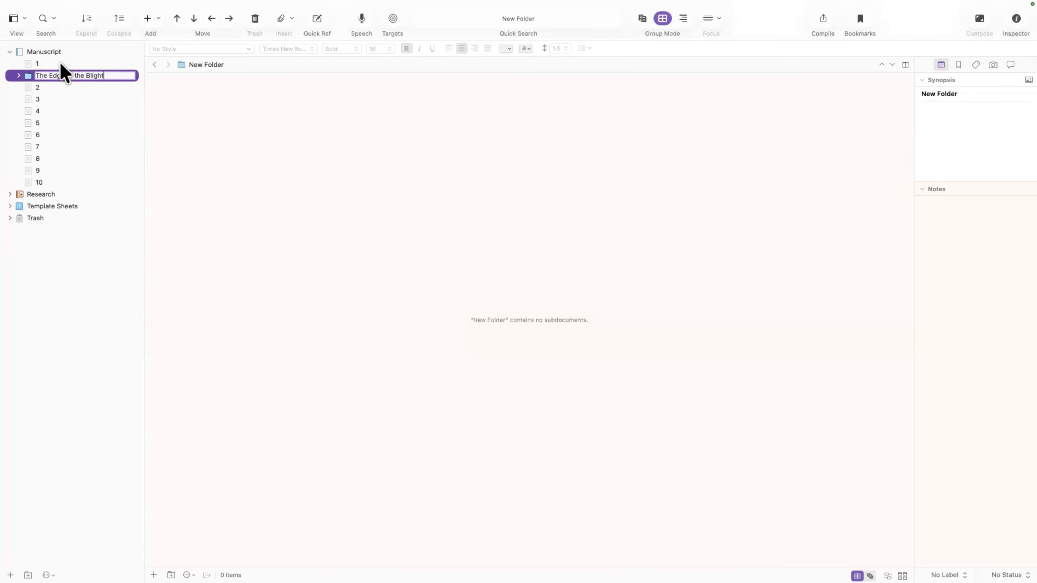
# - Move document 1 into The Edge of the Blight folder and set its opening line, "The fields had once been golden.", as its title
pyautogui.click(58, 54)
pyautogui.moveTo(46, 65); pyautogui.dragTo(82, 84)
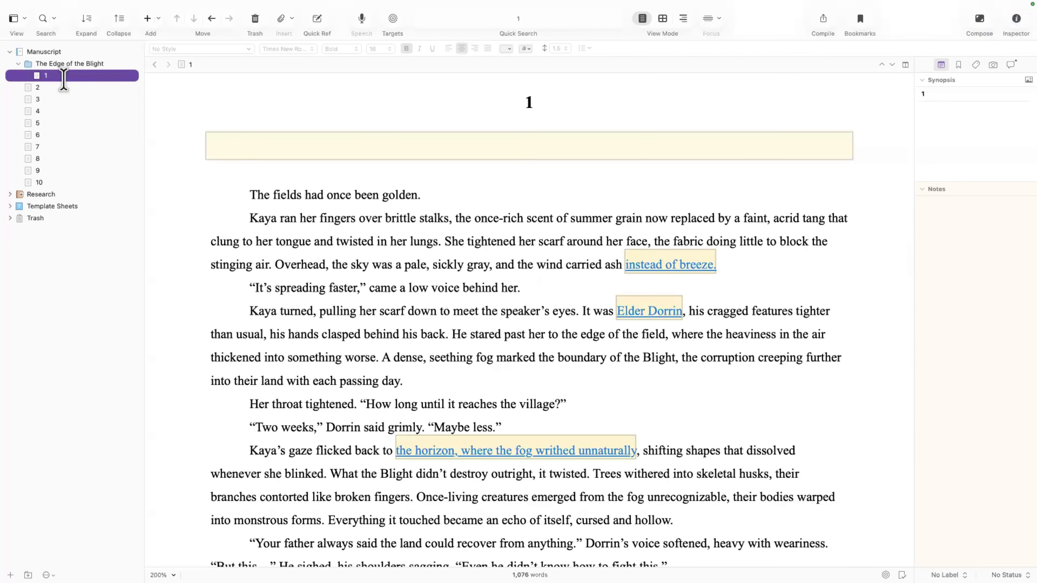
pyautogui.tripleClick(239, 186)
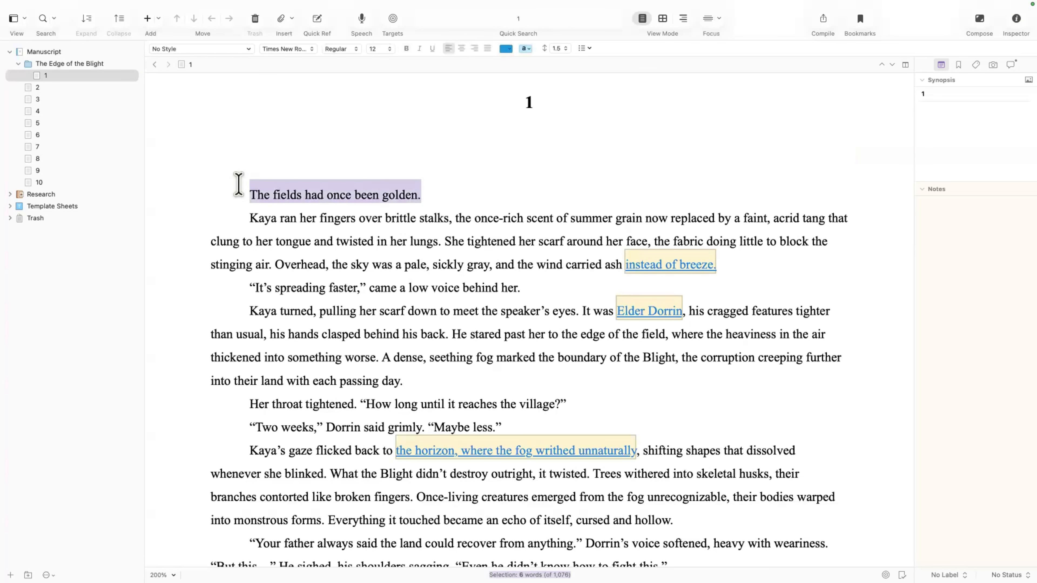
pyautogui.press('alt+shift+super+t')
pyautogui.click(312, 236)
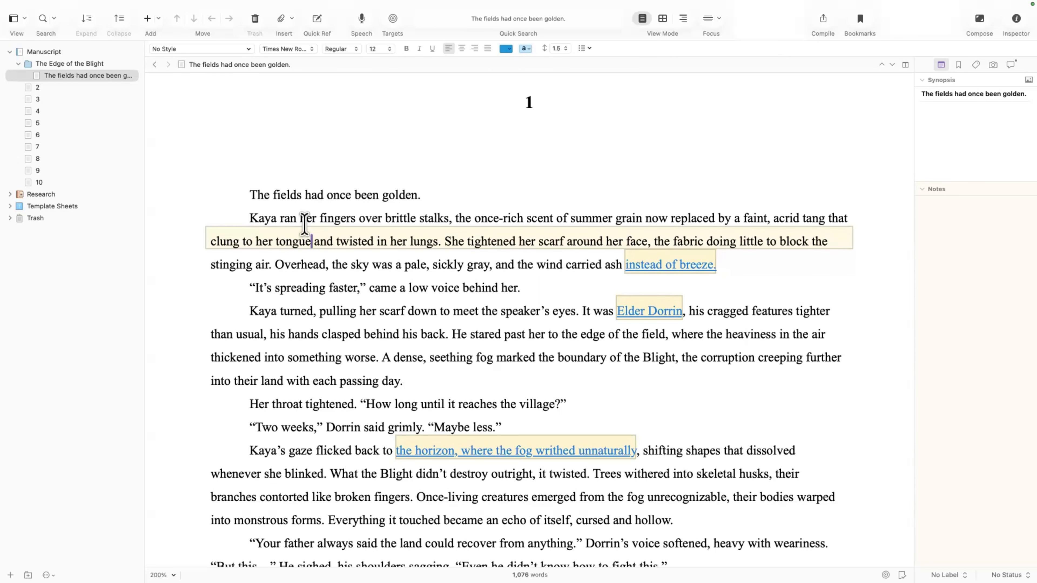
# - Split the first scene at the paragraph starting "The elder said nothing, only shaking his head", using the selected text as the new title
pyautogui.click(63, 87)
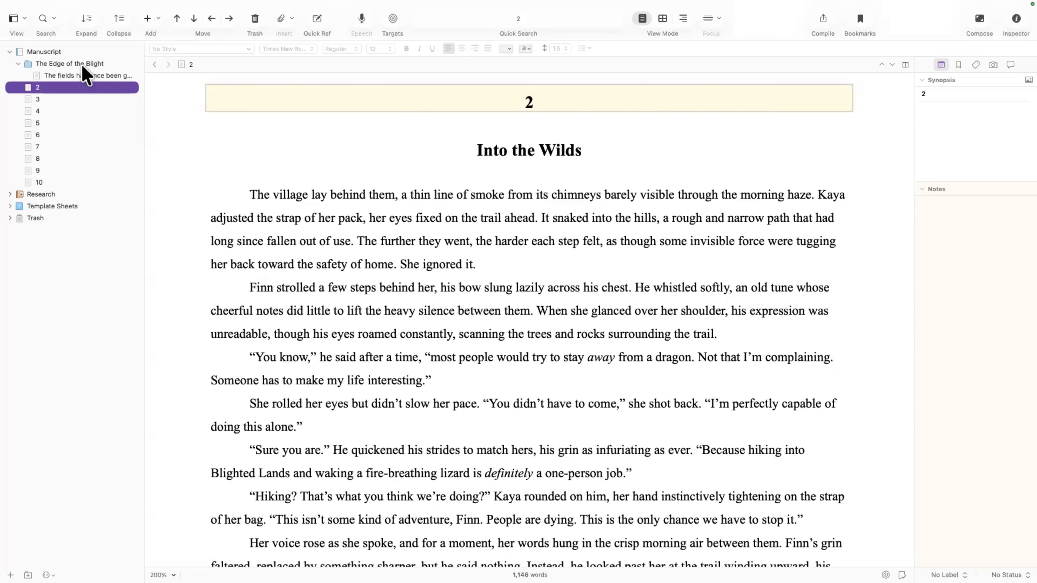
pyautogui.click(81, 77)
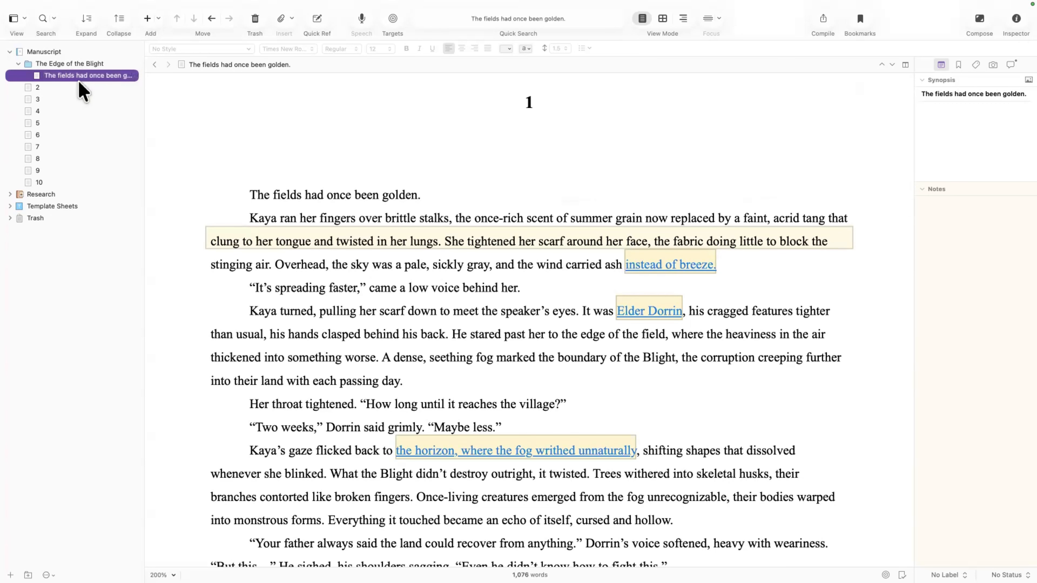
pyautogui.click(46, 63)
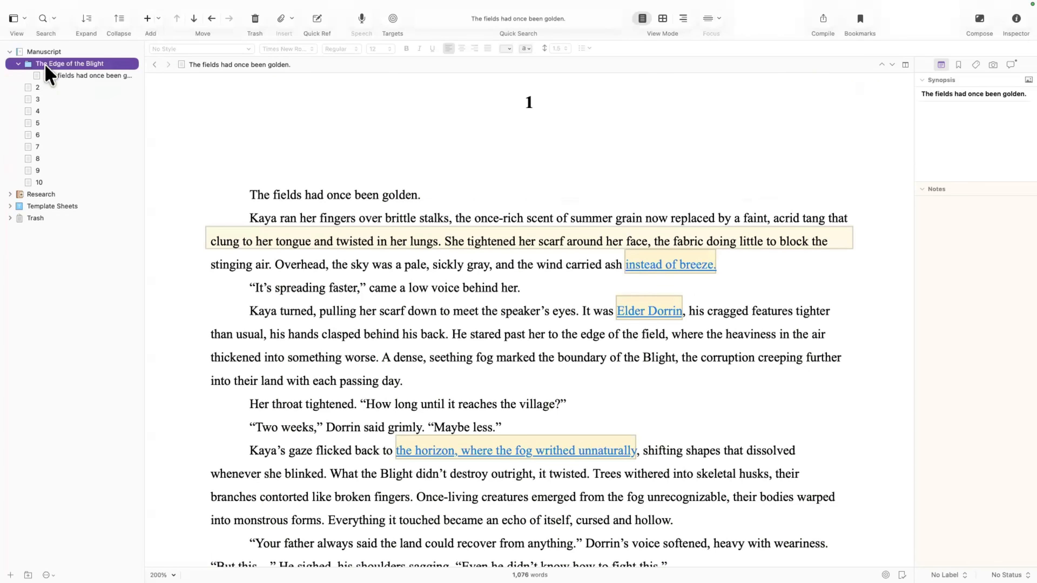
pyautogui.click(77, 76)
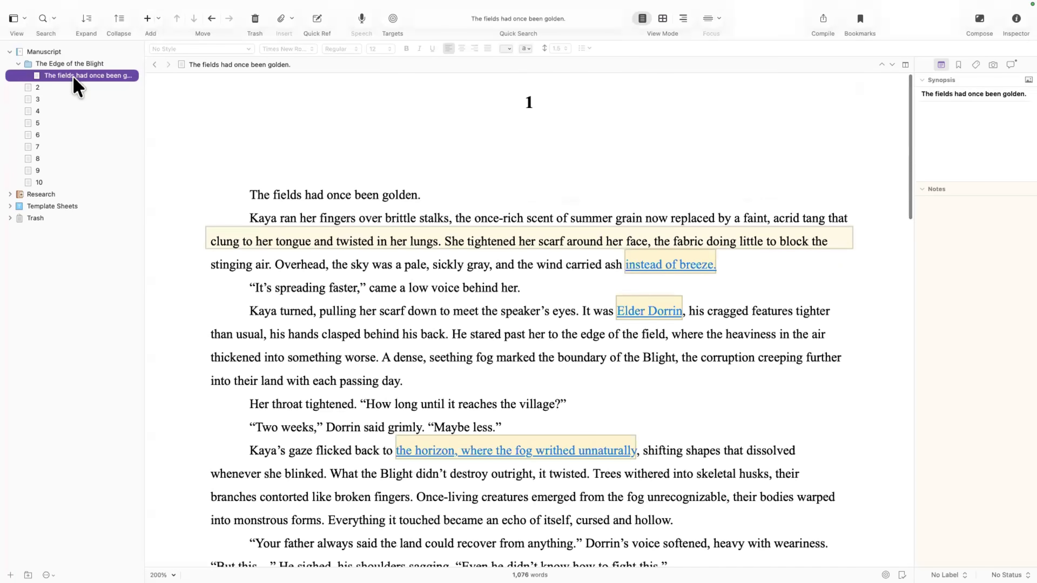
pyautogui.scroll(-5, 555, 345)
pyautogui.scroll(-20, 558, 344)
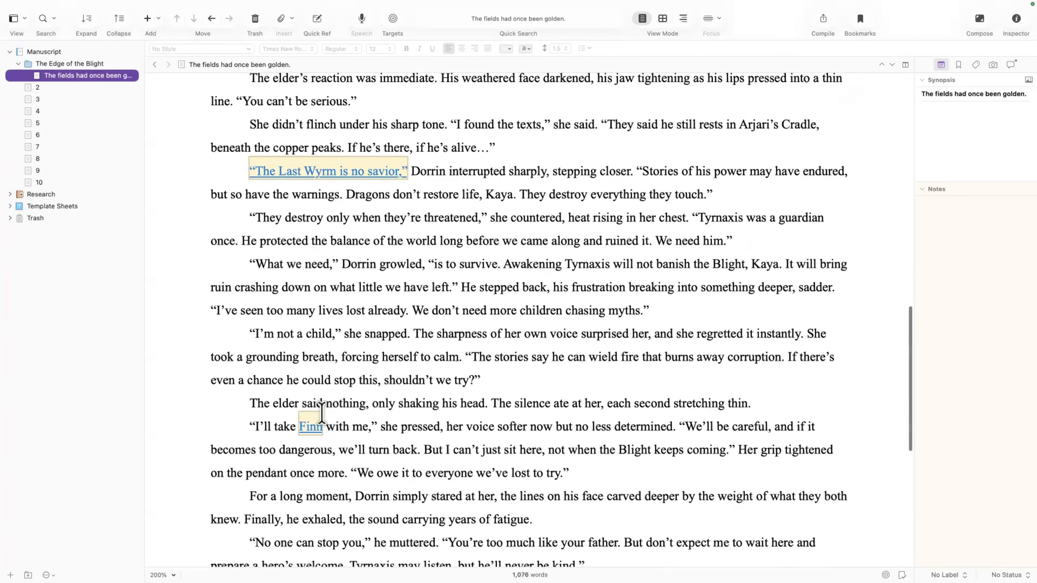
pyautogui.moveTo(249, 403); pyautogui.dragTo(731, 409)
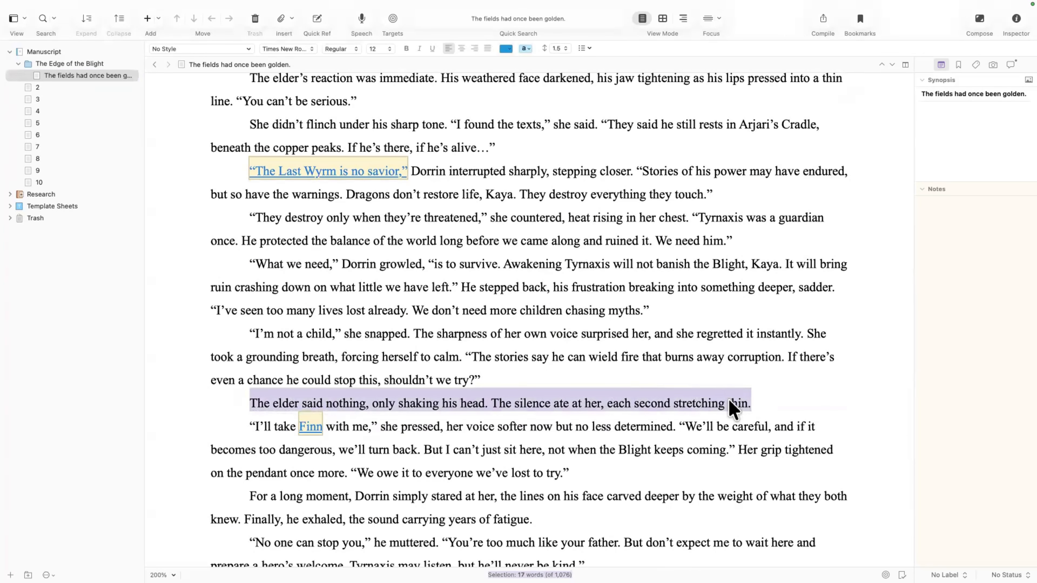
pyautogui.rightClick(730, 409)
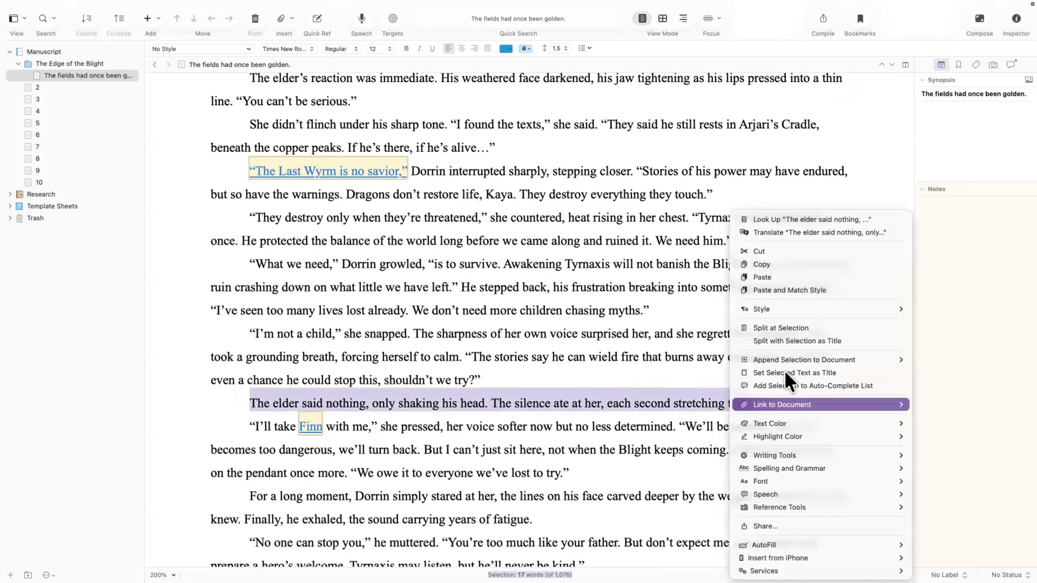
pyautogui.click(806, 342)
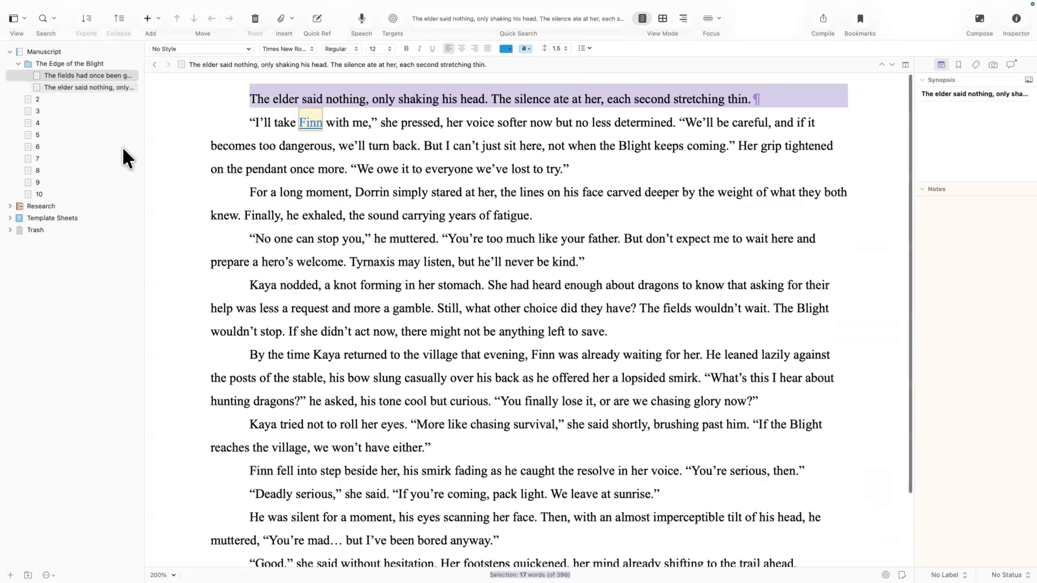
pyautogui.click(77, 87)
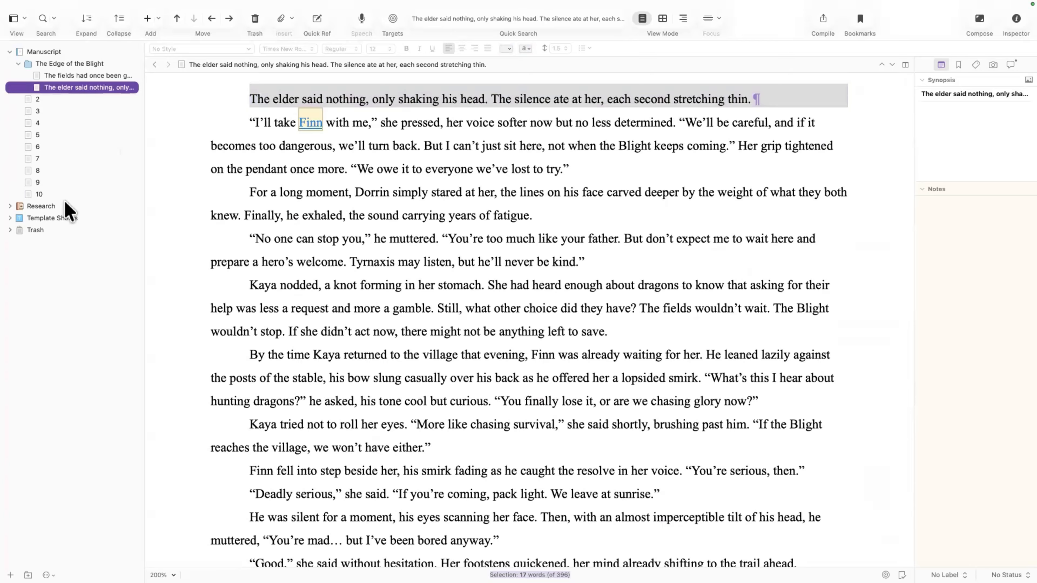
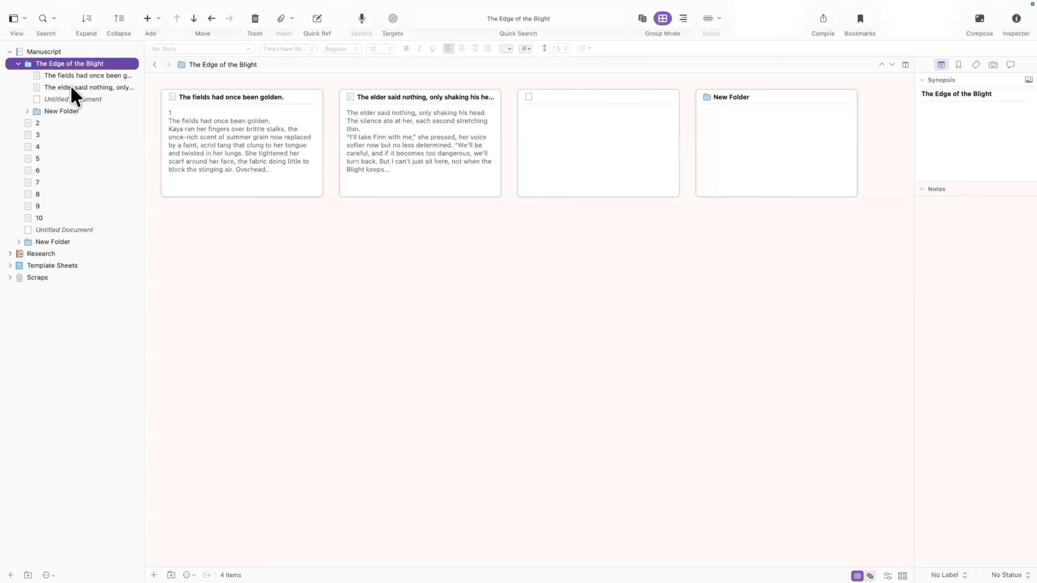
# - Move New Folder out of The Edge of the Blight to the chapter level and nest the adjacent untitled document inside it
pyautogui.click(70, 112)
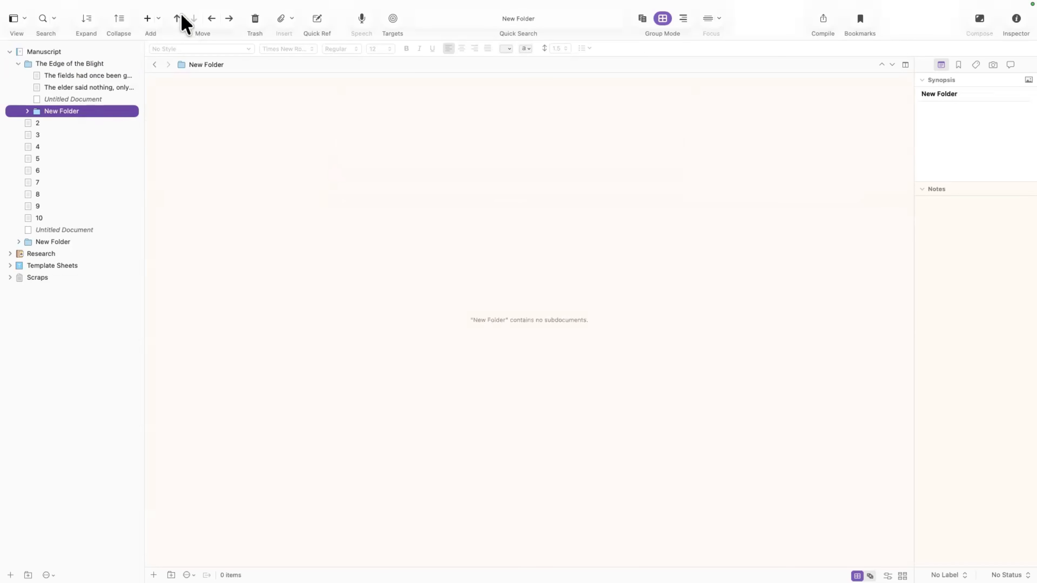
pyautogui.click(212, 19)
pyautogui.click(112, 99)
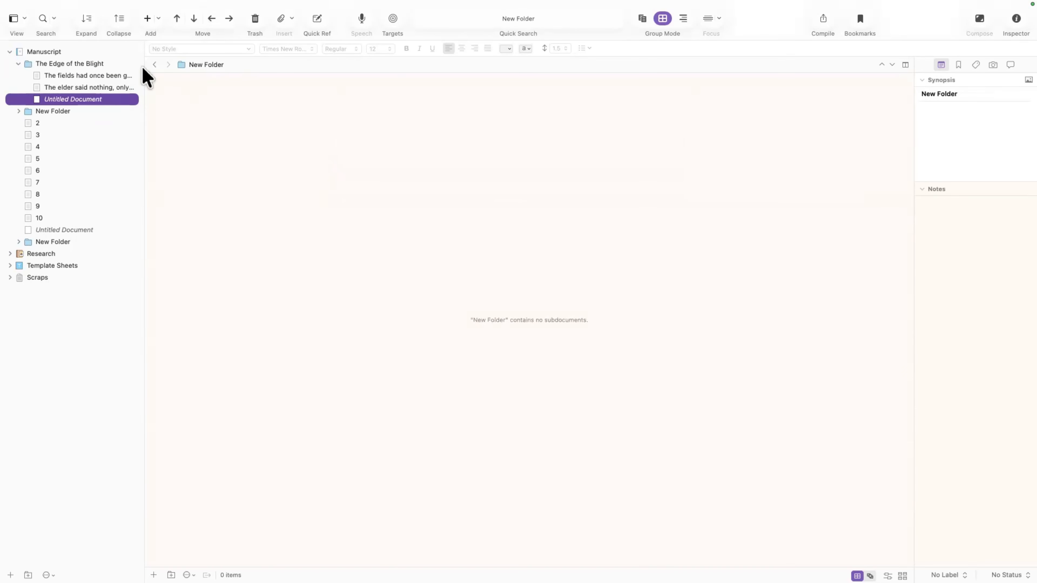
pyautogui.click(194, 19)
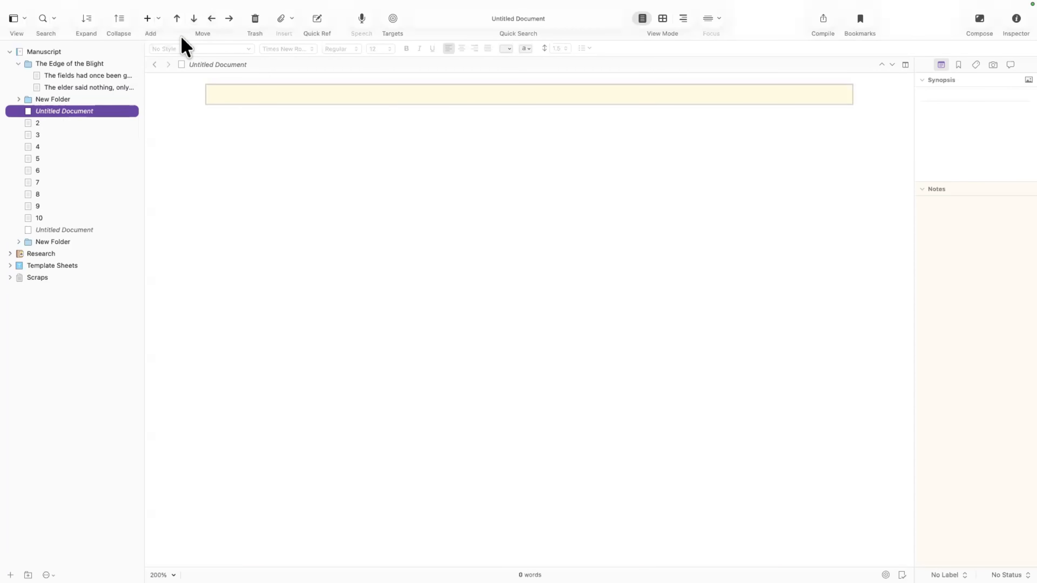
pyautogui.click(229, 19)
pyautogui.click(20, 100)
# - Move document 2 into the New Folder below The Edge of the Blight, after its untitled document
pyautogui.click(38, 112)
pyautogui.click(177, 18)
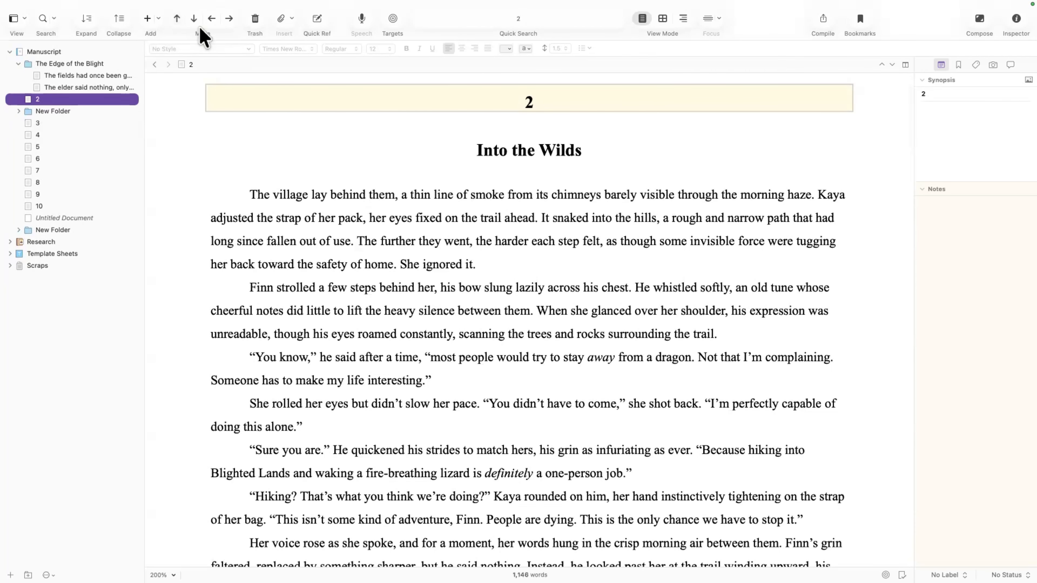
pyautogui.click(194, 18)
pyautogui.press('ctrl+super+Right')
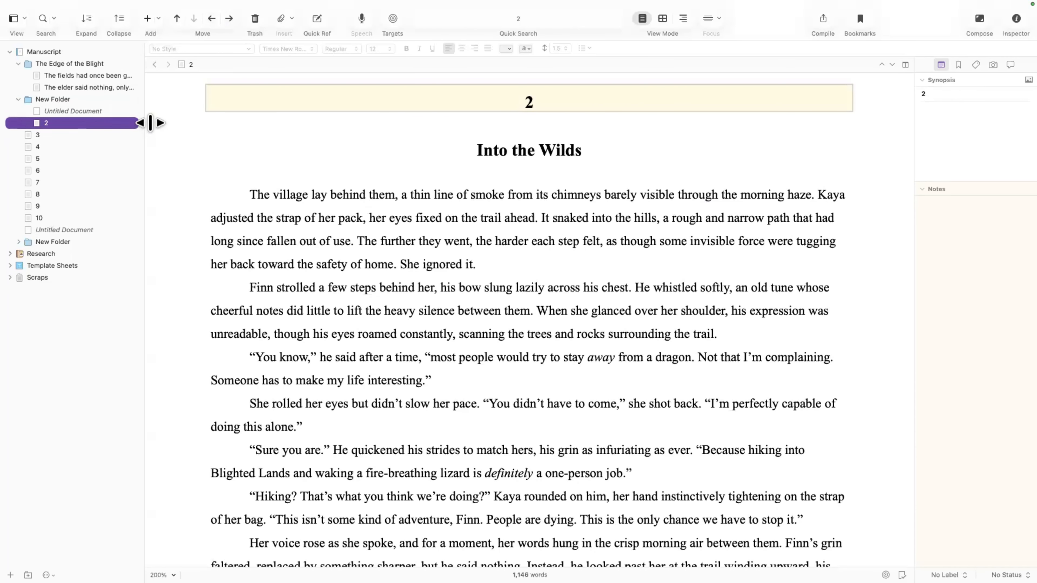
# - Collapse the New Folder below The Edge of the Blight and examine the item types that can be added to it
pyautogui.click(16, 99)
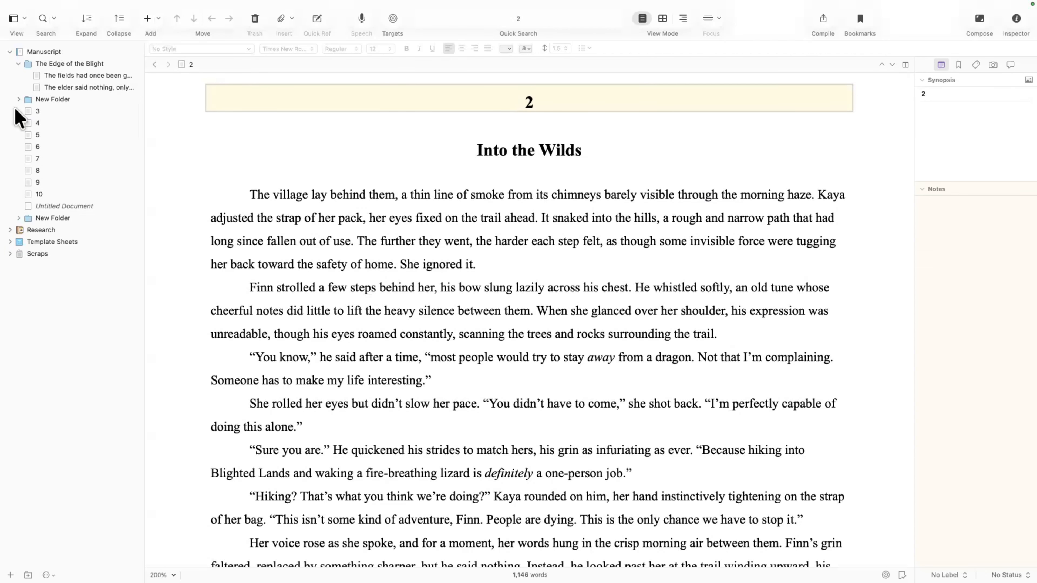
pyautogui.rightClick(48, 100)
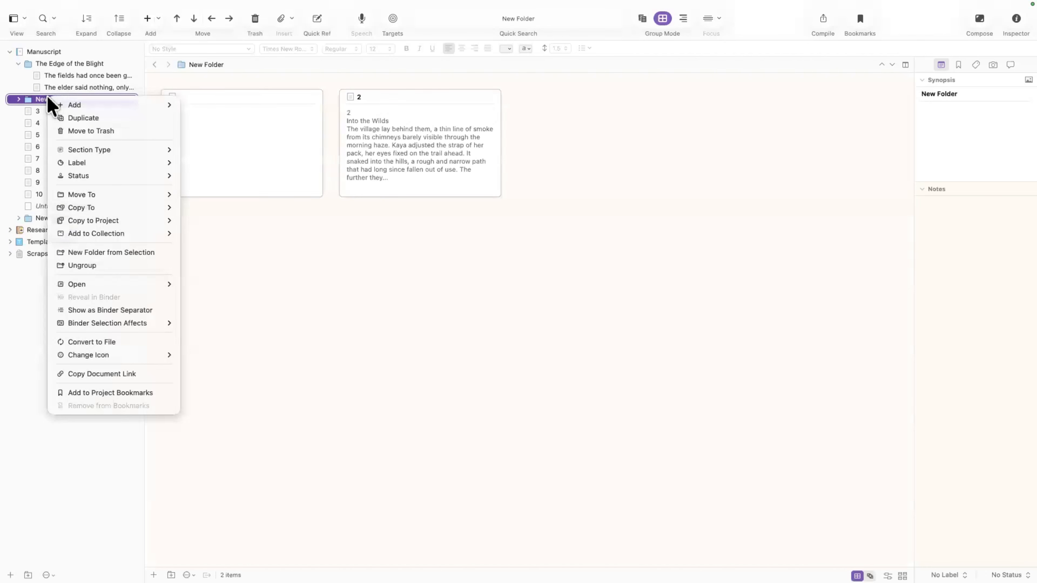
pyautogui.moveTo(78, 106)
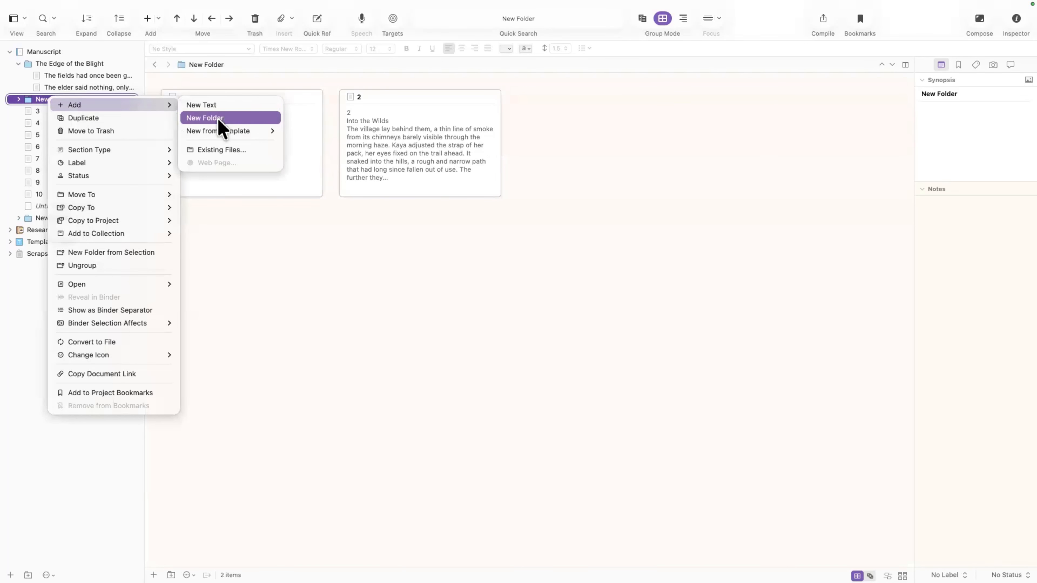
pyautogui.click(38, 99)
pyautogui.rightClick(39, 101)
pyautogui.moveTo(78, 114)
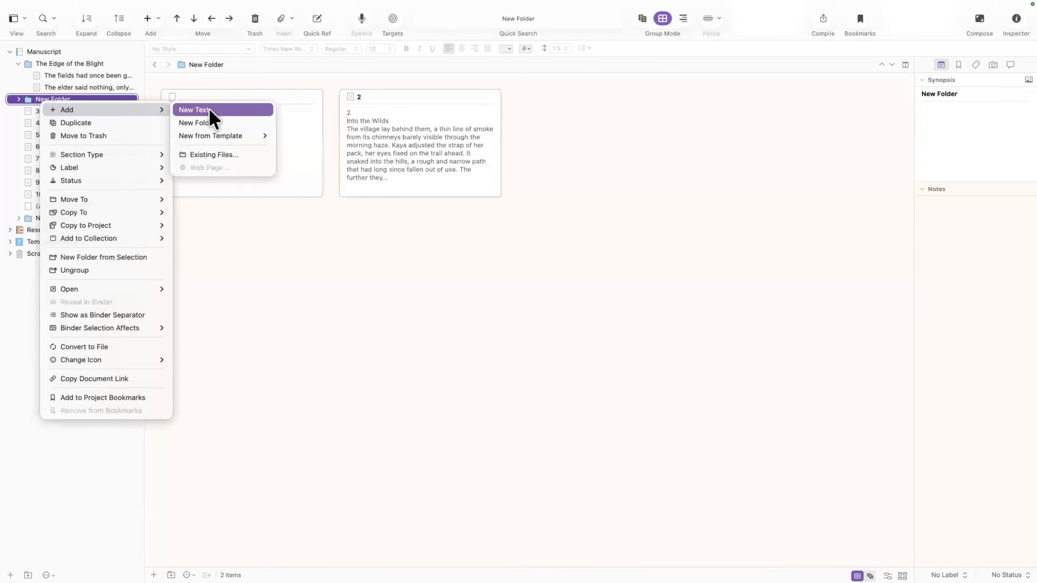
pyautogui.click(253, 211)
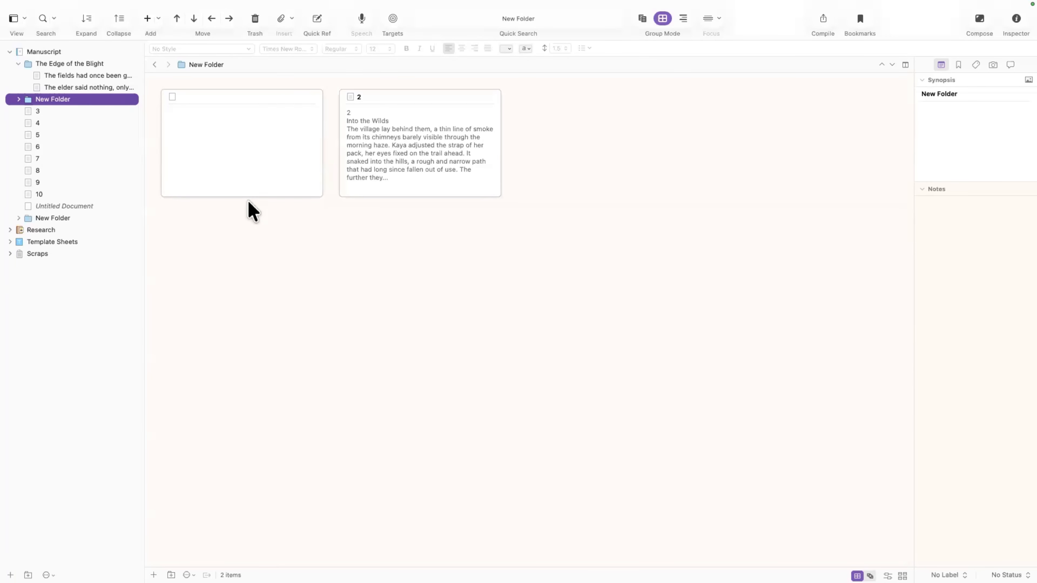
# - Collapse The Edge of the Blight and move the untitled document and the empty New Folder below document 10 to the trash
pyautogui.click(18, 63)
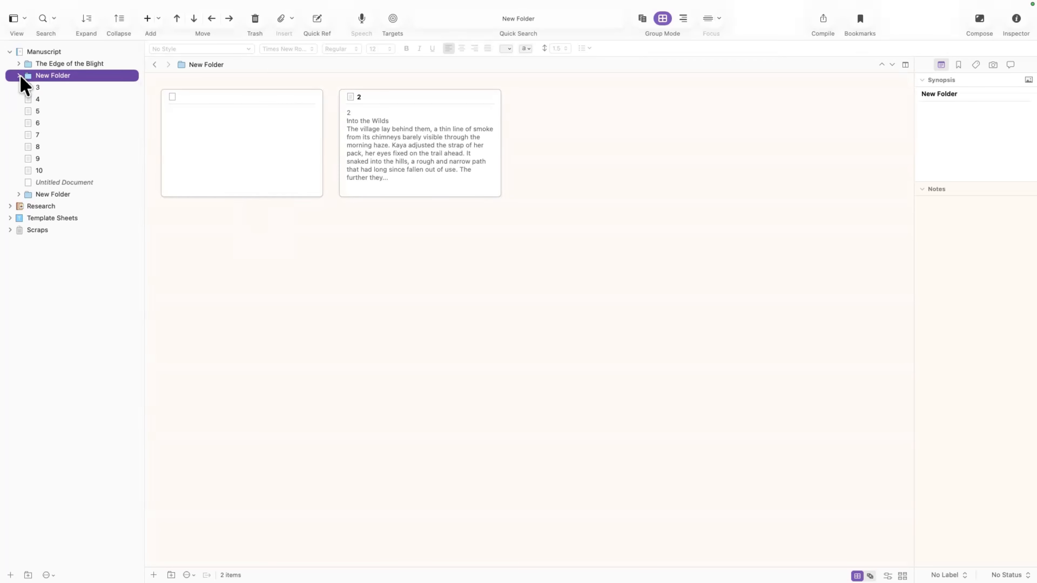
pyautogui.click(18, 76)
pyautogui.click(18, 76)
pyautogui.click(77, 182)
pyautogui.rightClick(77, 184)
pyautogui.click(118, 216)
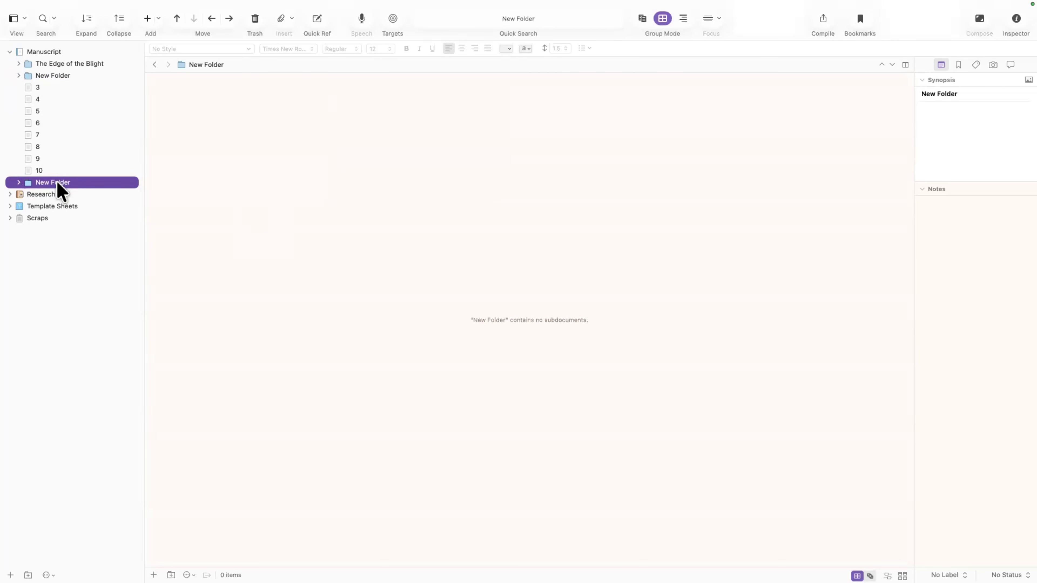
pyautogui.rightClick(64, 187)
pyautogui.click(116, 216)
# - Review the binder's documents from 10 up to 3, both chapter folders, and the whole Manuscript on the corkboard
pyautogui.click(67, 168)
pyautogui.click(69, 159)
pyautogui.click(72, 146)
pyautogui.click(75, 135)
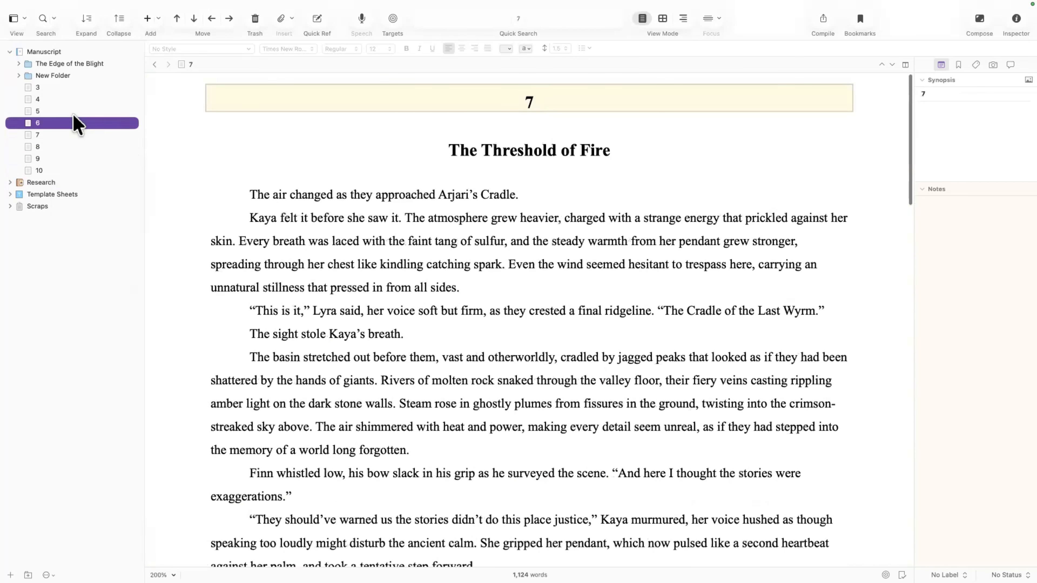
pyautogui.click(78, 122)
pyautogui.click(82, 111)
pyautogui.click(82, 99)
pyautogui.click(83, 87)
pyautogui.click(87, 75)
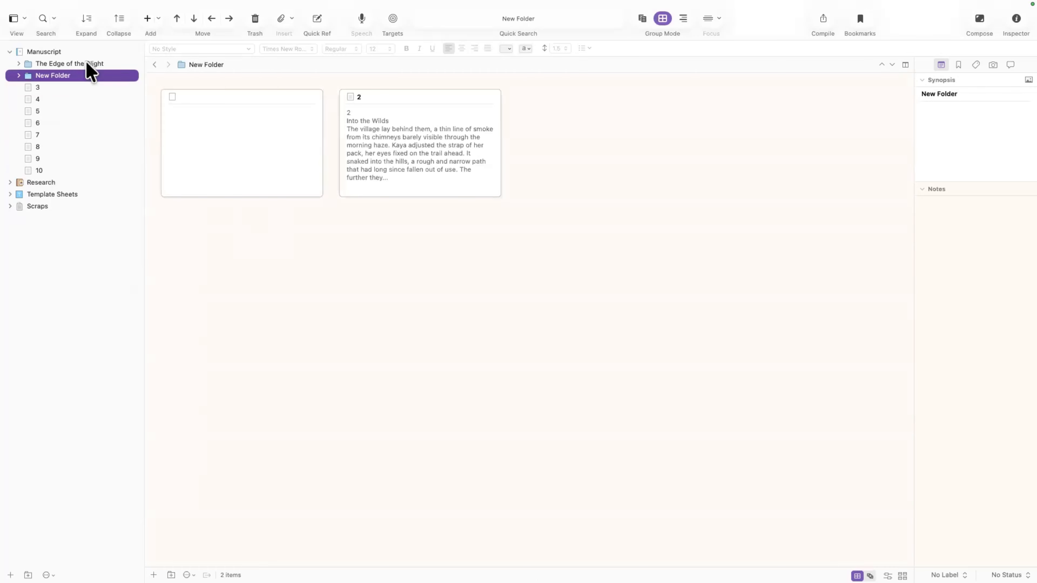
pyautogui.click(90, 63)
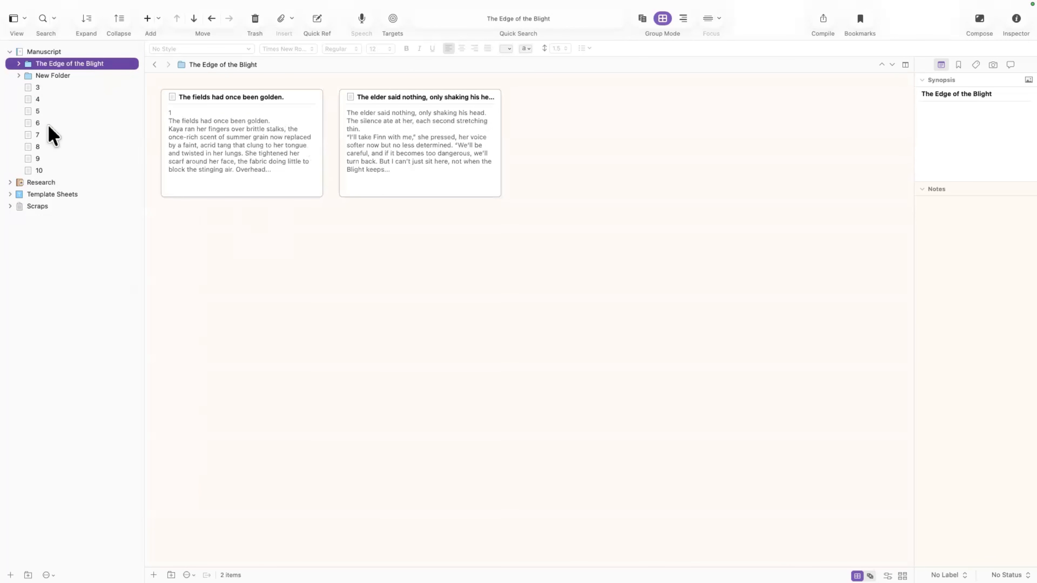
pyautogui.click(62, 91)
pyautogui.click(735, 305)
pyautogui.press('ctrl+super+r')
pyautogui.click(22, 67)
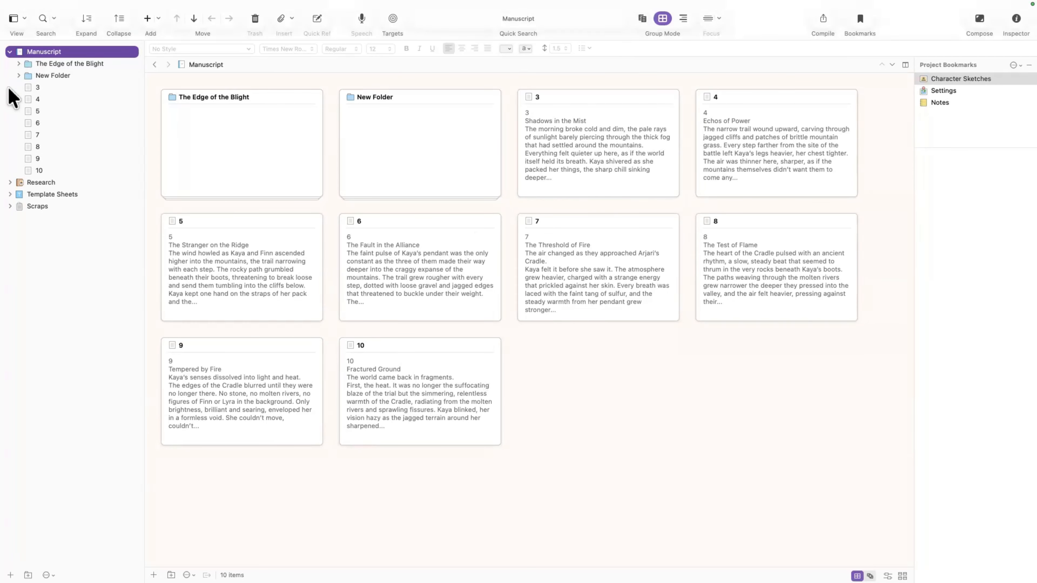
# - Select both scenes inside The Edge of the Blight and read them together in Scrivenings view
pyautogui.click(18, 63)
pyautogui.click(47, 76)
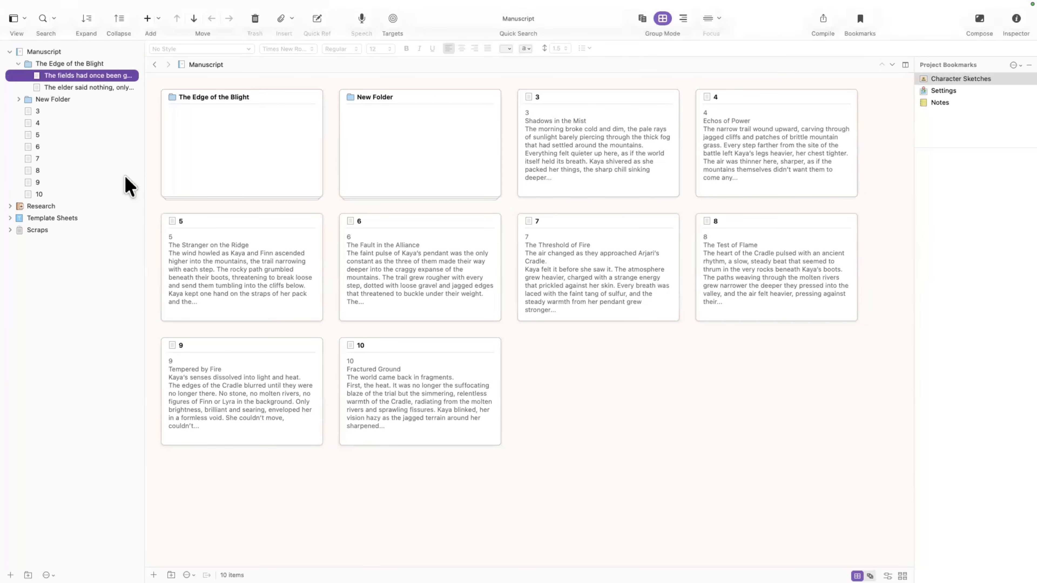
pyautogui.keyDown('shift'); pyautogui.click(108, 88); pyautogui.keyUp('shift')
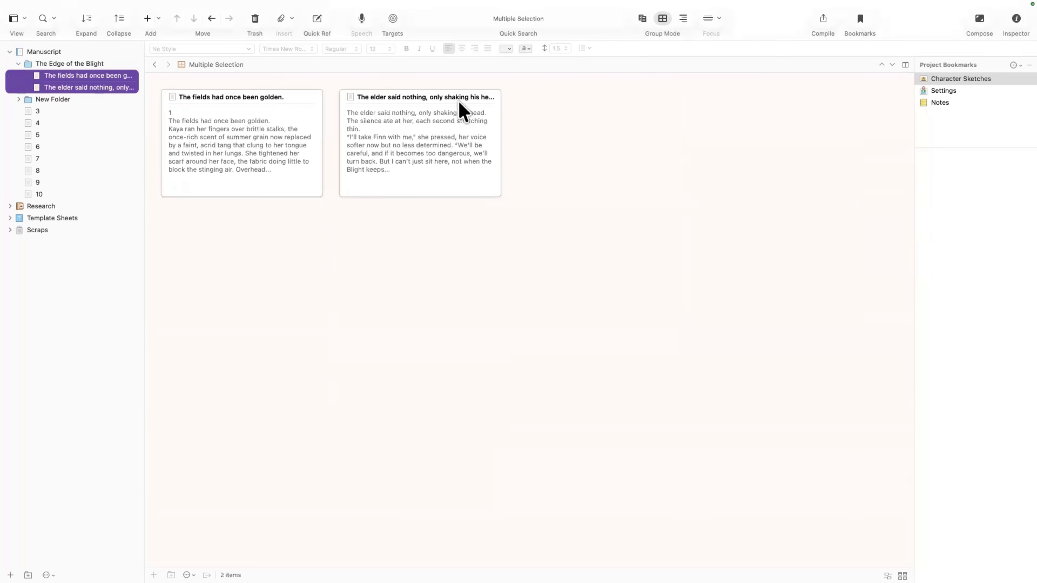
pyautogui.click(643, 20)
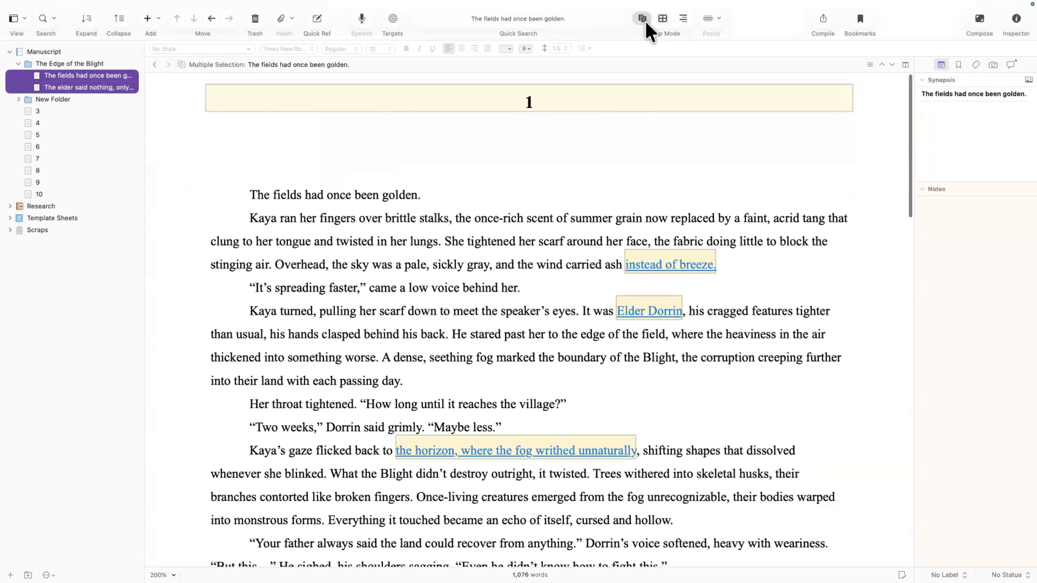
pyautogui.scroll(-15, 653, 288)
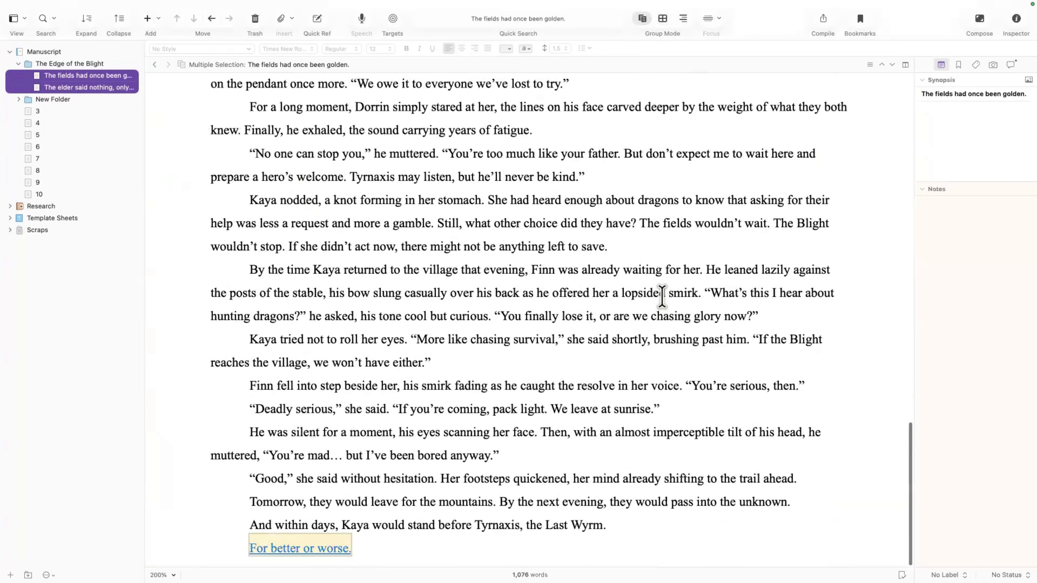
pyautogui.scroll(15, 661, 294)
pyautogui.scroll(-20, 642, 250)
# - Switch the two selected scenes to the corkboard and back to Scrivenings, and examine the divider between them
pyautogui.click(662, 21)
pyautogui.moveTo(111, 12)
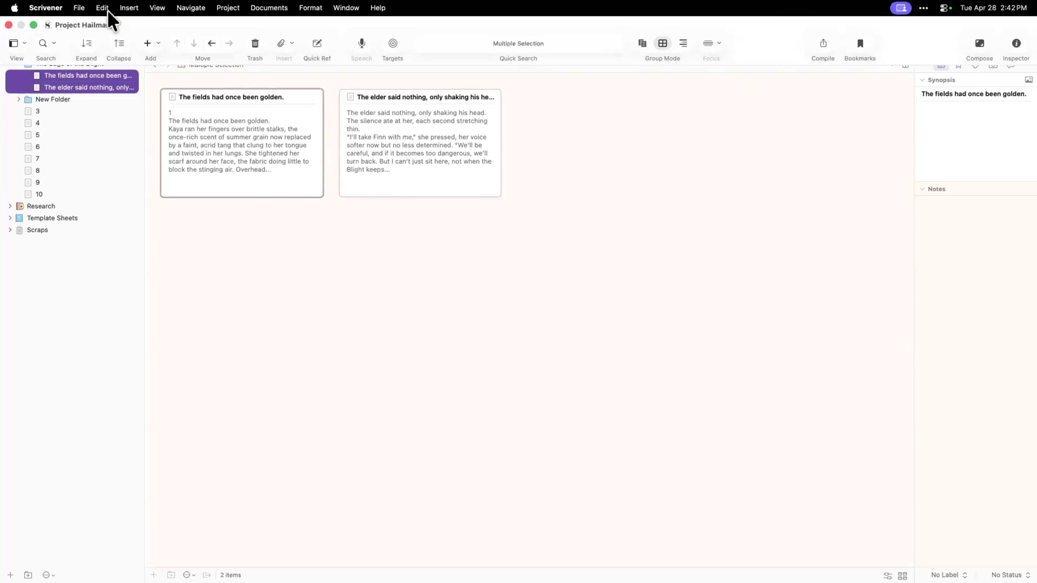
pyautogui.click(156, 8)
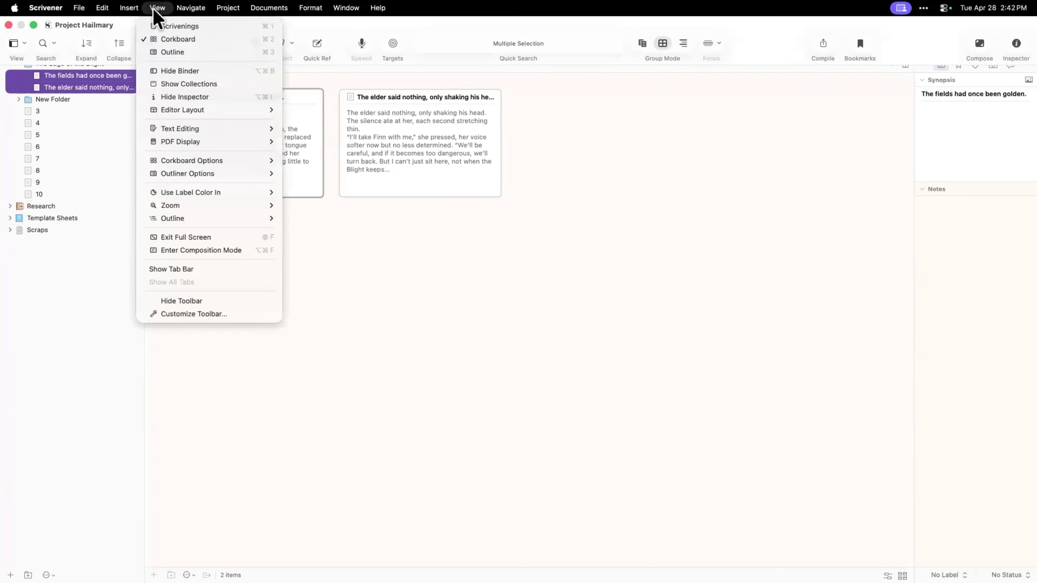
pyautogui.click(183, 28)
pyautogui.scroll(-20, 482, 392)
pyautogui.scroll(20, 485, 383)
pyautogui.scroll(-10, 485, 383)
pyautogui.scroll(-12, 486, 380)
pyautogui.scroll(3, 485, 367)
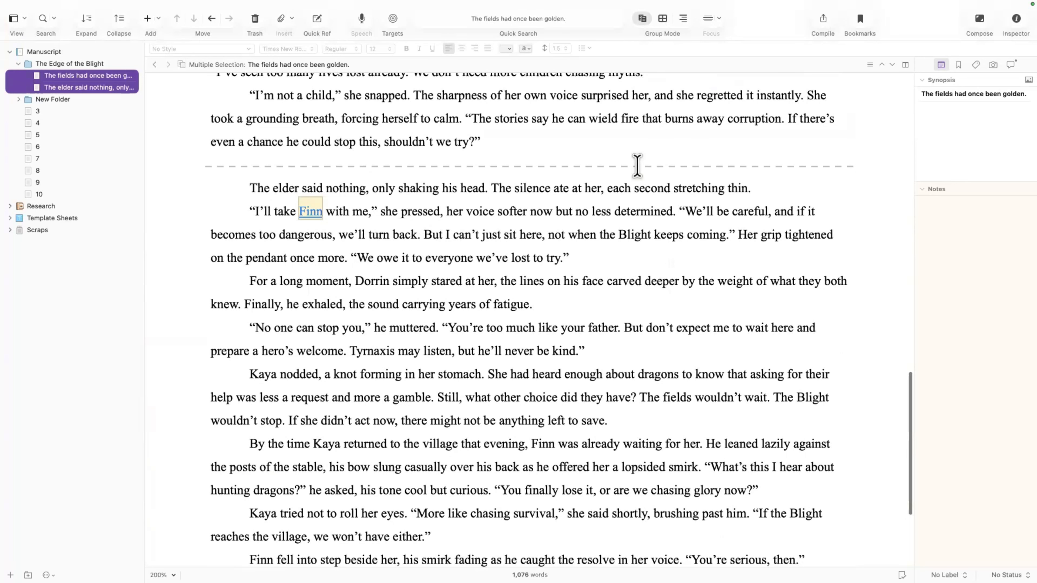
pyautogui.click(371, 143)
# - Open the first scene alone and delete the chapter number 1 and the blank line above "The fields had once been golden."
pyautogui.click(119, 77)
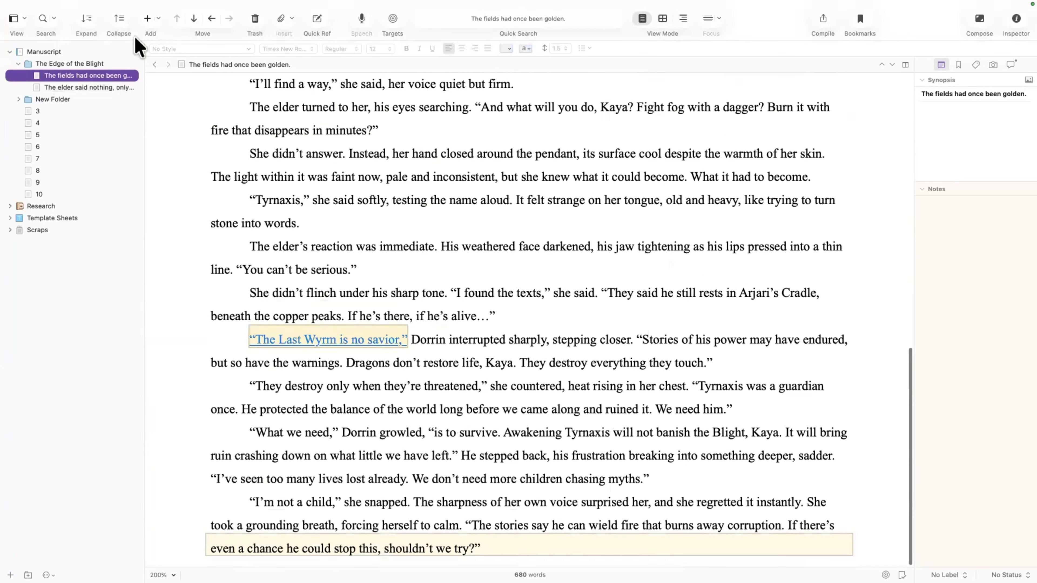
pyautogui.click(157, 8)
pyautogui.click(170, 26)
pyautogui.scroll(10, 479, 262)
pyautogui.click(631, 123)
pyautogui.press('Up')
pyautogui.tripleClick(189, 91)
pyautogui.press('BackSpace')
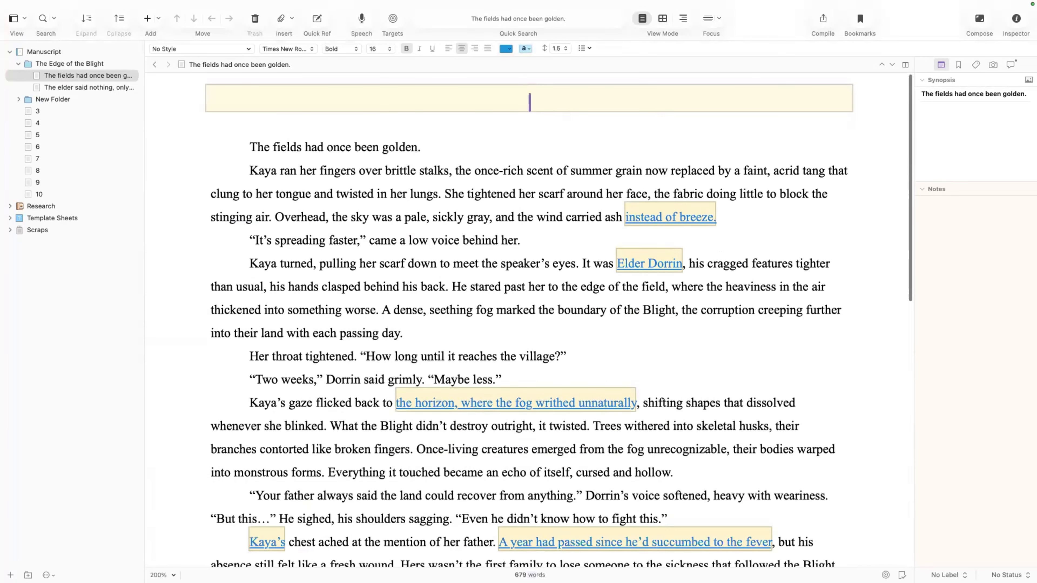
pyautogui.tripleClick(190, 90)
pyautogui.press('BackSpace')
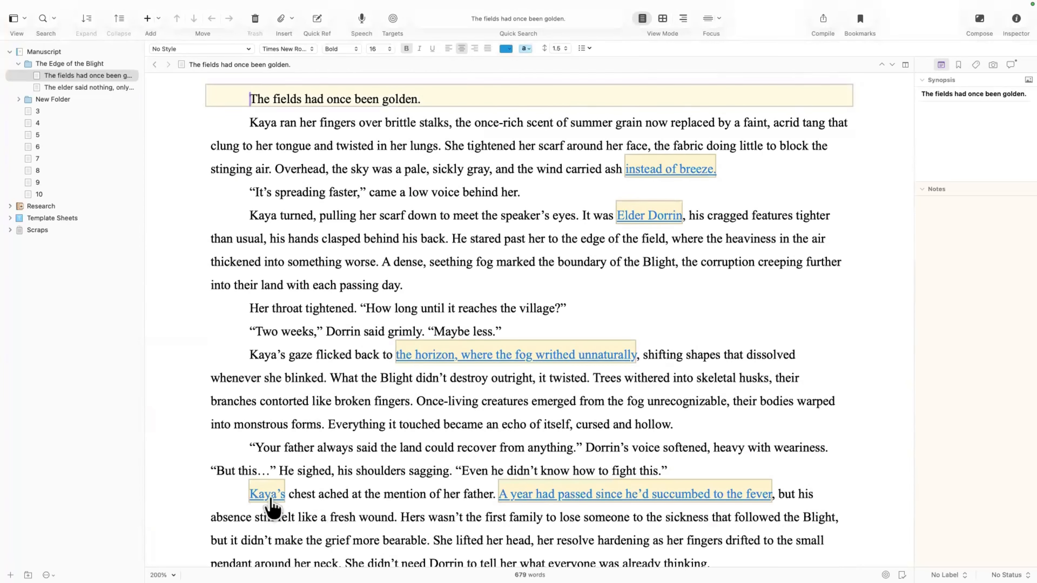
# - Rename the first scene "Kaya ran her fingers over brittle stalks", using the opening phrase copied from its second paragraph
pyautogui.click(292, 65)
pyautogui.moveTo(315, 65); pyautogui.dragTo(192, 64)
pyautogui.moveTo(452, 123); pyautogui.dragTo(225, 122)
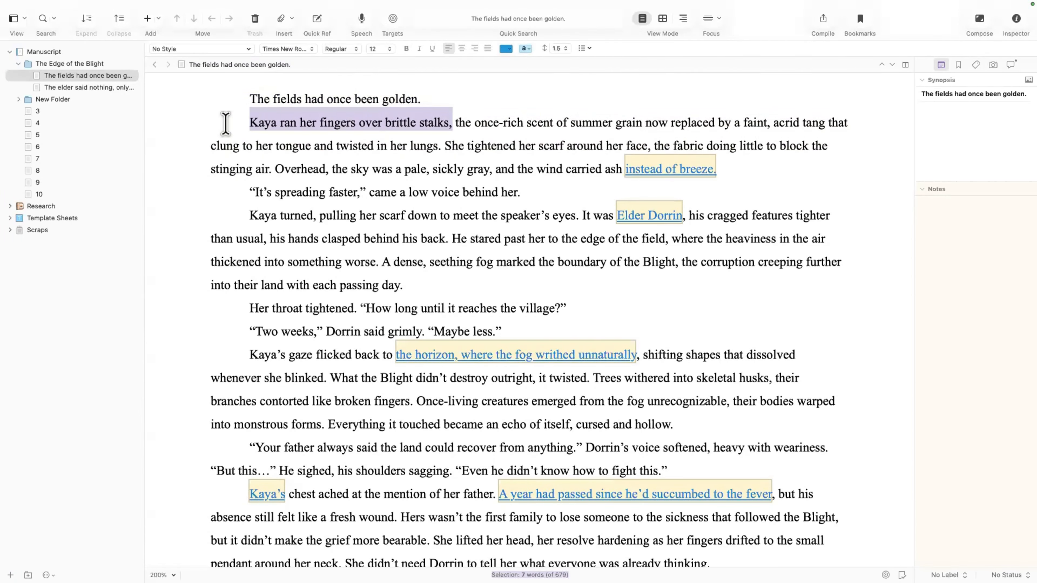
pyautogui.rightClick(270, 123)
pyautogui.click(300, 175)
pyautogui.moveTo(301, 64); pyautogui.dragTo(192, 64)
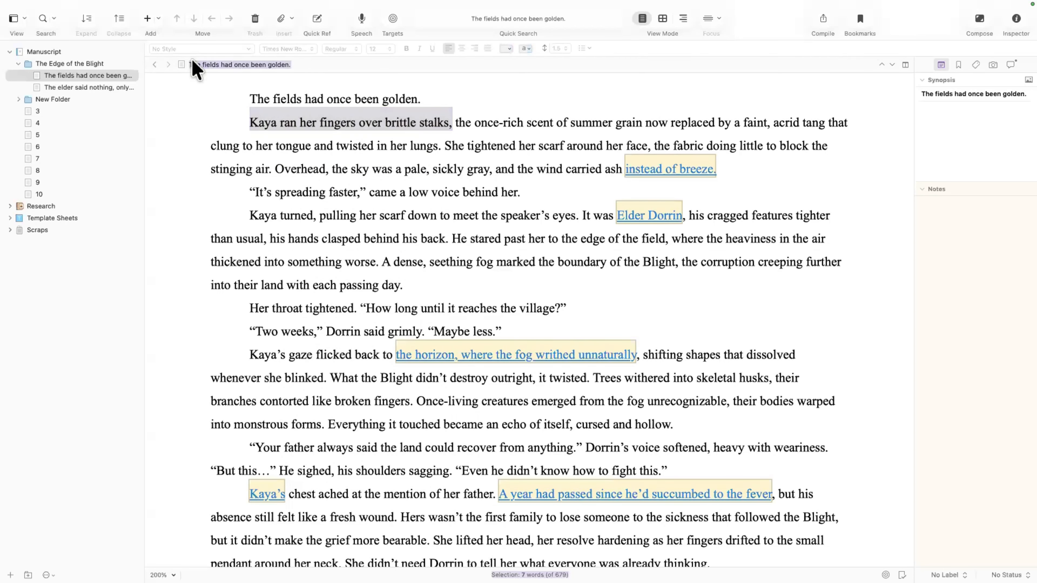
pyautogui.rightClick(208, 63)
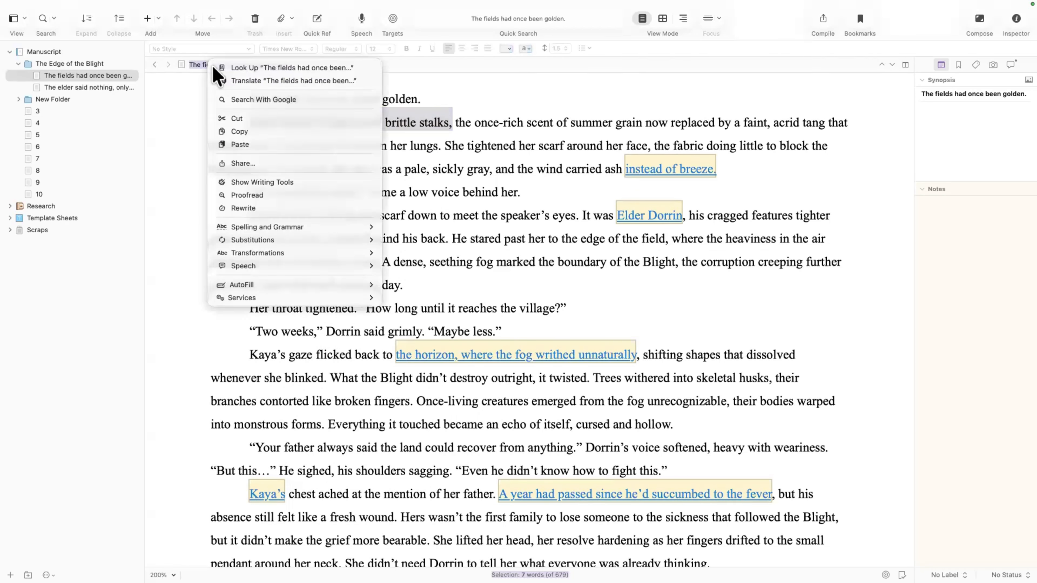
pyautogui.click(247, 146)
pyautogui.click(314, 167)
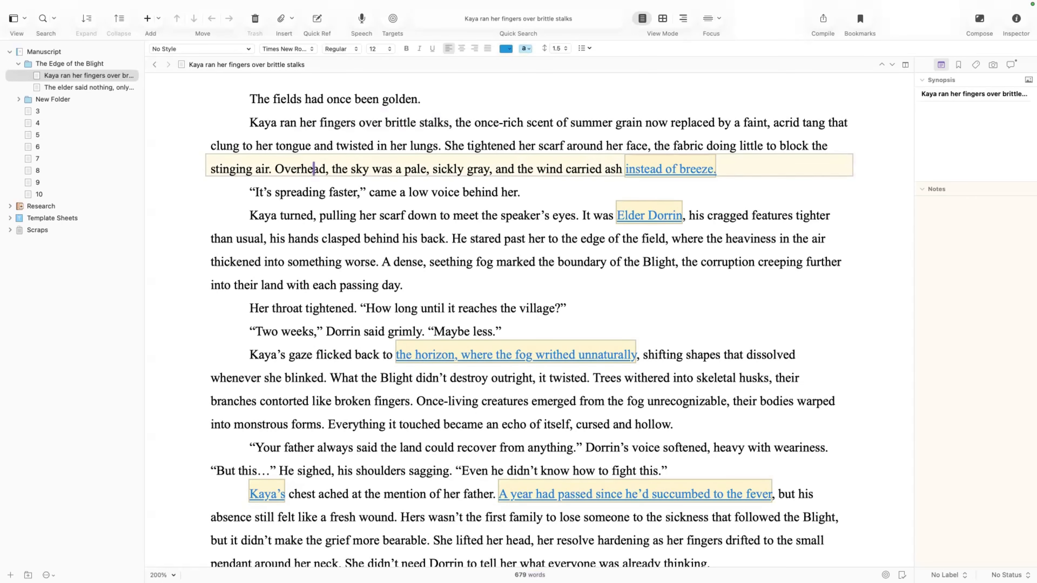
# - Set the font size of the first scene's opening three paragraphs to 48
pyautogui.moveTo(530, 189); pyautogui.dragTo(172, 92)
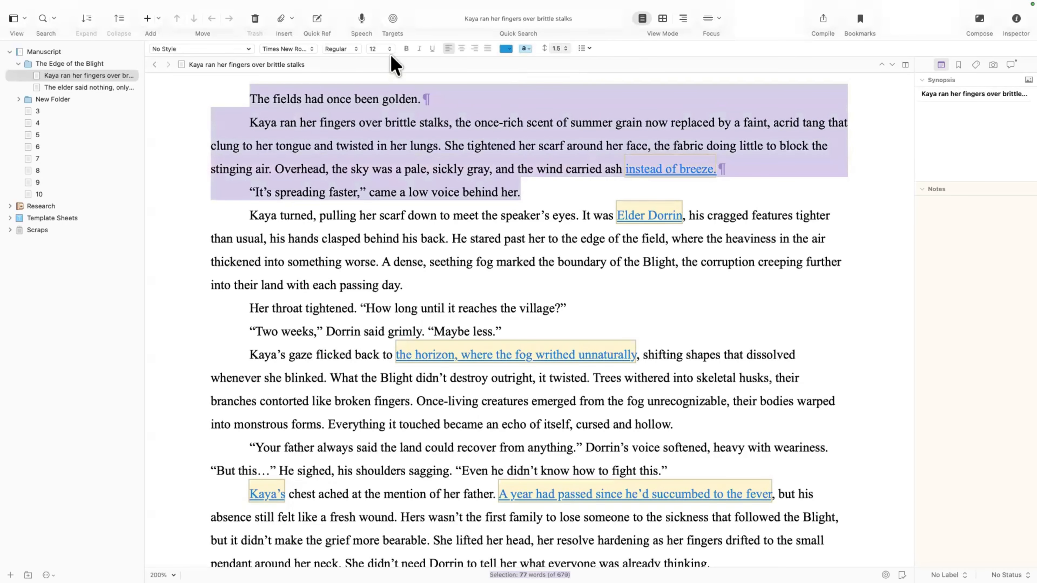
pyautogui.click(379, 47)
pyautogui.click(389, 144)
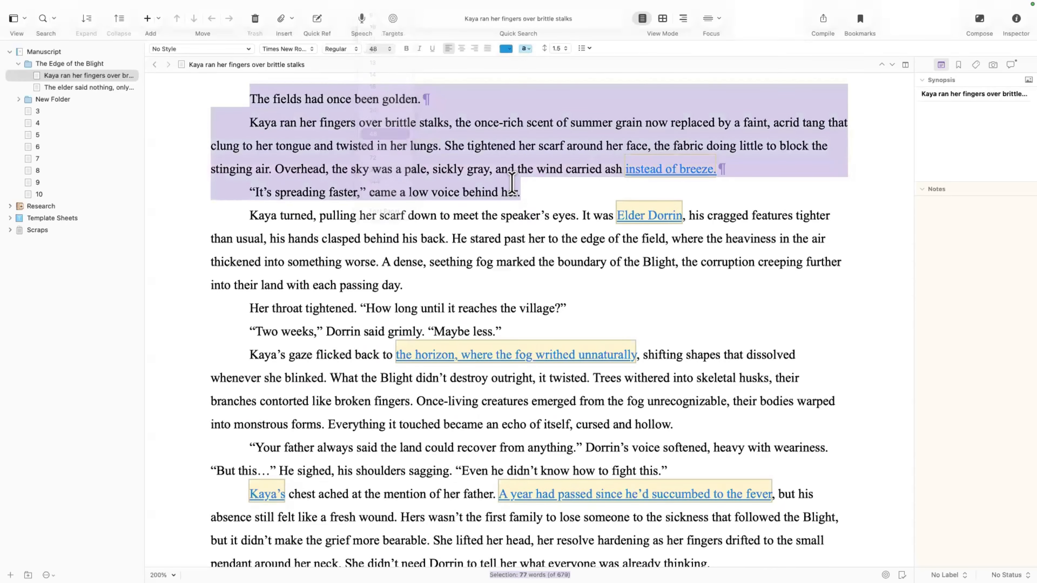
pyautogui.scroll(-20, 534, 230)
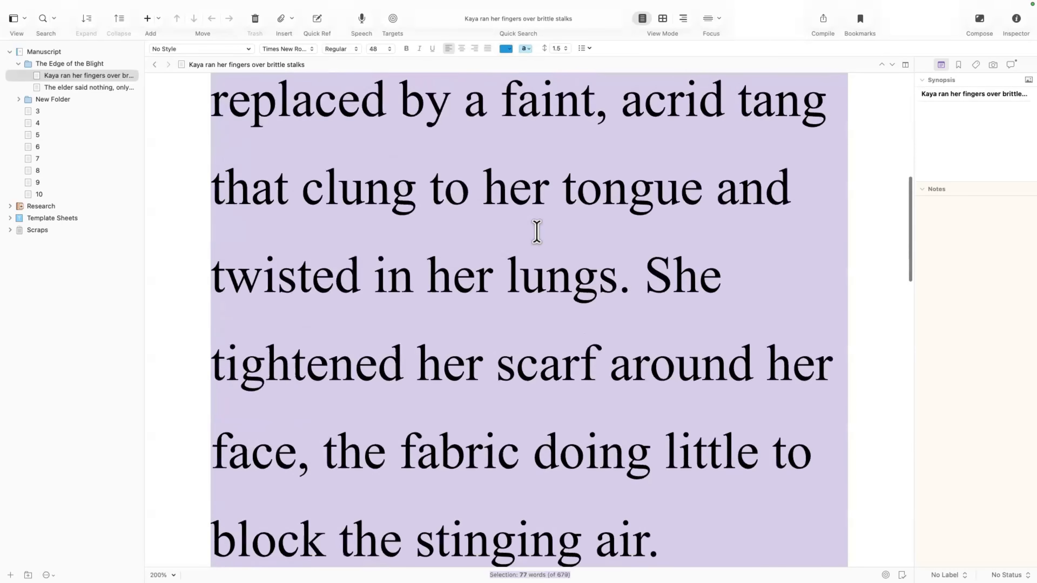
pyautogui.scroll(-6, 535, 231)
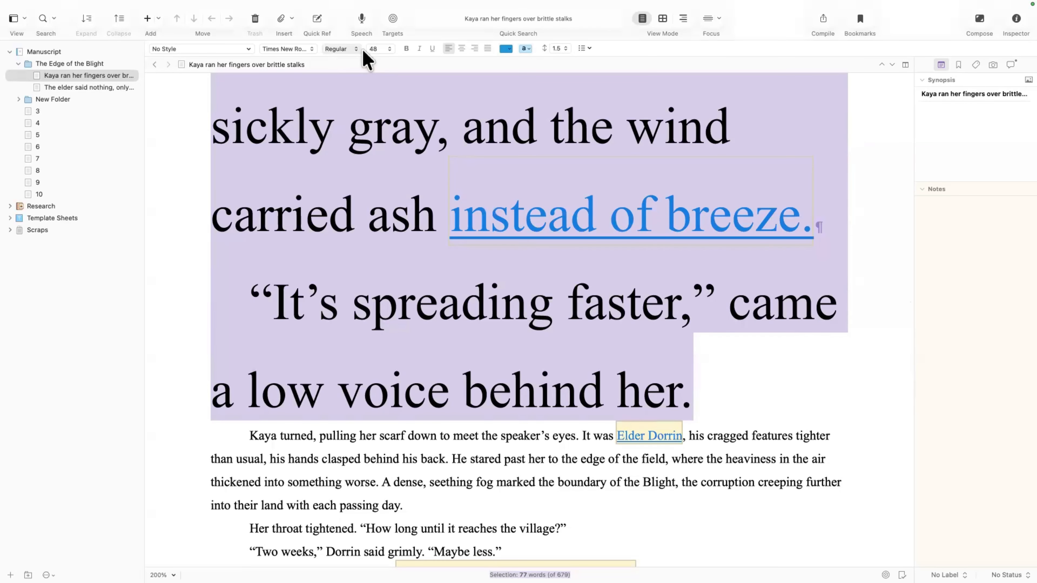
# - Undo the font size change on the opening paragraphs of the first scene
pyautogui.click(375, 49)
pyautogui.click(557, 181)
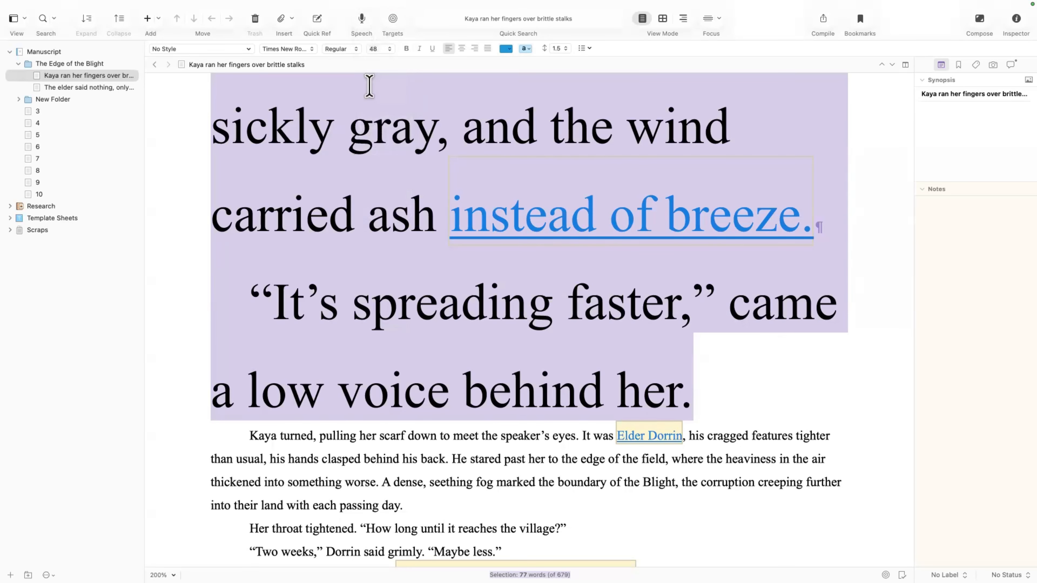
pyautogui.click(102, 8)
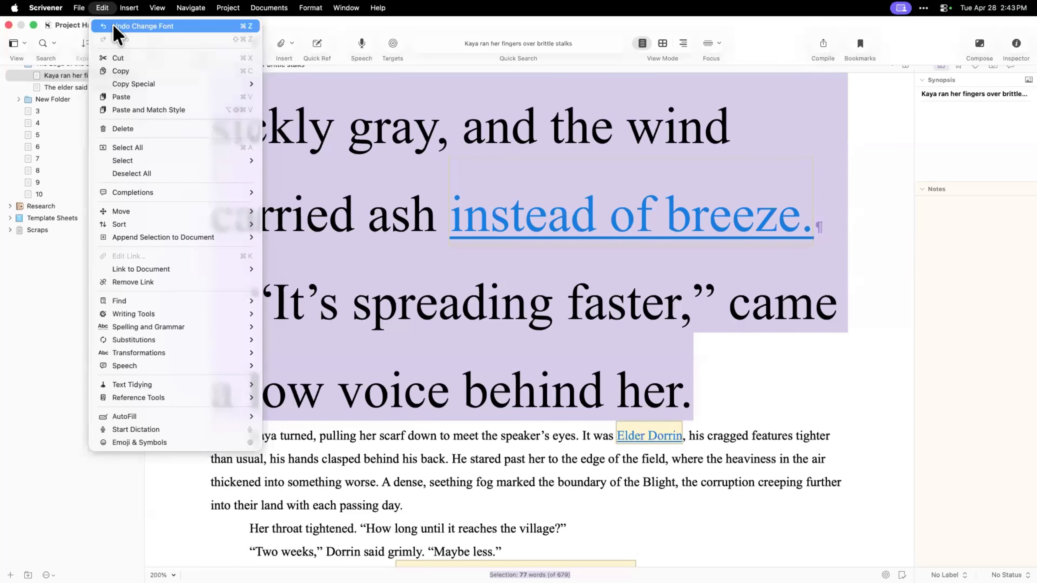
pyautogui.click(114, 26)
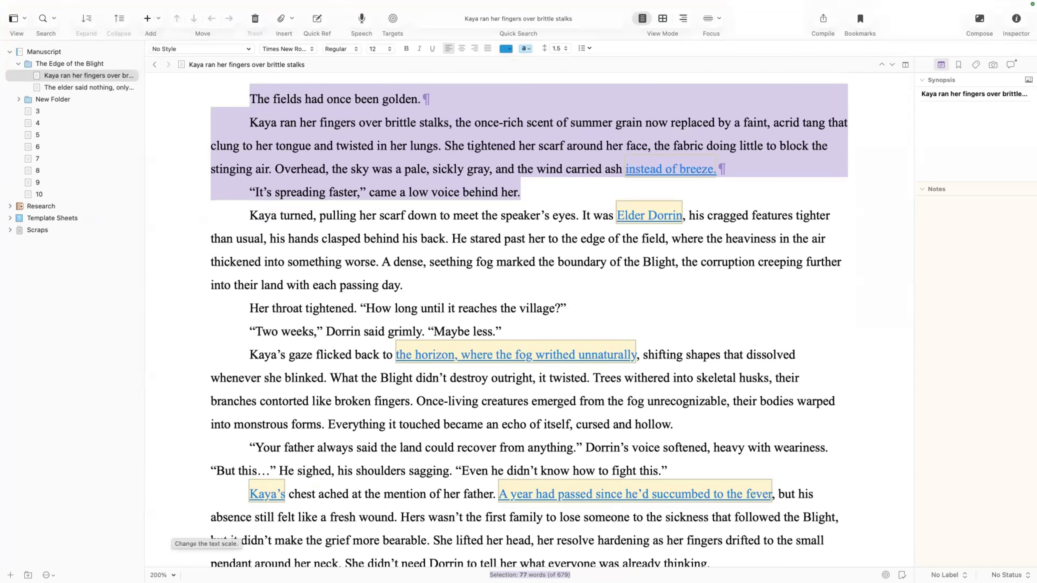
# - Try editor text scales of 300% and 600%, and set the scale to 50%
pyautogui.click(162, 575)
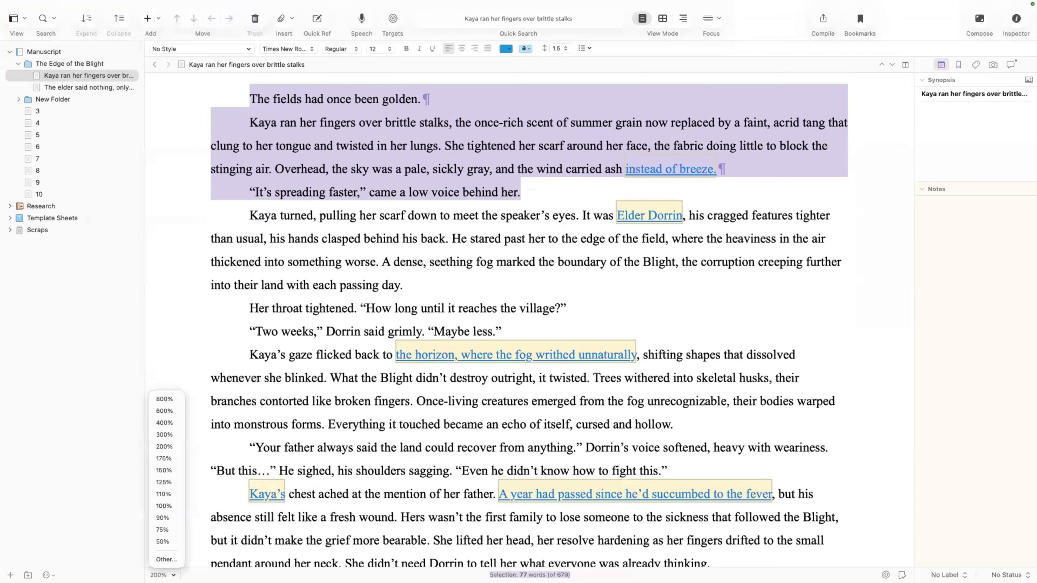
pyautogui.click(177, 435)
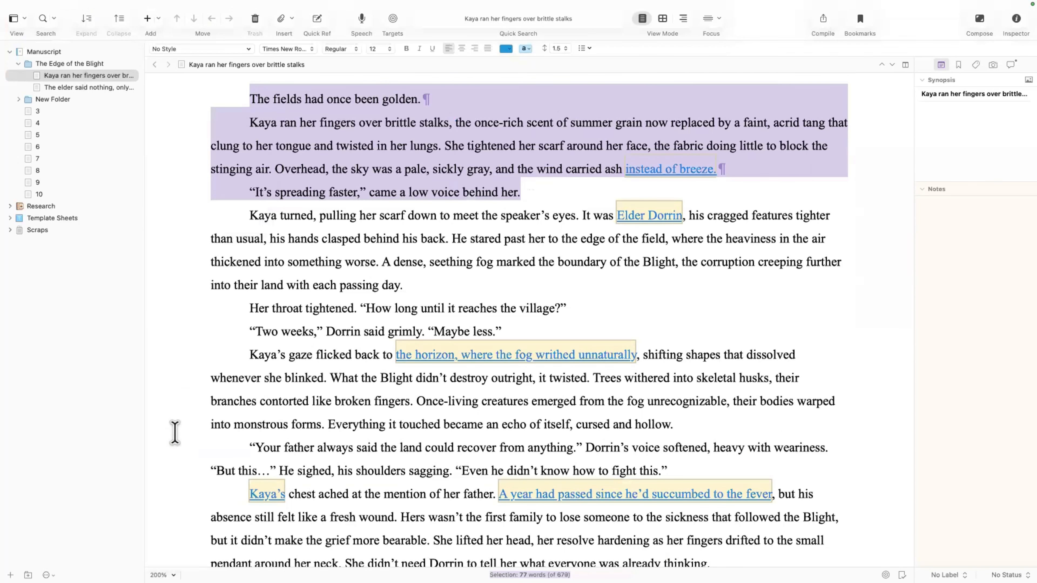
pyautogui.click(163, 575)
pyautogui.click(167, 411)
pyautogui.click(163, 575)
pyautogui.click(168, 541)
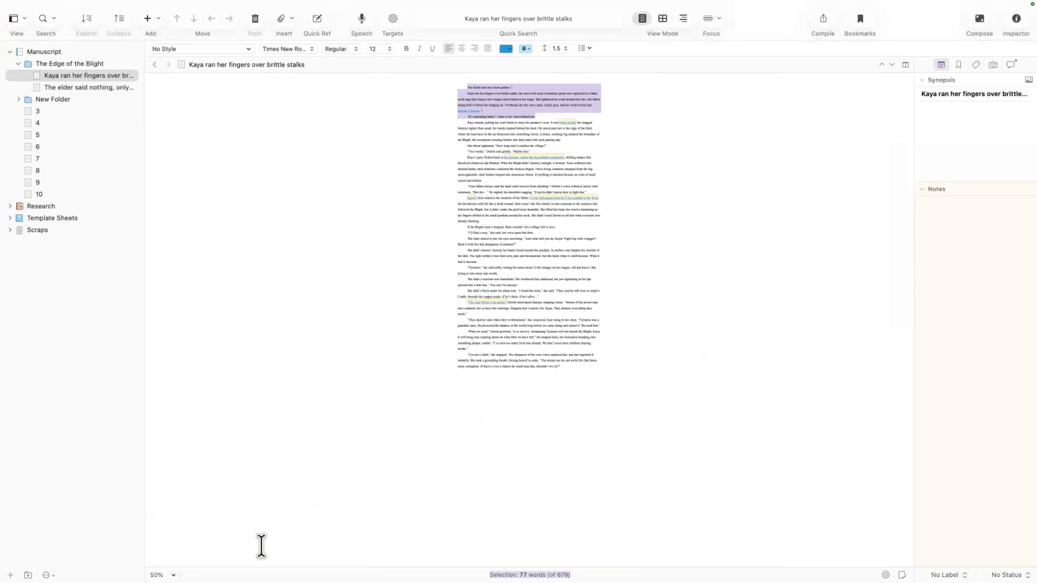
# - Set the editor text scale to 200%, check it in other manuscript documents, and return to the first scene
pyautogui.click(163, 575)
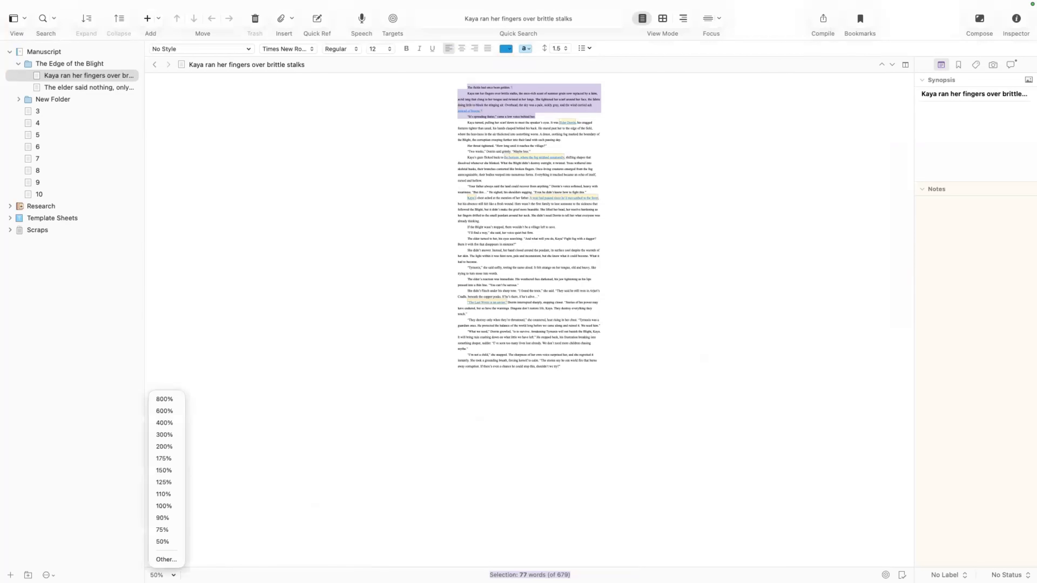
pyautogui.click(166, 446)
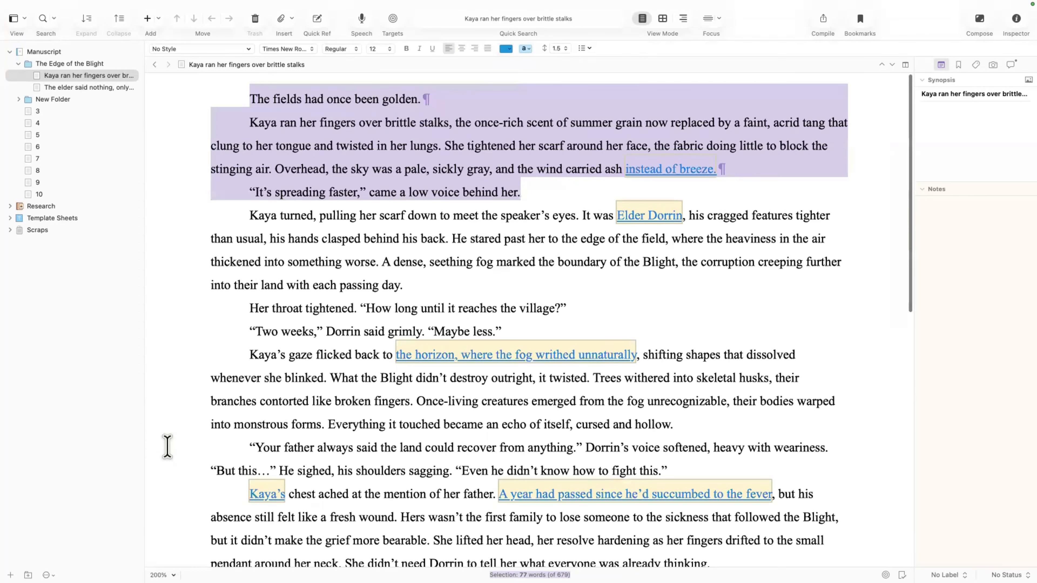
pyautogui.click(86, 85)
pyautogui.click(60, 121)
pyautogui.click(87, 87)
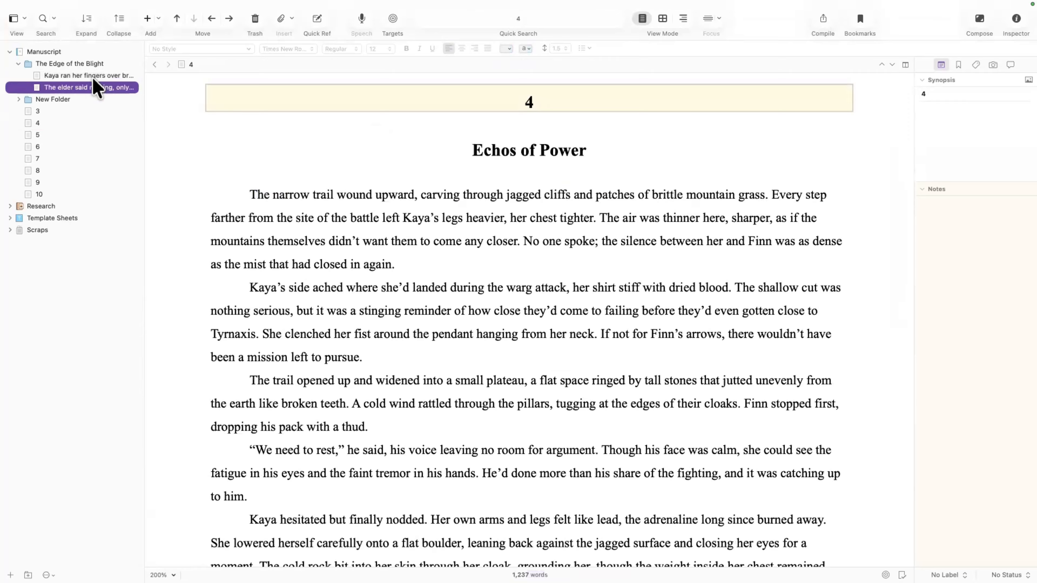
pyautogui.click(88, 75)
pyautogui.click(265, 213)
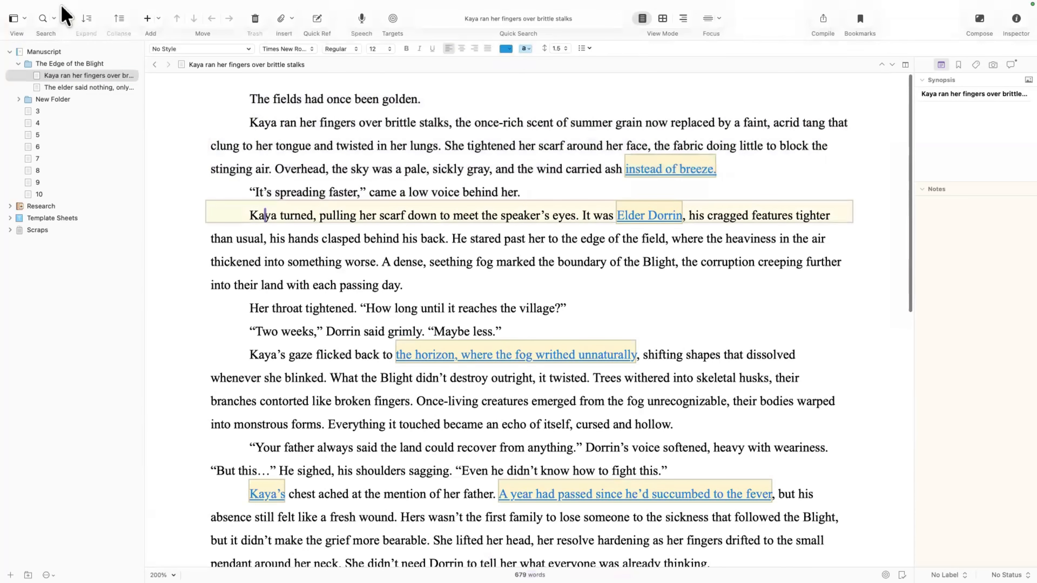
# - Examine the default text zoom choices in the application's editing settings, and close the settings without changing anything
pyautogui.moveTo(62, 7)
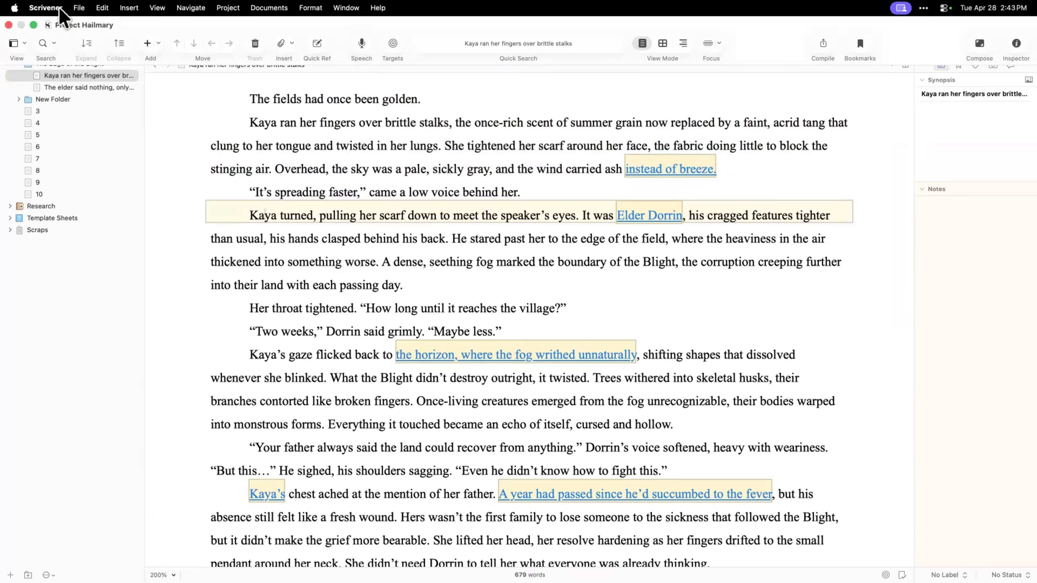
pyautogui.click(44, 8)
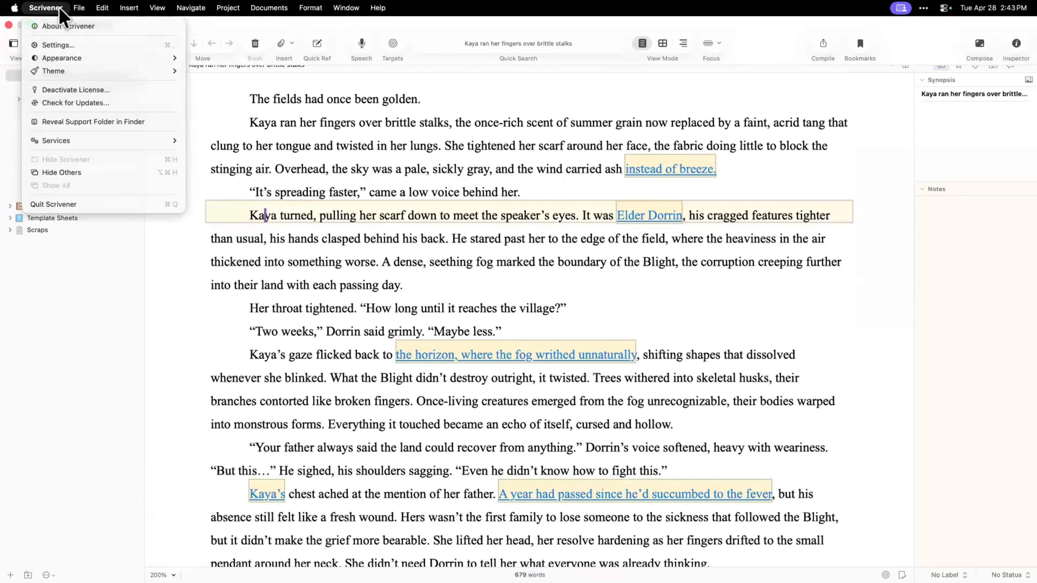
pyautogui.click(60, 44)
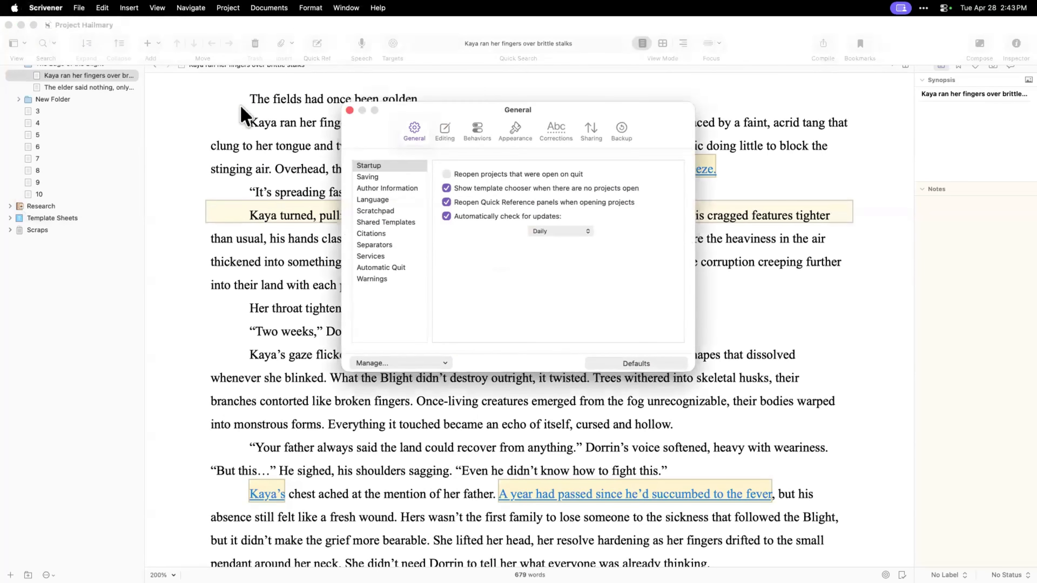
pyautogui.click(445, 131)
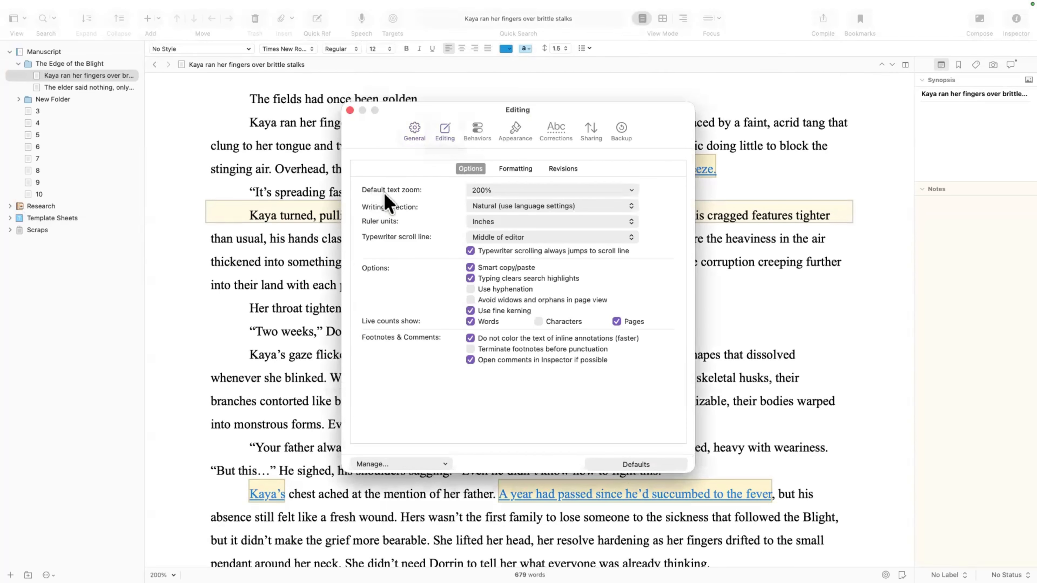
pyautogui.click(482, 192)
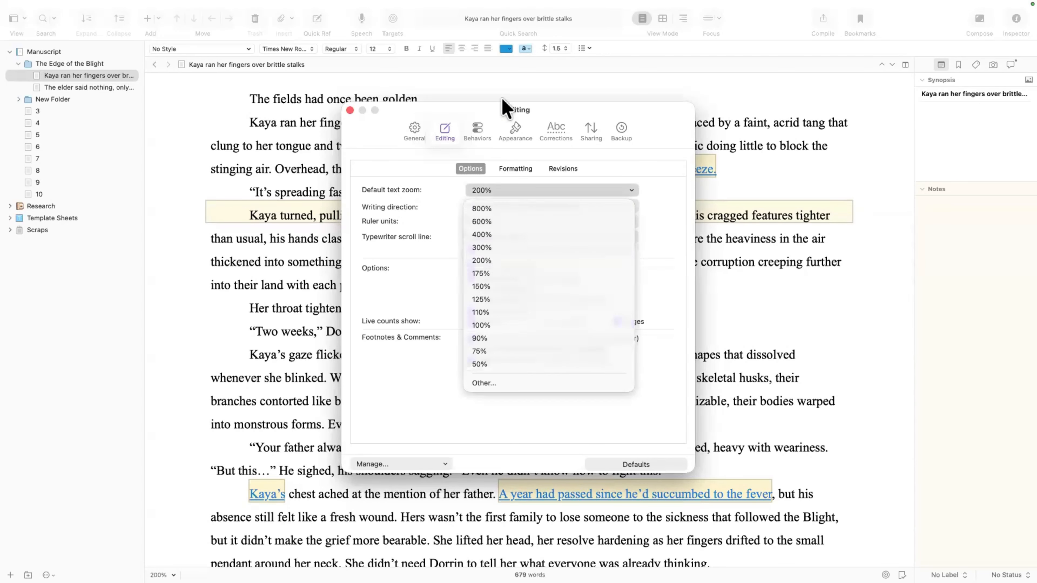
pyautogui.click(667, 297)
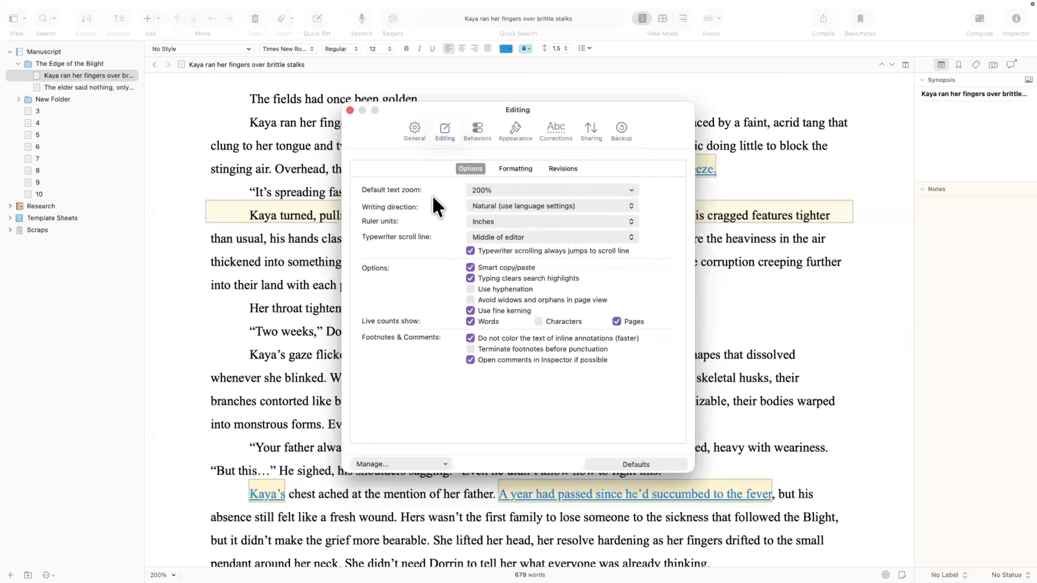
pyautogui.click(350, 110)
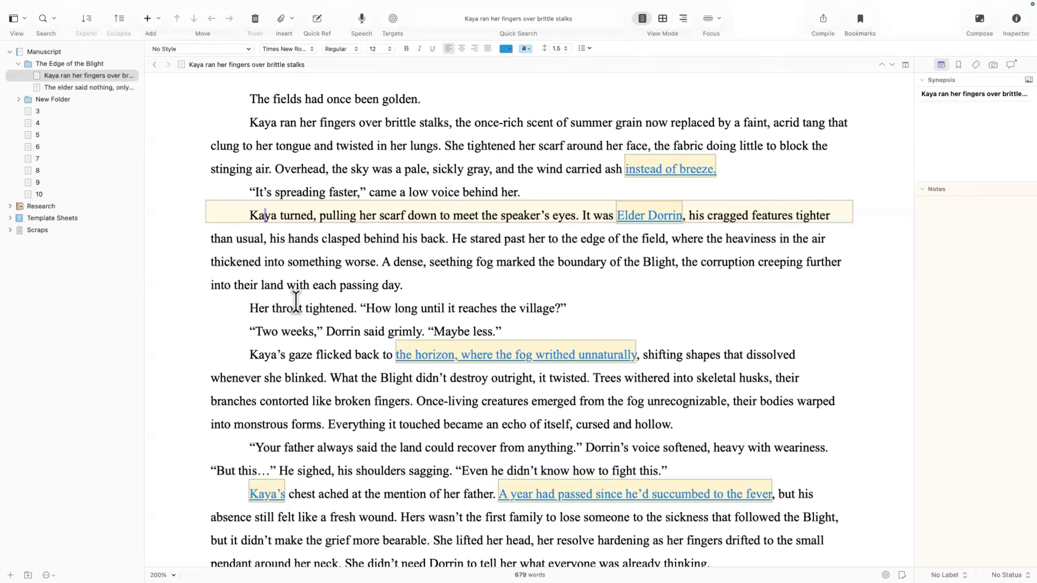
# - Split the editor into two side-by-side panes showing the first scene, and alternate the focus between them
pyautogui.click(905, 65)
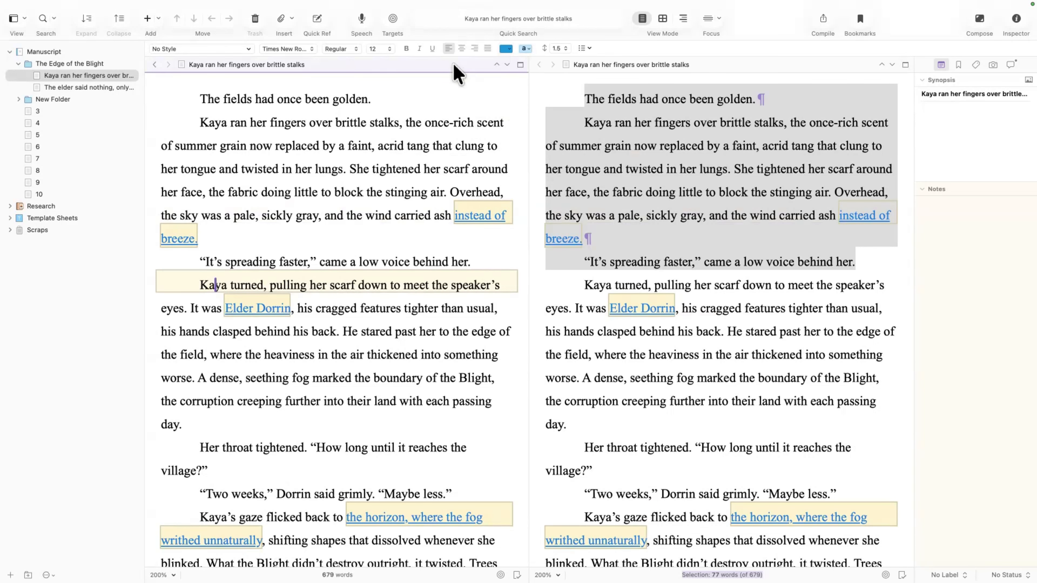
pyautogui.click(673, 115)
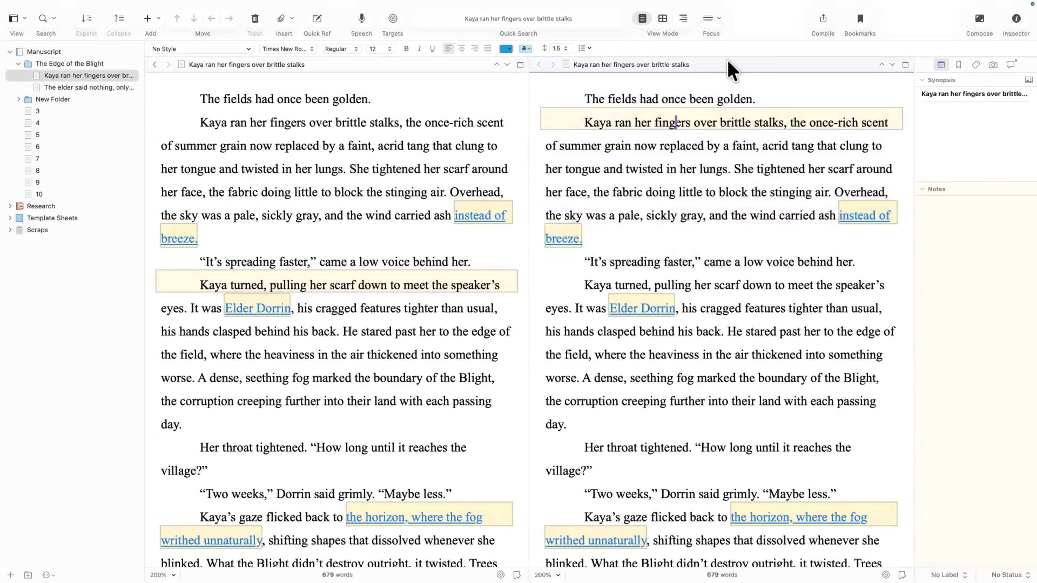
pyautogui.click(454, 123)
pyautogui.click(646, 188)
pyautogui.click(352, 188)
pyautogui.click(655, 190)
pyautogui.click(380, 168)
# - Lock the first of the two split editor panes in place on its current scene
pyautogui.click(182, 66)
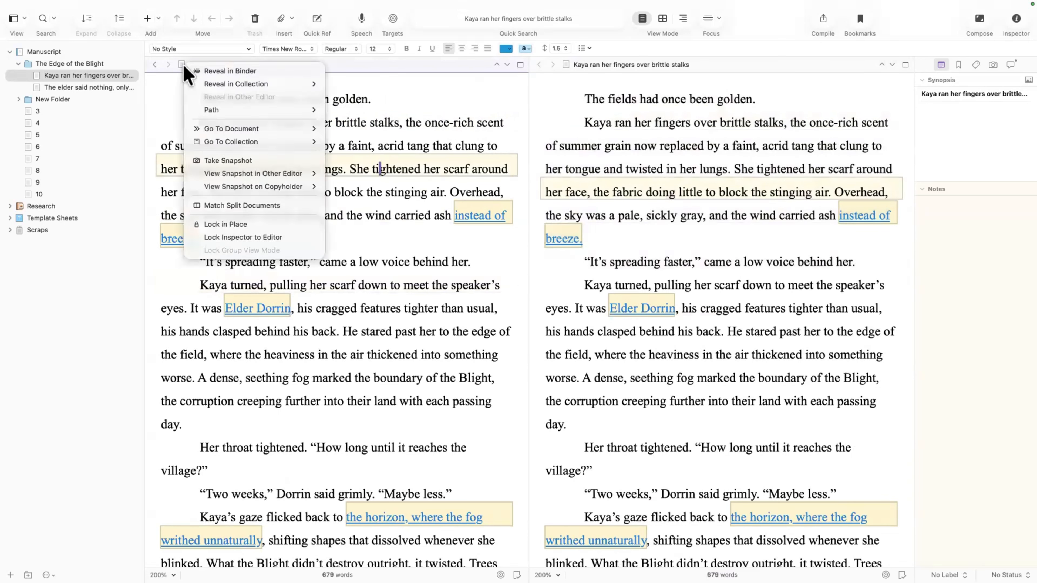
pyautogui.click(227, 224)
pyautogui.click(408, 169)
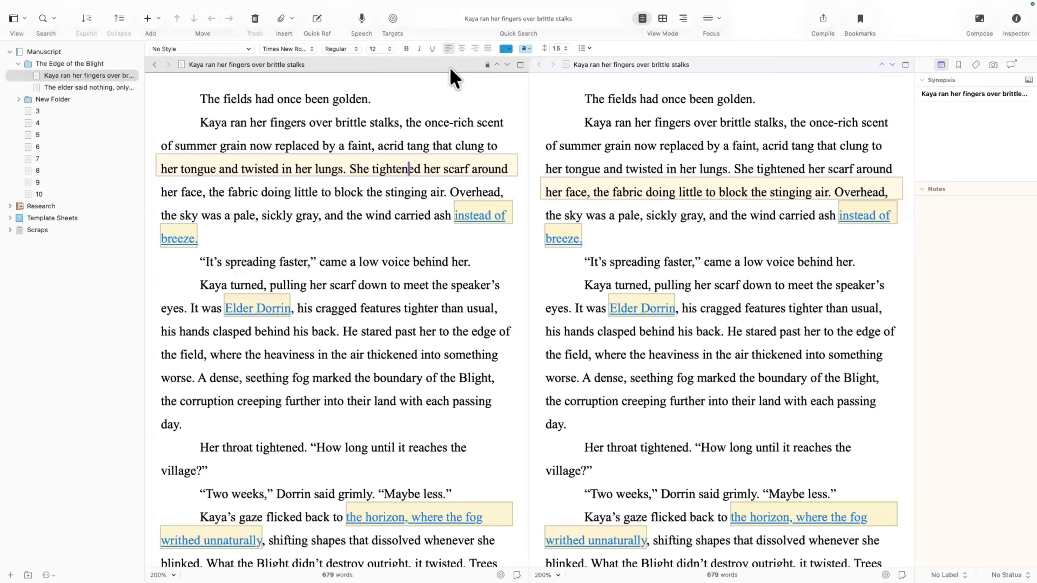
# - Alternate the focus between the locked and unlocked editor panes to compare their header bars
pyautogui.click(686, 123)
pyautogui.click(432, 123)
pyautogui.click(660, 159)
pyautogui.click(464, 160)
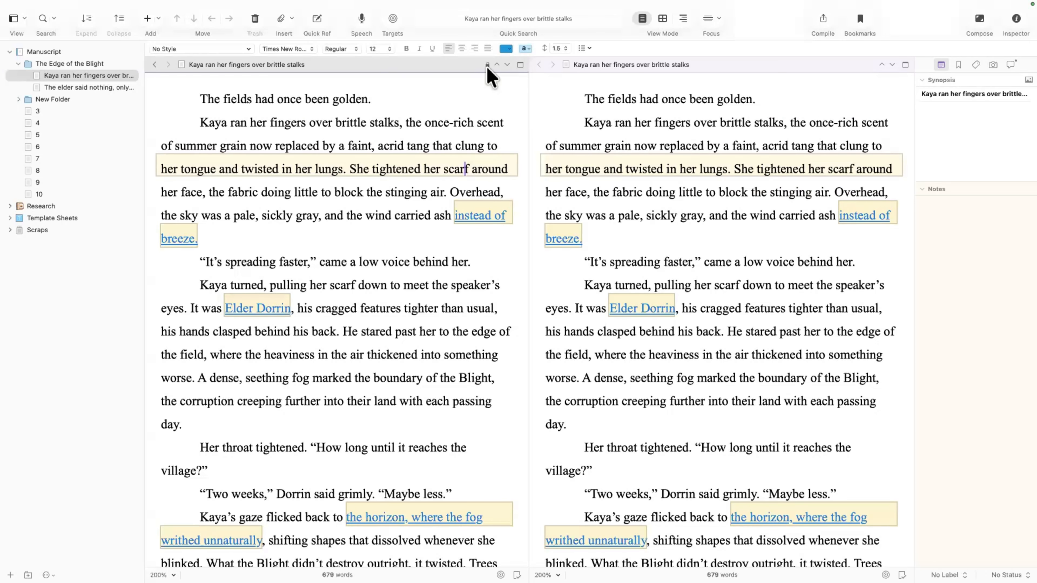
pyautogui.click(634, 147)
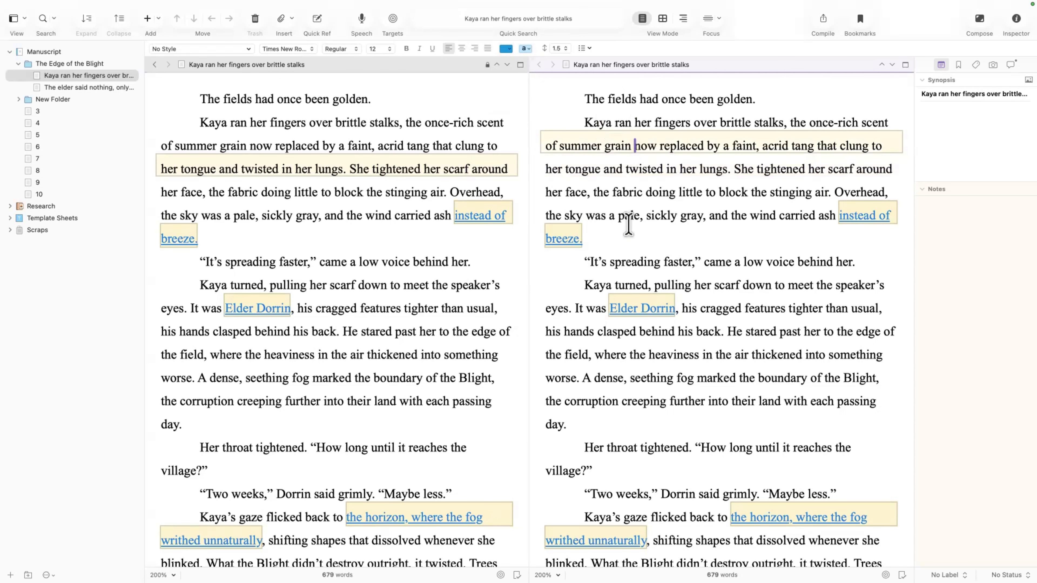
pyautogui.click(433, 177)
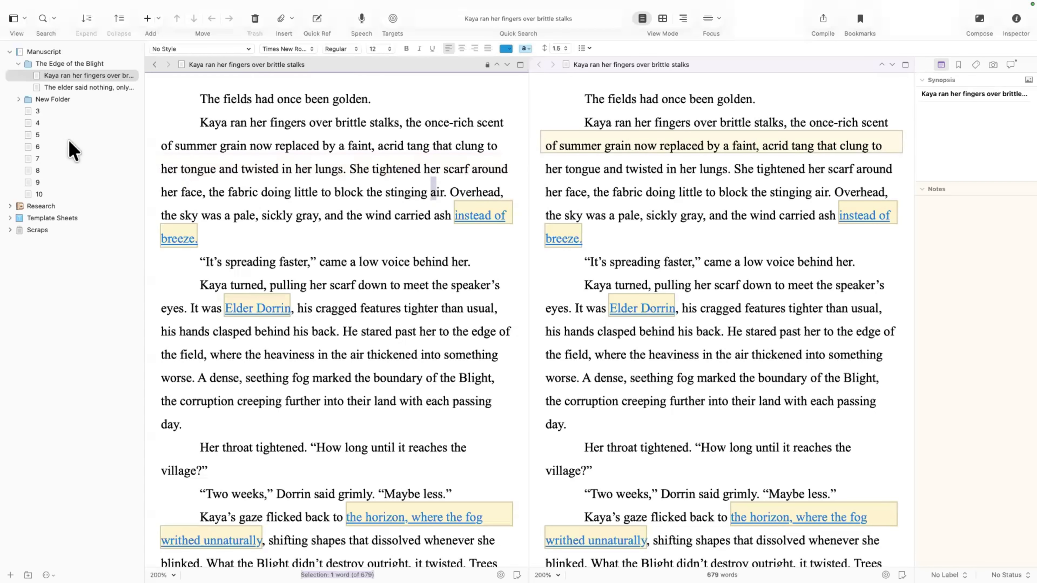
# - View chapters 3 to 6 one after another in the second editor beside the locked opening scene
pyautogui.click(52, 114)
pyautogui.press('Down')
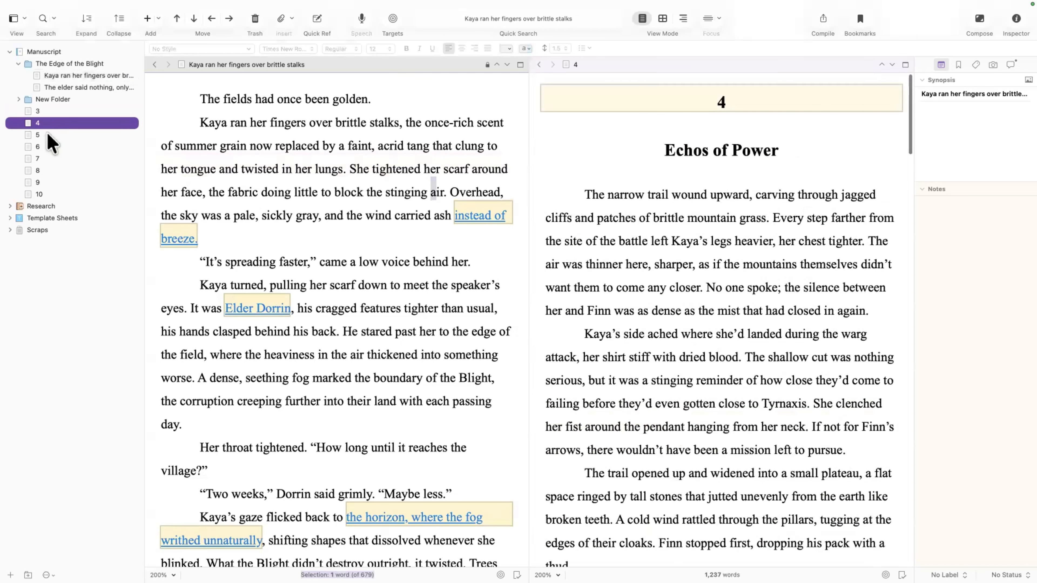
pyautogui.click(49, 137)
pyautogui.click(47, 147)
# - Expand the Research folder down to Character Art and view the Ned and Nyra images beside the manuscript
pyautogui.click(9, 206)
pyautogui.click(20, 220)
pyautogui.click(18, 218)
pyautogui.click(26, 229)
pyautogui.click(61, 243)
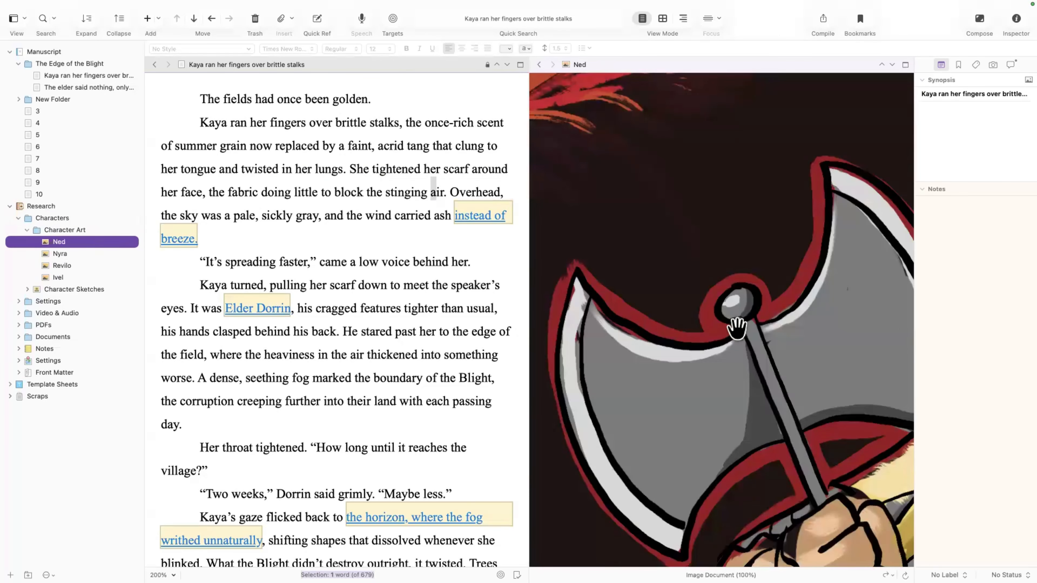
pyautogui.click(55, 253)
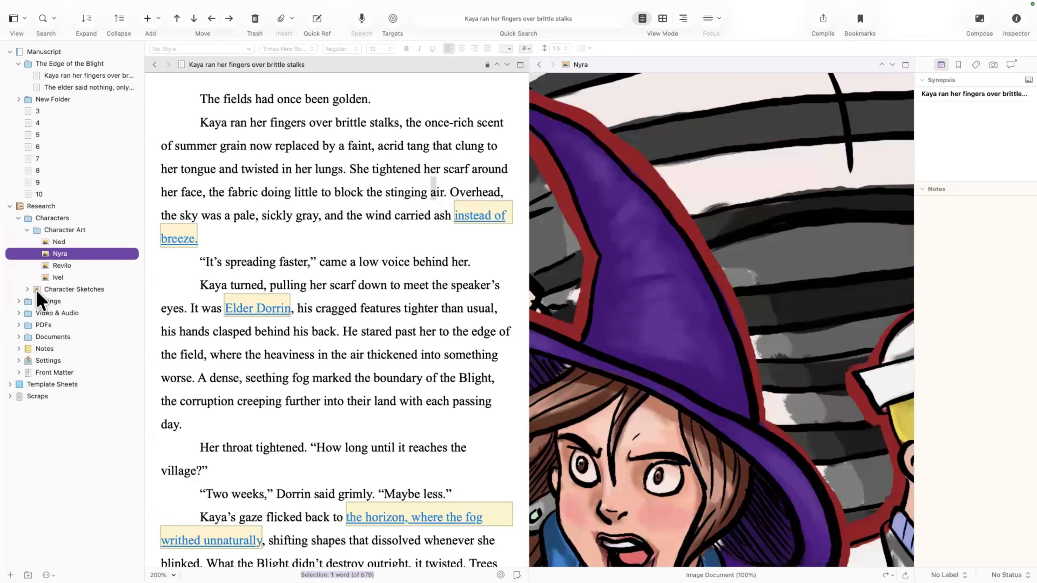
# - Add a new sketch to the Character Sketches folder and replace its Character Name placeholder with Kaya Dorrin in the heading's existing style
pyautogui.click(49, 291)
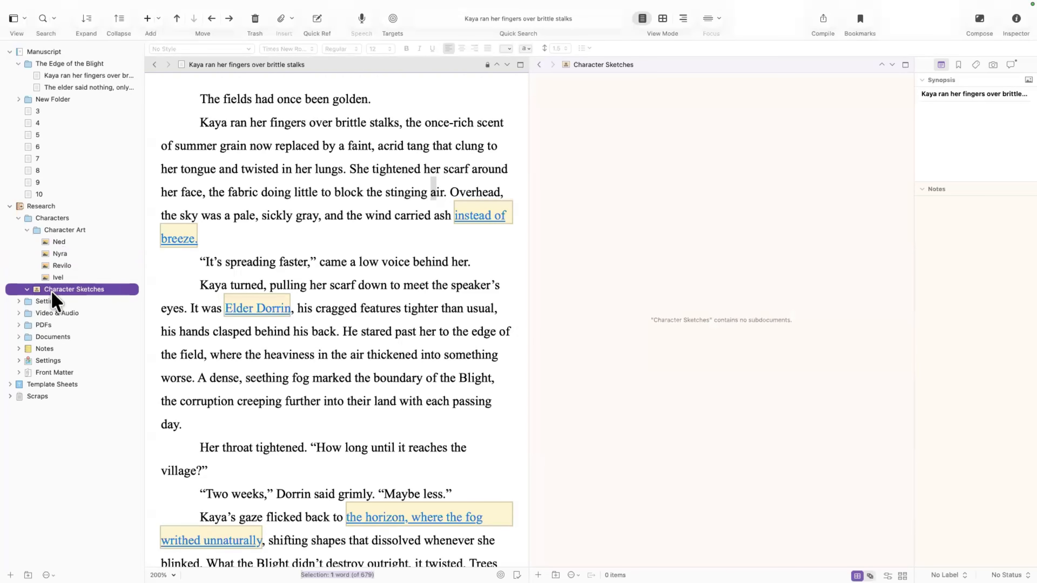
pyautogui.press('super+n')
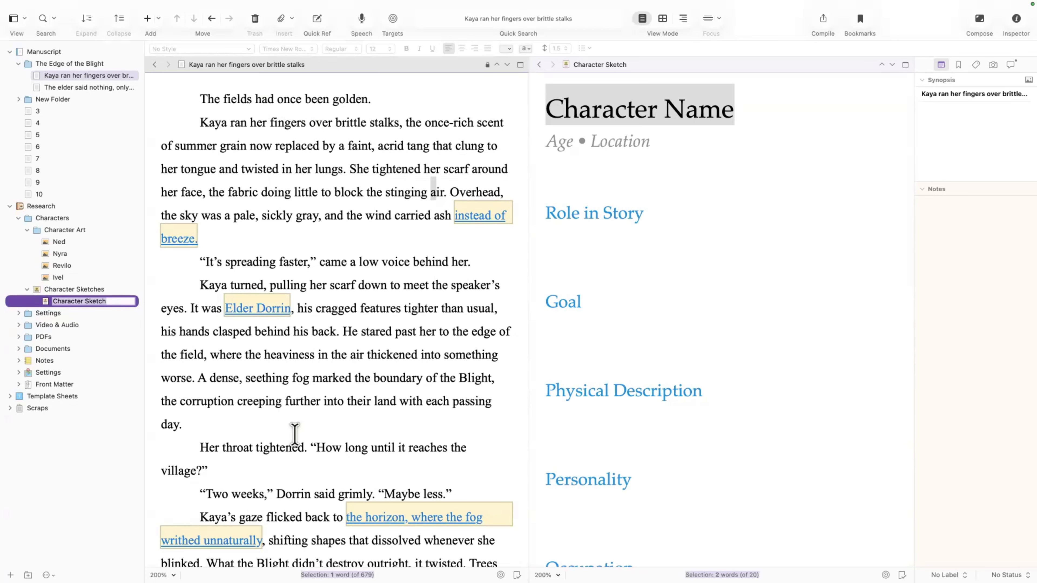
pyautogui.doubleClick(214, 285)
pyautogui.press('super+c')
pyautogui.click(624, 138)
pyautogui.click(726, 115)
pyautogui.moveTo(736, 110); pyautogui.dragTo(549, 107)
pyautogui.write('Kaya')
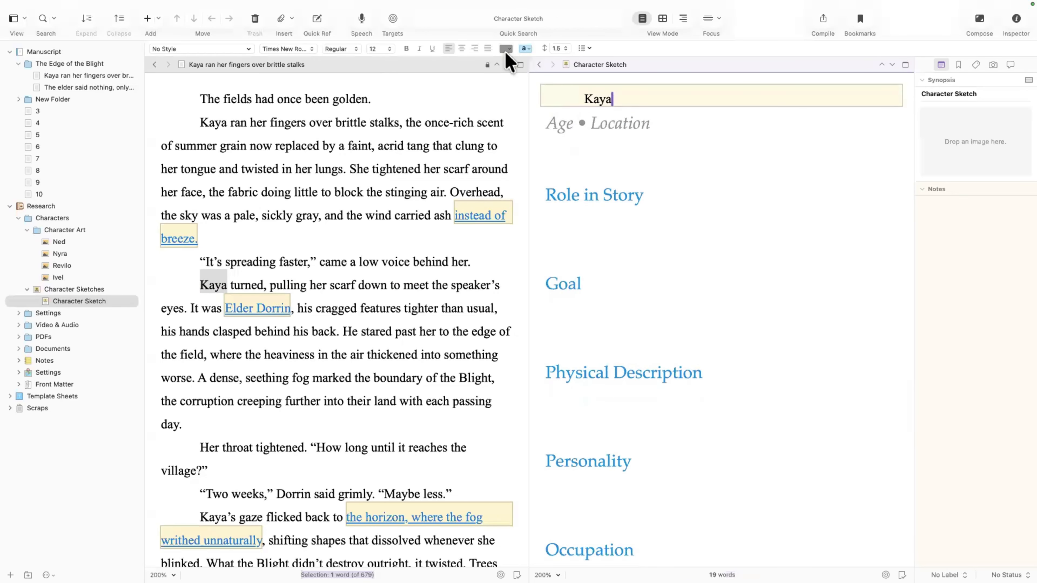
pyautogui.press('super+z')
pyautogui.click(102, 10)
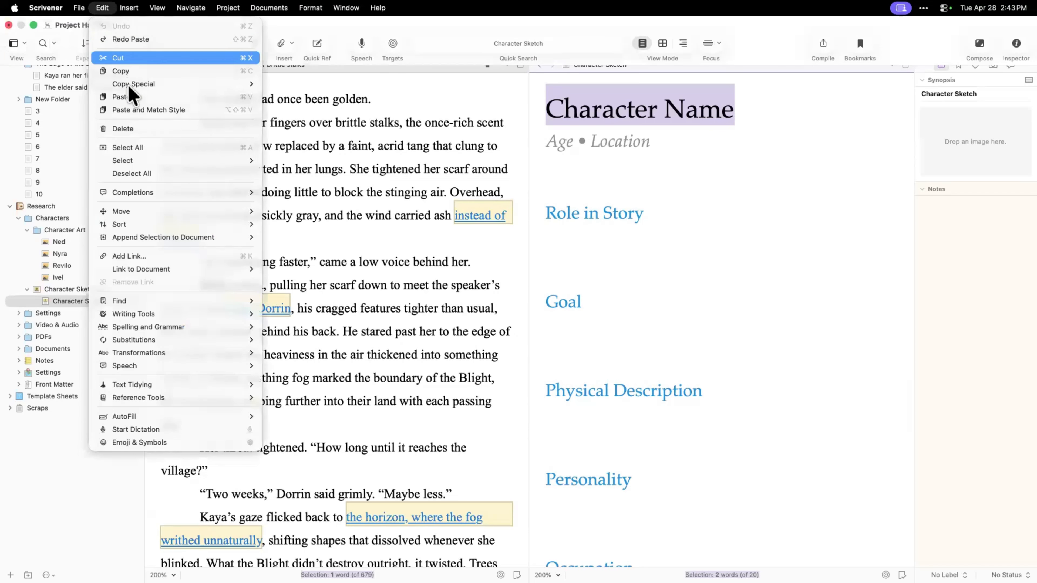
pyautogui.click(136, 110)
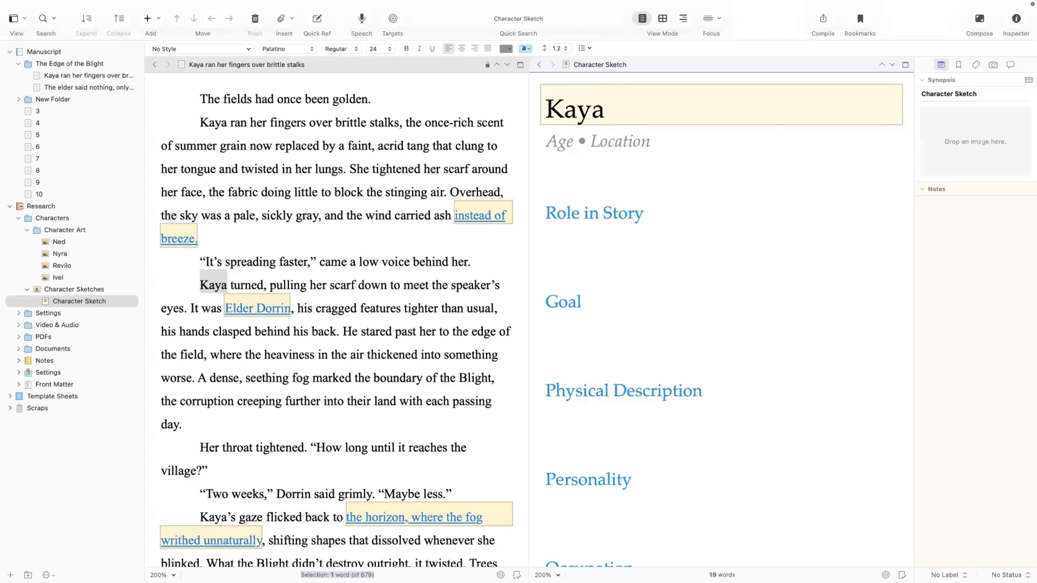
pyautogui.write('Dorrin')
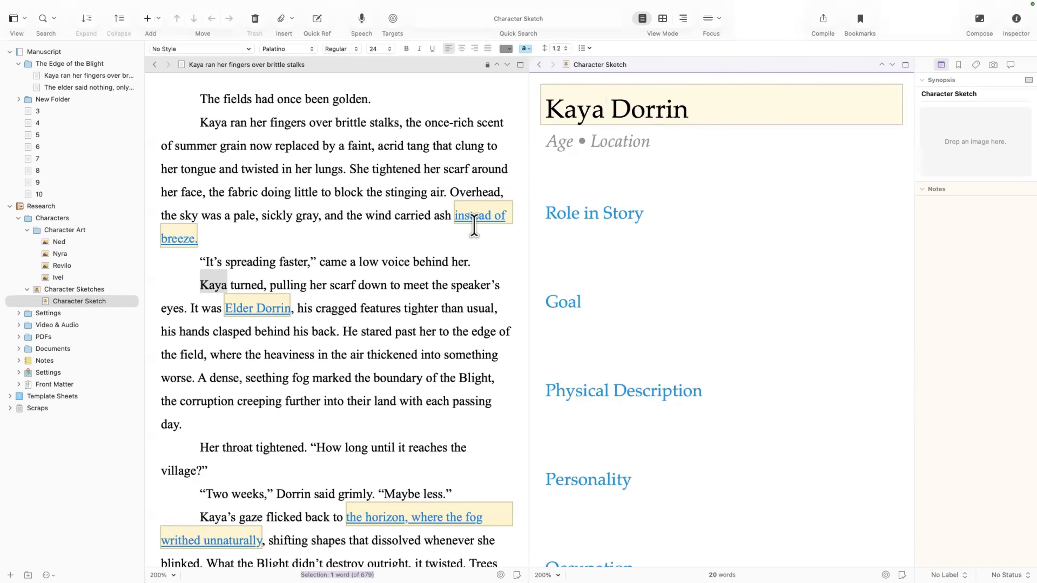
# - Replace the Age placeholder in the character sketch with 15
pyautogui.click(632, 172)
pyautogui.doubleClick(563, 147)
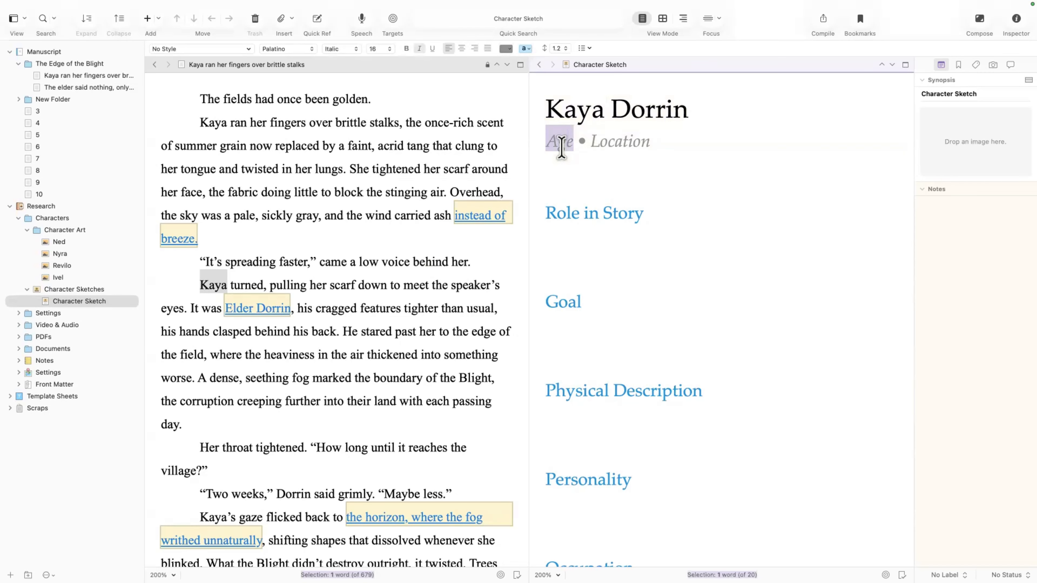
pyautogui.write('15')
# - Replace the Location placeholder with "The Blight" from the manuscript, keeping the placeholder's style and capitalizing the first word
pyautogui.doubleClick(606, 142)
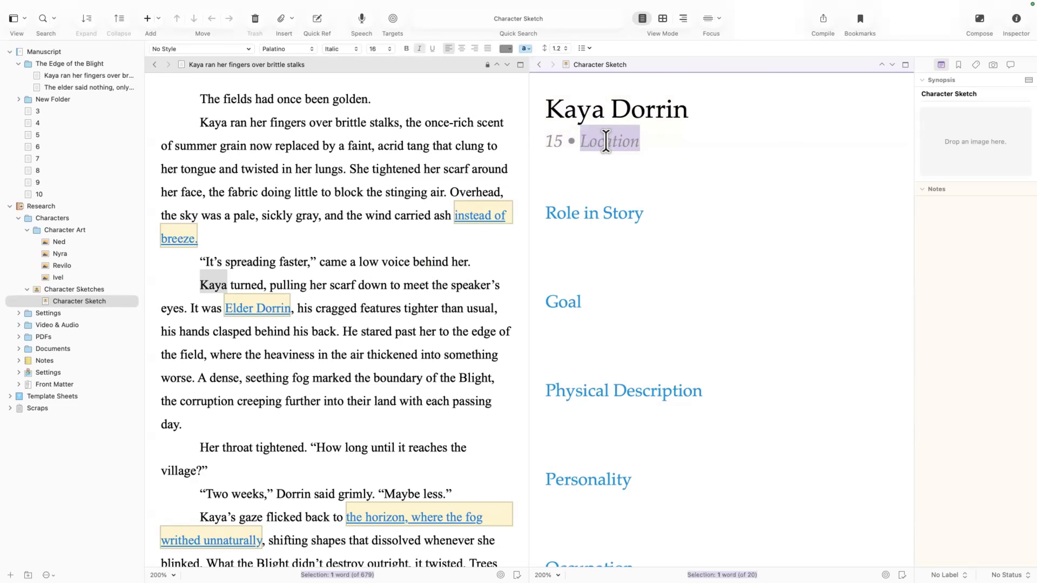
pyautogui.moveTo(495, 379); pyautogui.dragTo(439, 380)
pyautogui.press('super+c')
pyautogui.click(606, 143)
pyautogui.doubleClick(606, 142)
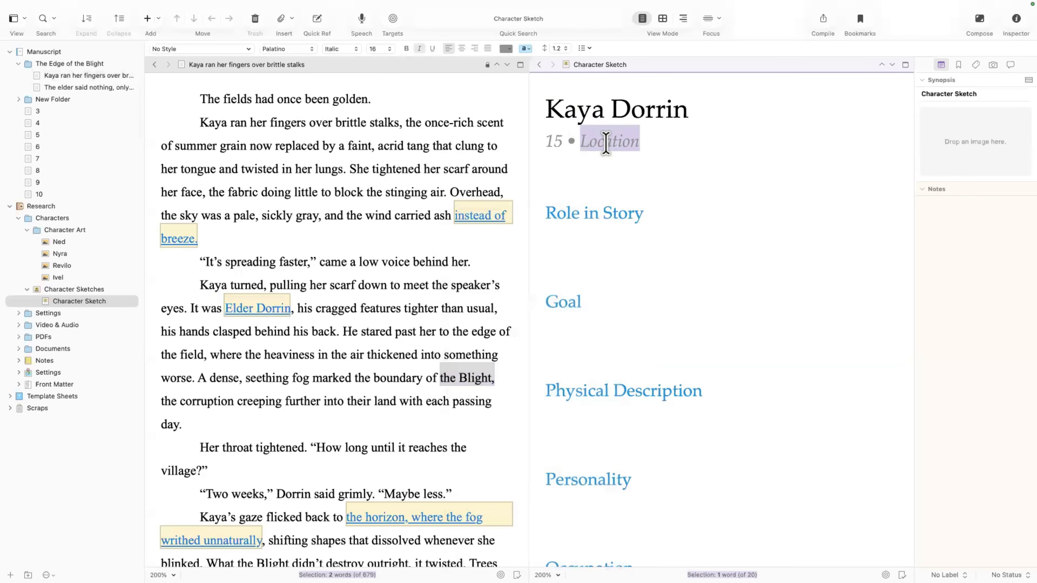
pyautogui.press('super+v')
pyautogui.press('super+z')
pyautogui.click(102, 7)
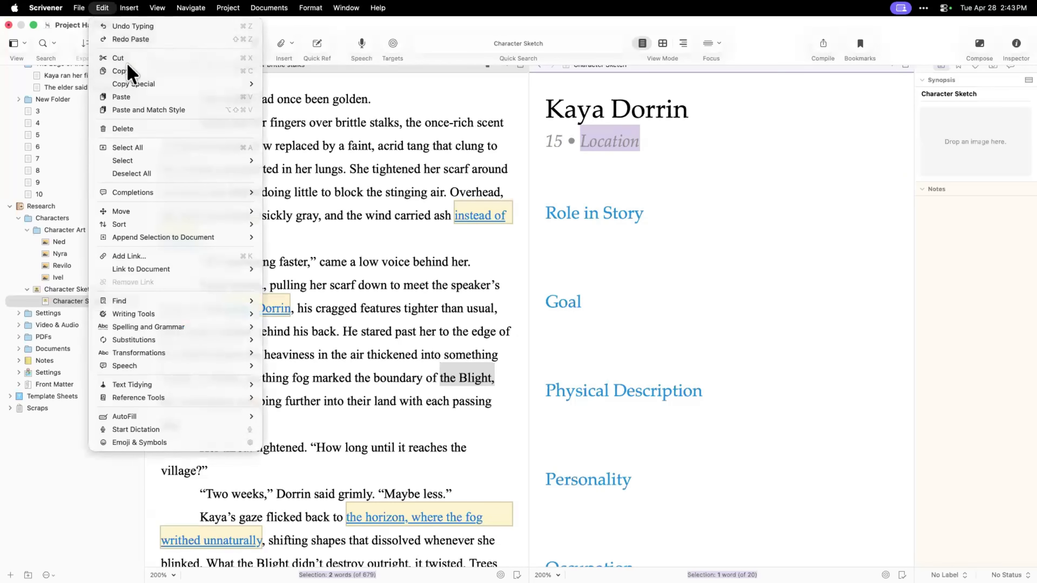
pyautogui.click(147, 111)
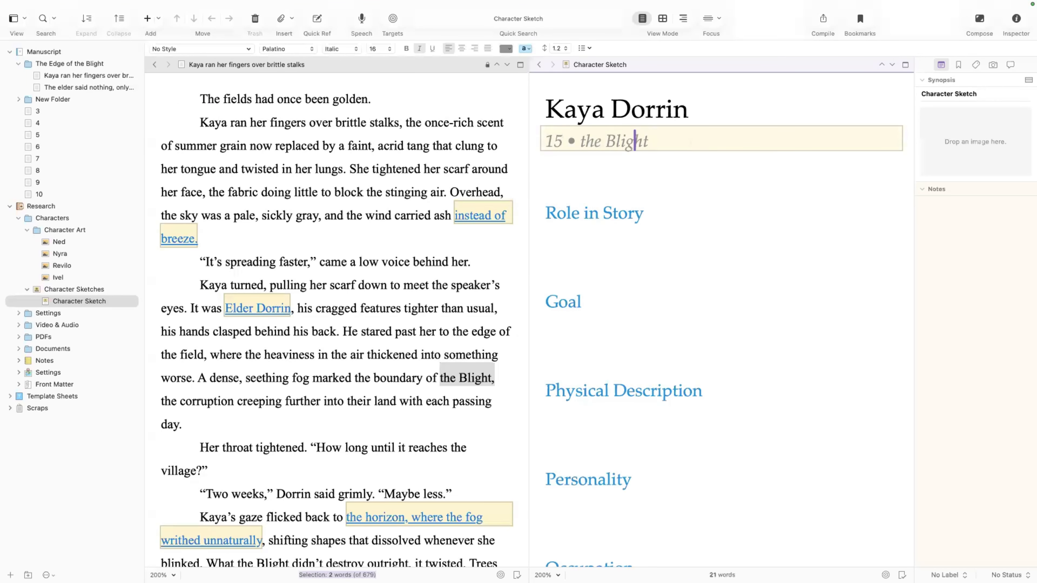
pyautogui.hotkey('shift', 'Right')
pyautogui.write('T')
# - Look over the sketch's remaining sections, from Role in Story and Goal onward
pyautogui.press('Down')
pyautogui.press('Down')
pyautogui.press('Down')
pyautogui.scroll(-3, 671, 278)
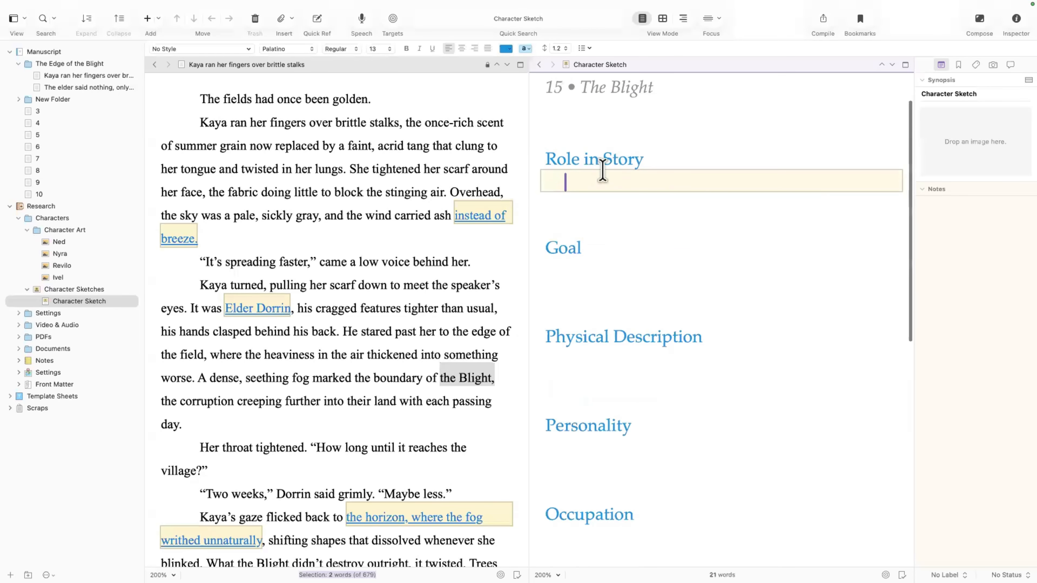
pyautogui.scroll(3, 655, 201)
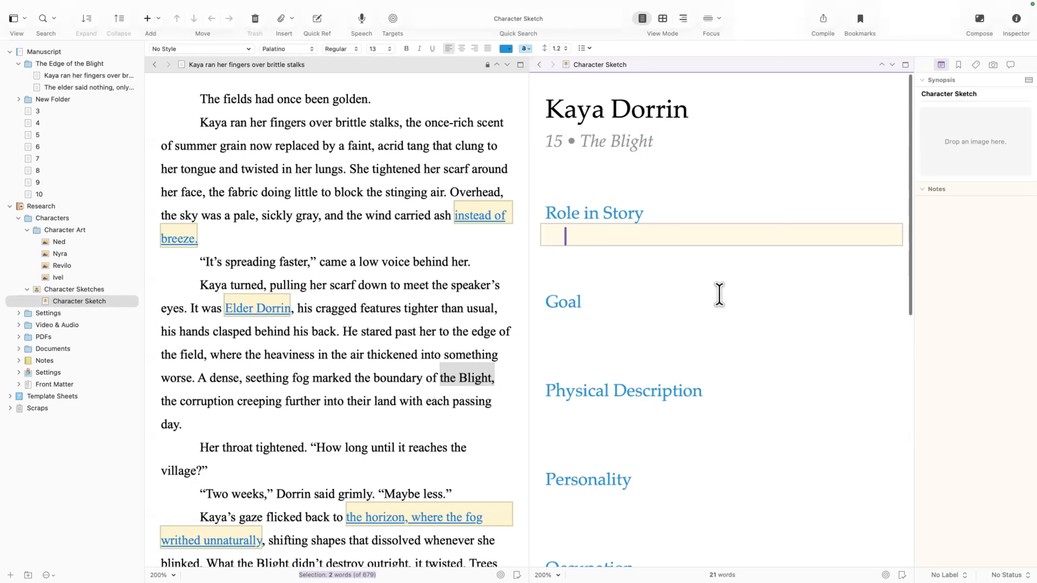
pyautogui.click(659, 302)
# - Expand the Video & Audio folder and view its sample audio file and Video Import Example beside the manuscript
pyautogui.click(18, 325)
pyautogui.click(57, 337)
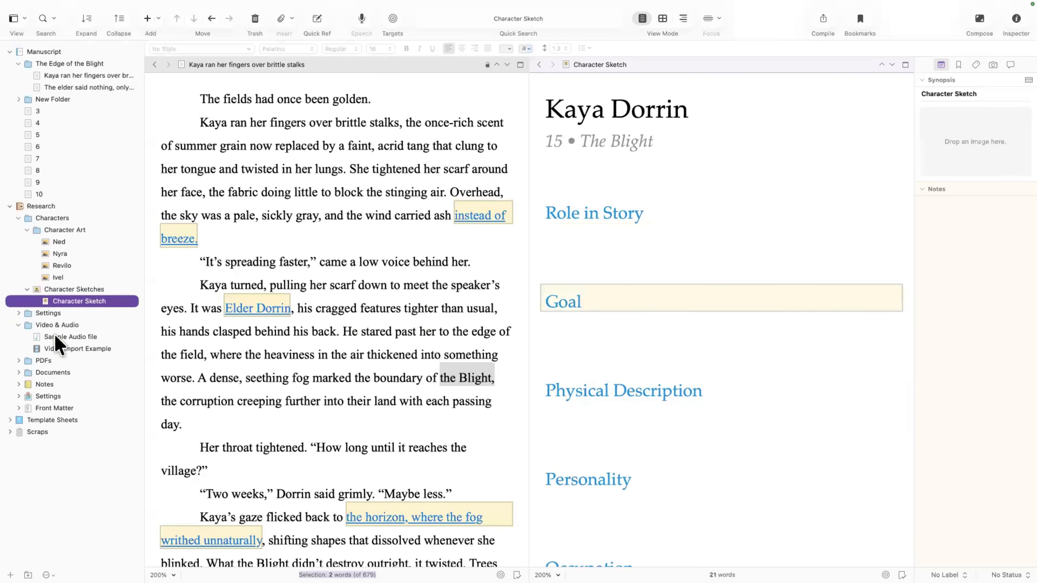
pyautogui.click(101, 351)
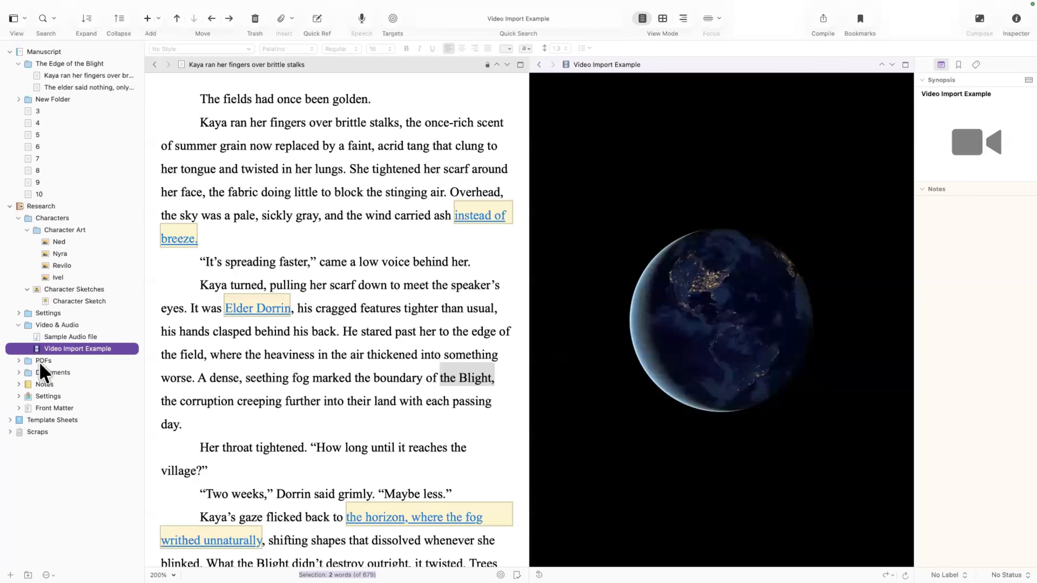
# - Expand the PDFs folder and read through the Shadows of the Wyrm PDF beside the manuscript scene
pyautogui.click(18, 361)
pyautogui.click(53, 373)
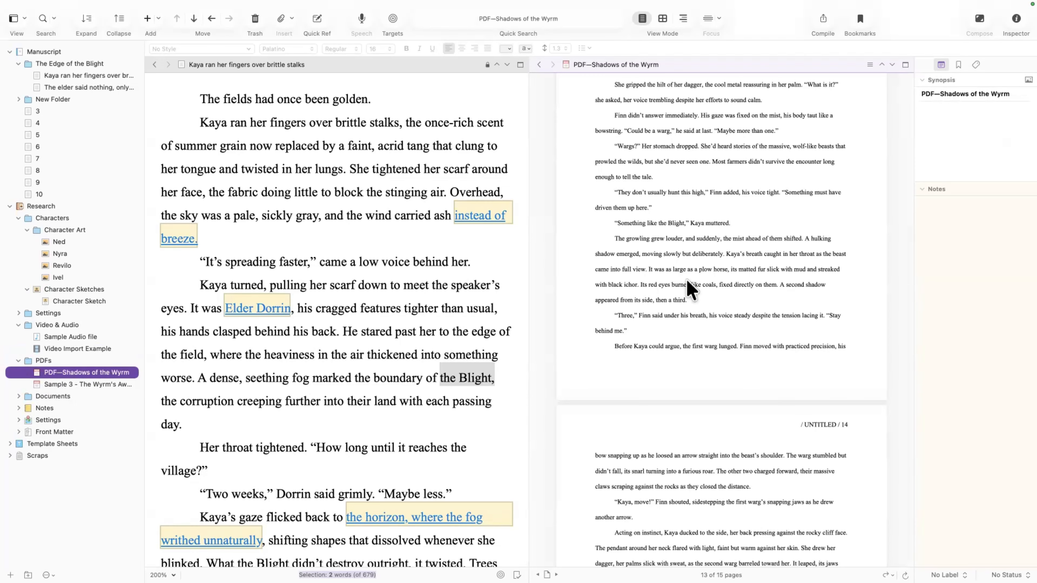
pyautogui.scroll(20, 687, 241)
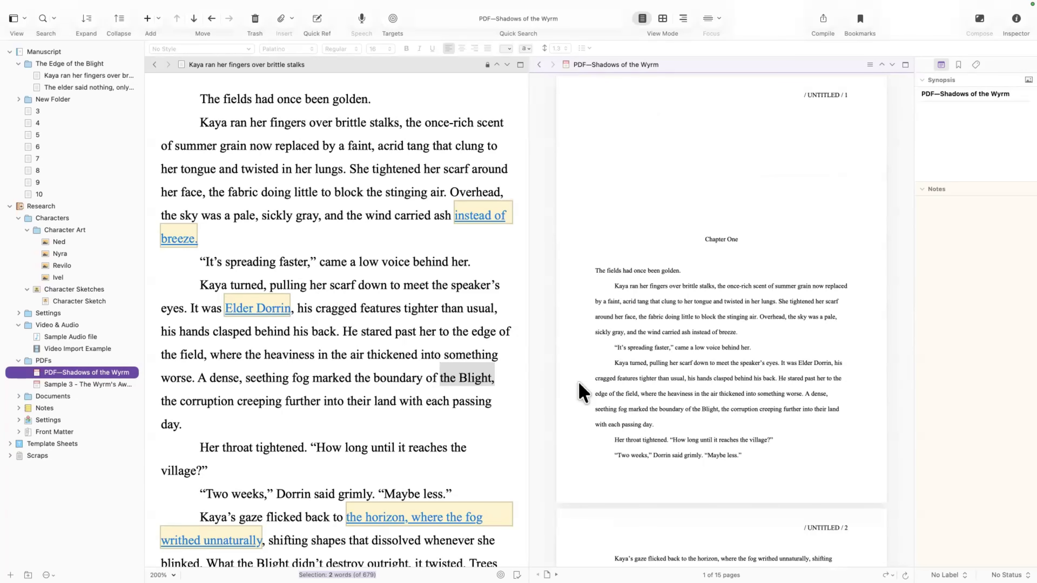
pyautogui.scroll(-8, 588, 397)
pyautogui.scroll(-10, 335, 311)
# - Open the Sample 3 - The Wyrm's Awakening PDF in the second editor and compare it with the manuscript scene
pyautogui.click(75, 386)
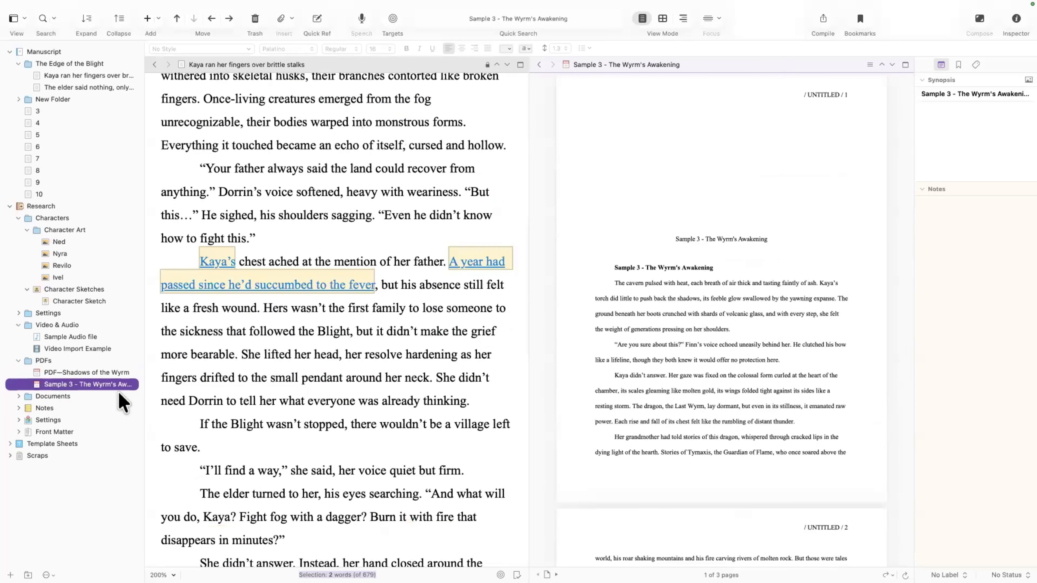
pyautogui.scroll(-10, 342, 345)
pyautogui.scroll(20, 368, 339)
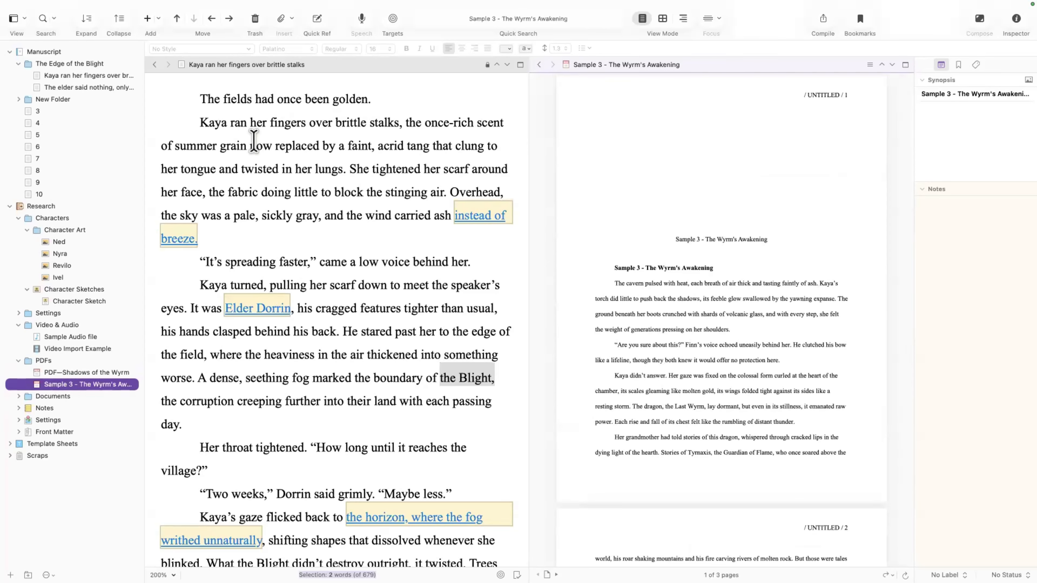
# - Close the second editor and try to open chapters 9 and 6 in the locked scene's editor
pyautogui.click(520, 65)
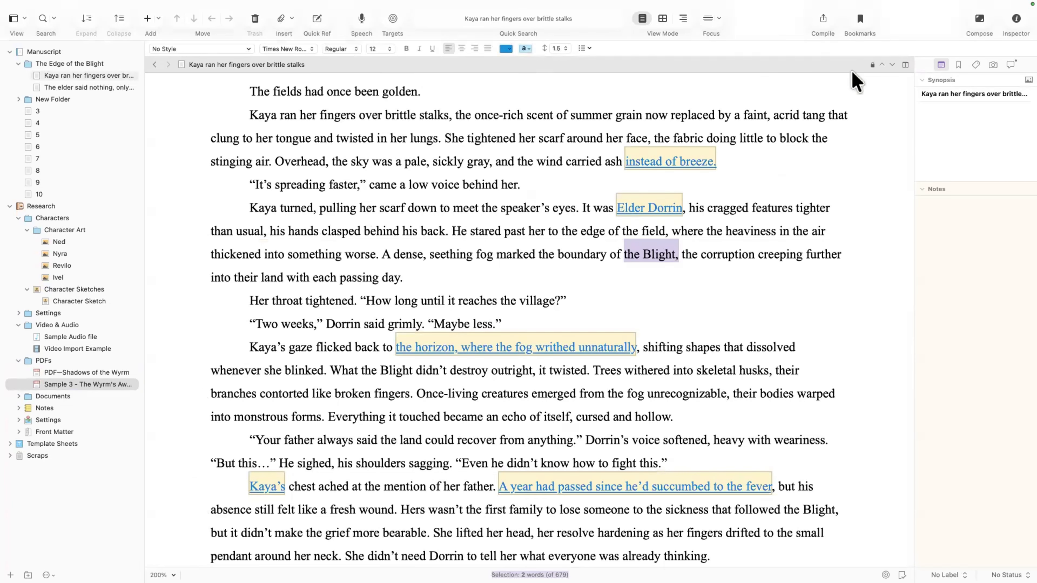
pyautogui.click(47, 182)
pyautogui.click(45, 147)
pyautogui.click(51, 184)
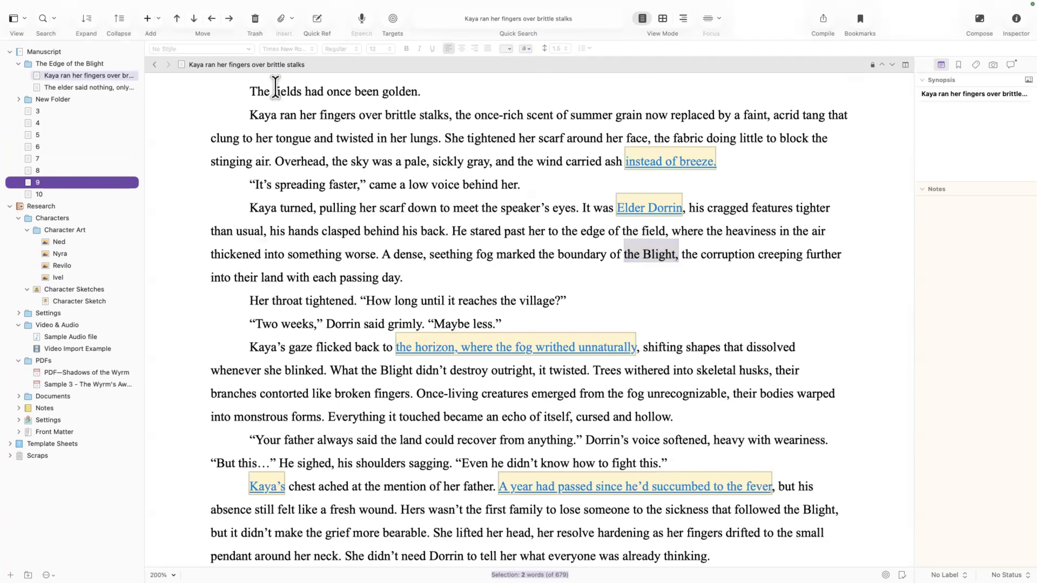
# - Unlock the editor that holds the opening scene
pyautogui.click(181, 65)
pyautogui.click(216, 225)
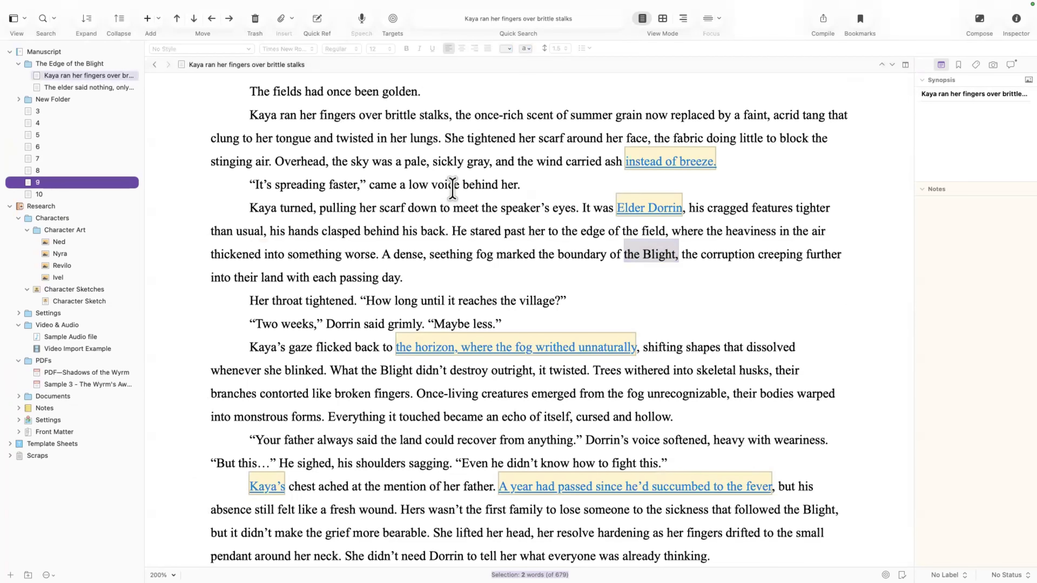
# - Split the editor, alternate the split between horizontal and vertical several times, and return to a single editor
pyautogui.click(905, 66)
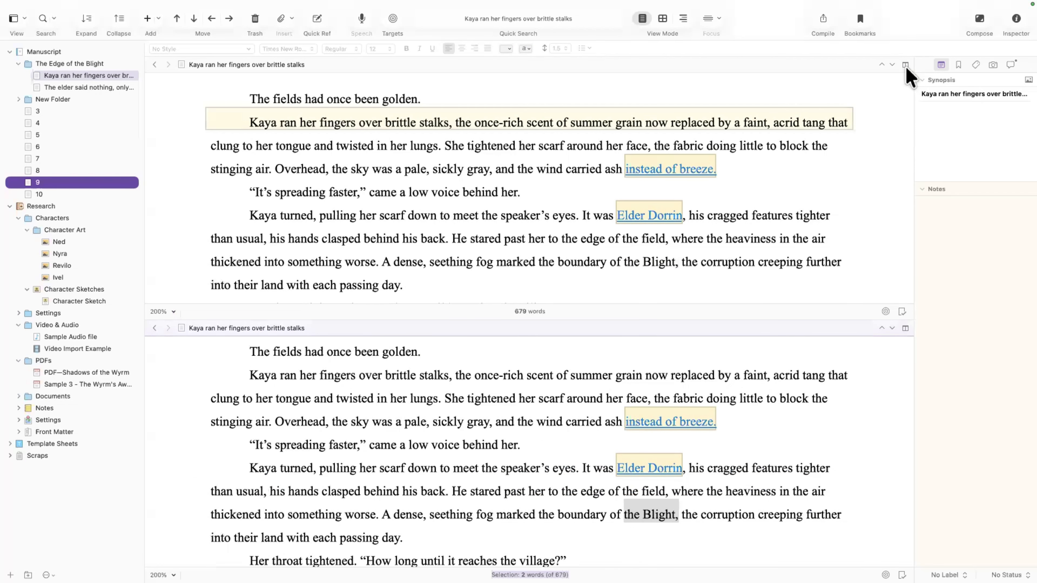
pyautogui.keyDown('alt'); pyautogui.click(905, 66); pyautogui.keyUp('alt')
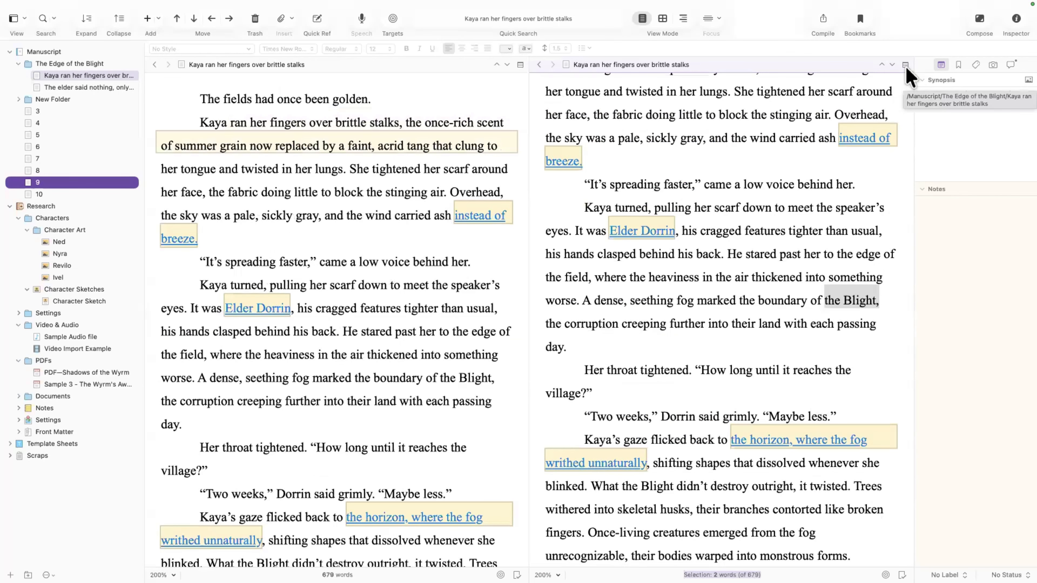
pyautogui.keyDown('alt'); pyautogui.click(905, 65); pyautogui.keyUp('alt')
pyautogui.keyDown('alt'); pyautogui.click(906, 65); pyautogui.keyUp('alt')
pyautogui.keyDown('alt'); pyautogui.click(905, 65); pyautogui.keyUp('alt')
pyautogui.keyDown('alt'); pyautogui.click(906, 65); pyautogui.keyUp('alt')
pyautogui.keyDown('alt'); pyautogui.click(906, 65); pyautogui.keyUp('alt')
pyautogui.keyDown('alt'); pyautogui.click(906, 65); pyautogui.keyUp('alt')
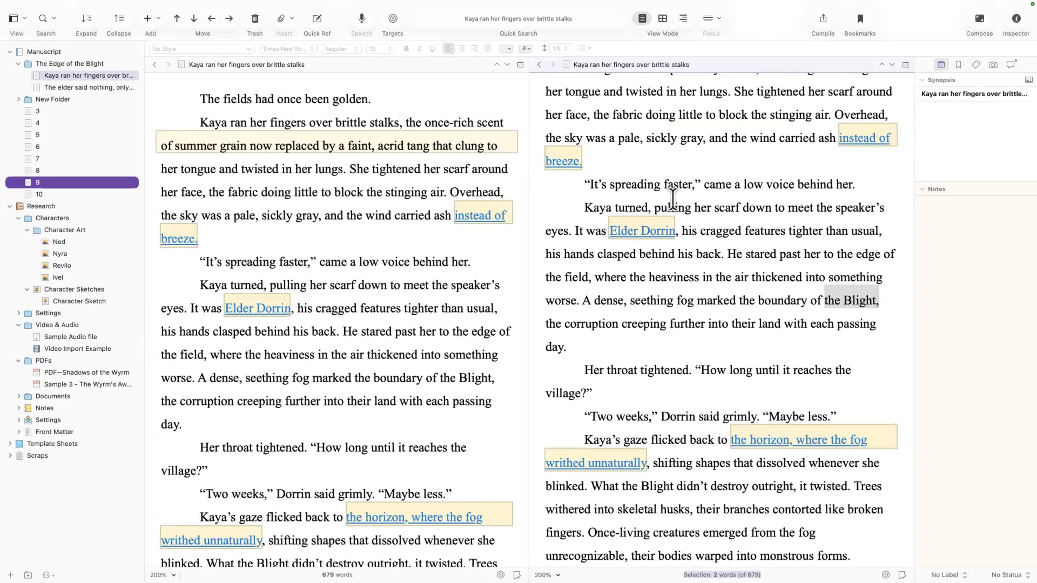
pyautogui.click(520, 65)
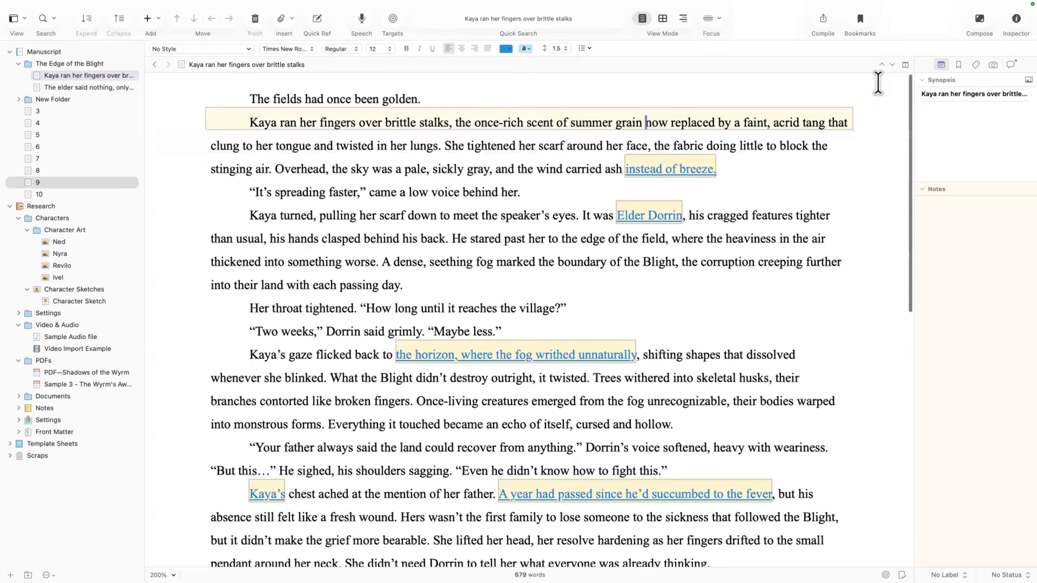
# - Search the help for "Editor Split" and examine where the No Split, Split Horizontally and Split Vertically commands are found
pyautogui.moveTo(317, 5)
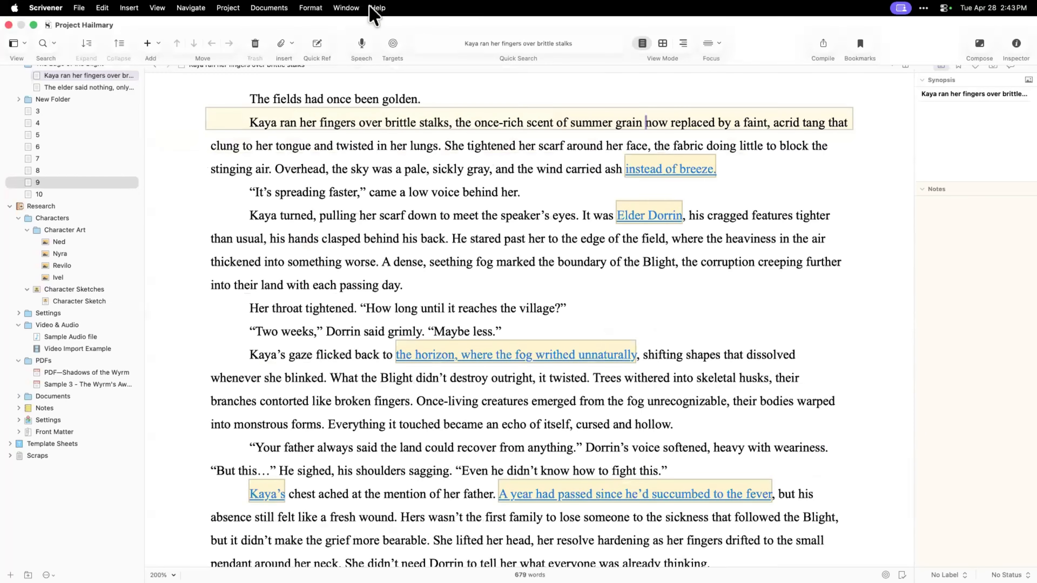
pyautogui.click(377, 8)
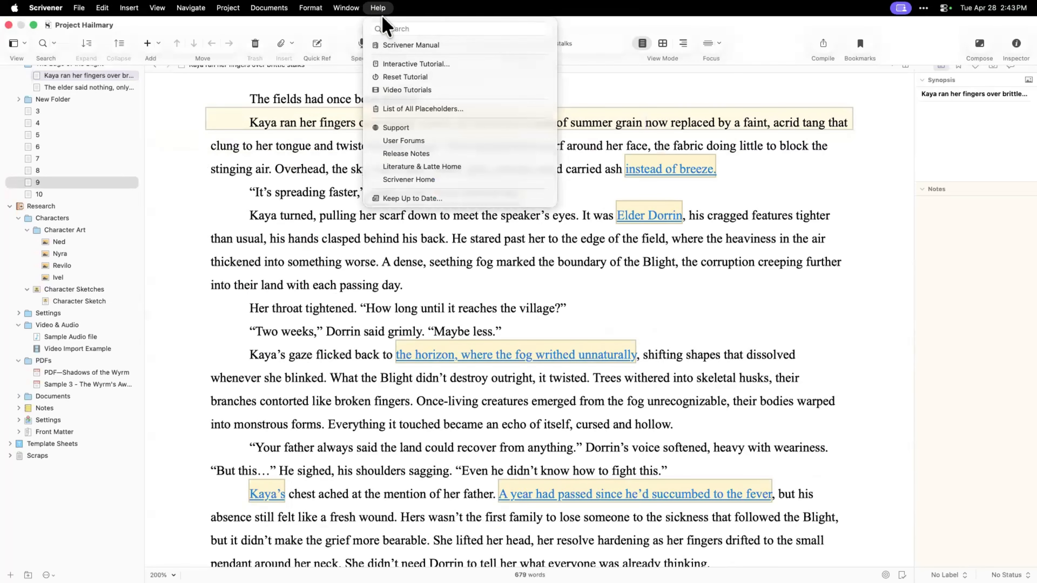
pyautogui.write('Editor Split')
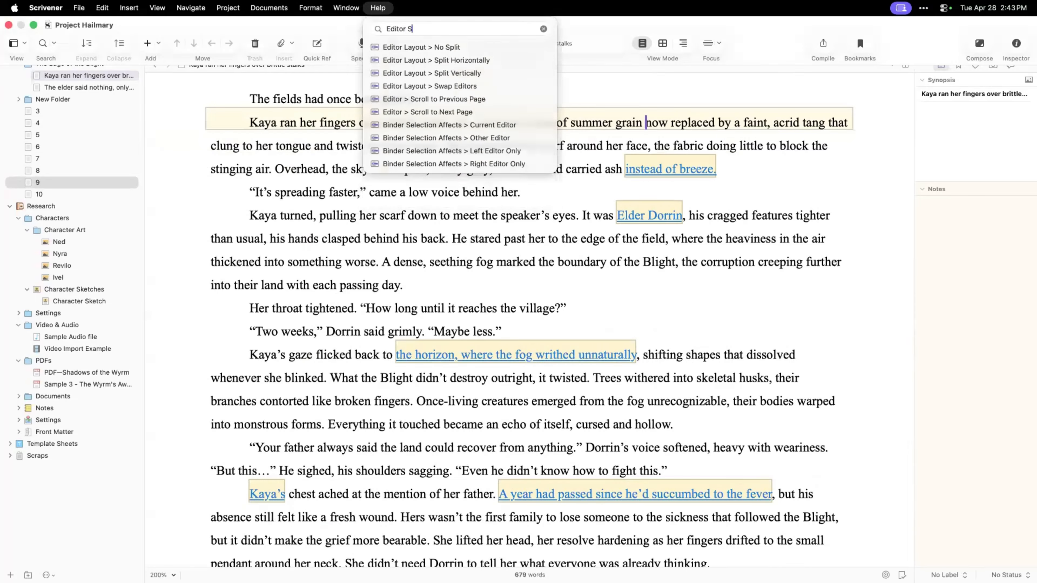
pyautogui.press('Down')
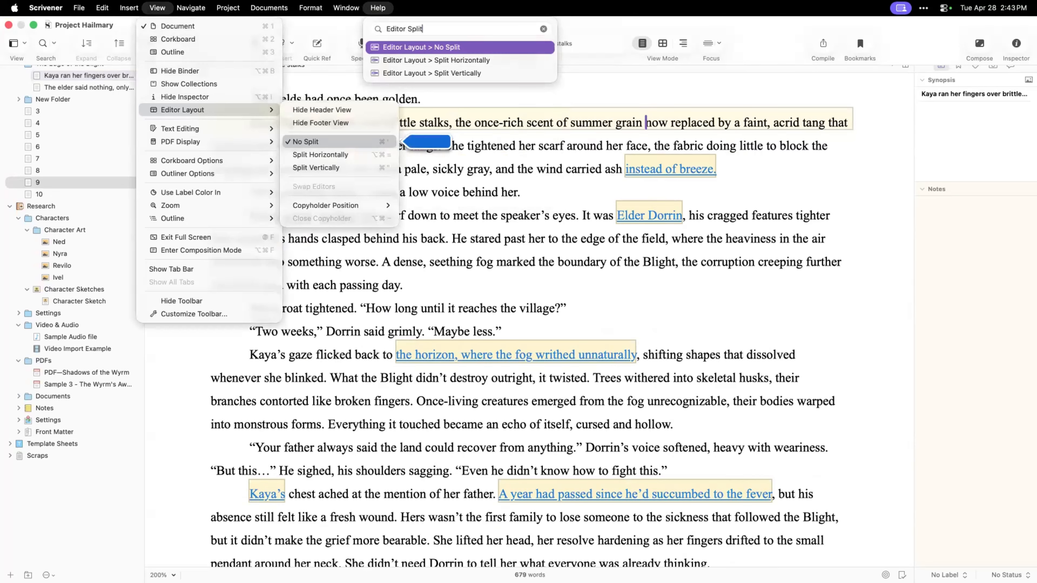
pyautogui.press('Down')
pyautogui.press('Down')
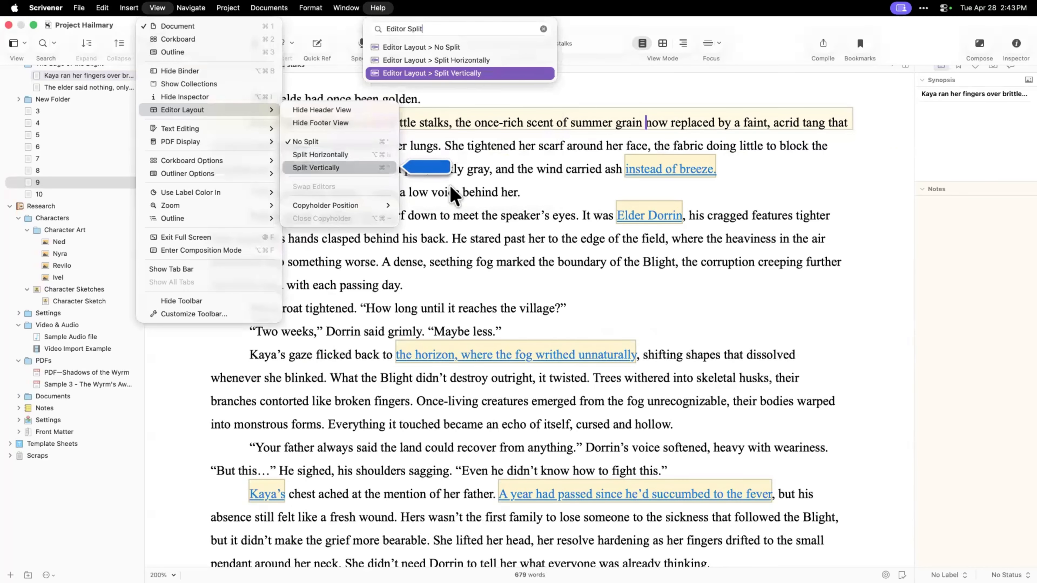
pyautogui.click(403, 284)
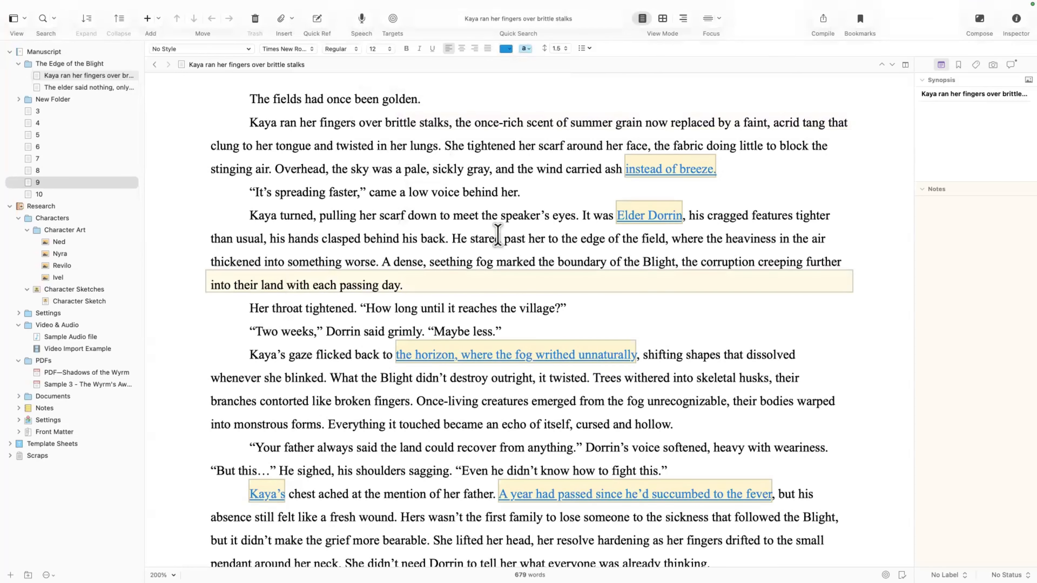
# - Move the manuscript's New Folder, which holds the untitled document and chapter 2, to the trash
pyautogui.click(46, 101)
pyautogui.click(35, 111)
pyautogui.click(18, 99)
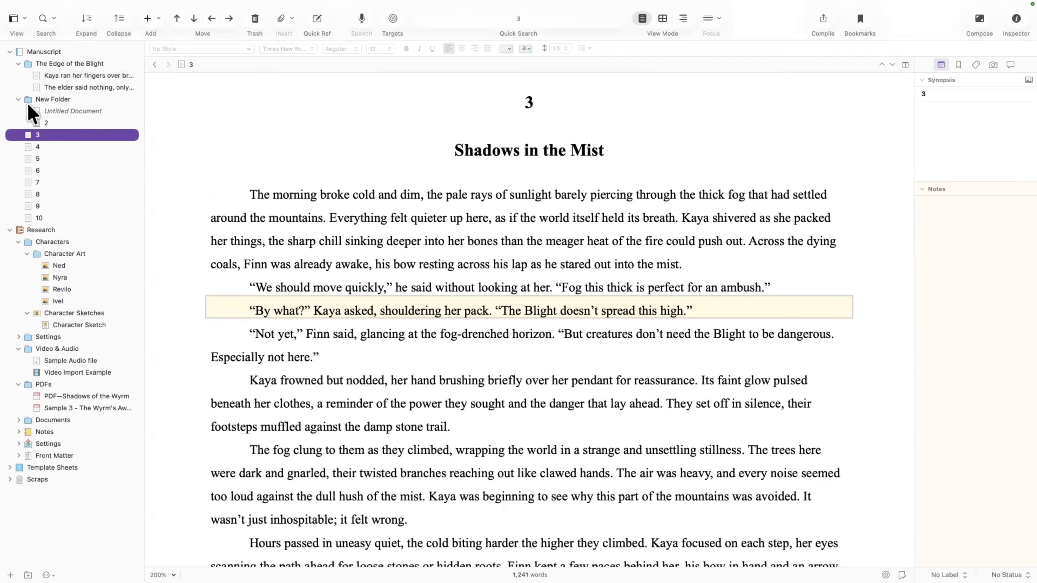
pyautogui.click(18, 99)
pyautogui.click(61, 65)
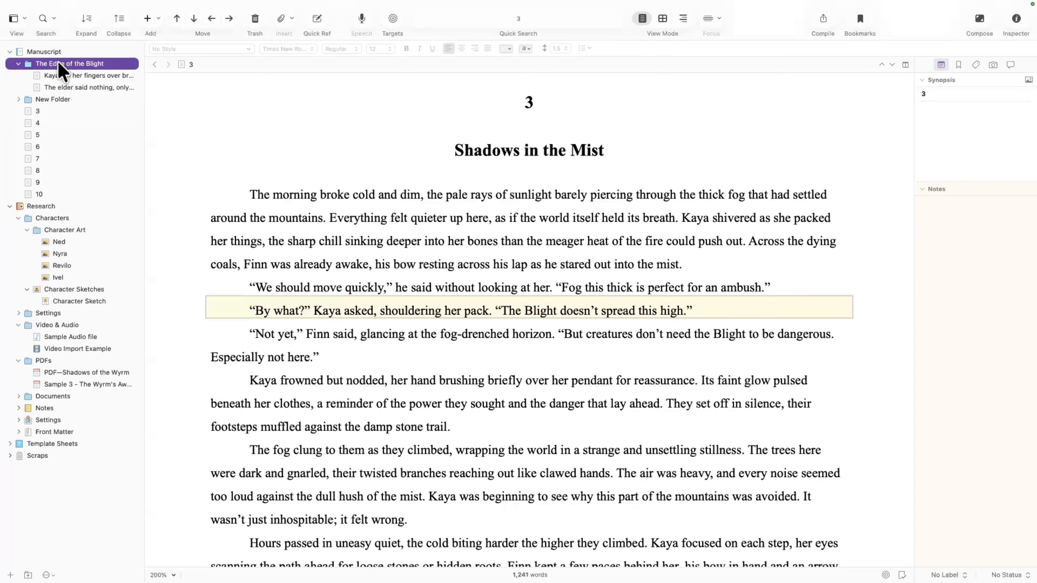
pyautogui.click(18, 100)
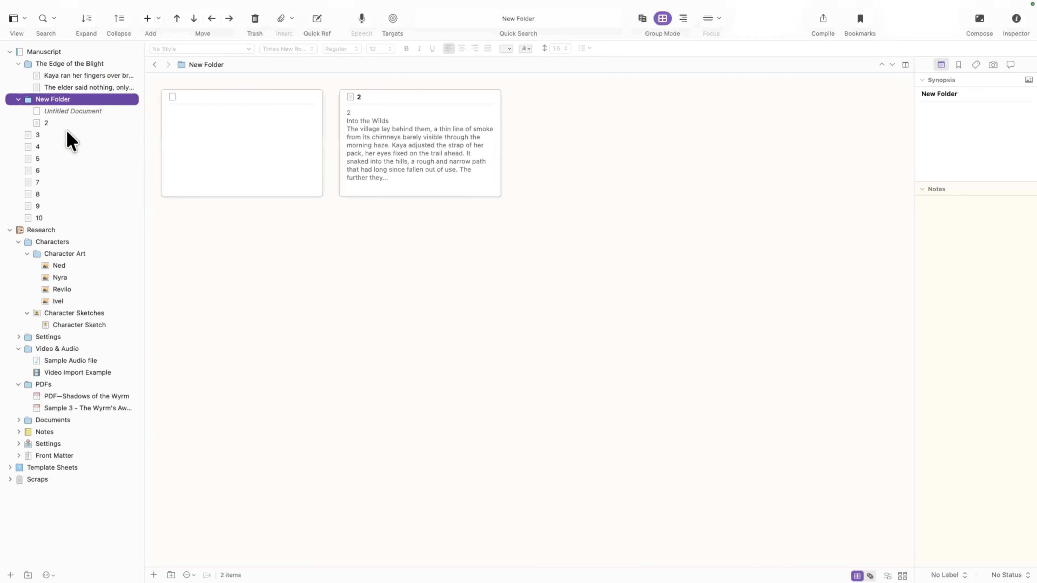
pyautogui.rightClick(66, 100)
pyautogui.click(117, 133)
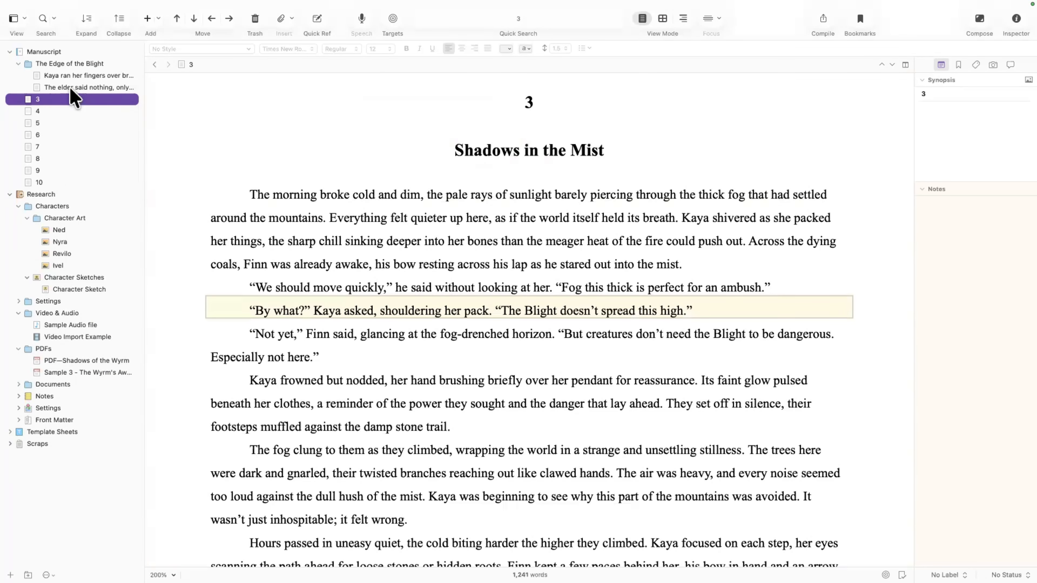
# - Create a folder below chapter 3 and name it "Shadows in the Mist", copying the title from that chapter's heading
pyautogui.click(87, 87)
pyautogui.click(84, 76)
pyautogui.click(61, 100)
pyautogui.press('alt+super+n')
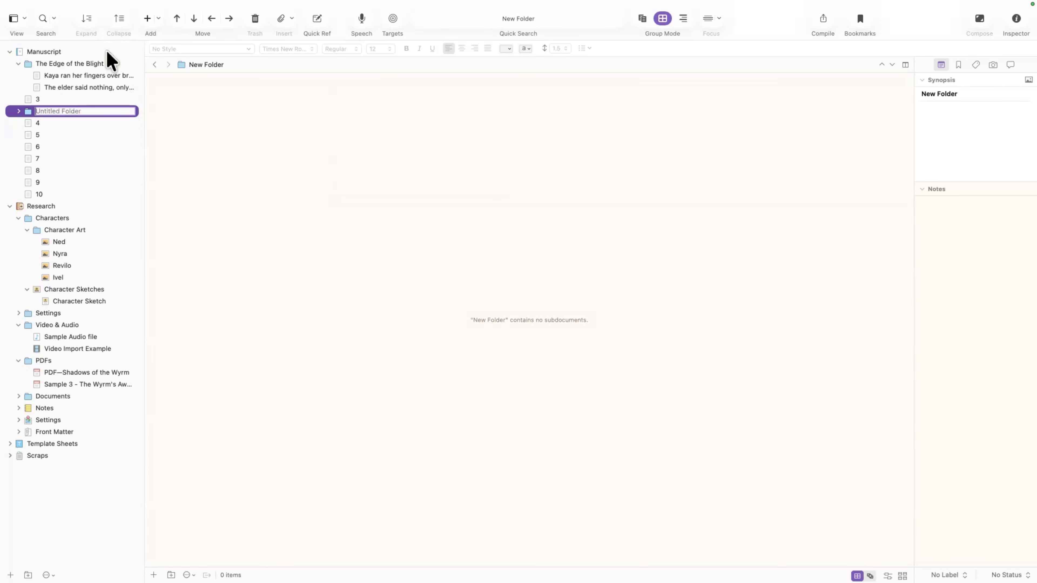
pyautogui.click(55, 100)
pyautogui.click(606, 147)
pyautogui.moveTo(606, 147); pyautogui.dragTo(402, 146)
pyautogui.press('super+c')
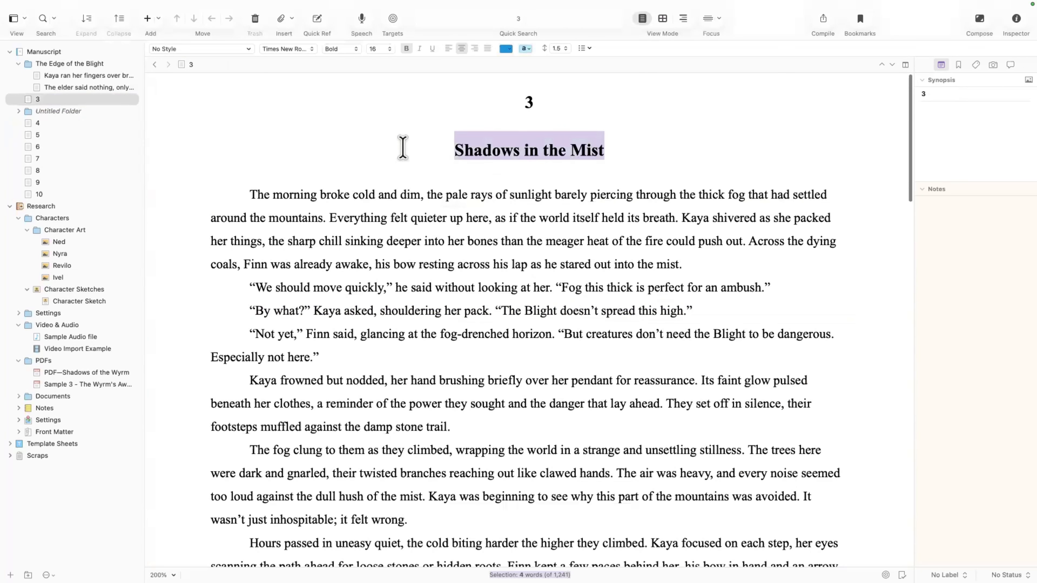
pyautogui.doubleClick(62, 113)
pyautogui.press('super+v')
pyautogui.press('Return')
# - Create a folder below chapter 4 and name it "Echos of Power", copying the title from that chapter's heading
pyautogui.click(55, 125)
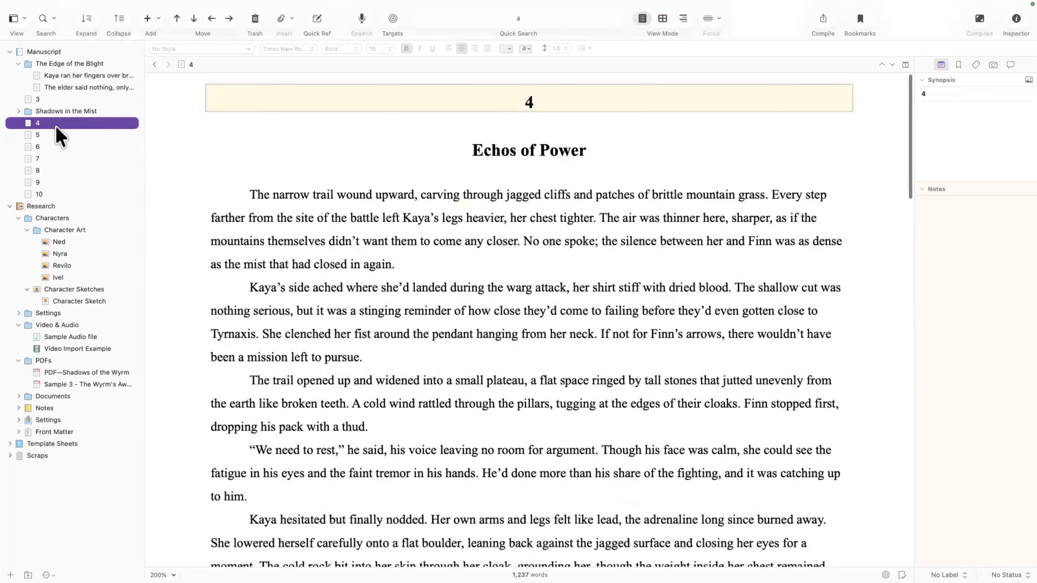
pyautogui.moveTo(585, 154); pyautogui.dragTo(466, 160)
pyautogui.press('super+c')
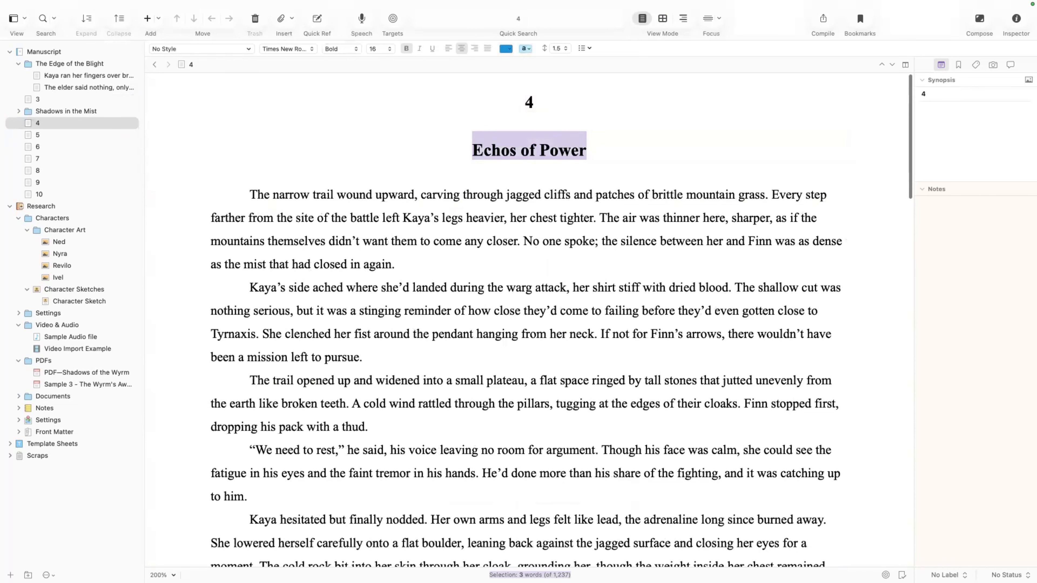
pyautogui.press('alt+super+n')
pyautogui.press('super+v')
# - Create a folder between chapters 5 and 6 and name it "The Fault in the Alliance", using chapter 6's heading
pyautogui.click(55, 148)
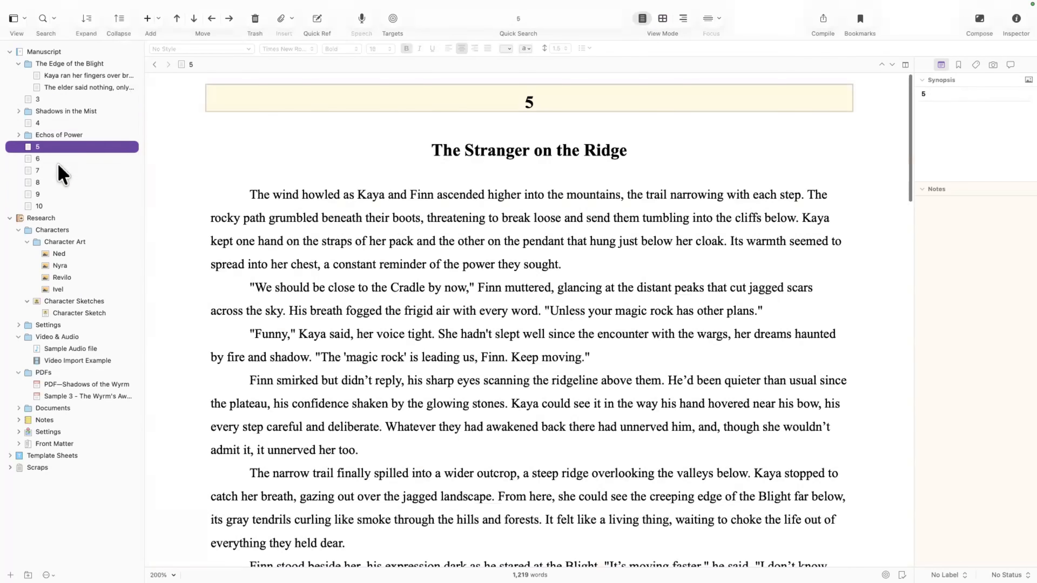
pyautogui.press('alt+super+n')
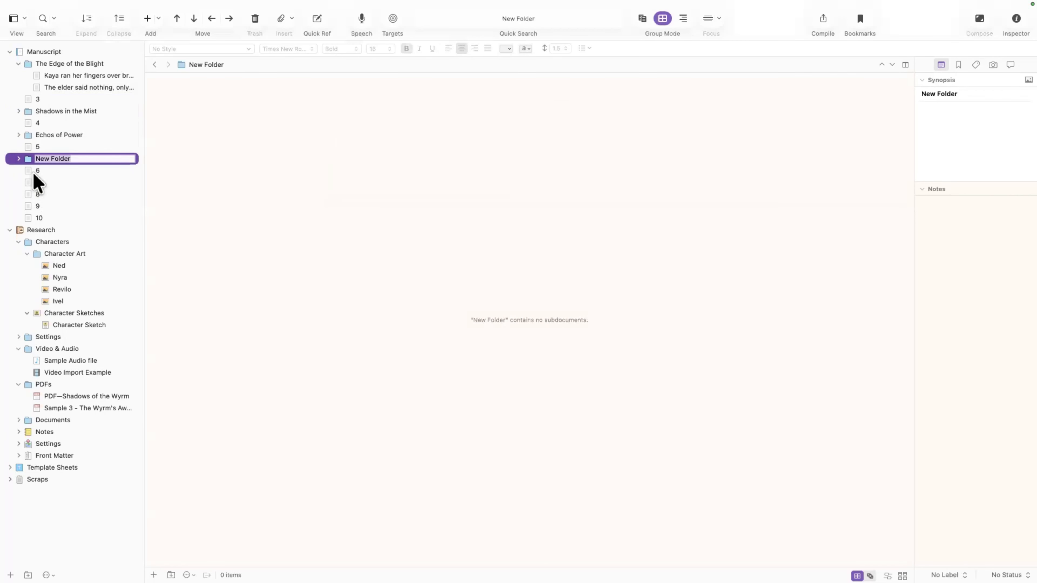
pyautogui.click(34, 171)
pyautogui.moveTo(620, 159); pyautogui.dragTo(391, 159)
pyautogui.press('super+c')
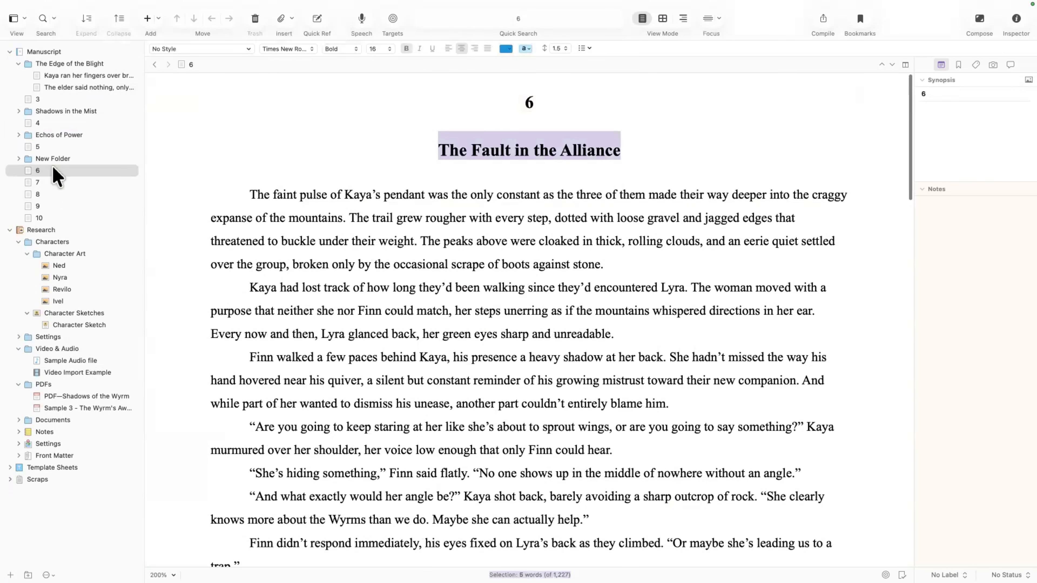
pyautogui.doubleClick(57, 158)
pyautogui.press('super+v')
pyautogui.press('Return')
pyautogui.click(60, 170)
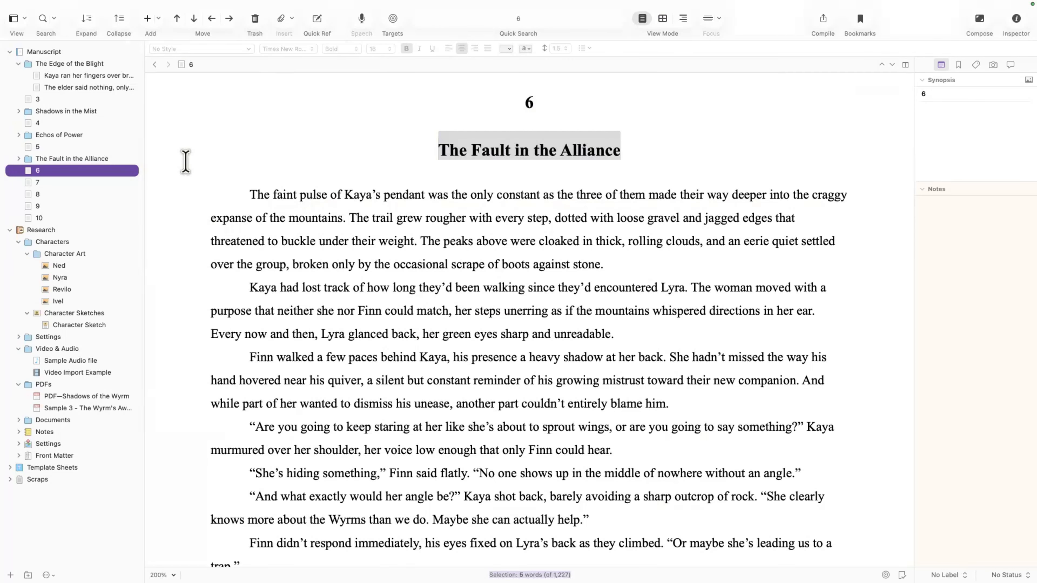
# - Create a folder below chapter 7 and name it "The Threshold of Fire", copying the title from that chapter's heading
pyautogui.click(49, 185)
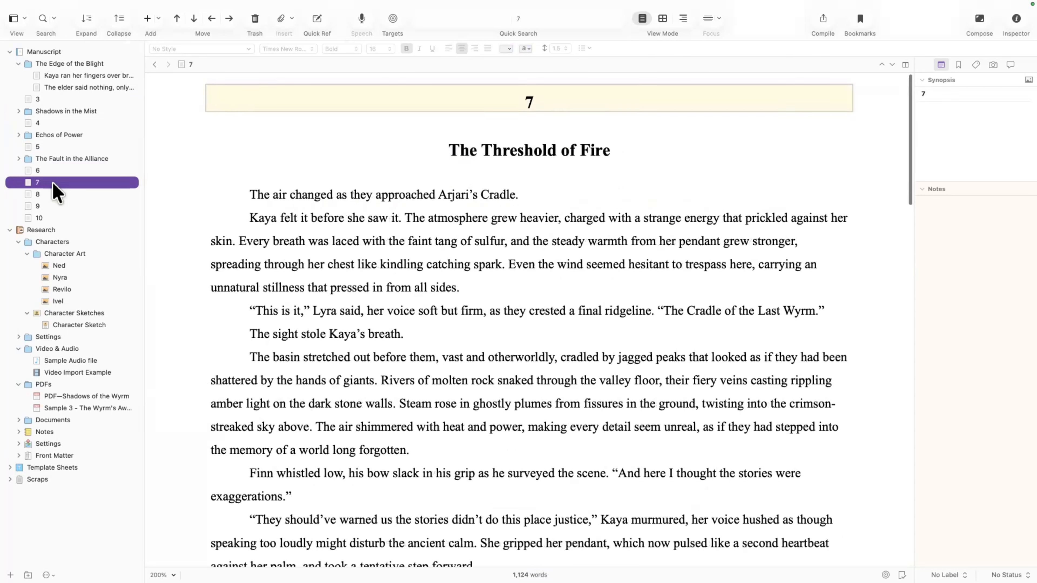
pyautogui.tripleClick(417, 160)
pyautogui.press('alt+super+n')
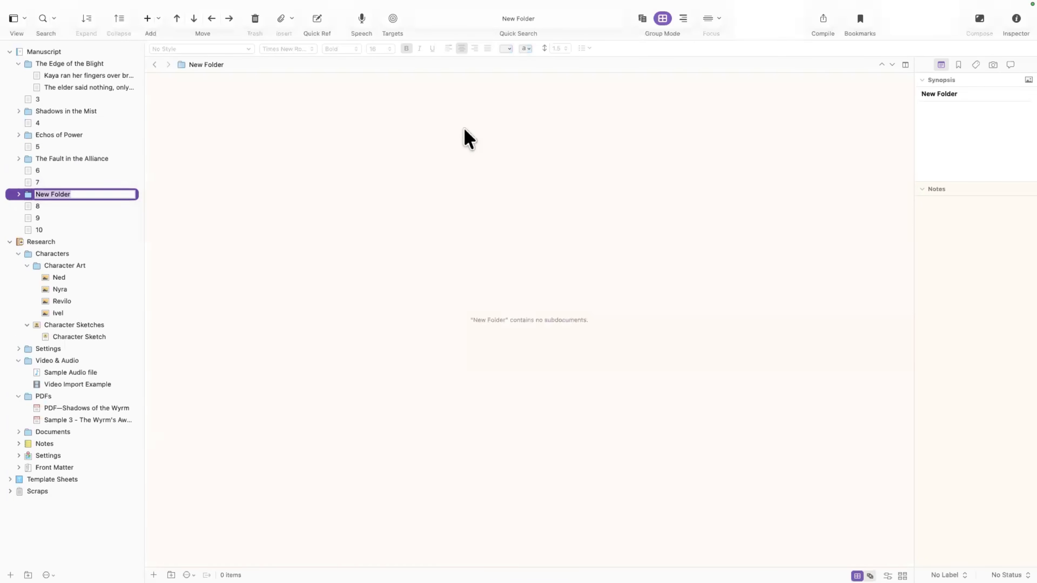
pyautogui.click(77, 186)
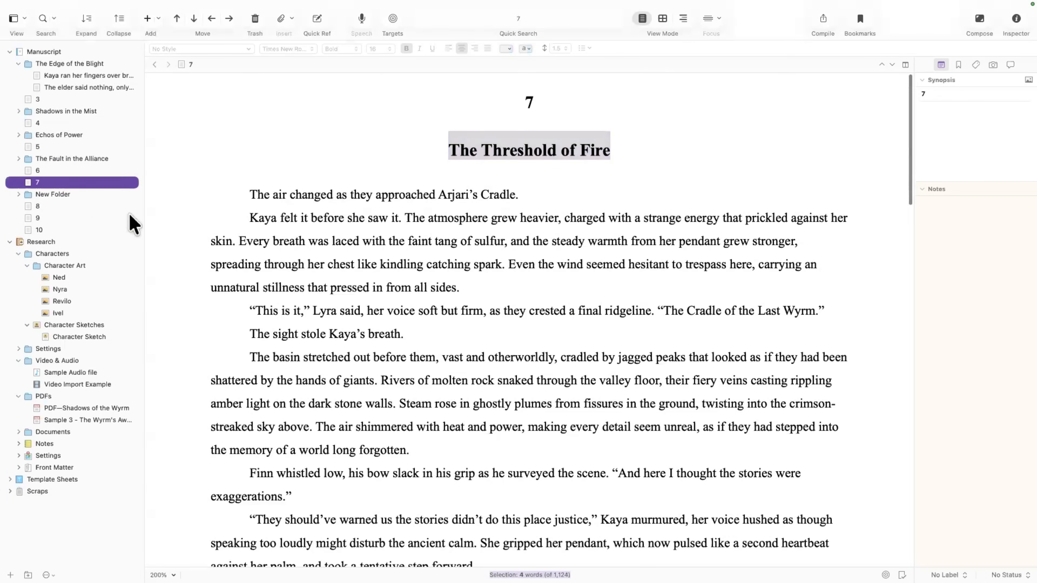
pyautogui.press('Up')
pyautogui.press('Up')
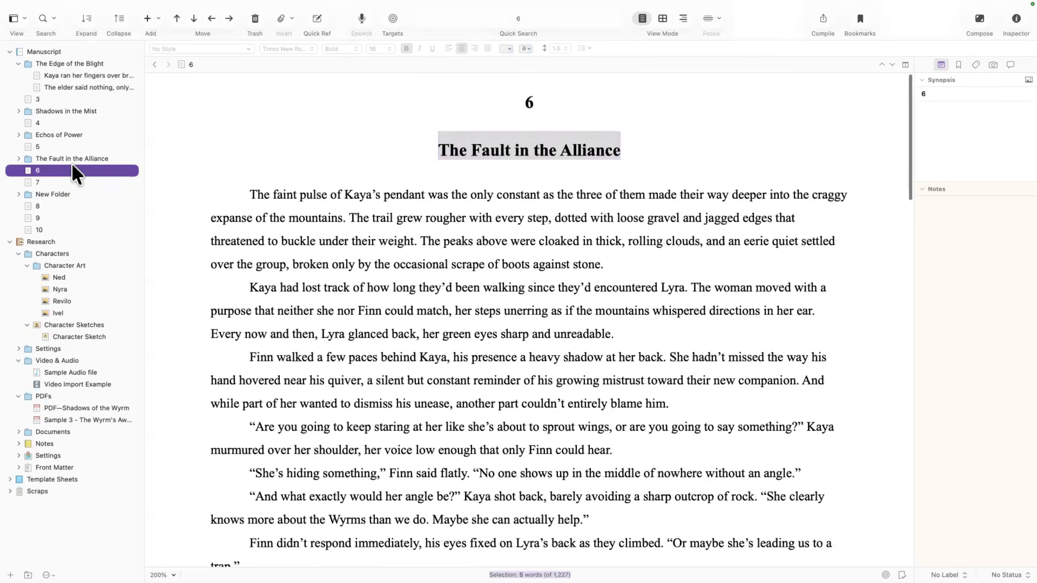
pyautogui.press('Down')
pyautogui.press('Down')
pyautogui.moveTo(630, 145); pyautogui.dragTo(388, 160)
pyautogui.press('super+c')
pyautogui.doubleClick(49, 194)
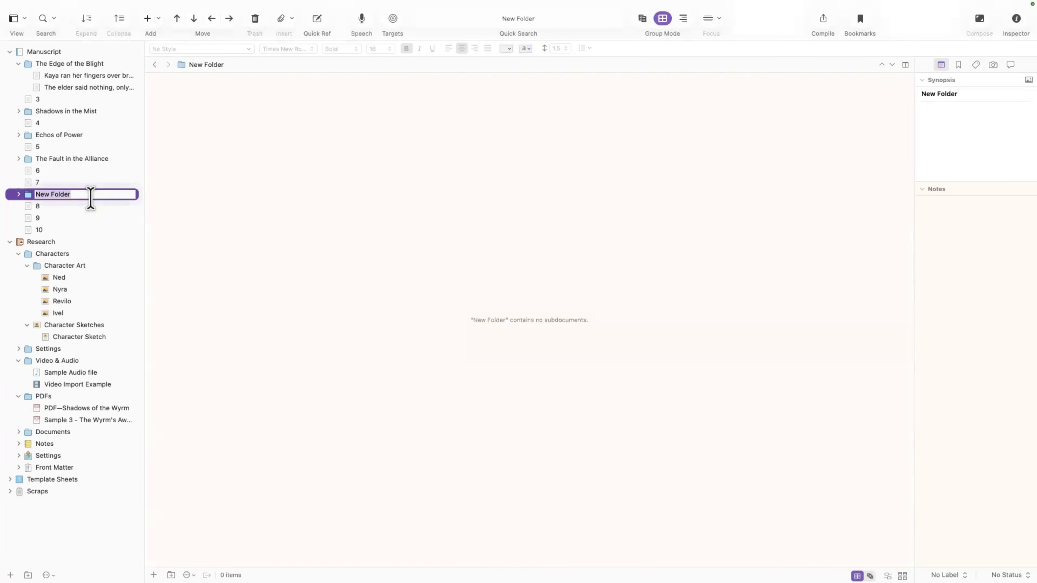
pyautogui.press('super+v')
pyautogui.press('Return')
# - Create a folder below chapter 8 and name it "The Test of Flame", copying the title from that chapter's heading
pyautogui.press('Down')
pyautogui.click(28, 575)
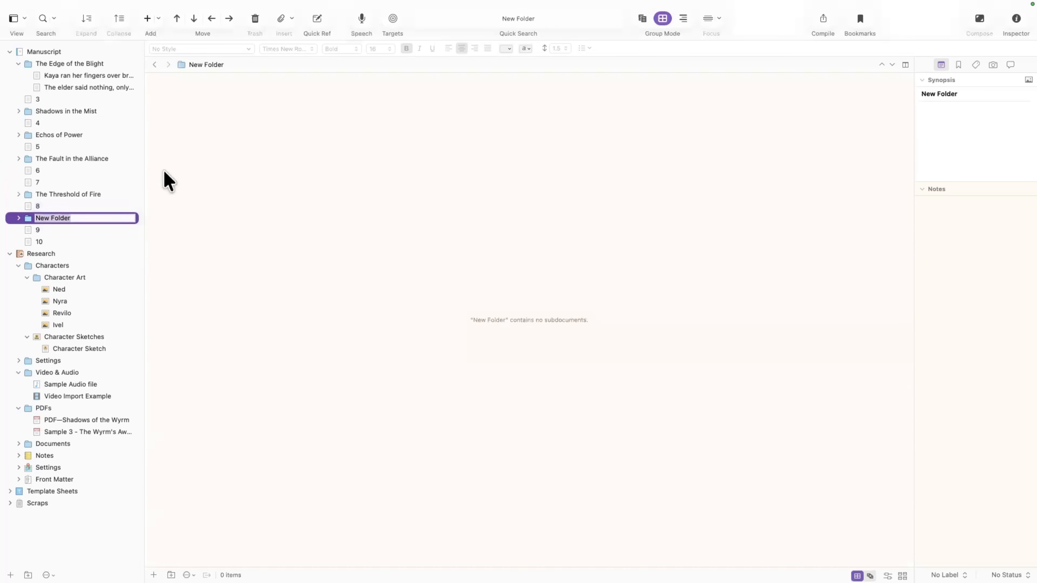
pyautogui.click(59, 206)
pyautogui.moveTo(631, 156); pyautogui.dragTo(380, 162)
pyautogui.press('super+c')
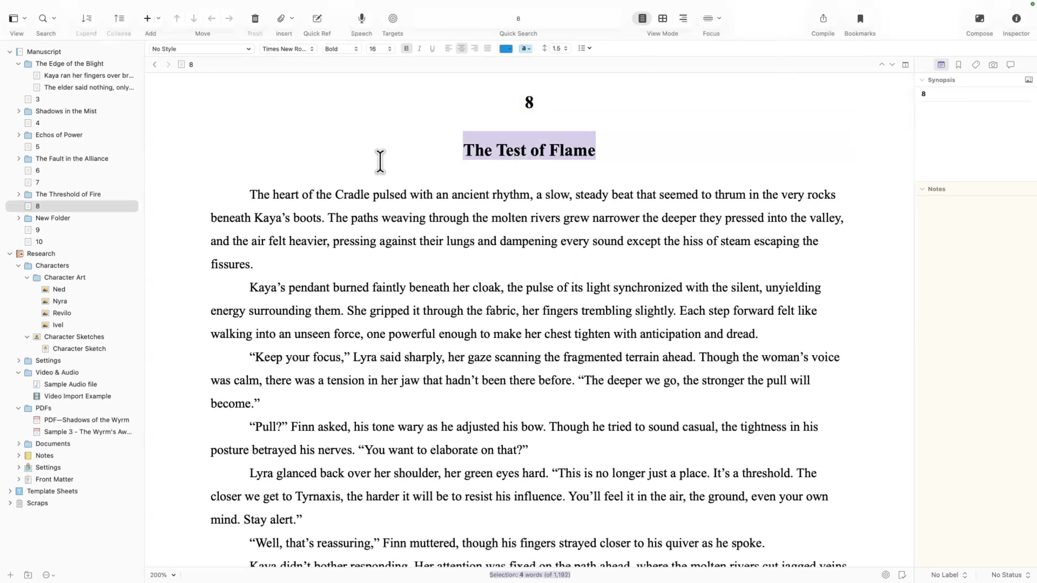
pyautogui.doubleClick(51, 219)
pyautogui.press('super+v')
pyautogui.press('Return')
# - Copy chapter 9's title and create a folder named "Tempered by Fire" below chapter 10
pyautogui.press('Down')
pyautogui.press('Down')
pyautogui.press('Up')
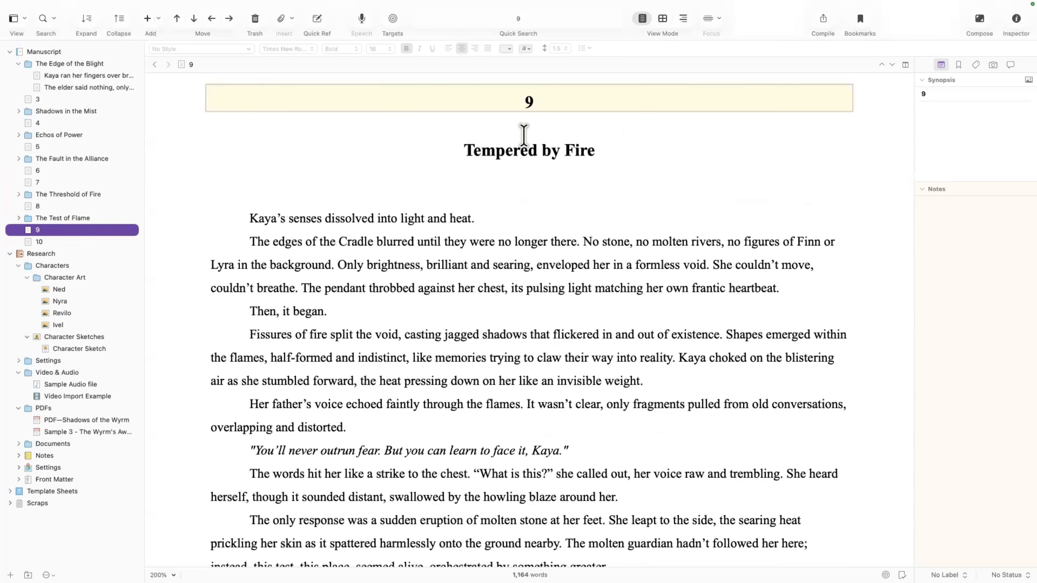
pyautogui.moveTo(600, 148); pyautogui.dragTo(398, 156)
pyautogui.press('super+c')
pyautogui.click(56, 241)
pyautogui.press('alt+super+n')
pyautogui.press('super+v')
# - Create a folder below Tempered by Fire and name it "Fractured Ground", using chapter 10's title
pyautogui.click(74, 242)
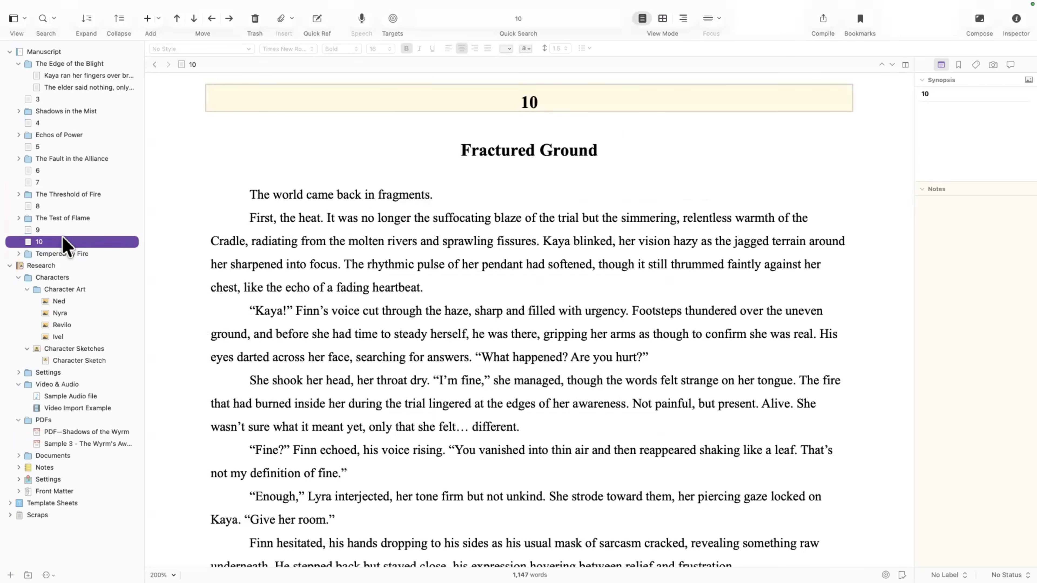
pyautogui.click(65, 254)
pyautogui.press('alt+super+n')
pyautogui.write('Fractured Ground')
# - Move chapters 10, 9, 8 and 7 into the folders named after their headings, and chapters 6, 5, 4 and 3 each into the folder directly above
pyautogui.moveTo(40, 242); pyautogui.dragTo(65, 266)
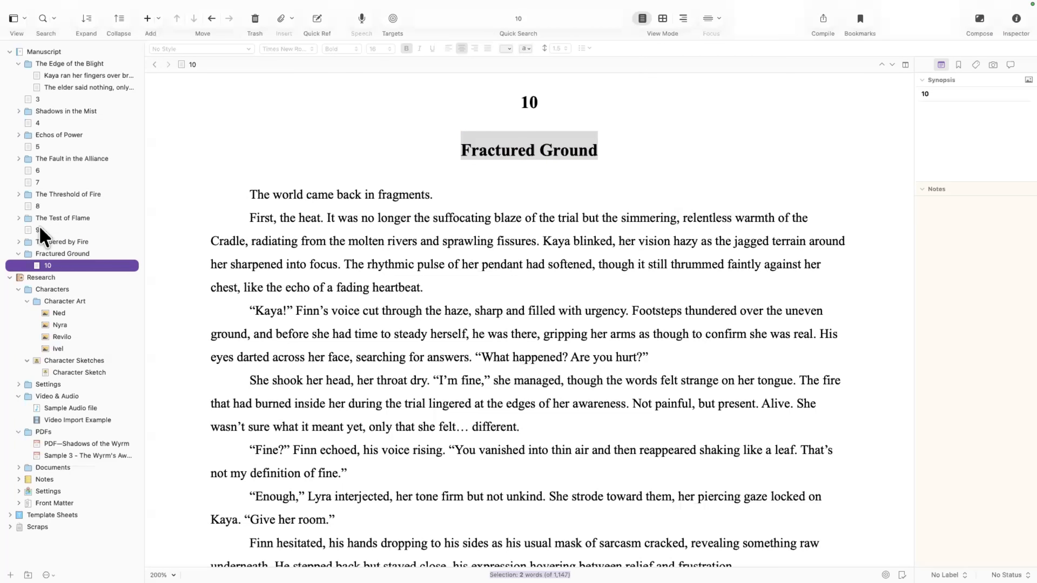
pyautogui.moveTo(38, 229); pyautogui.dragTo(62, 241)
pyautogui.moveTo(39, 207); pyautogui.dragTo(57, 219)
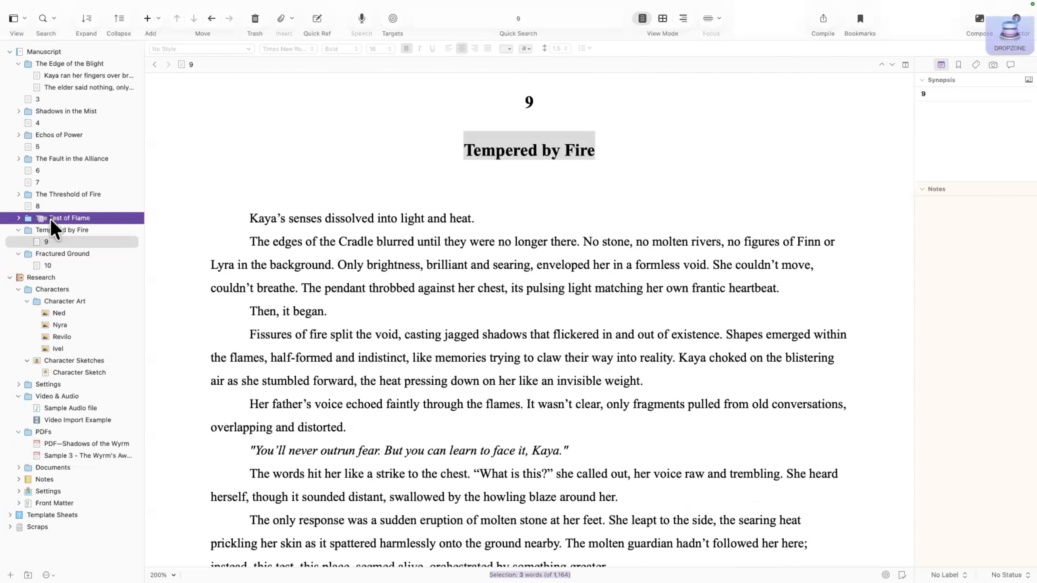
pyautogui.moveTo(33, 183); pyautogui.dragTo(49, 133)
pyautogui.moveTo(37, 123); pyautogui.dragTo(67, 68)
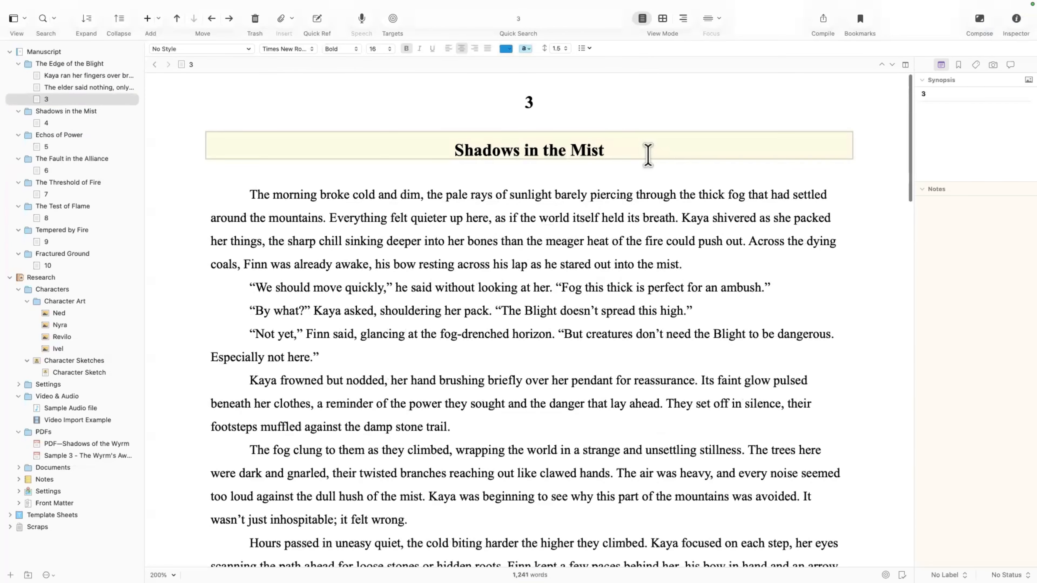
# - Delete the chapter number, title and leftover blank line from the start of chapter 3
pyautogui.moveTo(648, 154); pyautogui.dragTo(302, 80)
pyautogui.press('Delete')
pyautogui.press('Delete')
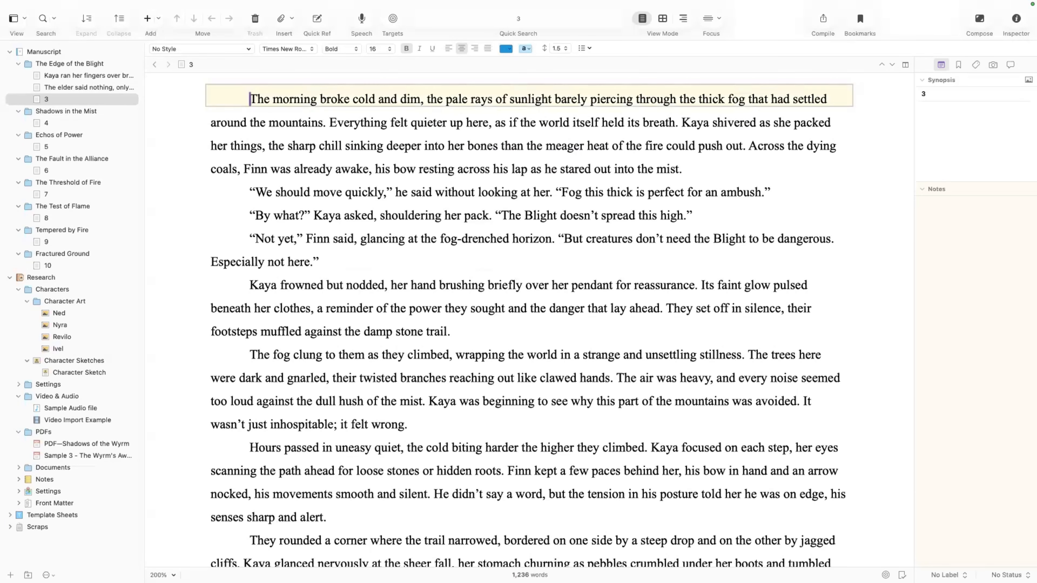
# - Delete the number and "Echos of Power" heading from chapter 4, including the blank line before the text
pyautogui.click(71, 123)
pyautogui.moveTo(662, 148); pyautogui.dragTo(243, 76)
pyautogui.press('Delete')
pyautogui.click(248, 147)
pyautogui.press('BackSpace')
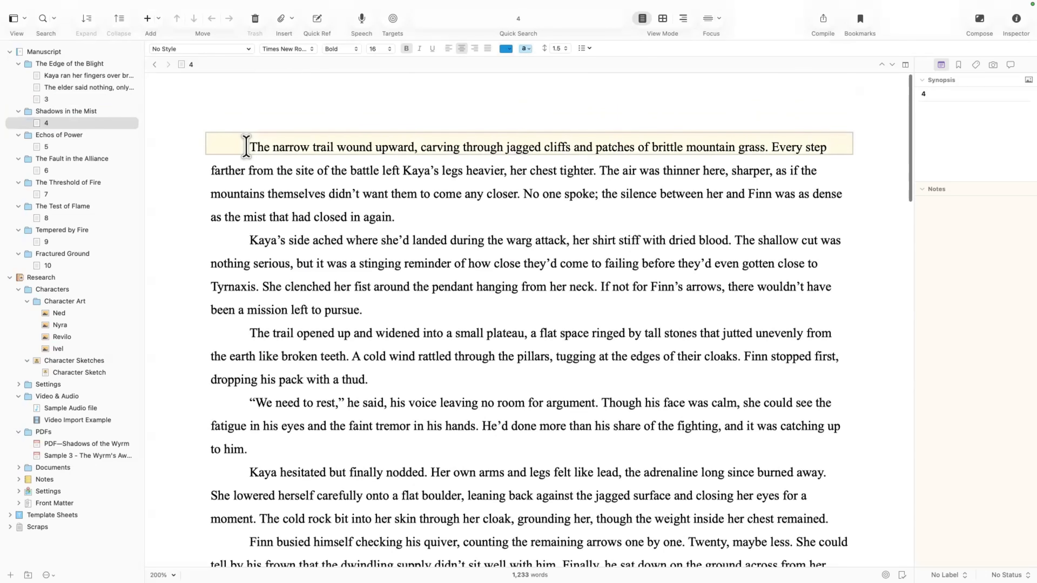
# - Delete the number and "The Stranger on the Ridge" heading from chapter 5, including the blank line before the text
pyautogui.click(48, 147)
pyautogui.moveTo(650, 149); pyautogui.dragTo(249, 98)
pyautogui.press('Delete')
pyautogui.click(248, 146)
pyautogui.press('BackSpace')
# - Delete the number and "The Fault in the Alliance" heading from chapter 6, including the blank line before the text
pyautogui.click(62, 172)
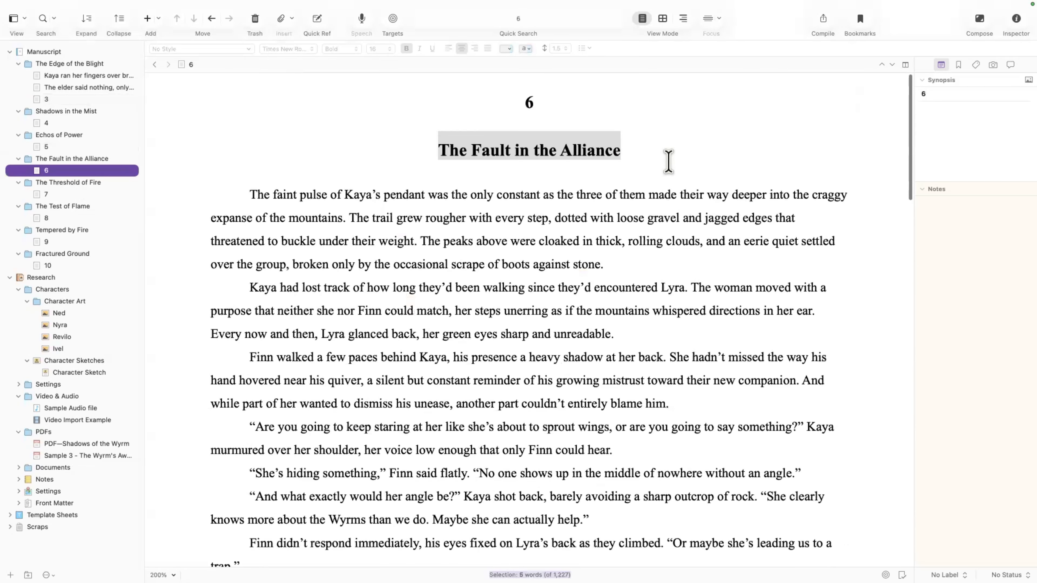
pyautogui.moveTo(666, 162); pyautogui.dragTo(389, 106)
pyautogui.press('Delete')
pyautogui.click(248, 147)
pyautogui.press('BackSpace')
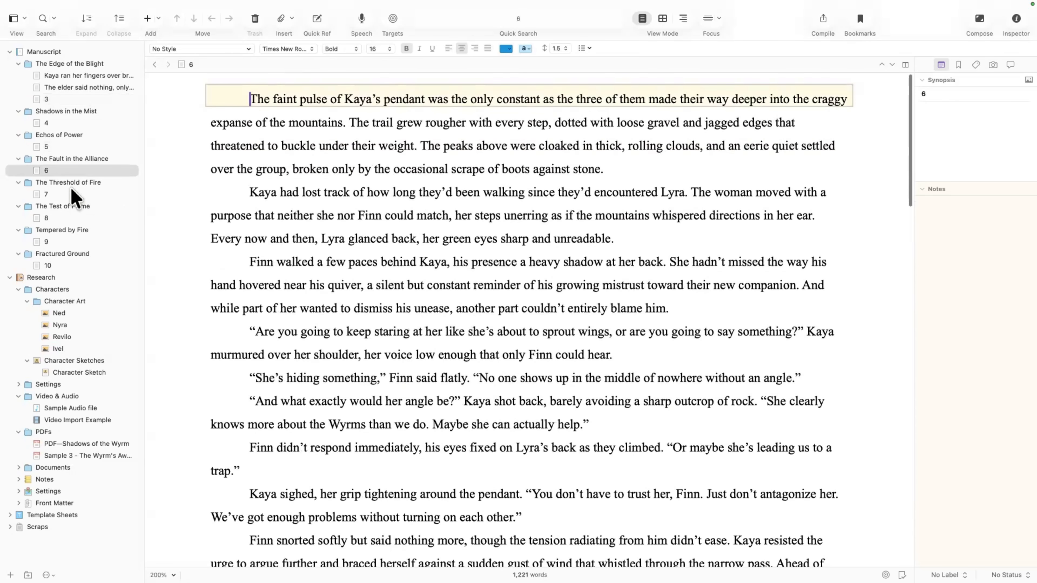
# - Delete the number and "The Threshold of Fire" heading from chapter 7, including the blank line before the text
pyautogui.click(61, 194)
pyautogui.click(665, 158)
pyautogui.moveTo(665, 158); pyautogui.dragTo(522, 100)
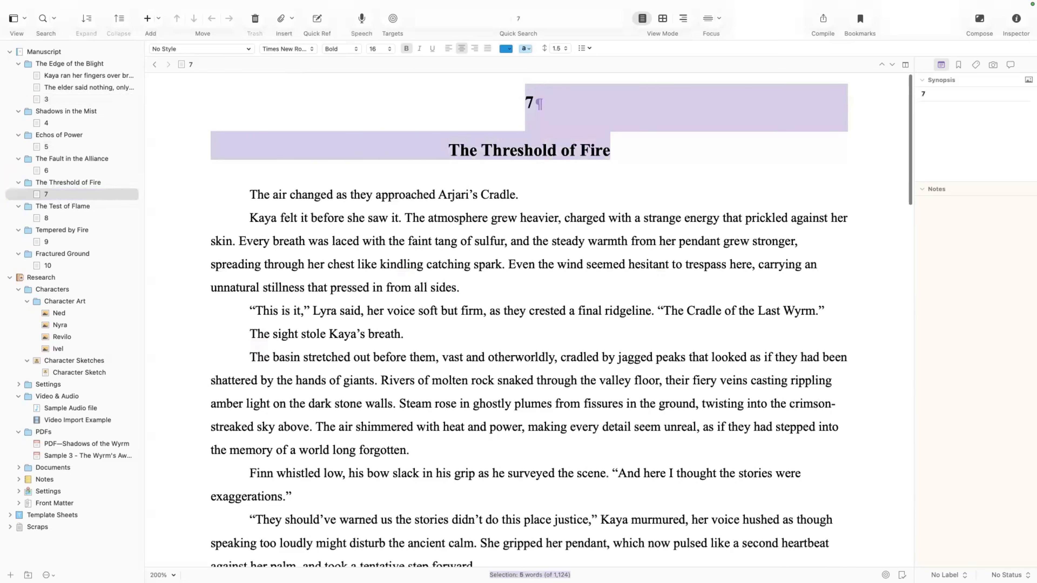
pyautogui.press('Delete')
pyautogui.click(253, 145)
pyautogui.press('BackSpace')
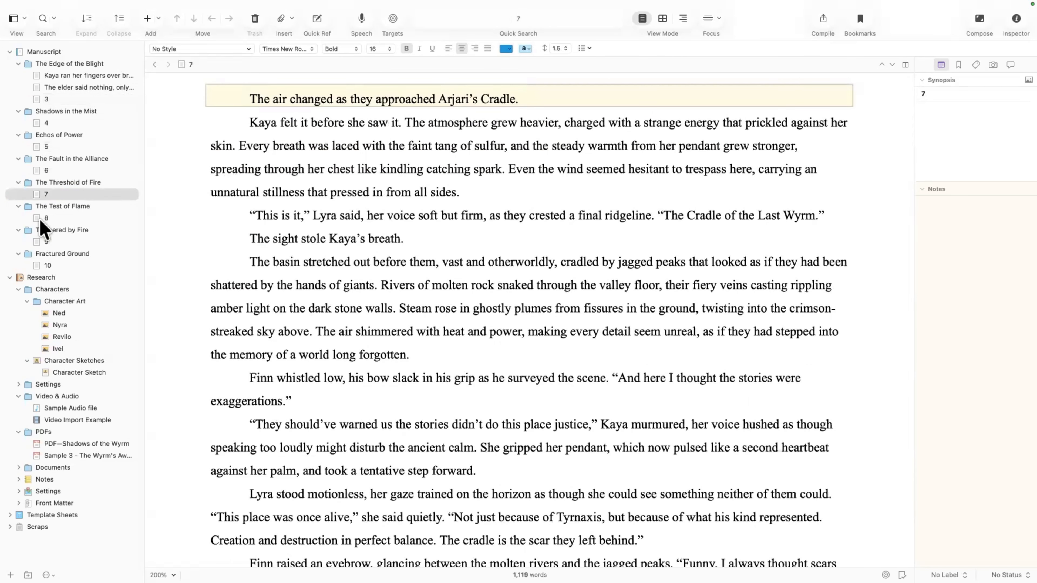
# - Delete the number and "The Test of Flame" heading from chapter 8, including the blank line before the text
pyautogui.click(46, 218)
pyautogui.click(600, 147)
pyautogui.moveTo(600, 147); pyautogui.dragTo(487, 84)
pyautogui.press('Delete')
pyautogui.click(234, 152)
pyautogui.press('BackSpace')
# - Delete the number and "Tempered by Fire" heading from chapter 9, including the blank lines before the text
pyautogui.click(72, 231)
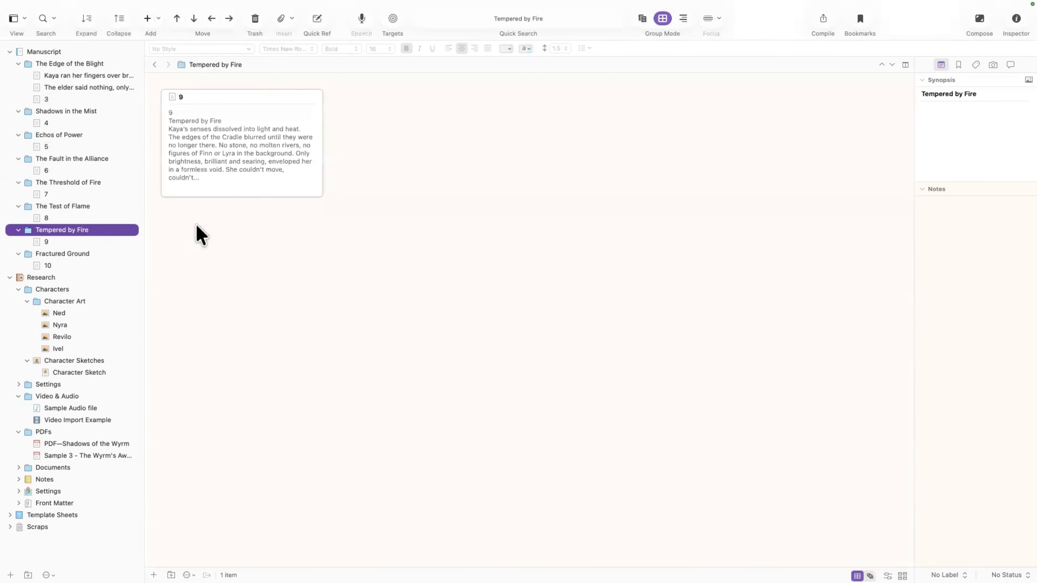
pyautogui.click(62, 242)
pyautogui.click(484, 128)
pyautogui.moveTo(484, 128); pyautogui.dragTo(431, 108)
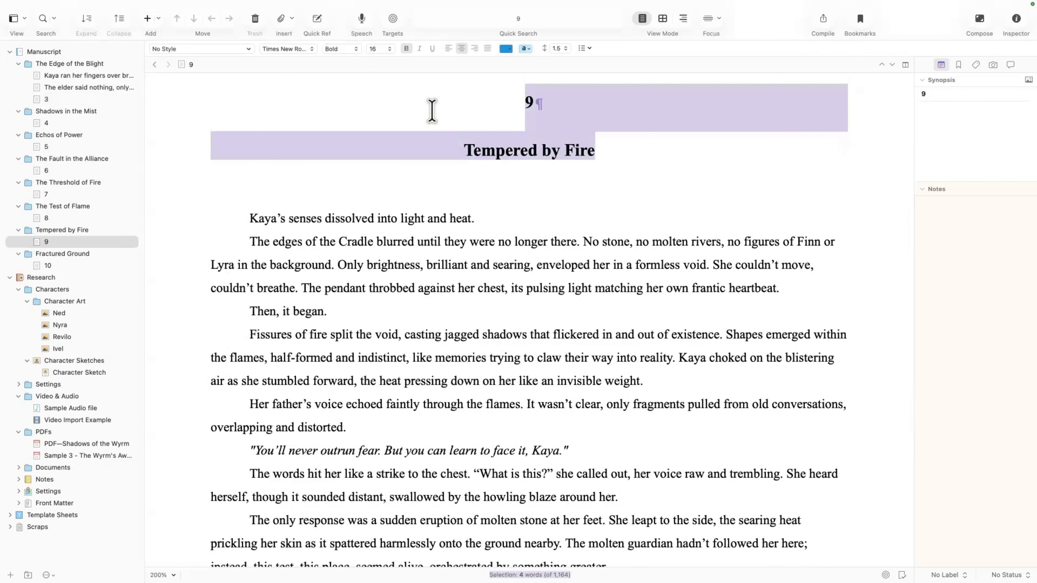
pyautogui.press('Delete')
pyautogui.press('Delete')
pyautogui.press('Delete')
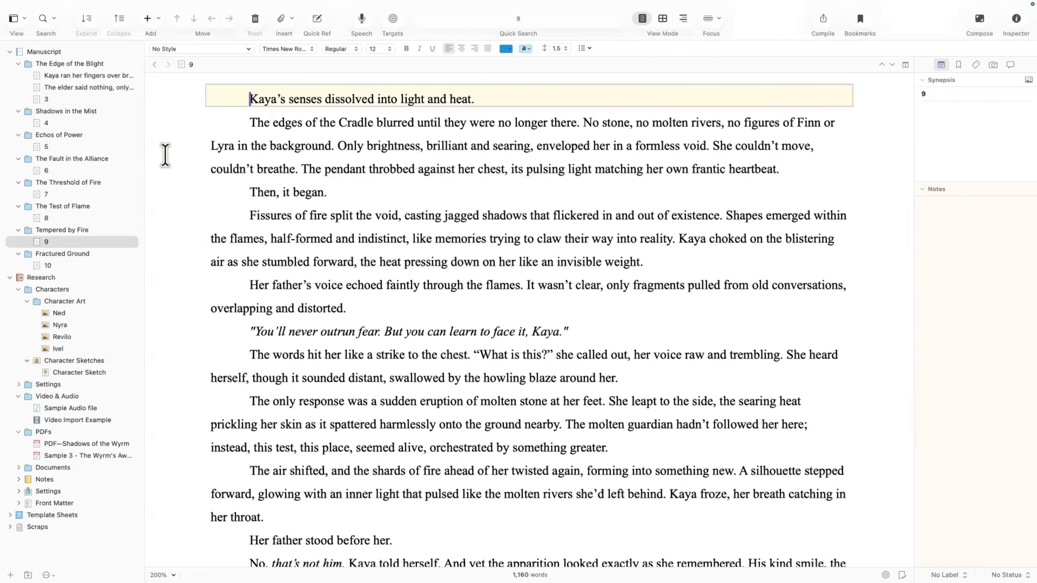
# - Delete the number and "Fractured Ground" heading from chapter 10, including the blank line before the text
pyautogui.click(53, 265)
pyautogui.click(502, 139)
pyautogui.moveTo(505, 123); pyautogui.dragTo(354, 88)
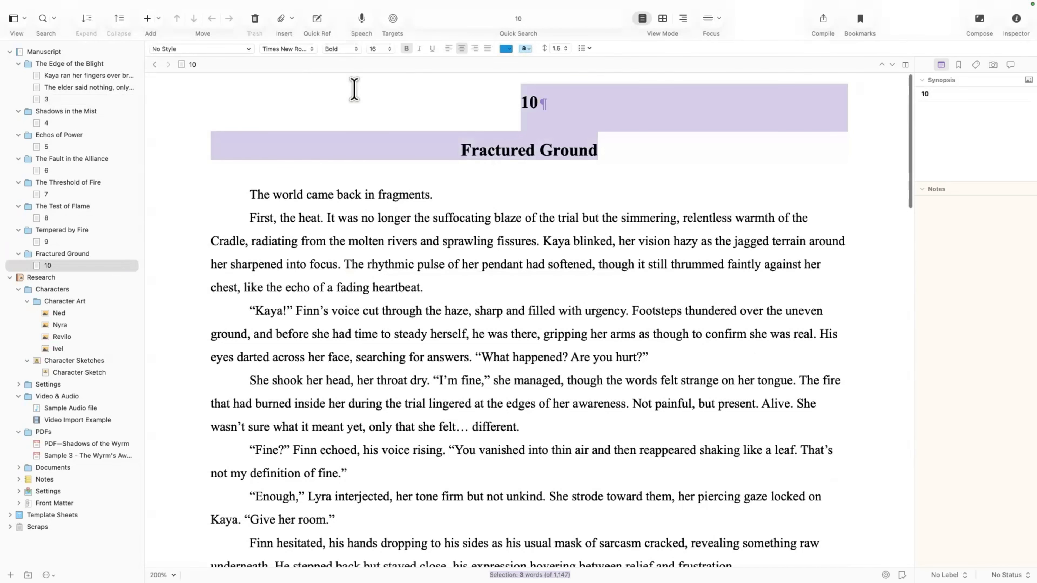
pyautogui.press('Delete')
pyautogui.press('Delete')
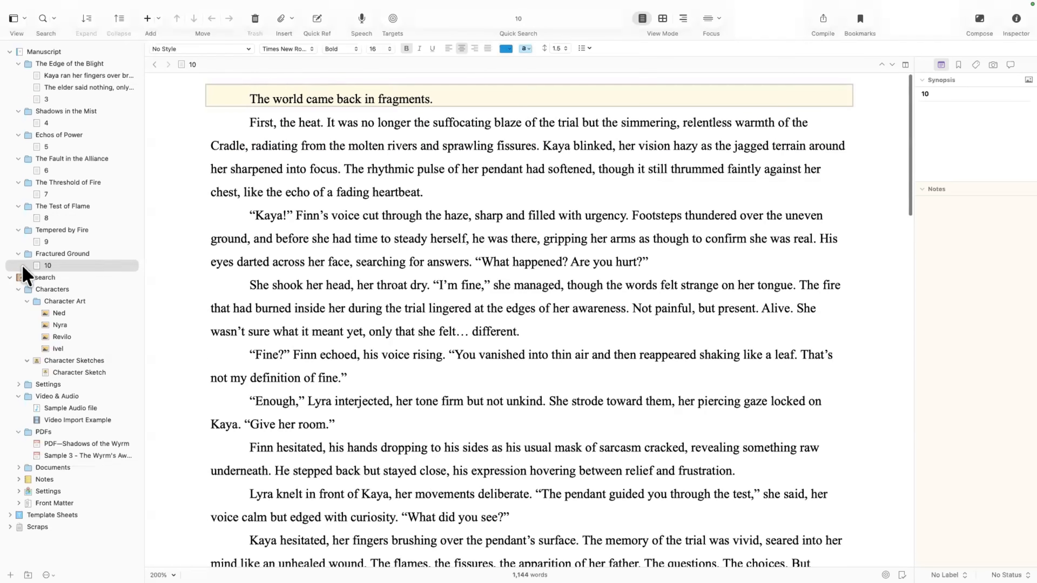
# - Rename document 3 as "The morning broke cold and dim," and document 4 as "The narrow trail wound upward, carving thr", from their opening lines
pyautogui.click(72, 99)
pyautogui.click(410, 146)
pyautogui.moveTo(428, 100); pyautogui.dragTo(176, 66)
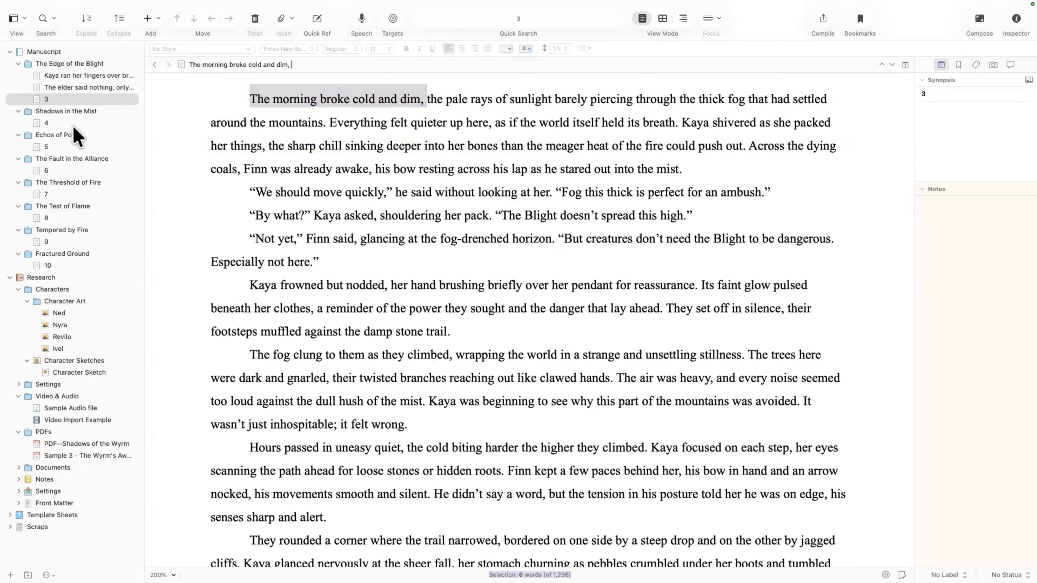
pyautogui.click(70, 124)
pyautogui.moveTo(476, 99); pyautogui.dragTo(247, 94)
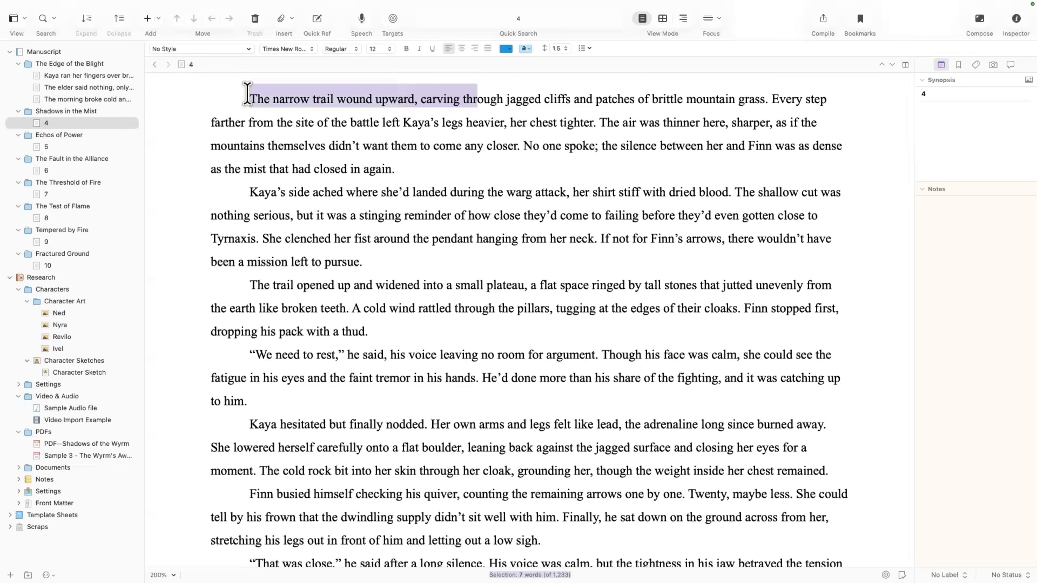
# - Rename document 5 as "The wind howled as Kaya and Finn" and document 6 as "The faint pulse of Kaya's pendant was"
pyautogui.click(71, 147)
pyautogui.moveTo(434, 100); pyautogui.dragTo(171, 65)
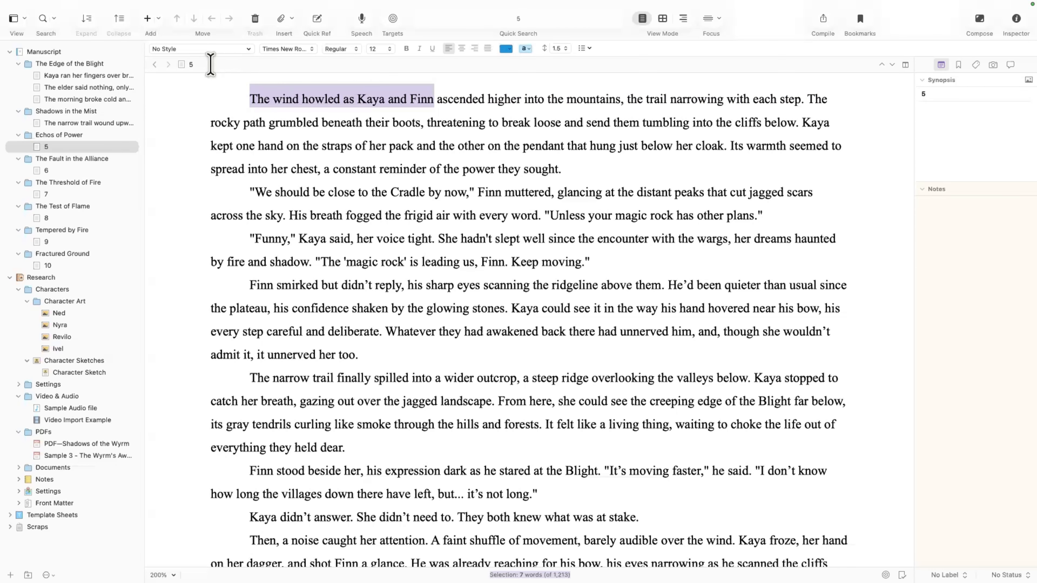
pyautogui.click(46, 170)
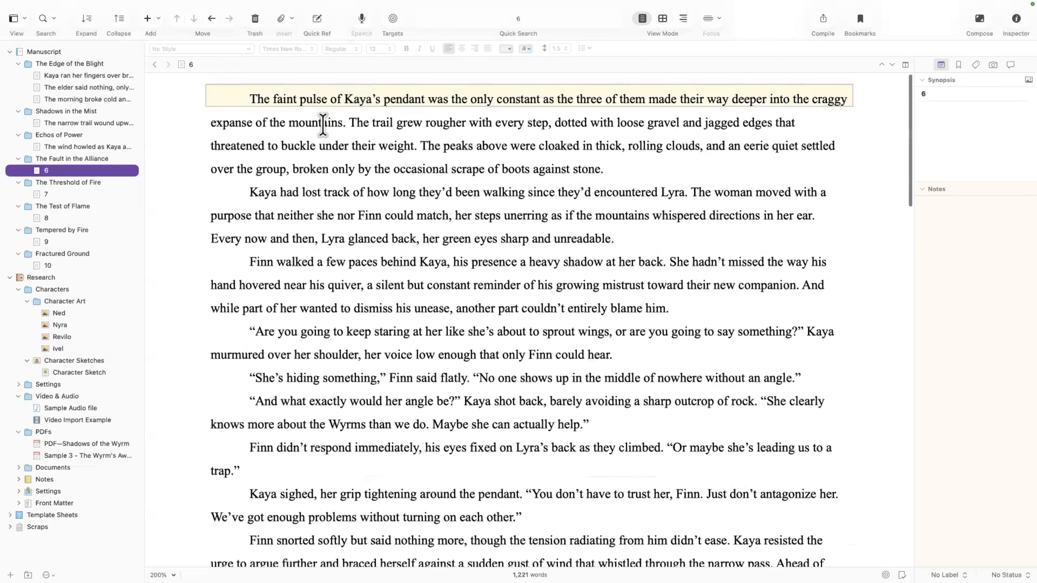
pyautogui.moveTo(447, 97); pyautogui.dragTo(228, 64)
# - Rename document 7 in The Threshold of Fire with its first sentence, "The air changed as they approached Arjari's Cradle."
pyautogui.click(46, 194)
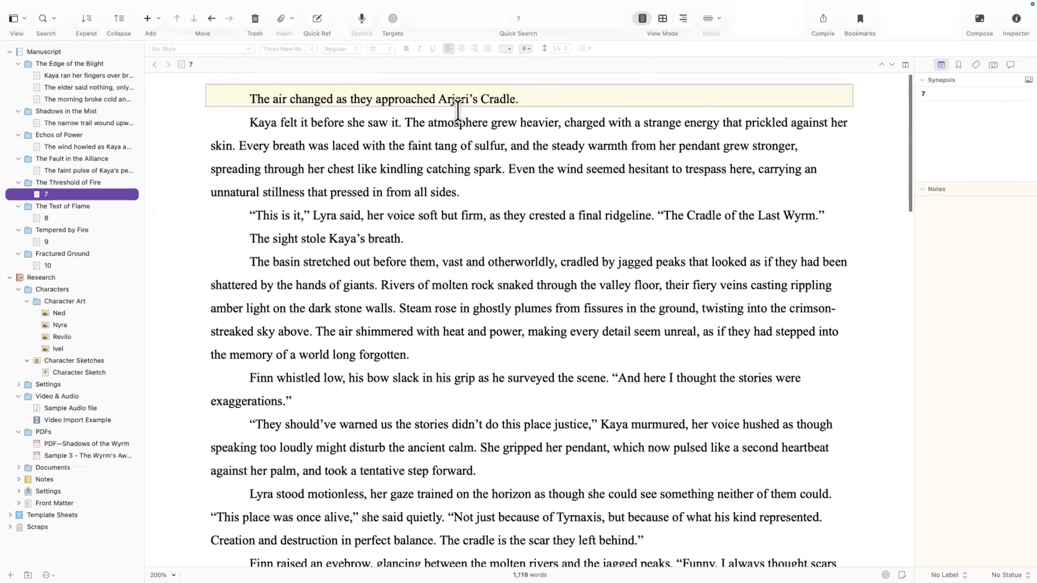
pyautogui.tripleClick(262, 94)
pyautogui.moveTo(213, 61); pyautogui.dragTo(172, 65)
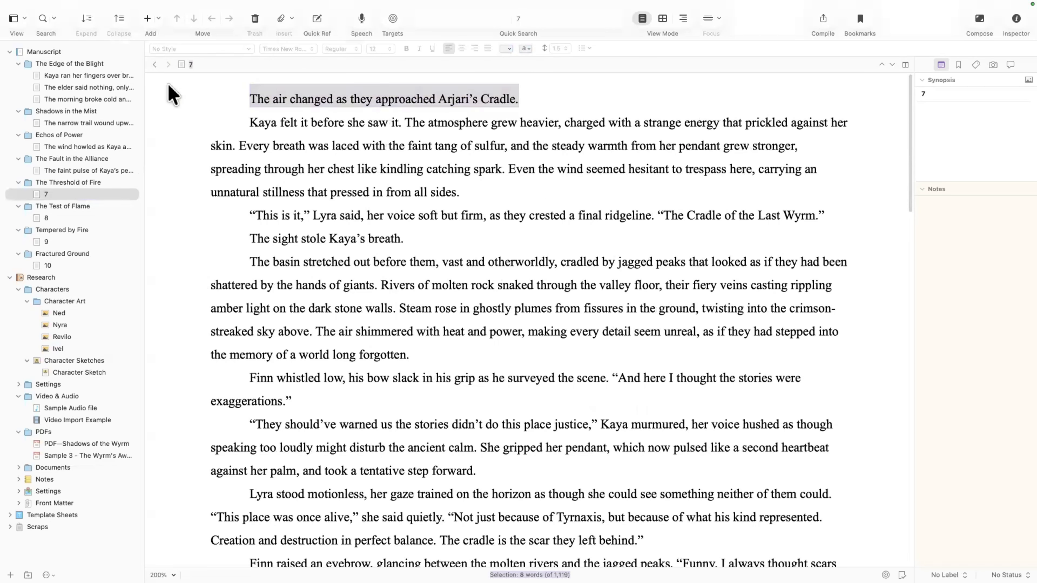
# - Rename document 8 in The Test of Flame as "The heart of the Cradle pulsed with an ancient rhythm," from its opening line
pyautogui.click(72, 208)
pyautogui.click(56, 219)
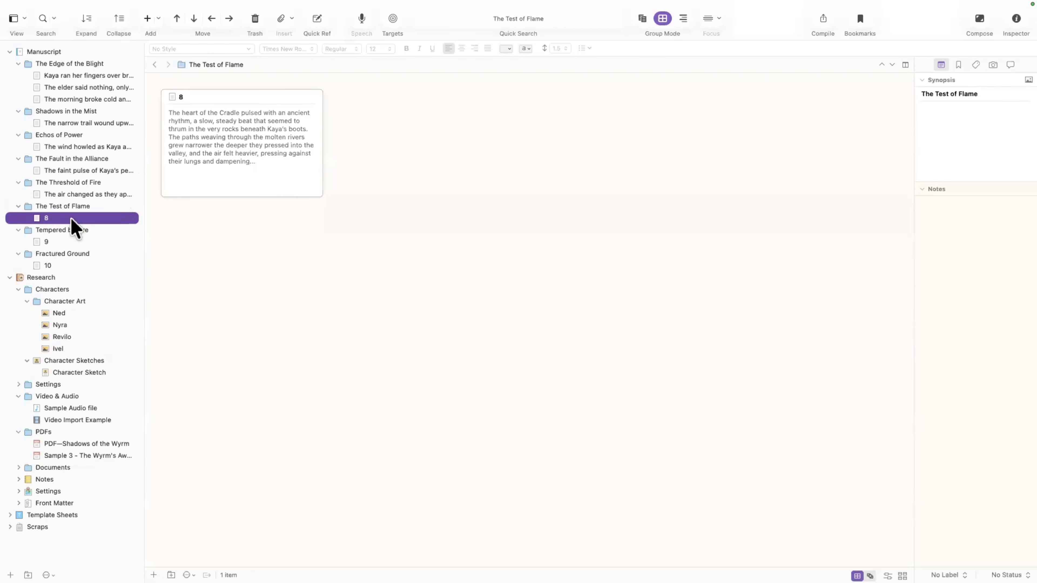
pyautogui.click(533, 99)
pyautogui.press('super+shift+Right')
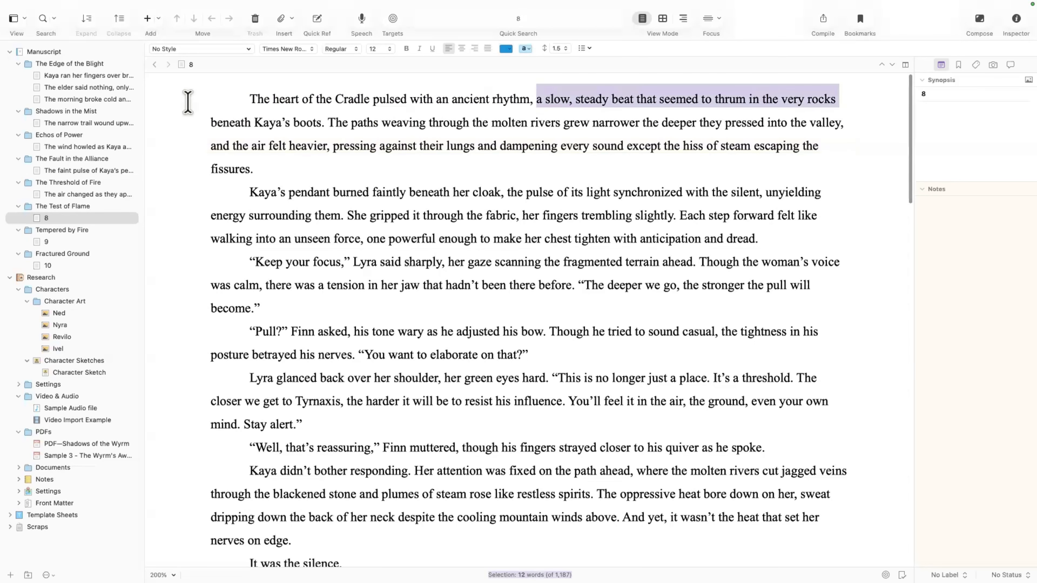
pyautogui.press('super+shift+Left')
pyautogui.moveTo(220, 78); pyautogui.dragTo(180, 65)
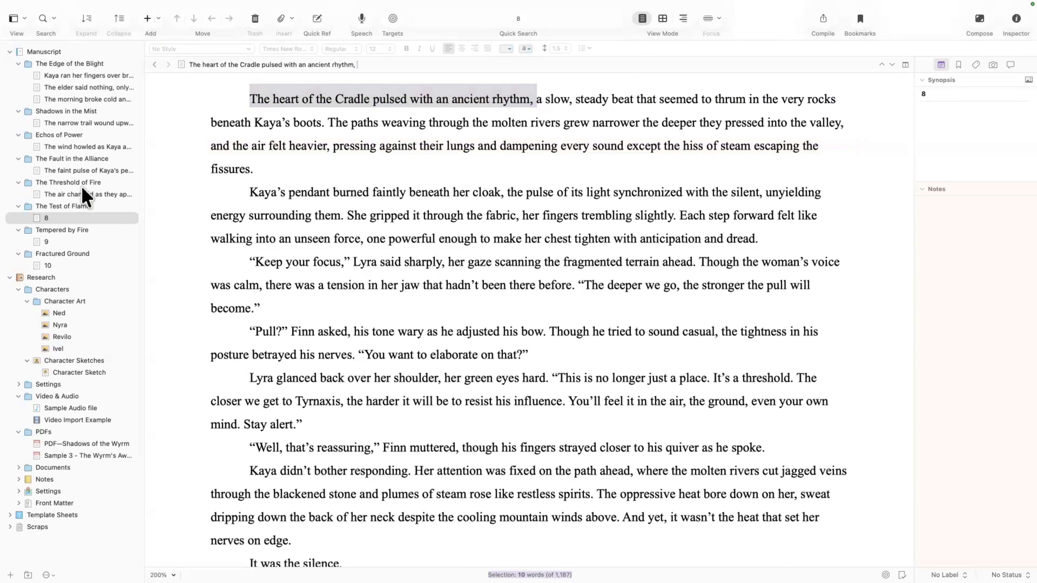
# - Rename document 9 in Tempered by Fire with its first sentence, "Kaya's senses dissolved into light and heat."
pyautogui.click(67, 231)
pyautogui.click(65, 242)
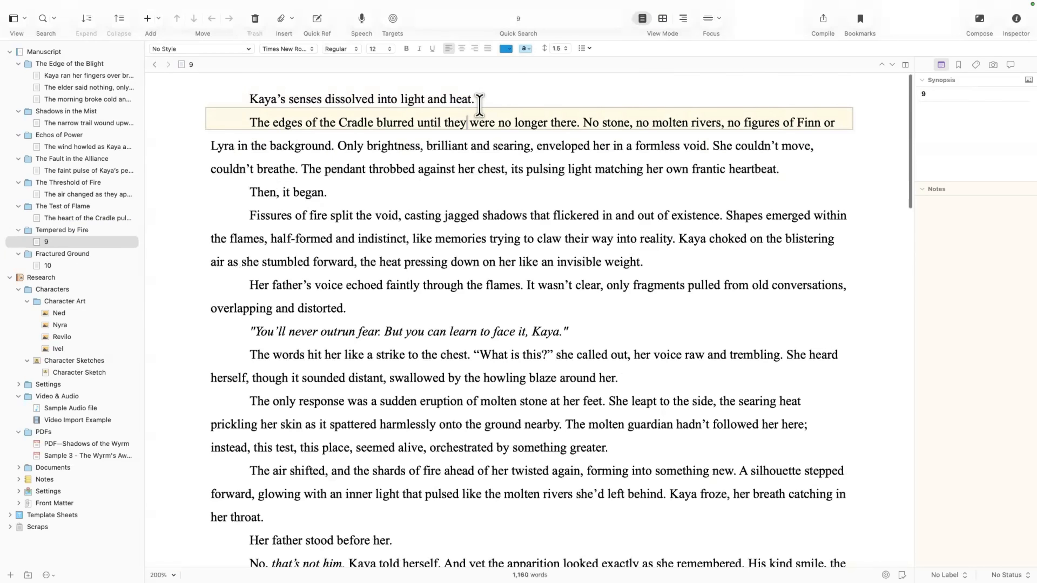
pyautogui.moveTo(473, 103); pyautogui.dragTo(215, 102)
pyautogui.press('super+c')
pyautogui.click(180, 64)
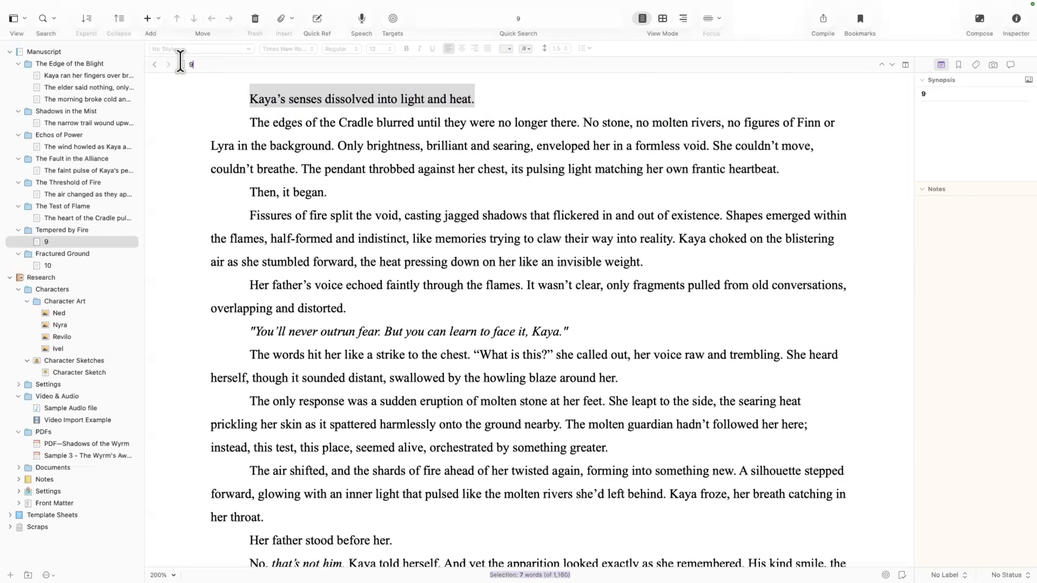
pyautogui.press('super+v')
pyautogui.click(73, 243)
# - Rename document 10 in Fractured Ground with its first sentence, "The world came back in fragments."
pyautogui.click(76, 265)
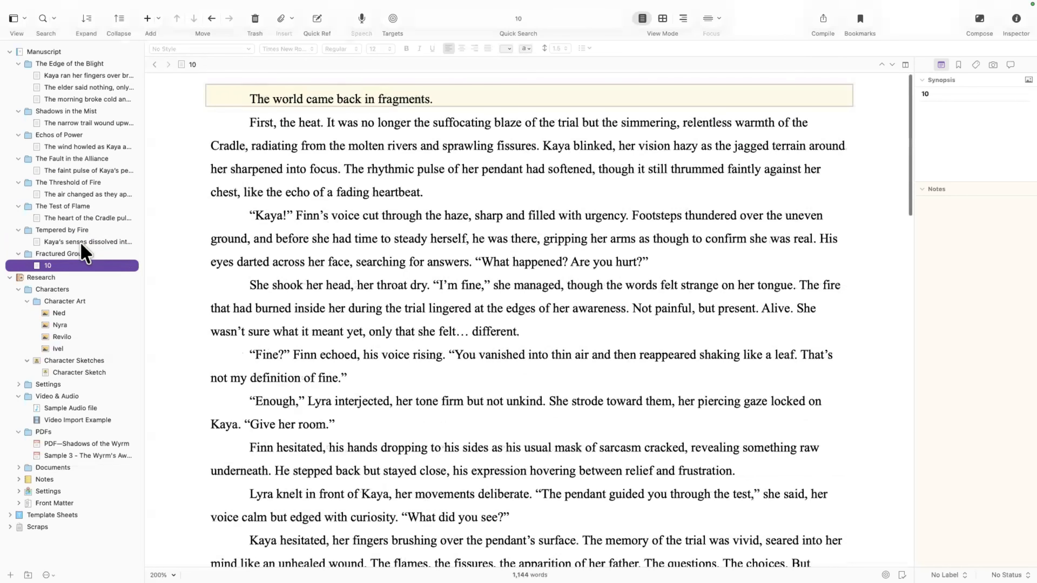
pyautogui.moveTo(432, 102); pyautogui.dragTo(224, 104)
pyautogui.press('super+c')
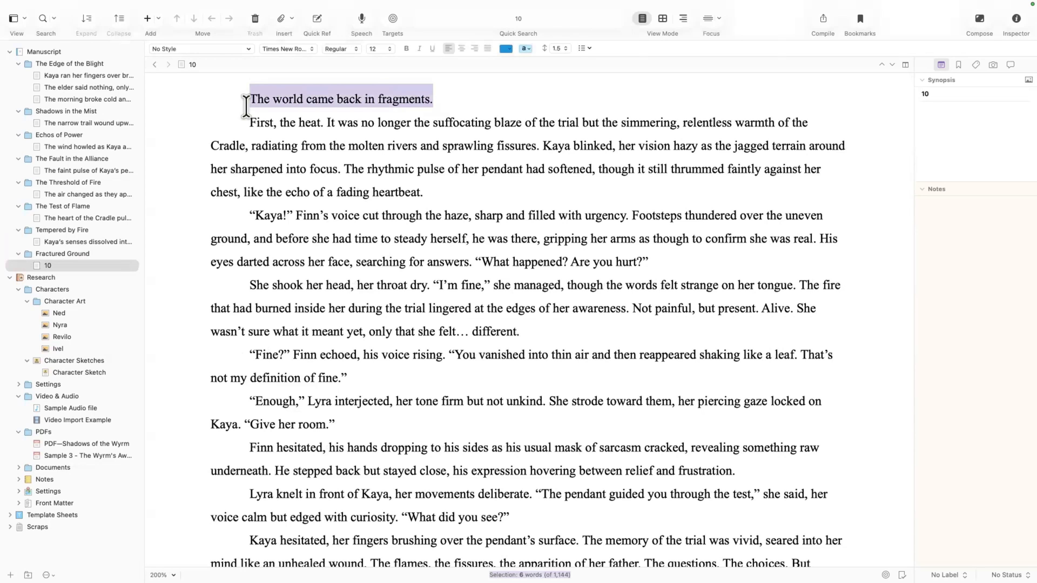
pyautogui.click(215, 66)
pyautogui.press('super+v')
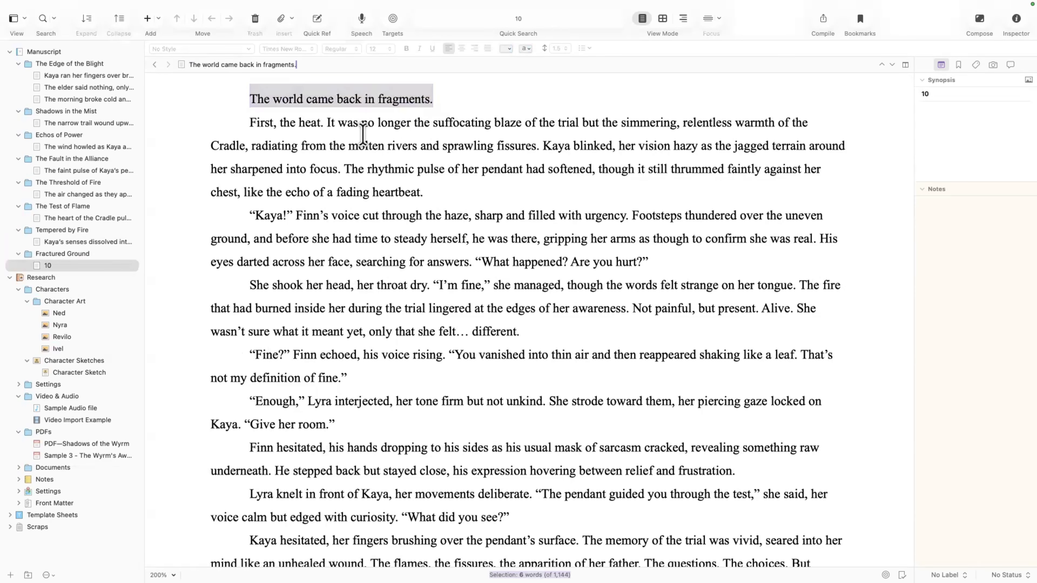
pyautogui.click(408, 146)
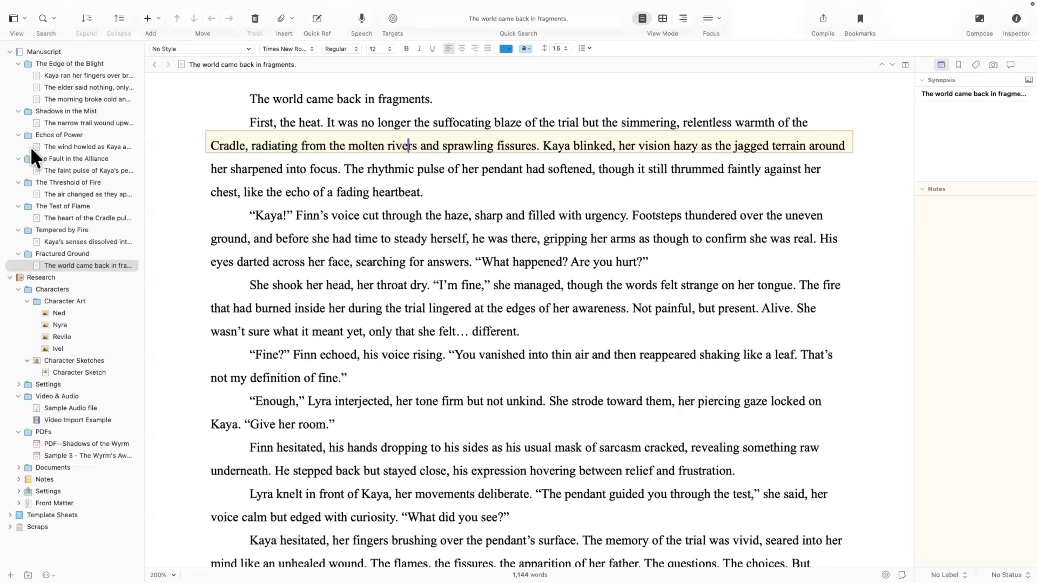
# - Collapse every chapter folder in the Manuscript, from The Edge of the Blight to Fractured Ground, and the Research folder
pyautogui.click(19, 64)
pyautogui.click(19, 75)
pyautogui.click(13, 87)
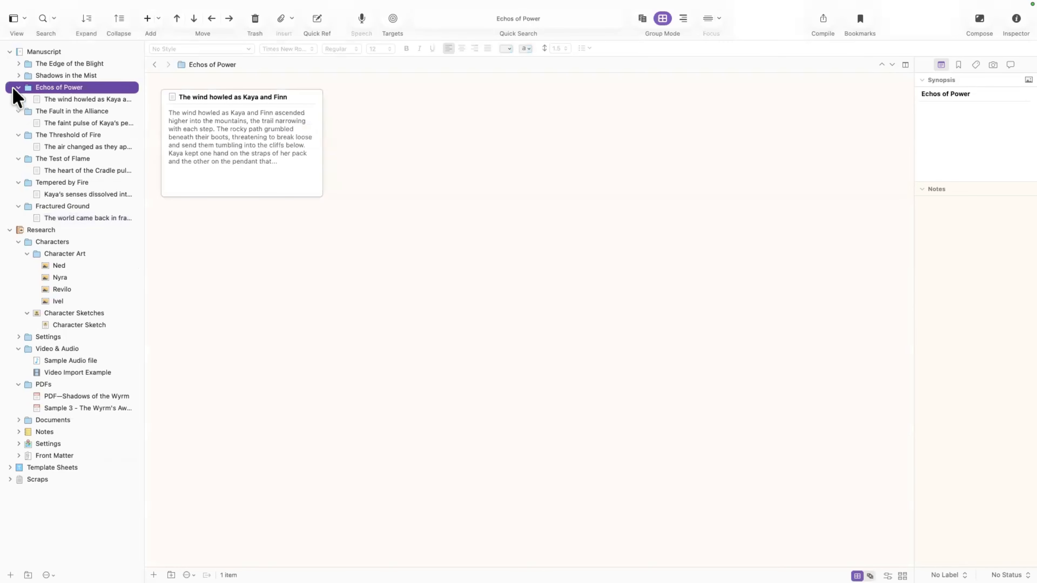
pyautogui.click(18, 87)
pyautogui.click(18, 99)
pyautogui.click(18, 111)
pyautogui.click(18, 122)
pyautogui.click(18, 135)
pyautogui.click(18, 146)
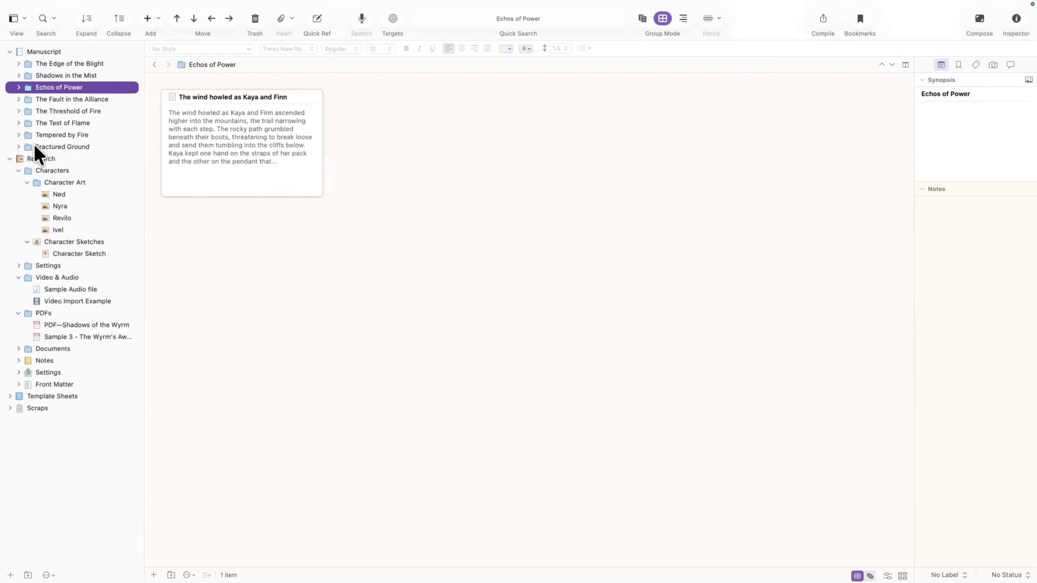
pyautogui.click(10, 158)
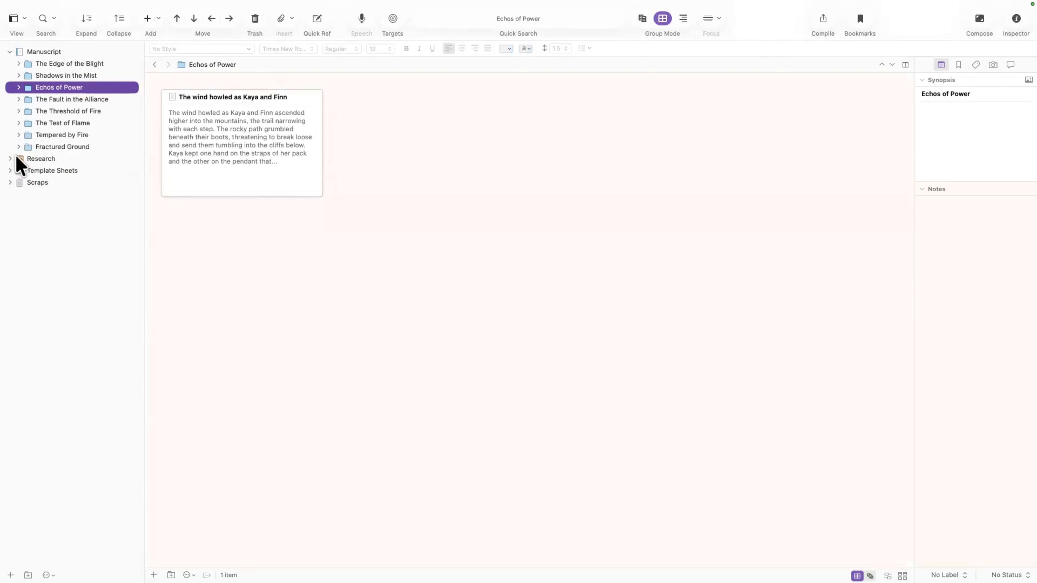
# - View the index cards of the chapter folders from The Edge of the Blight through The Threshold of Fire
pyautogui.click(90, 64)
pyautogui.click(86, 76)
pyautogui.click(80, 87)
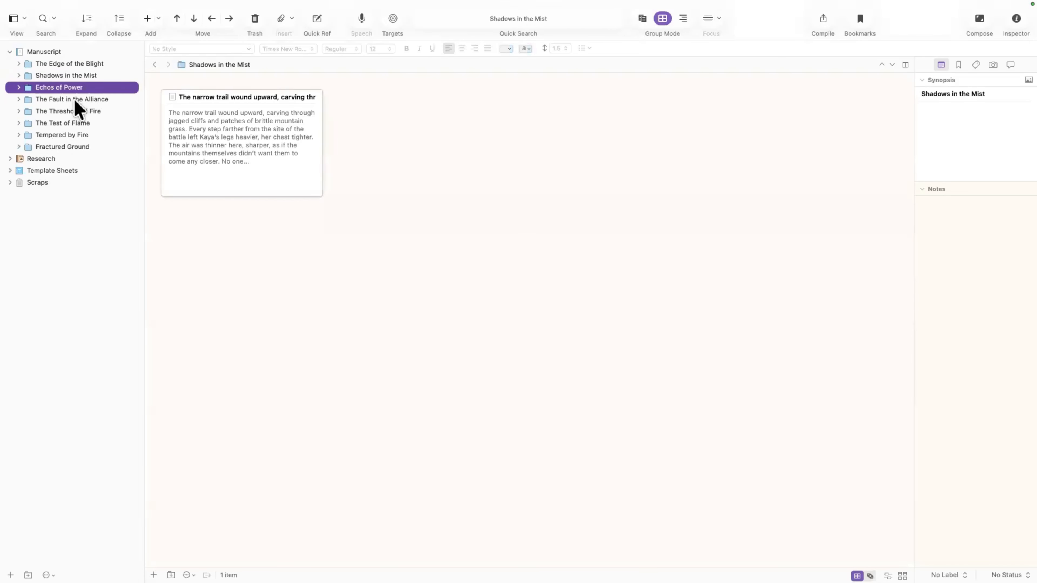
pyautogui.click(77, 99)
pyautogui.click(81, 111)
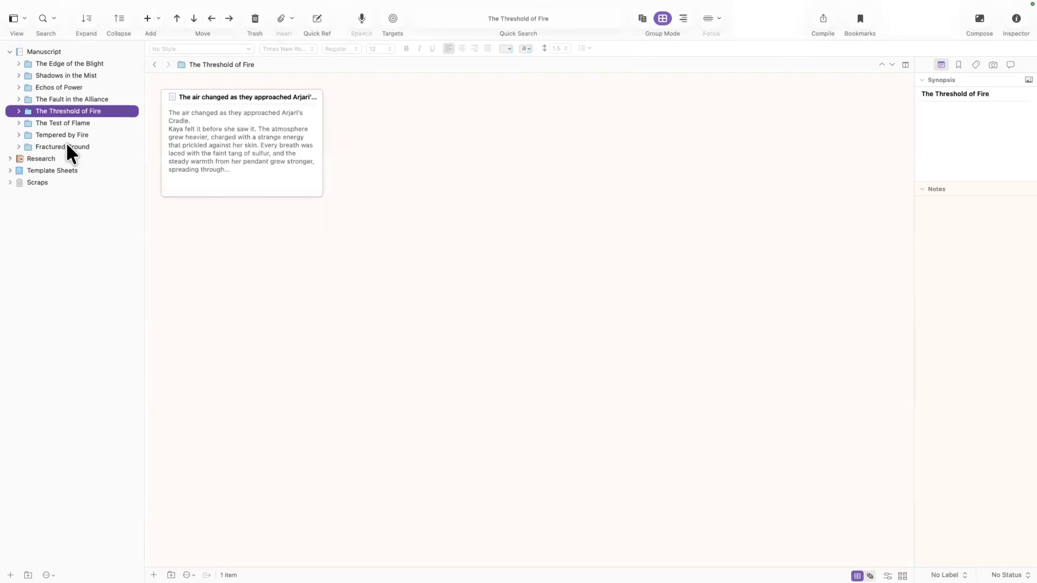
pyautogui.click(614, 121)
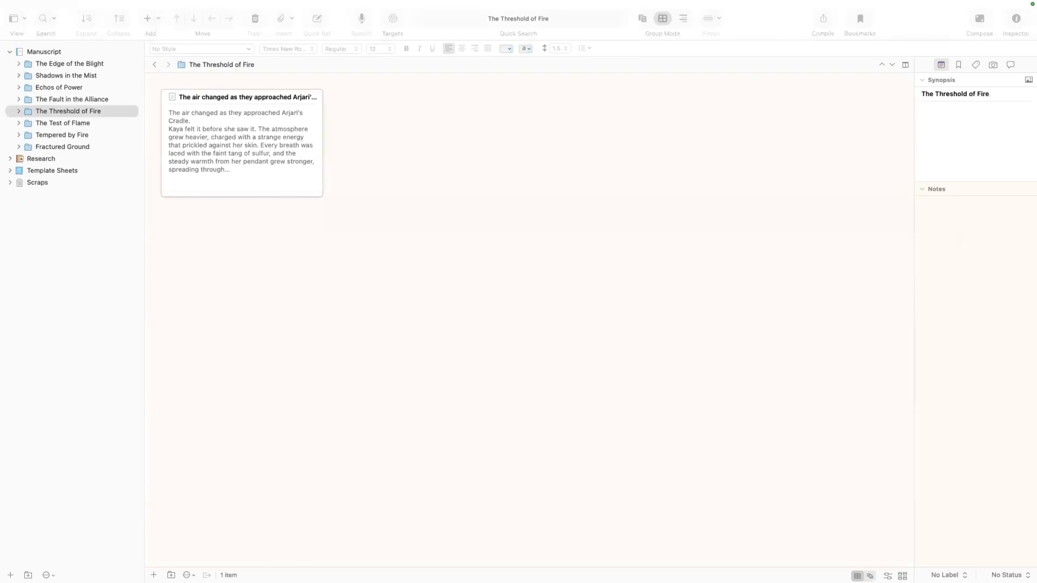
pyautogui.click(762, 66)
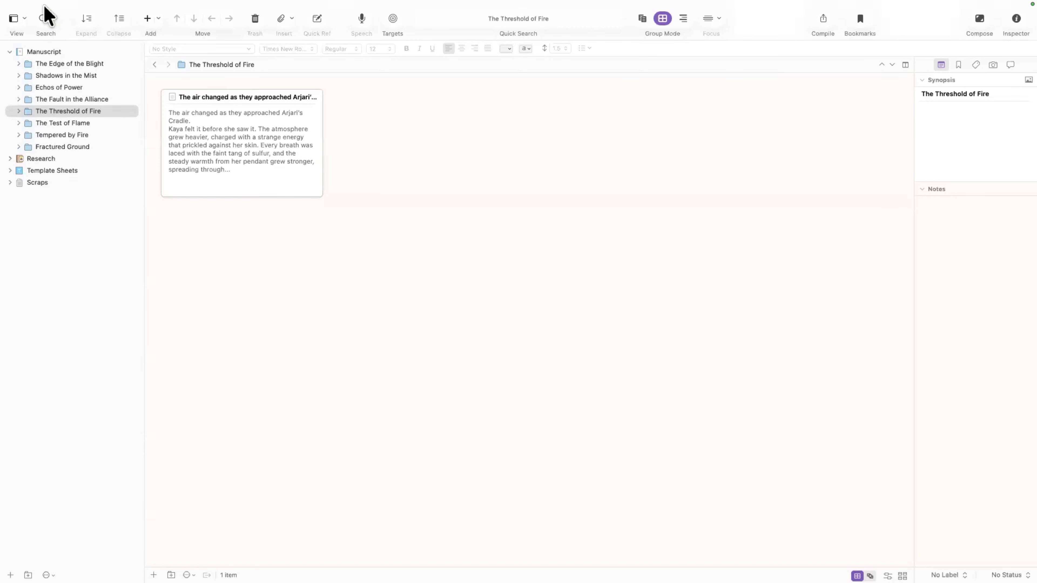
# - Open the Compile settings for the manuscript and set the output type to Microsoft Word (.docx)
pyautogui.click(78, 7)
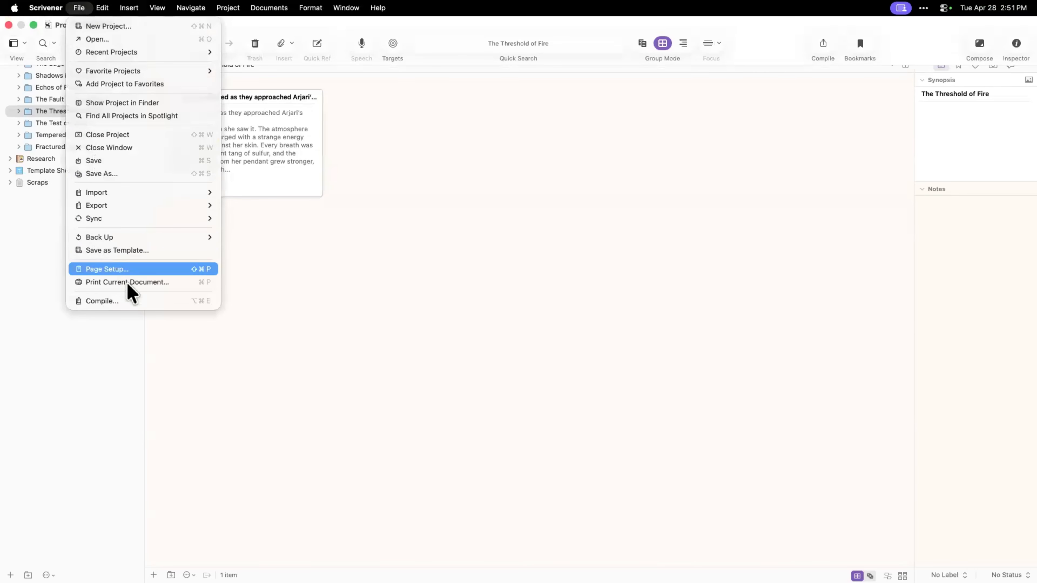
pyautogui.click(133, 303)
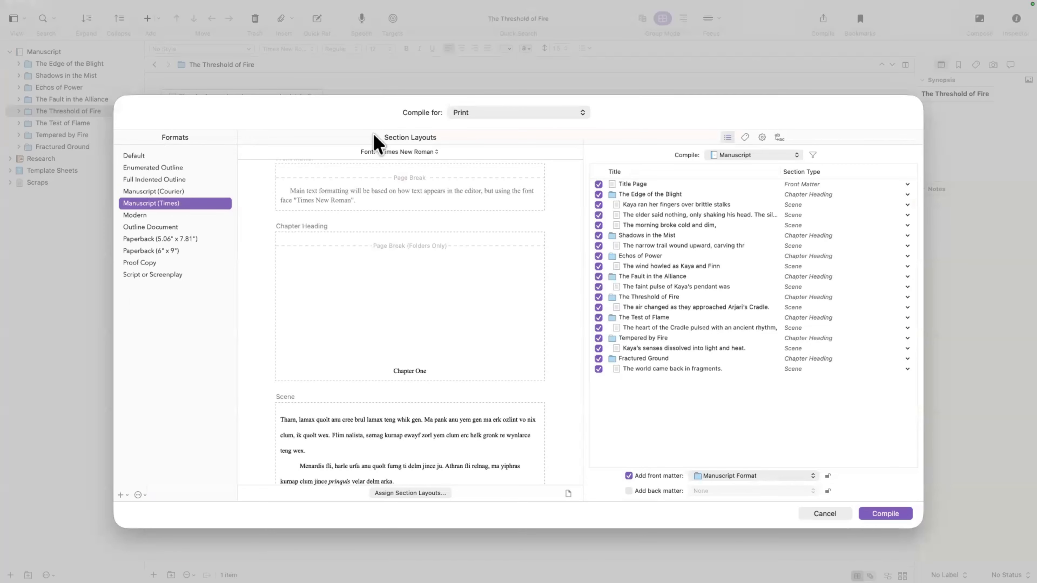
pyautogui.click(483, 119)
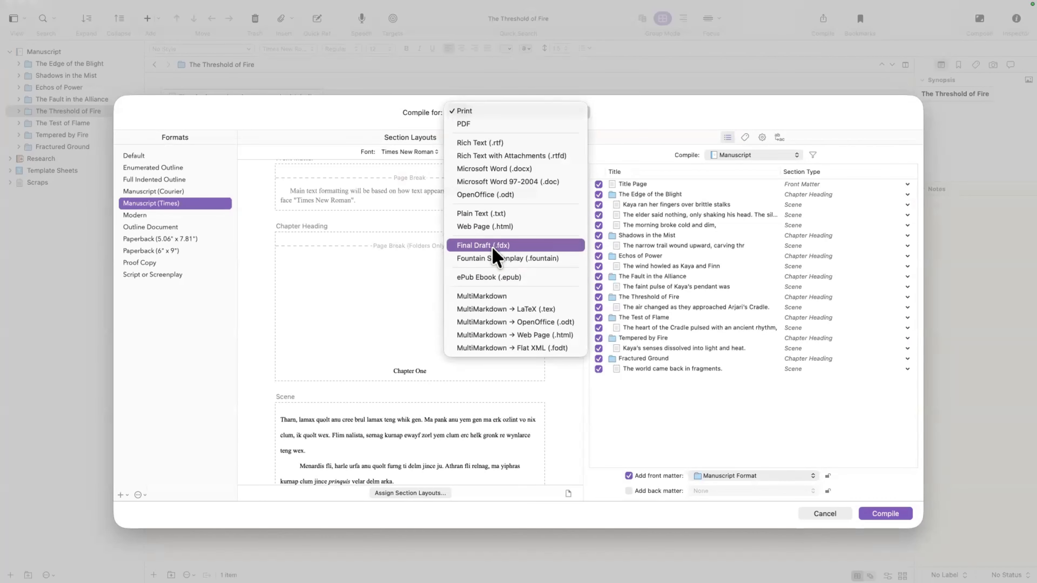
pyautogui.click(523, 169)
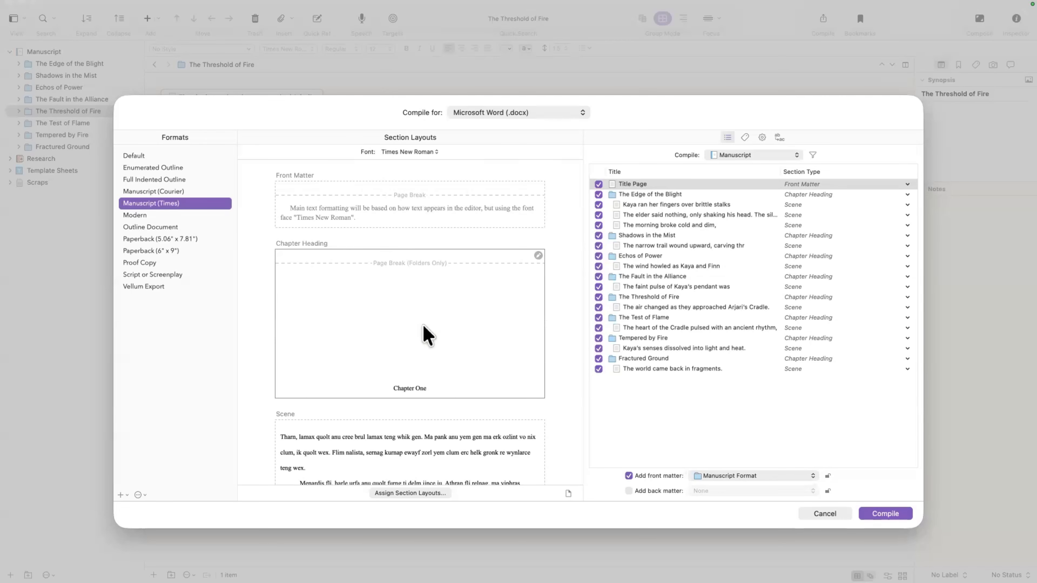
# - Examine the Front Matter, Chapter Heading and Scene section layouts and check which manuscript items use the Chapter Heading and Scene layouts
pyautogui.scroll(-2, 428, 329)
pyautogui.scroll(2, 429, 321)
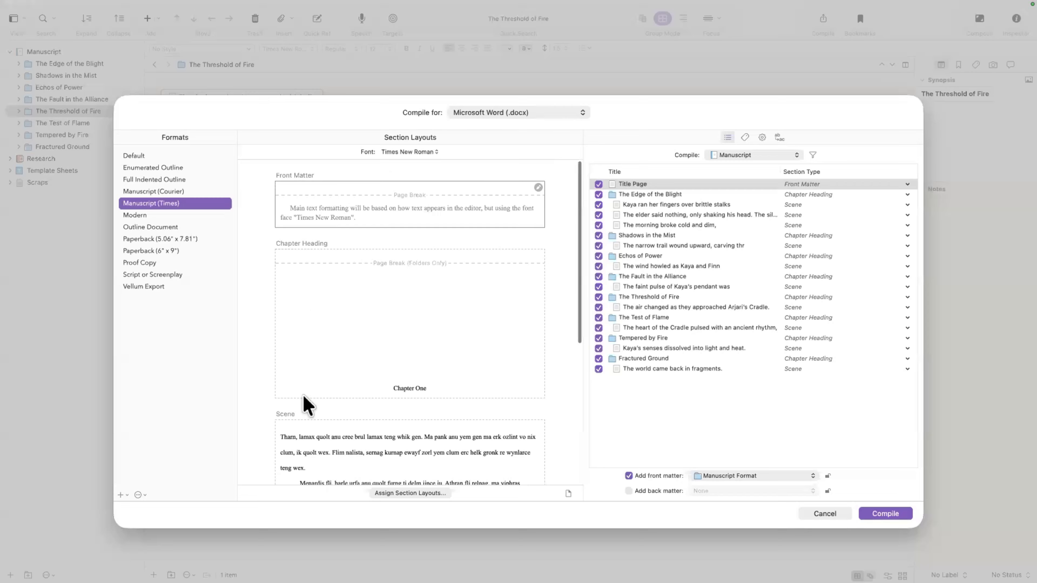
pyautogui.scroll(-2, 428, 394)
pyautogui.click(398, 331)
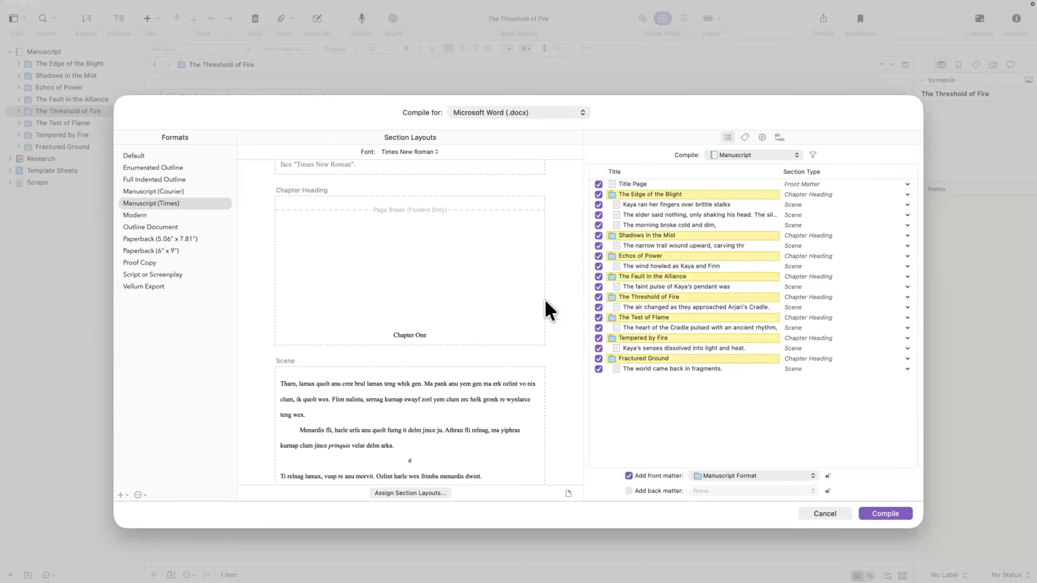
pyautogui.scroll(-1, 454, 355)
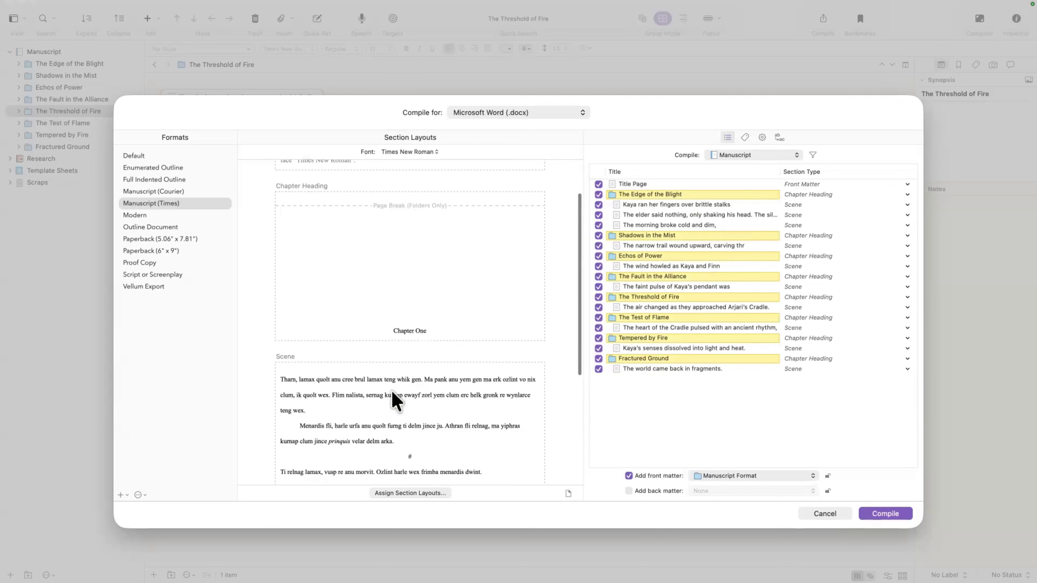
pyautogui.click(393, 401)
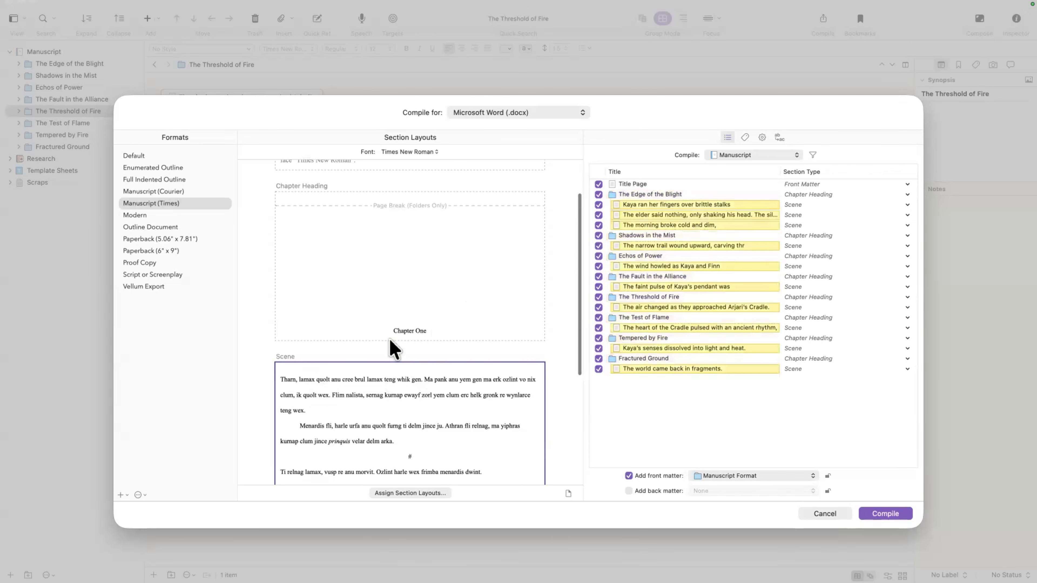
pyautogui.scroll(-1, 447, 238)
pyautogui.click(436, 266)
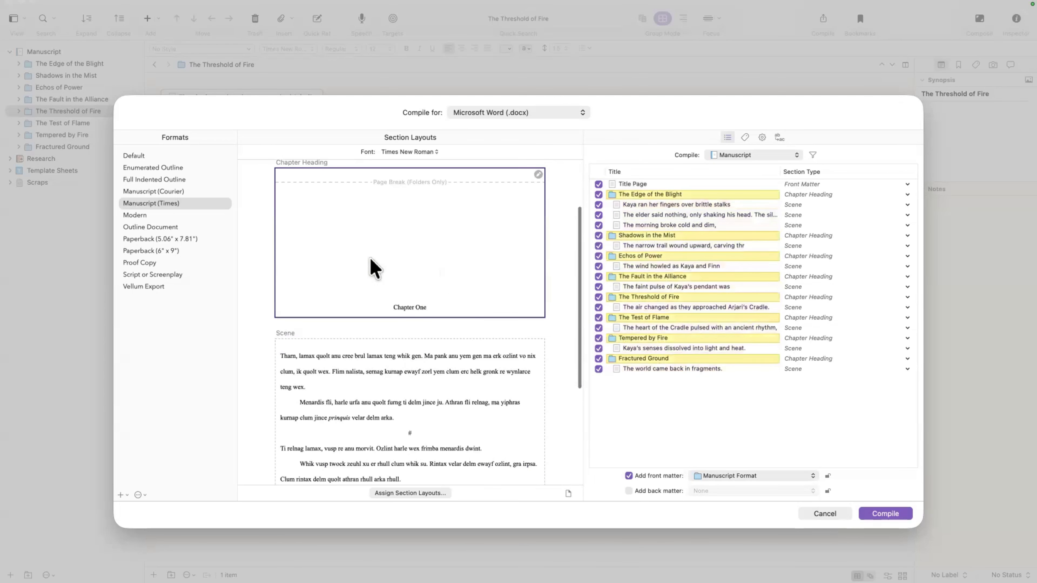
pyautogui.scroll(-4, 381, 306)
pyautogui.click(393, 368)
pyautogui.scroll(-2, 372, 314)
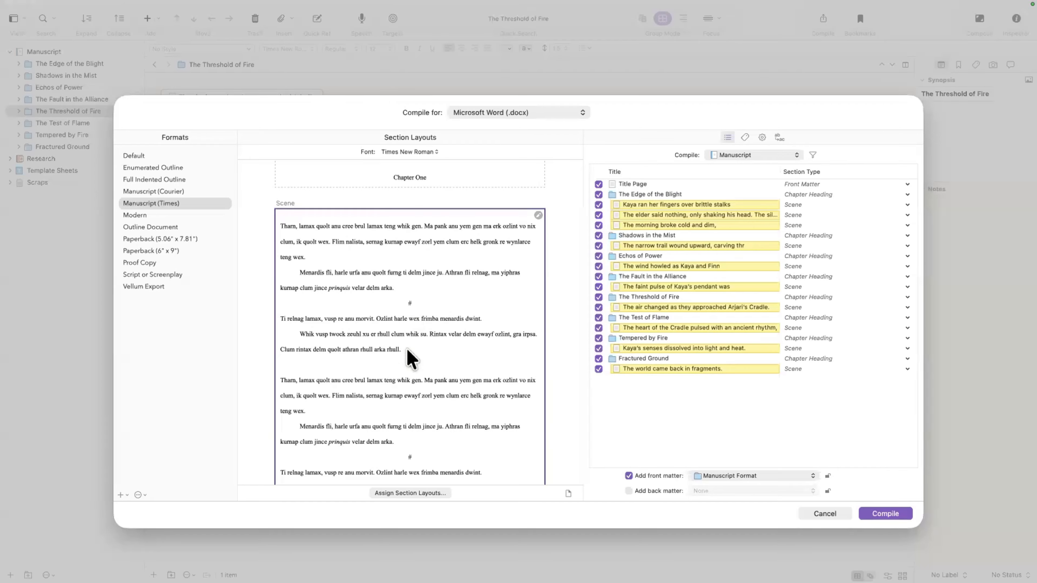
pyautogui.scroll(-2, 424, 364)
pyautogui.scroll(5, 294, 354)
pyautogui.scroll(3, 300, 229)
# - Reselect the Manuscript (Times) format and review its section layout previews, including the scene separators
pyautogui.click(198, 201)
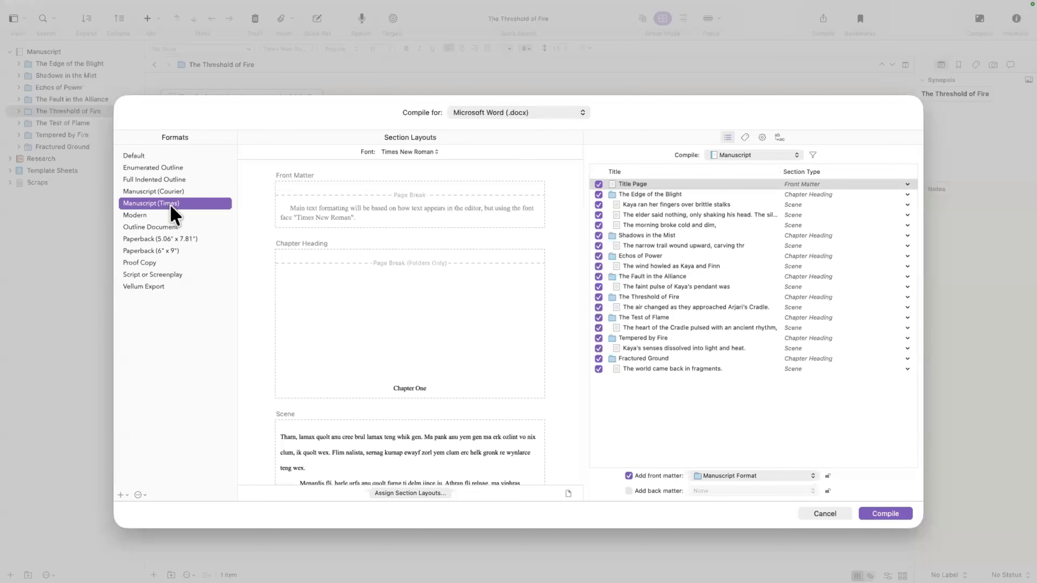
pyautogui.scroll(-5, 467, 365)
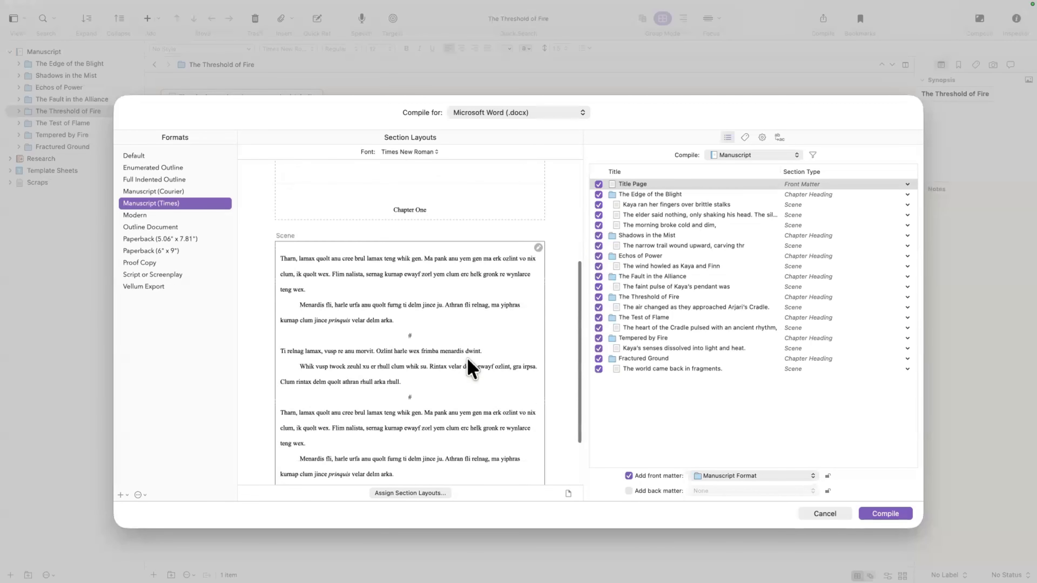
pyautogui.scroll(5, 468, 366)
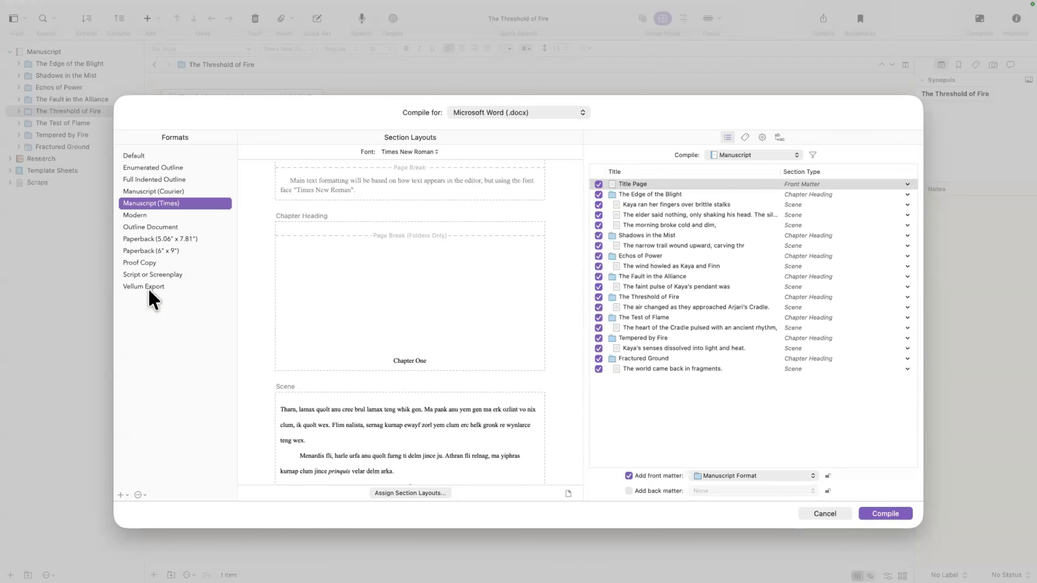
# - Exclude the Manuscript Format front matter, including its Title Page, from the compile
pyautogui.scroll(2, 325, 283)
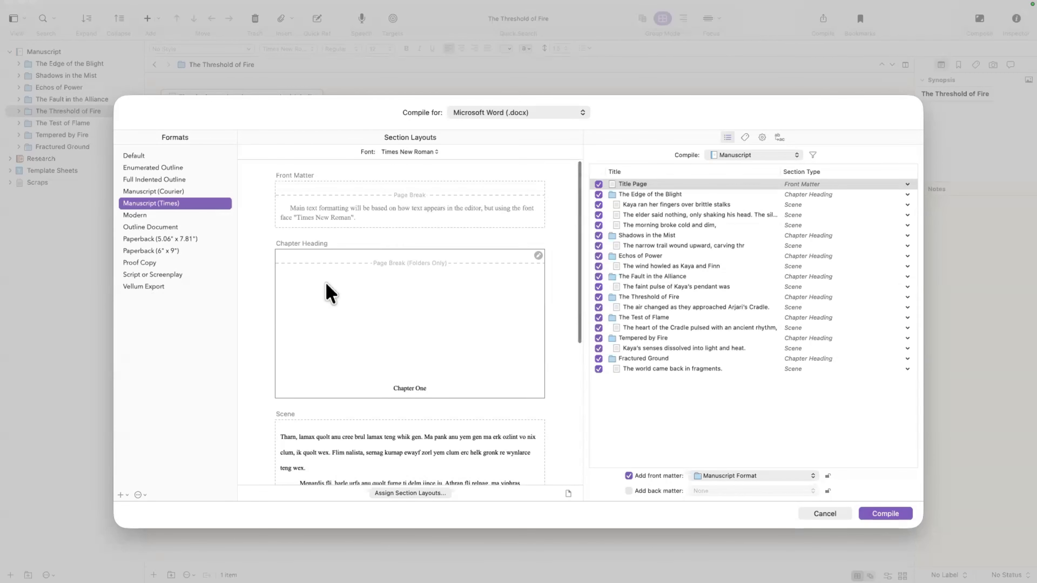
pyautogui.click(643, 184)
pyautogui.click(847, 185)
pyautogui.click(847, 185)
pyautogui.click(786, 471)
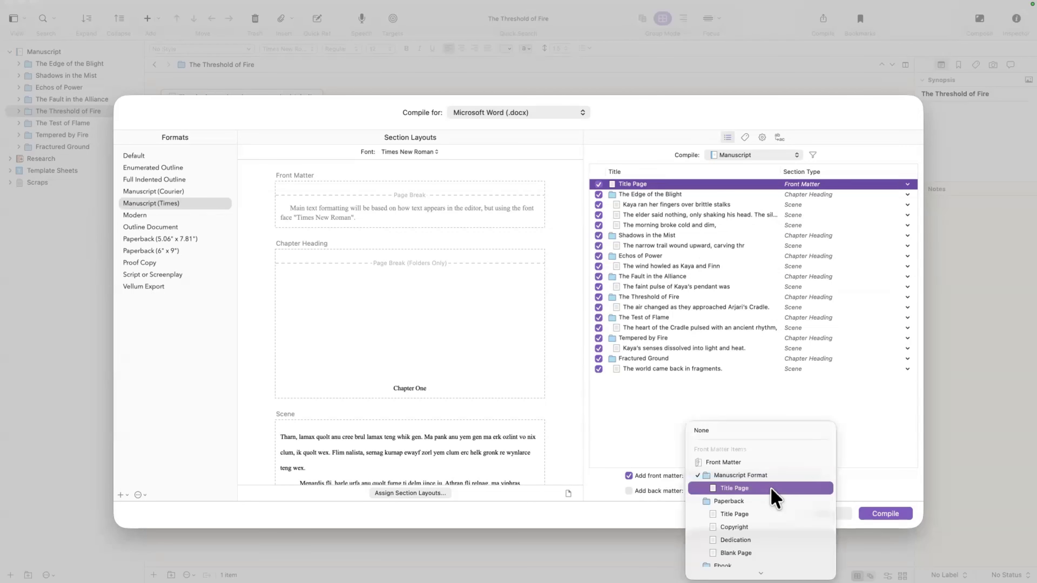
pyautogui.click(642, 504)
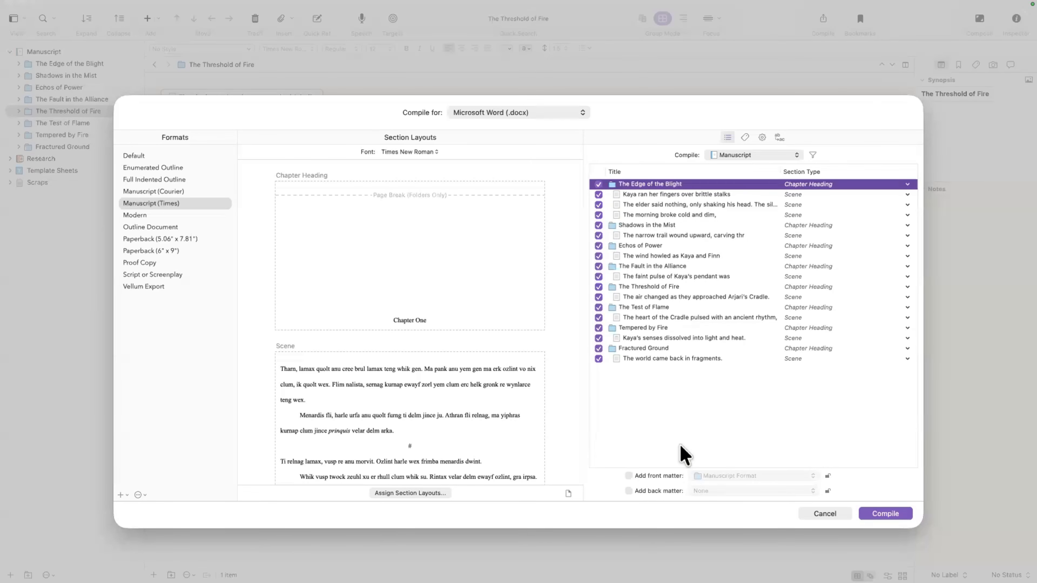
# - Compile the manuscript to the Desktop as Project Hailmary and open the exported file in Microsoft Word
pyautogui.click(882, 514)
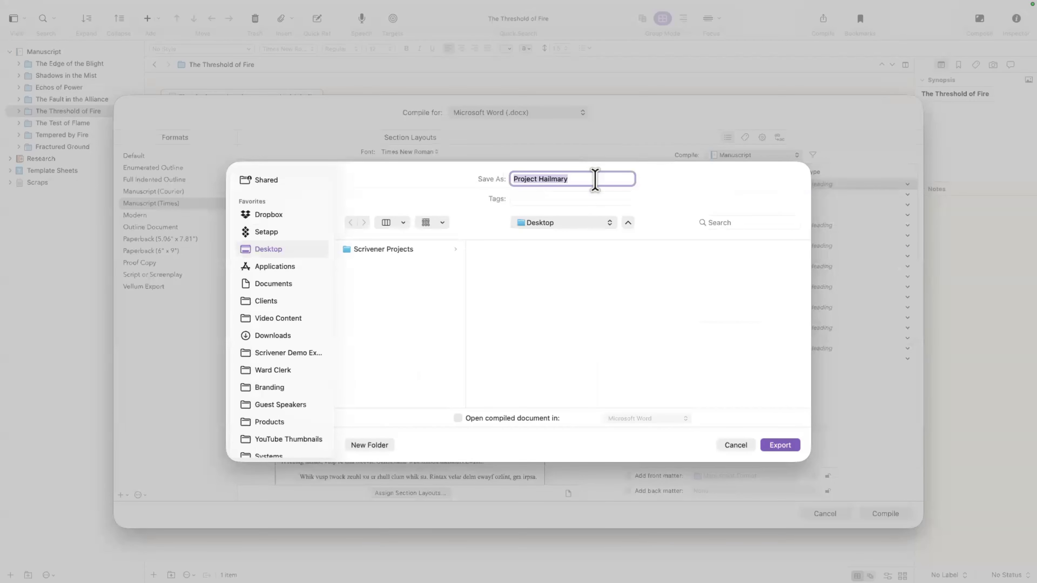
pyautogui.click(774, 446)
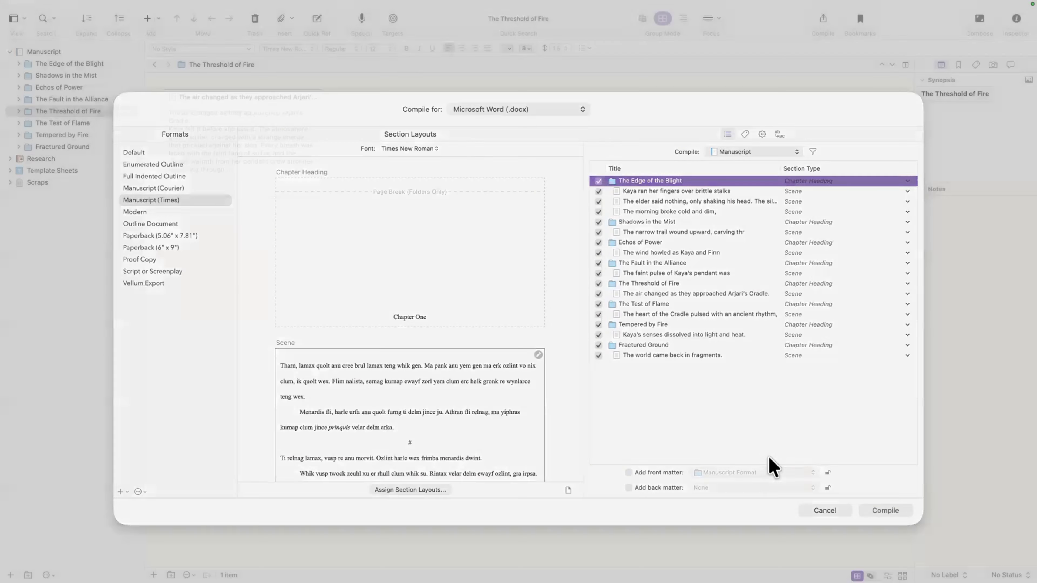
pyautogui.hotkey('ctrl', 'Right')
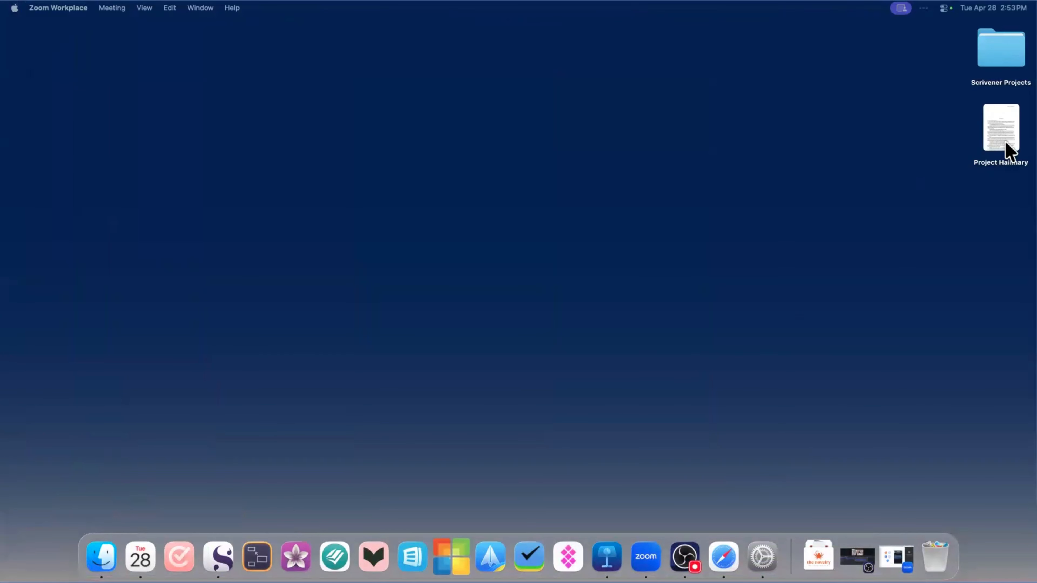
pyautogui.click(1006, 142)
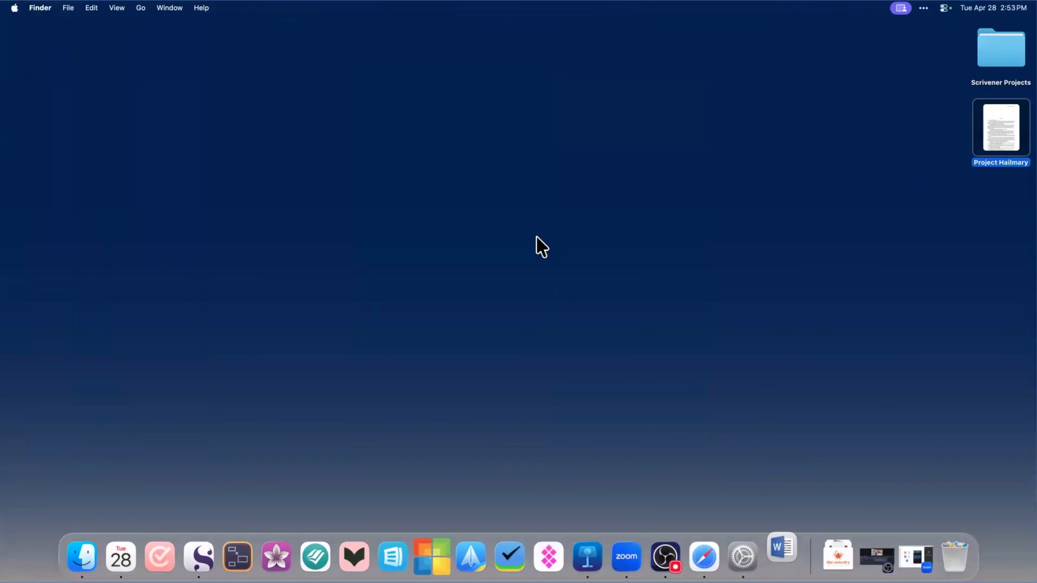
# - Review the compiled document's page header, chapters and scene text, and close it without saving
pyautogui.scroll(-15, 509, 371)
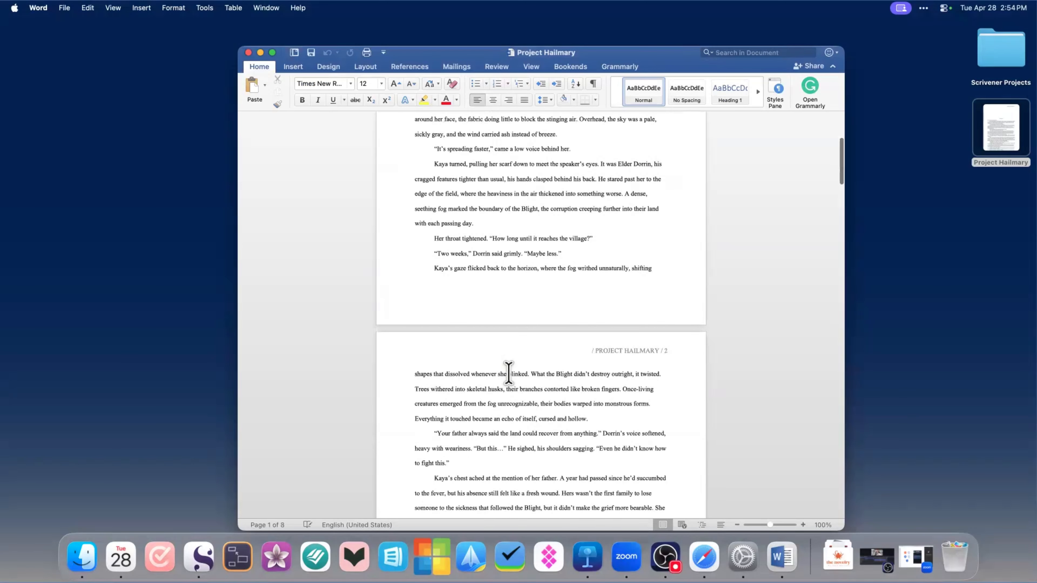
pyautogui.scroll(-15, 510, 371)
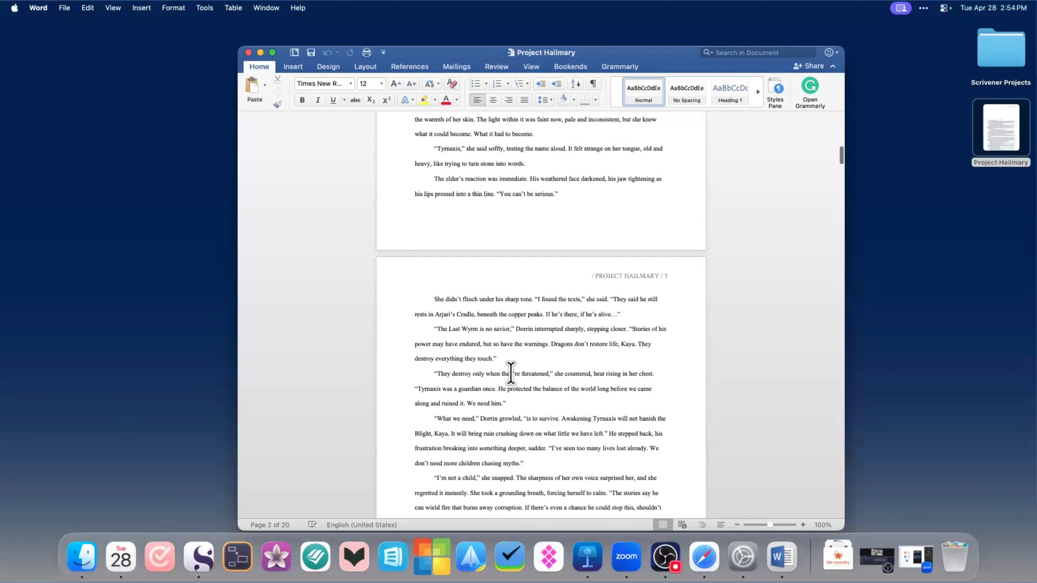
pyautogui.scroll(-5, 511, 376)
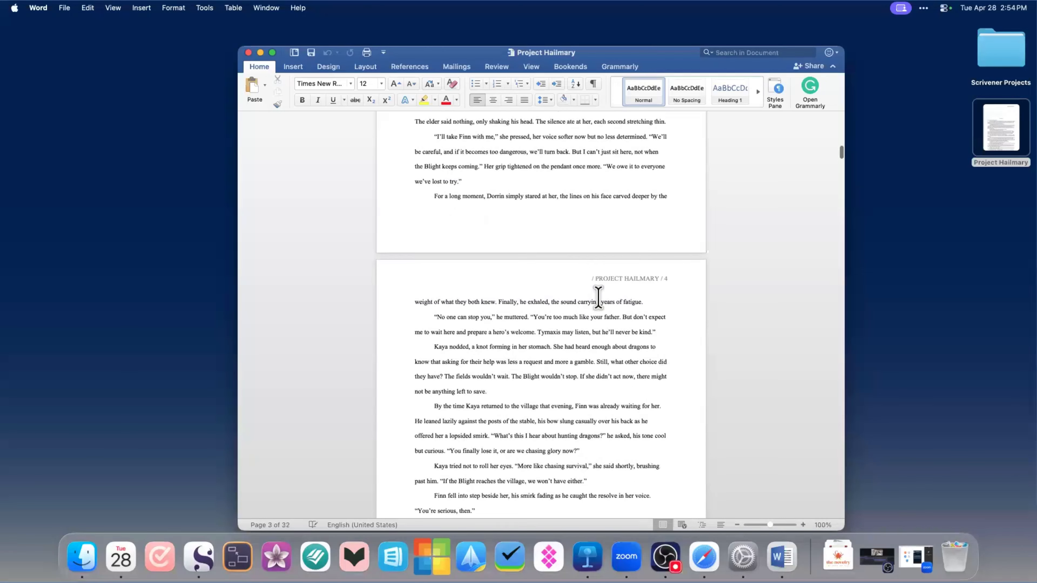
pyautogui.doubleClick(626, 278)
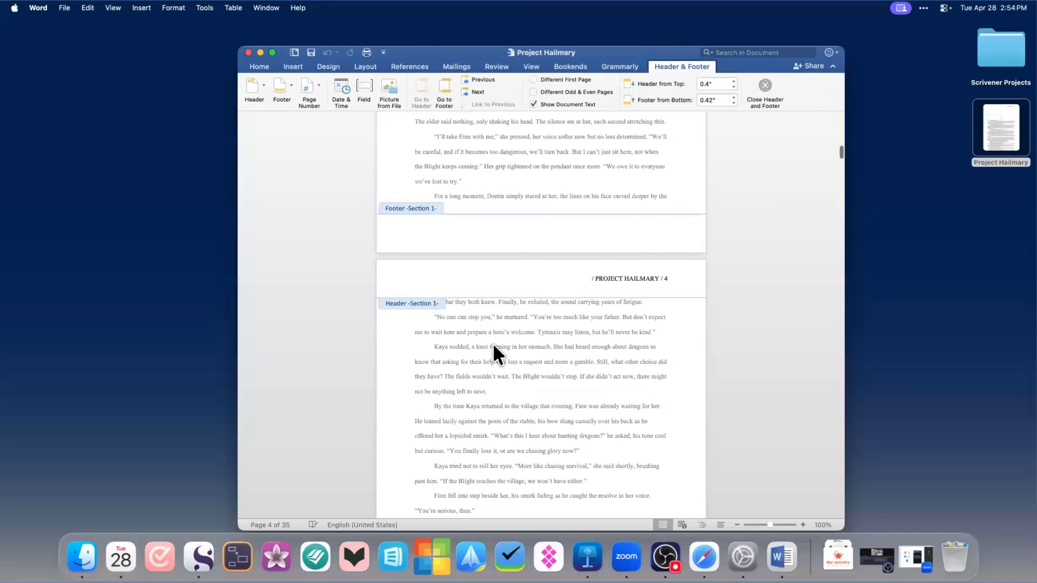
pyautogui.doubleClick(495, 355)
pyautogui.scroll(-15, 559, 352)
pyautogui.scroll(-20, 560, 351)
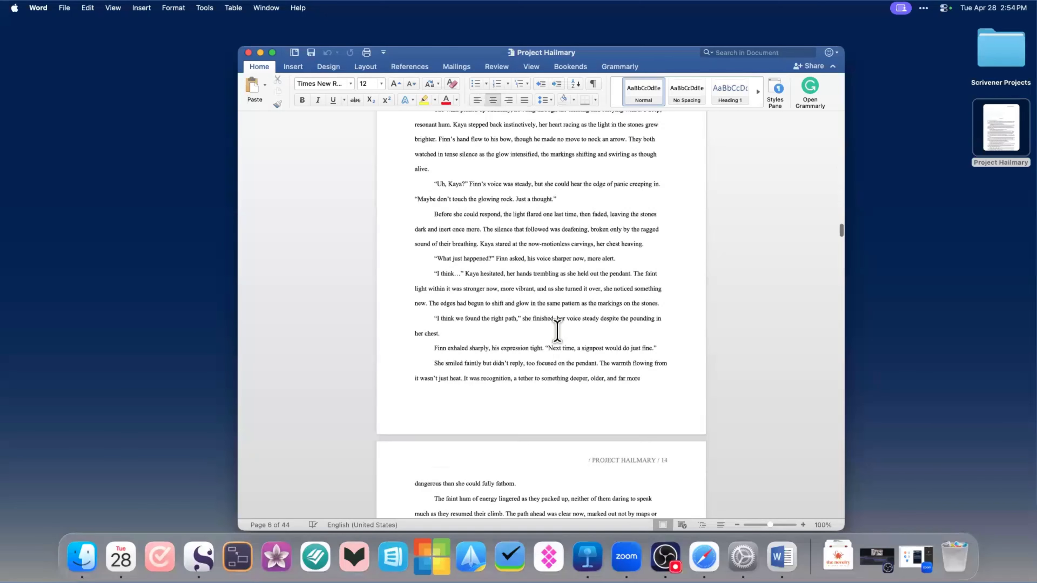
pyautogui.click(248, 53)
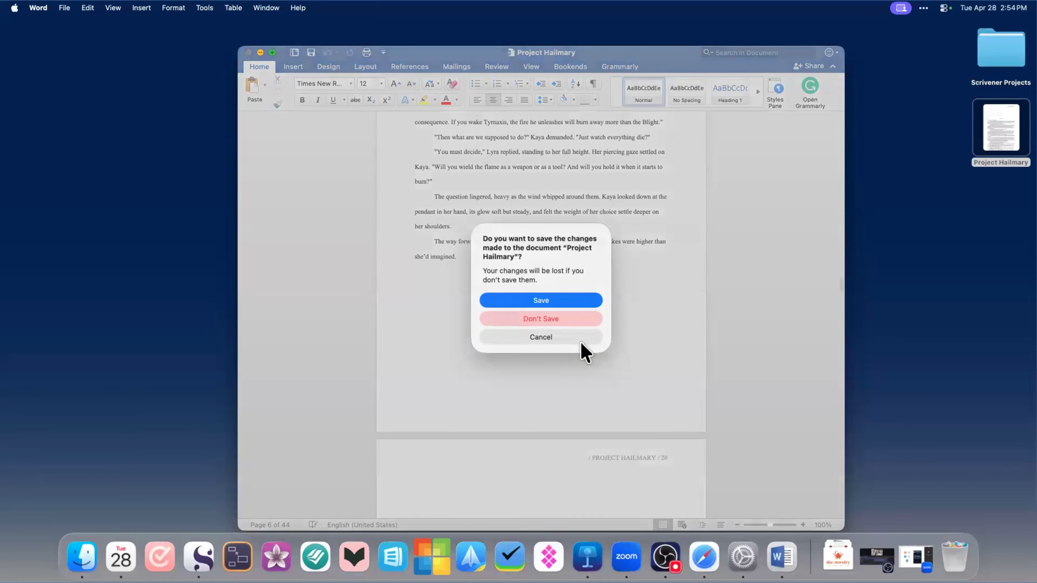
pyautogui.click(570, 323)
# - Preview the exported Project Hailmary document on the Desktop, move it to the Trash, and close the preview
pyautogui.click(1007, 141)
pyautogui.press('space')
pyautogui.rightClick(1009, 149)
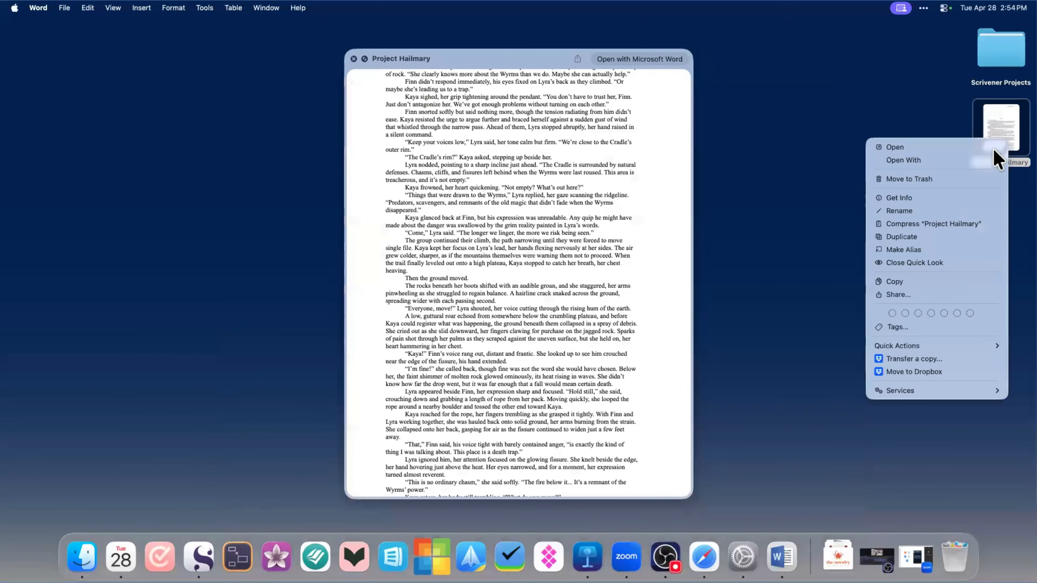
pyautogui.click(976, 180)
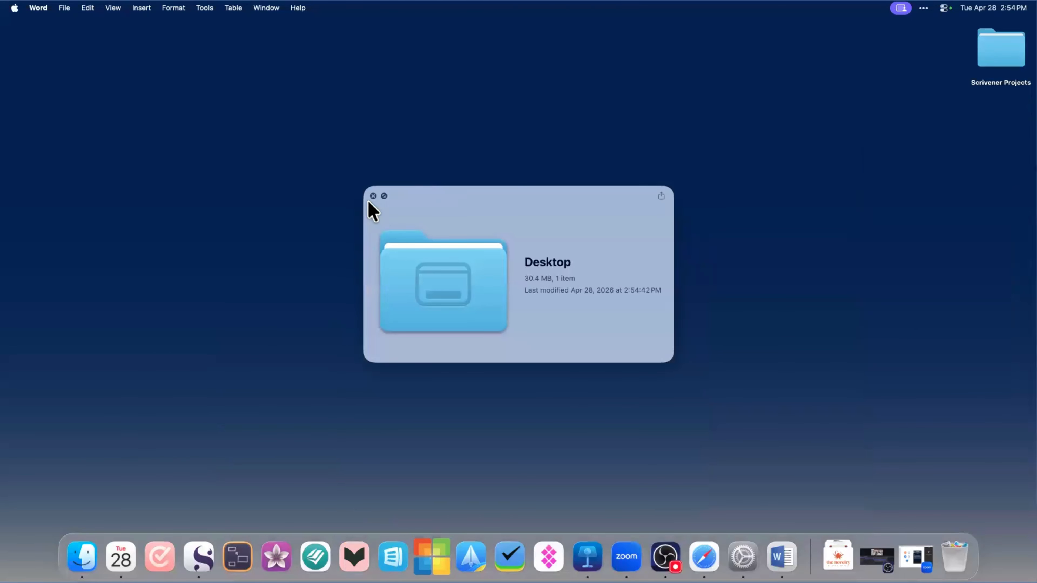
pyautogui.click(373, 197)
# - Switch back to Scrivener, reopen the Compile settings, and check which manuscript items use the Chapter Heading layout
pyautogui.click(198, 556)
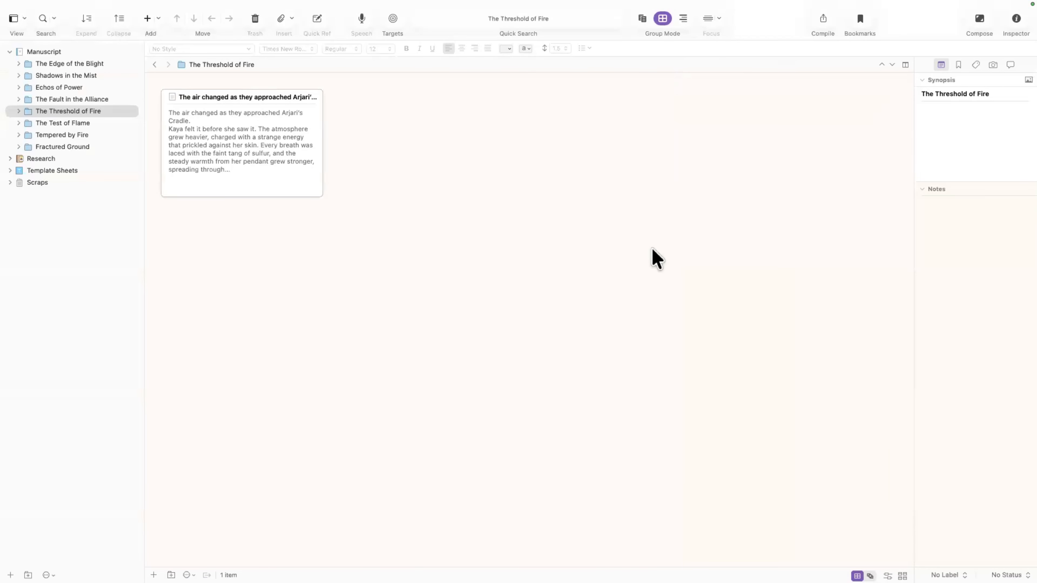
pyautogui.click(823, 22)
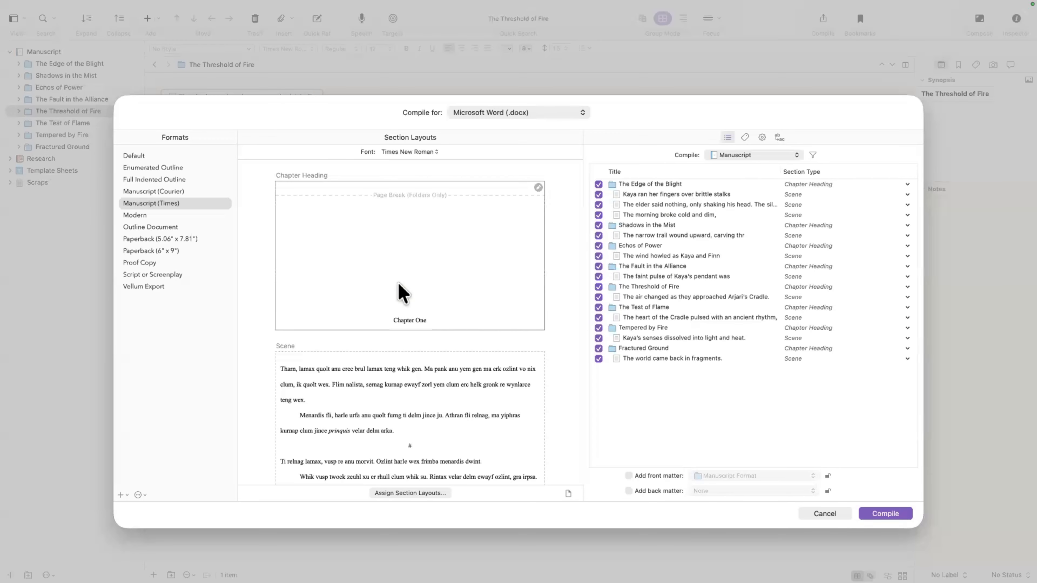
pyautogui.click(372, 253)
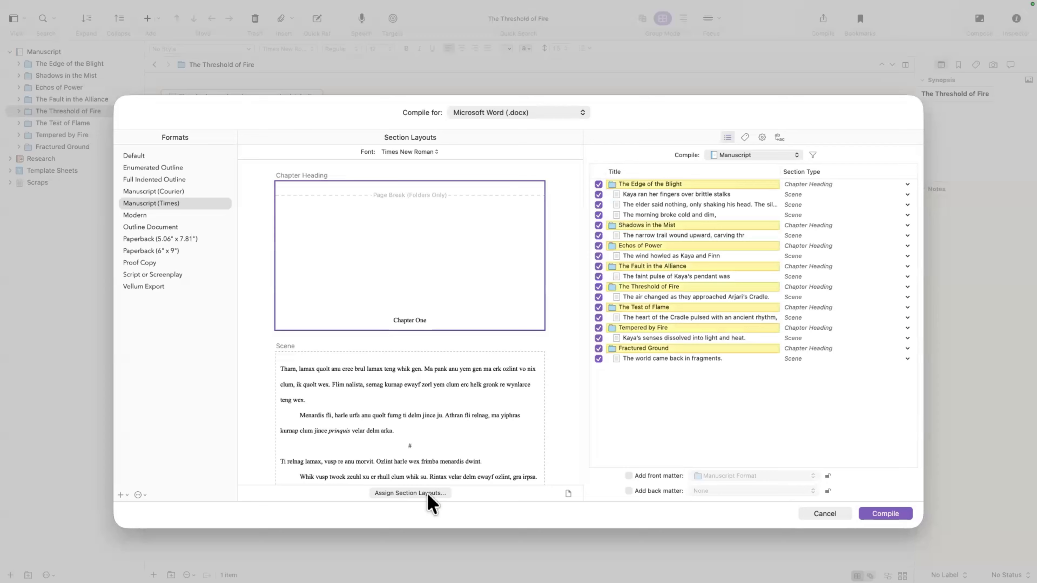
# - Assign the Chapter Title layout, with chapter number and section title, to the Chapter Heading section type
pyautogui.click(410, 493)
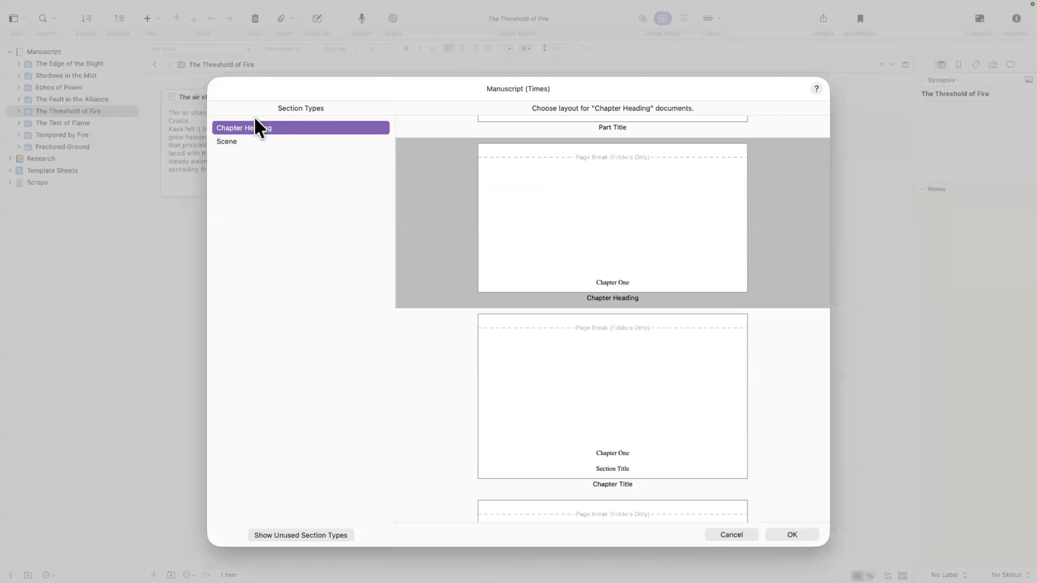
pyautogui.scroll(-1, 588, 352)
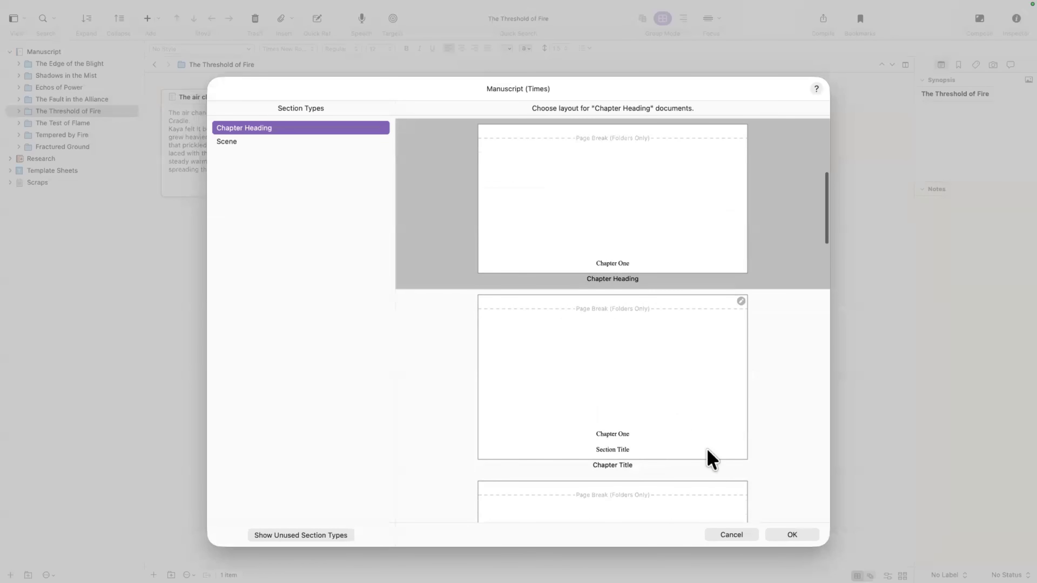
pyautogui.scroll(5, 662, 404)
pyautogui.scroll(-4, 662, 403)
pyautogui.click(663, 404)
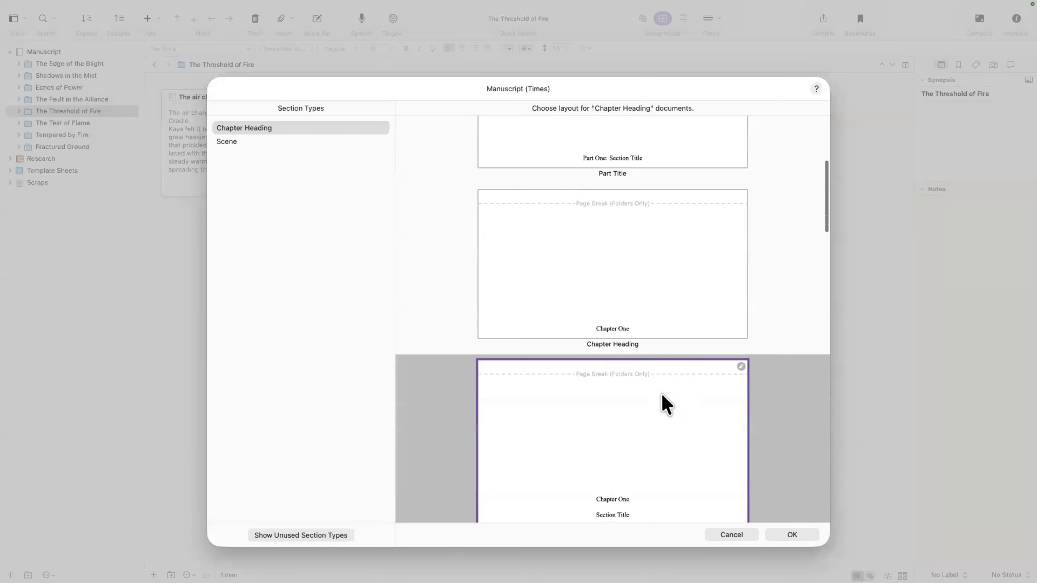
pyautogui.scroll(-3, 577, 297)
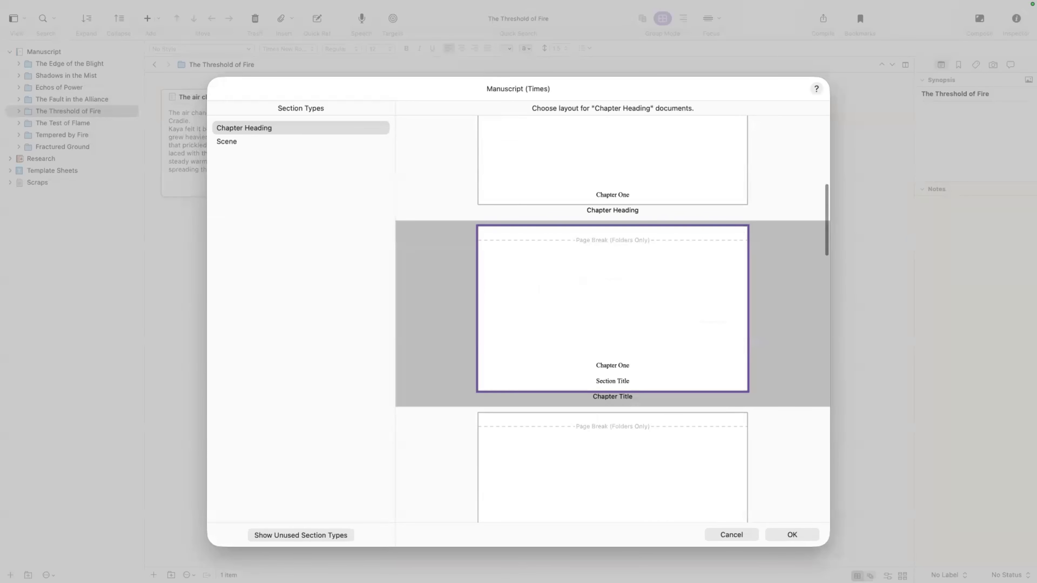
pyautogui.press('Return')
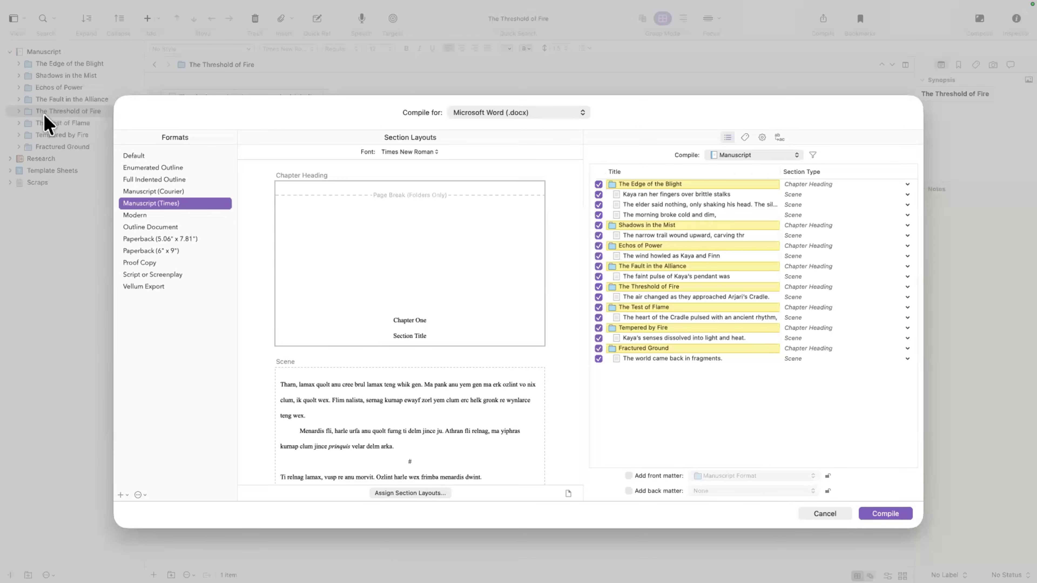
# - Exclude the Fractured Ground and Tempered by Fire chapters and their scenes from the compile
pyautogui.scroll(-2, 539, 455)
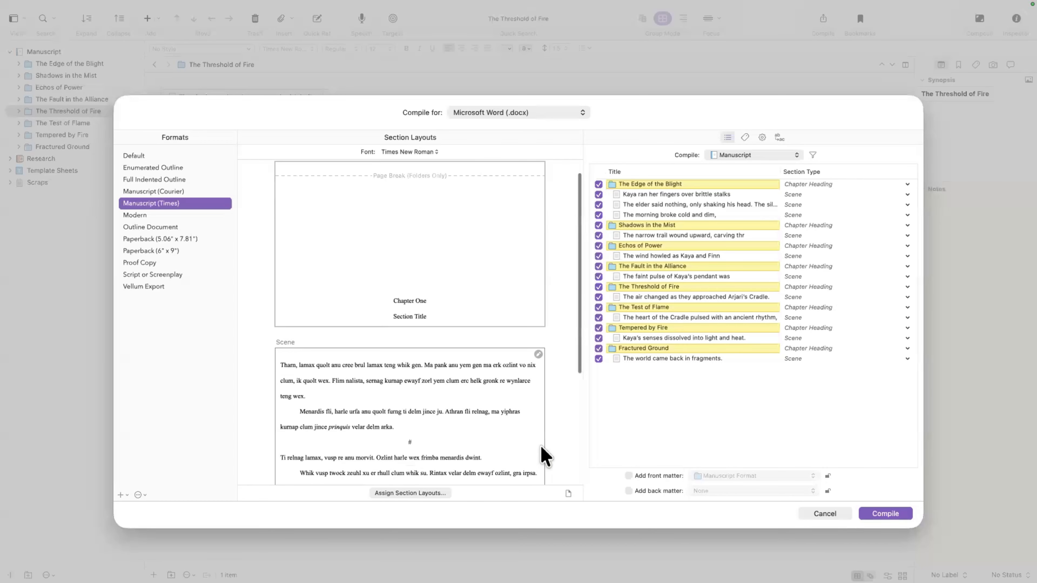
pyautogui.scroll(2, 541, 447)
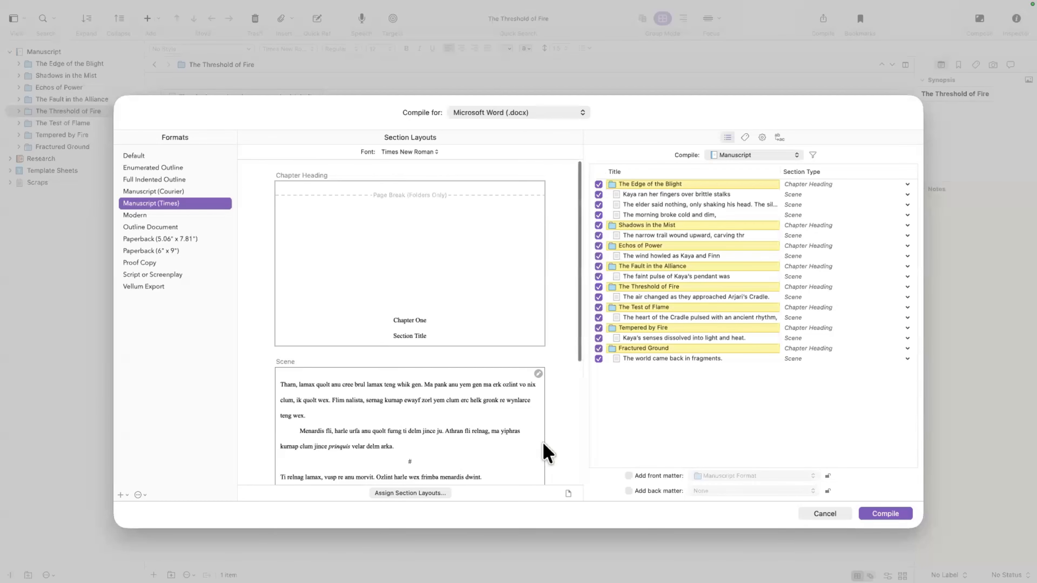
pyautogui.click(599, 358)
pyautogui.click(599, 348)
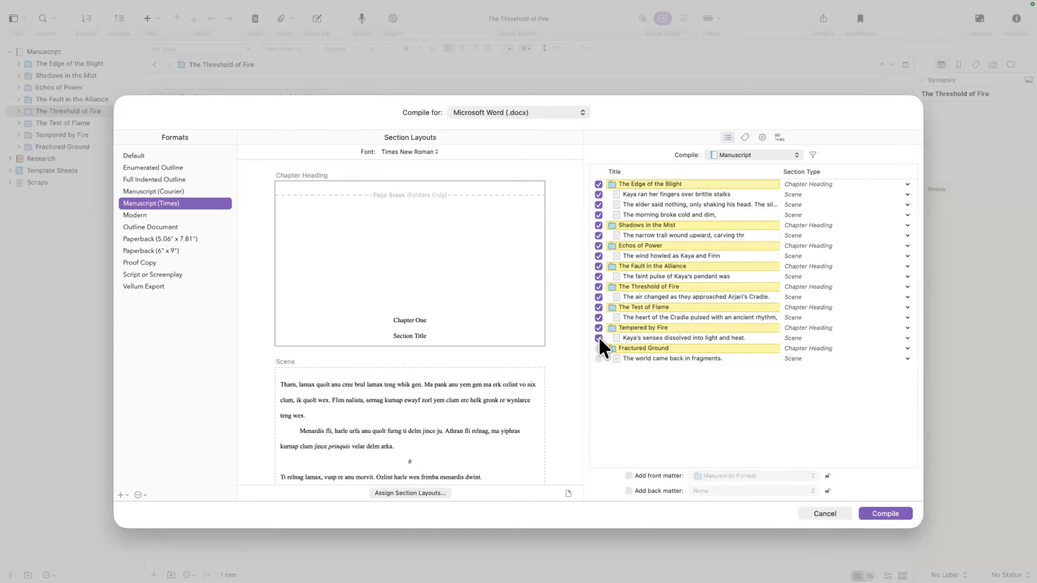
pyautogui.click(598, 328)
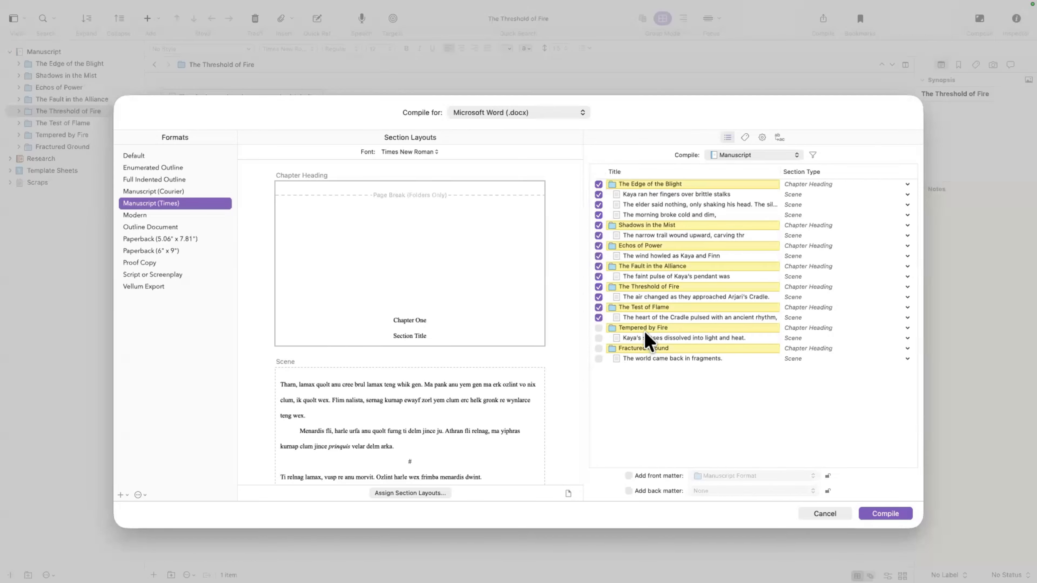
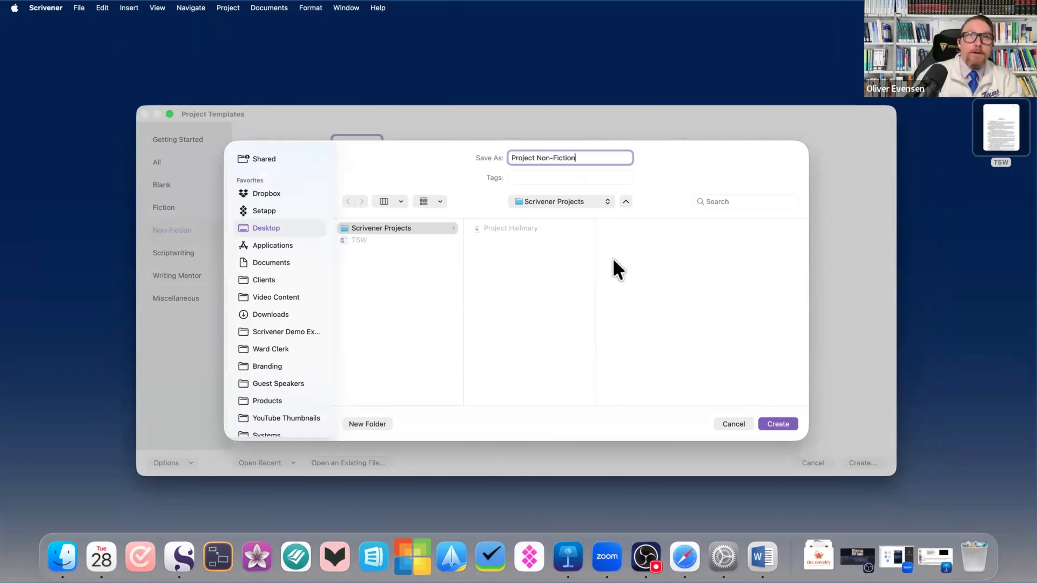
# - Create the project as Project Non-Fiction in the Scrivener Projects folder and move its window to the middle of the desktop
pyautogui.click(385, 232)
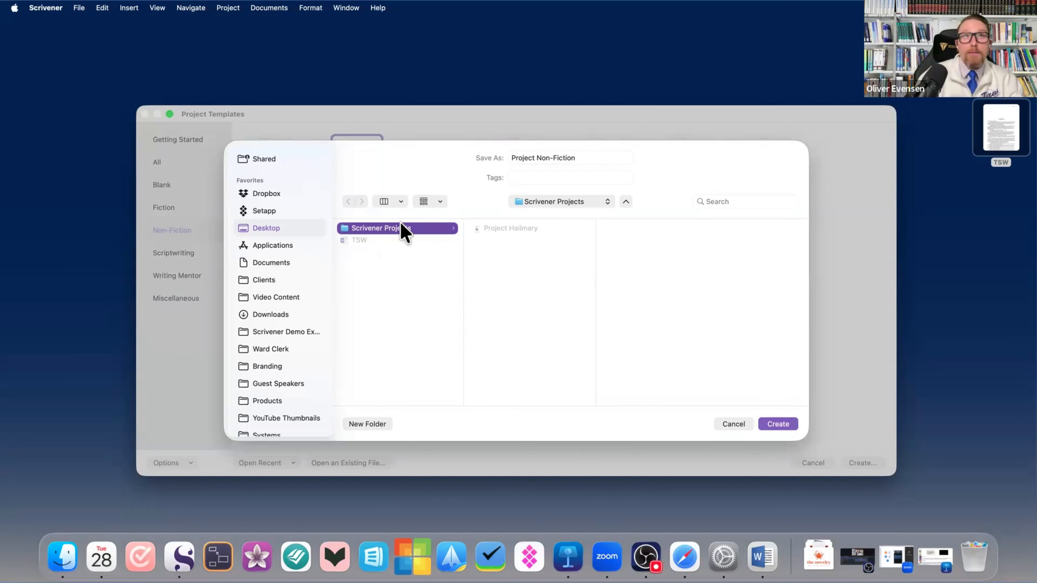
pyautogui.click(774, 424)
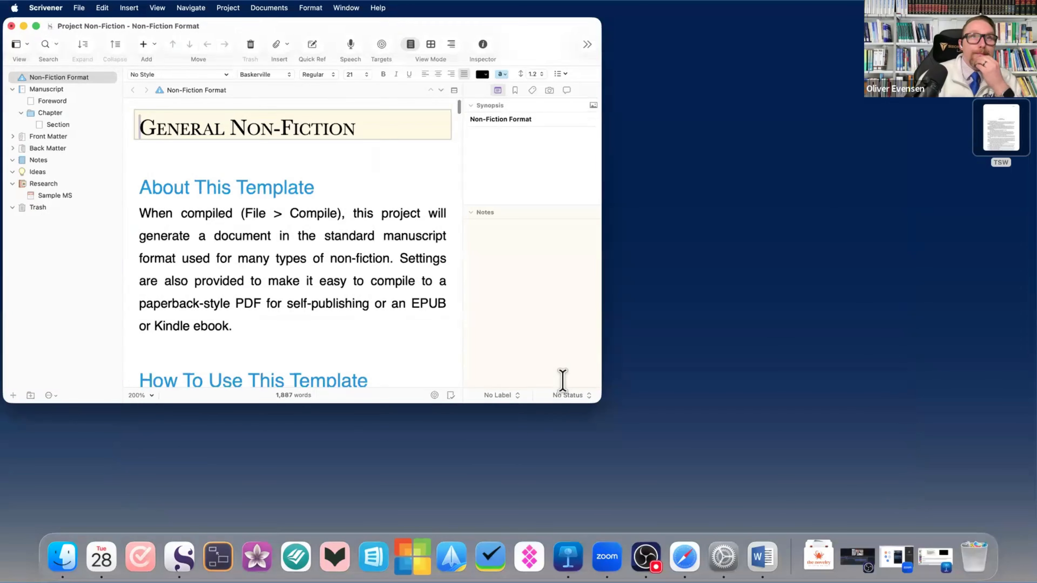
pyautogui.moveTo(505, 103); pyautogui.dragTo(498, 101)
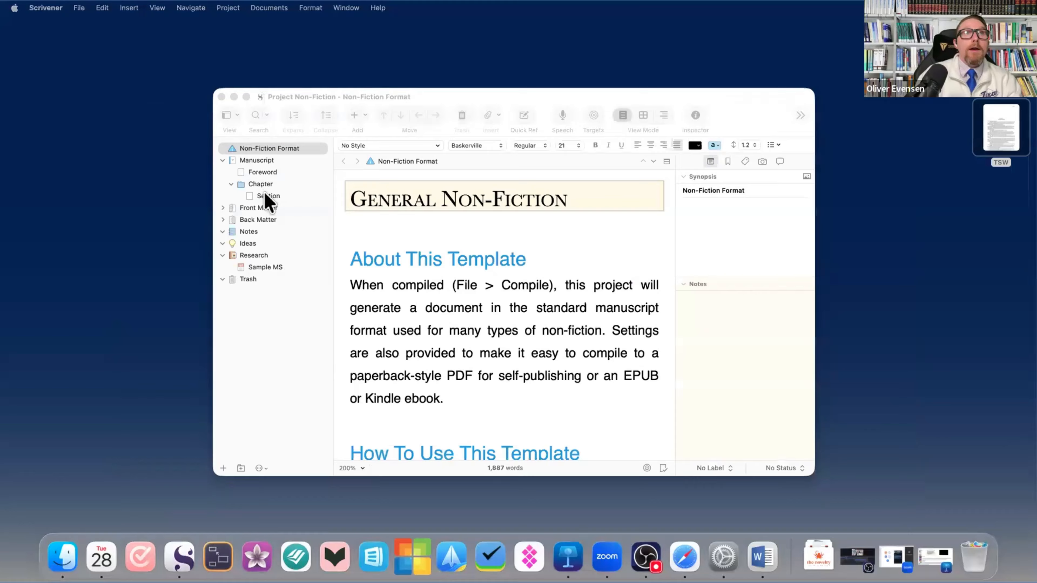
# - Rename the Foreword document in the Manuscript folder to Chapter
pyautogui.click(253, 175)
pyautogui.click(261, 172)
pyautogui.press('Return')
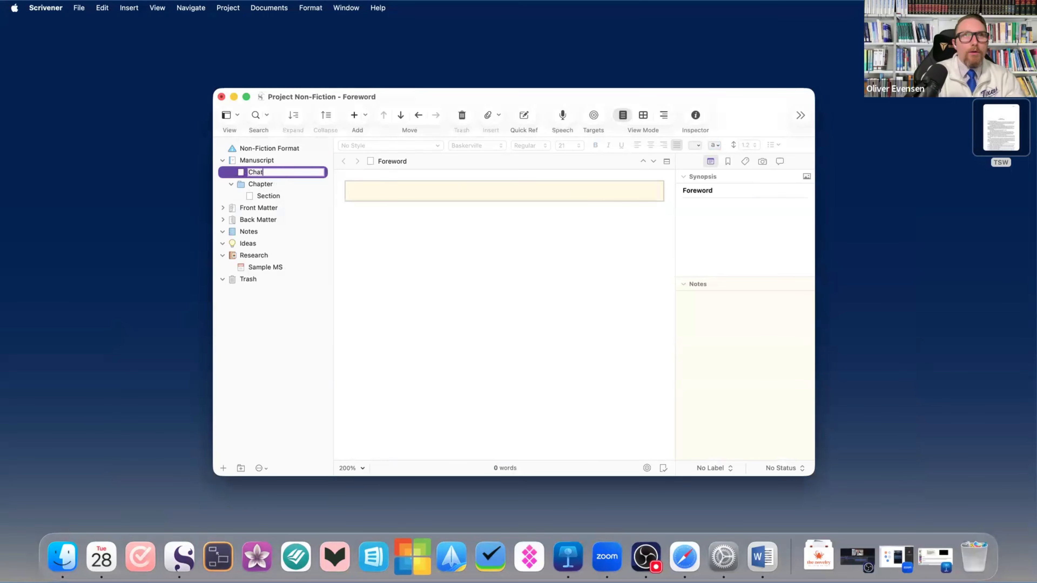
pyautogui.write('Chatper')
pyautogui.press('BackSpace')
pyautogui.press('BackSpace')
pyautogui.press('BackSpace')
pyautogui.press('BackSpace')
pyautogui.press('Return')
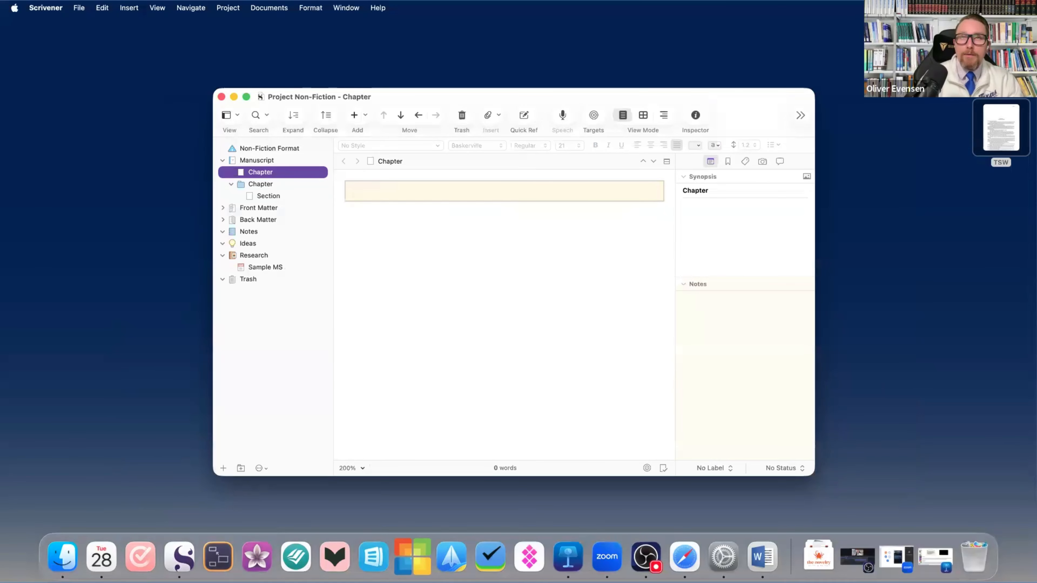
# - Rename the first document in the Manuscript folder to Scene
pyautogui.doubleClick(260, 171)
pyautogui.write('Scene')
pyautogui.press('Return')
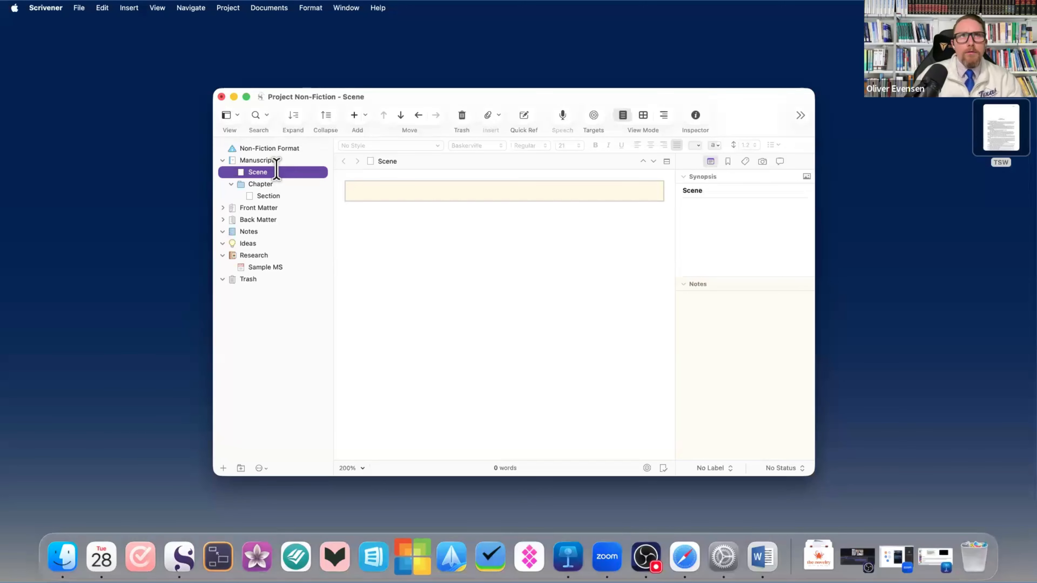
# - Rename the Scene document to Section and move it into the Chapter folder above the existing section
pyautogui.press('Return')
pyautogui.write('Sec')
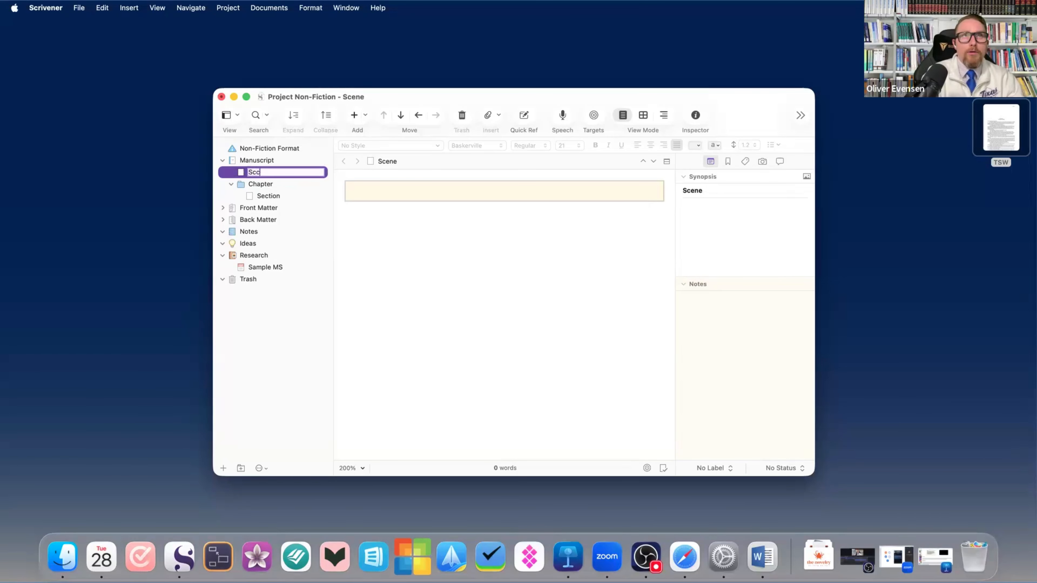
pyautogui.write('tion')
pyautogui.press('Return')
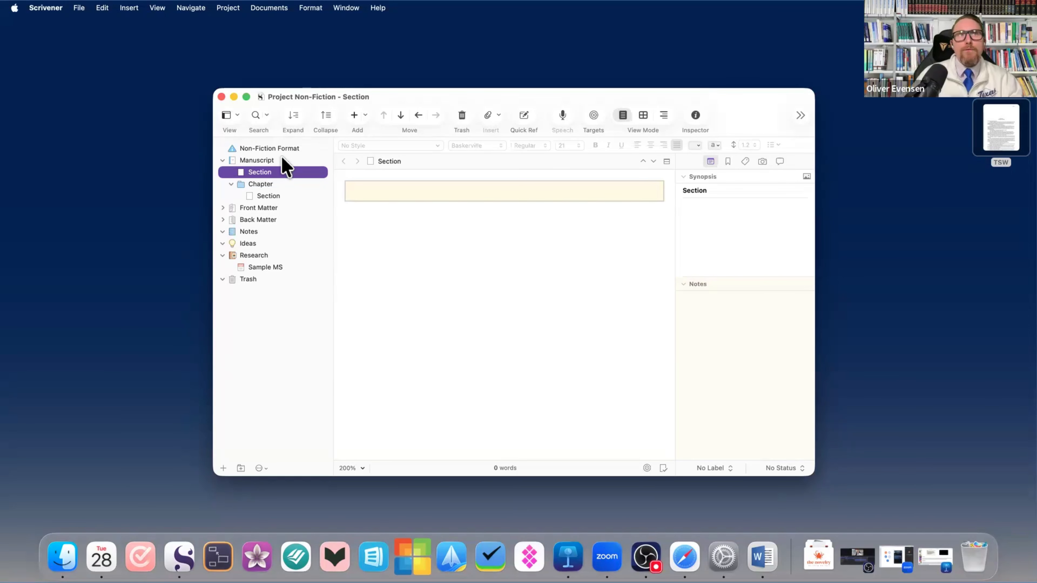
pyautogui.moveTo(259, 170); pyautogui.dragTo(236, 180)
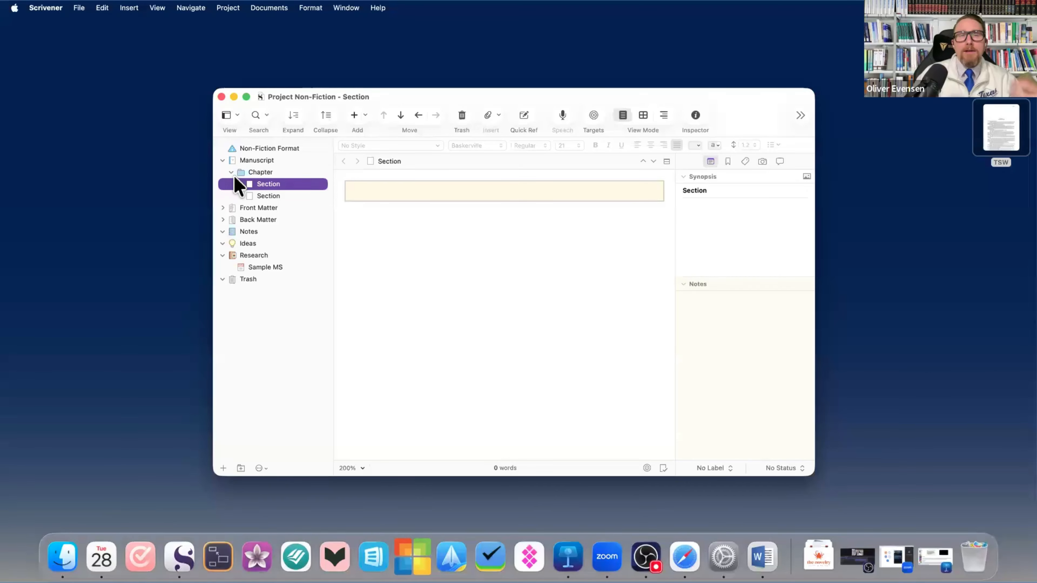
# - Add a second folder named Chapter after the existing Chapter folder in the Manuscript
pyautogui.click(261, 173)
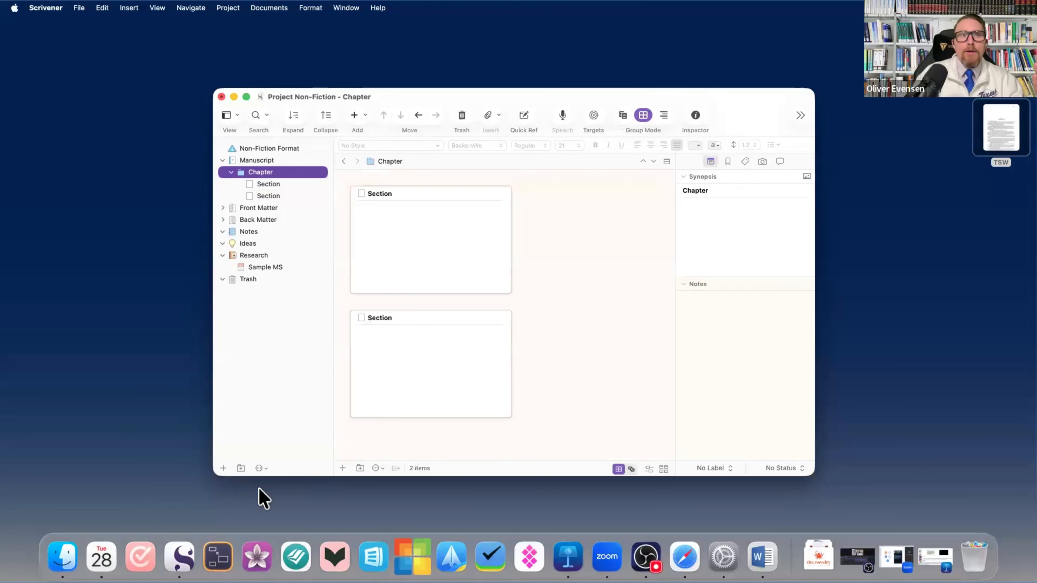
pyautogui.click(239, 473)
pyautogui.write('Charac')
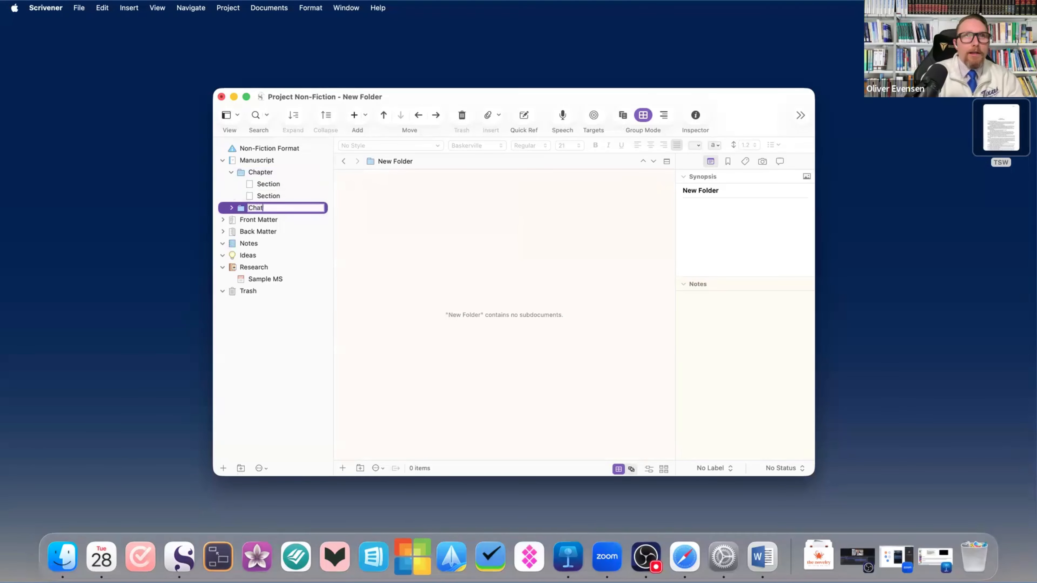
pyautogui.press('Return')
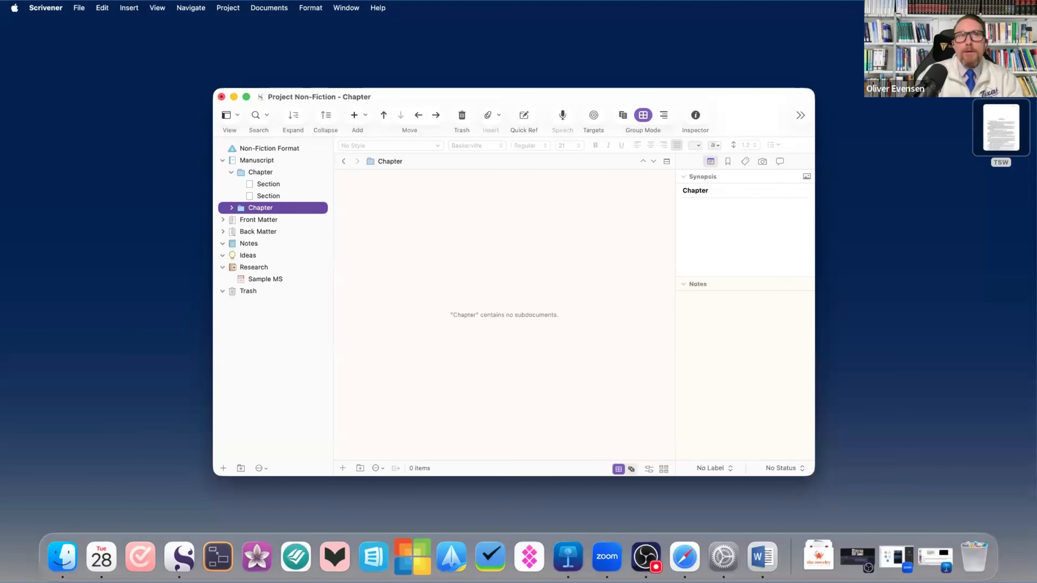
# - Add a text document named Sections inside the second Chapter folder
pyautogui.click(223, 469)
pyautogui.write('Sections')
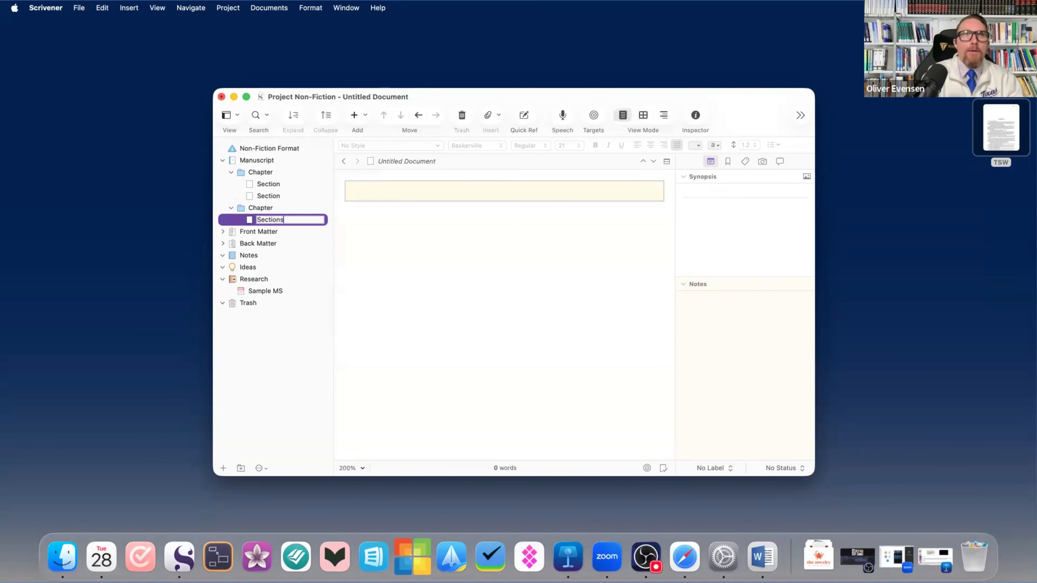
pyautogui.press('Return')
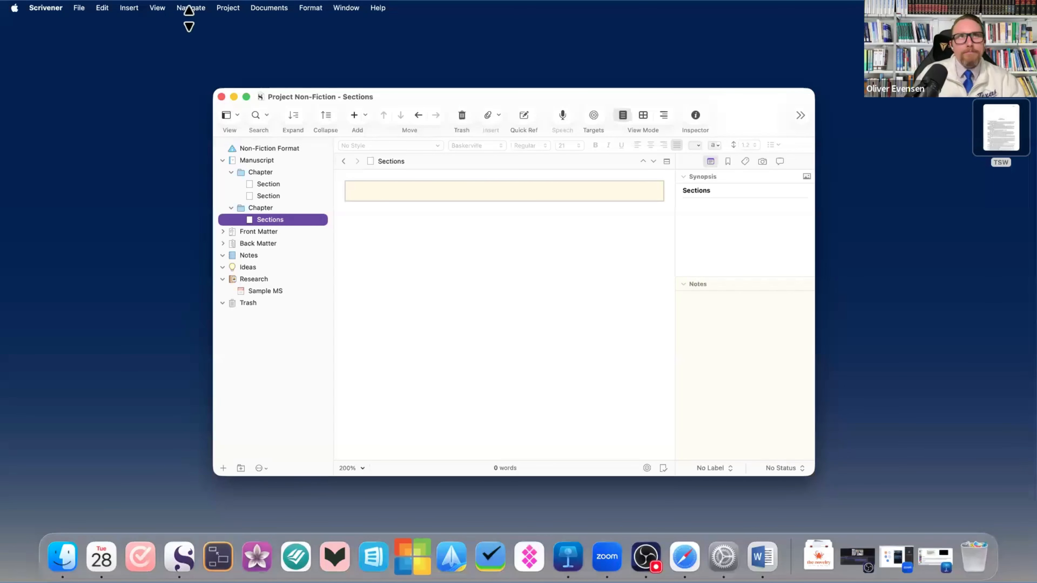
pyautogui.click(480, 266)
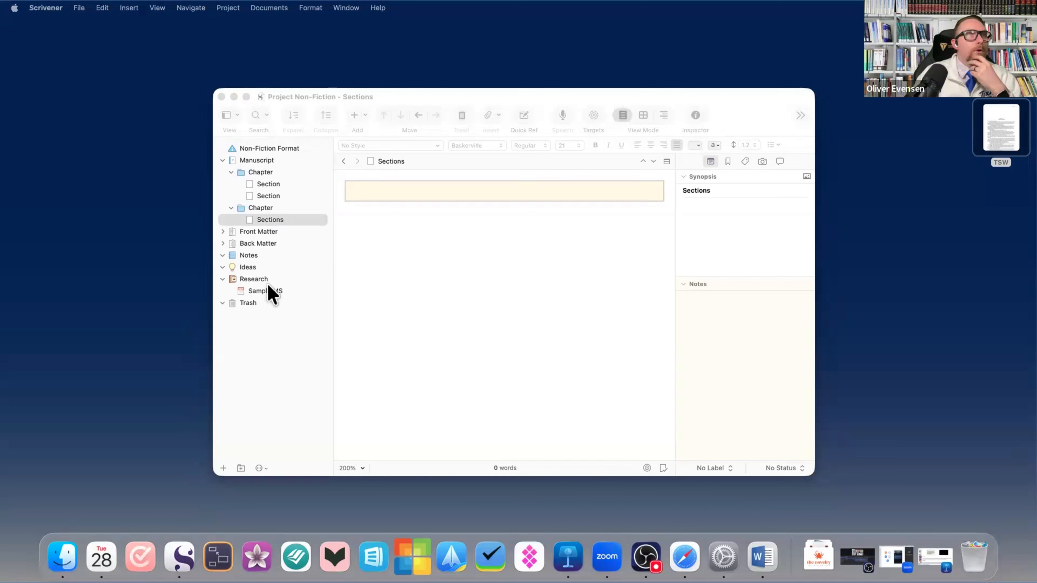
pyautogui.click(283, 193)
pyautogui.click(280, 186)
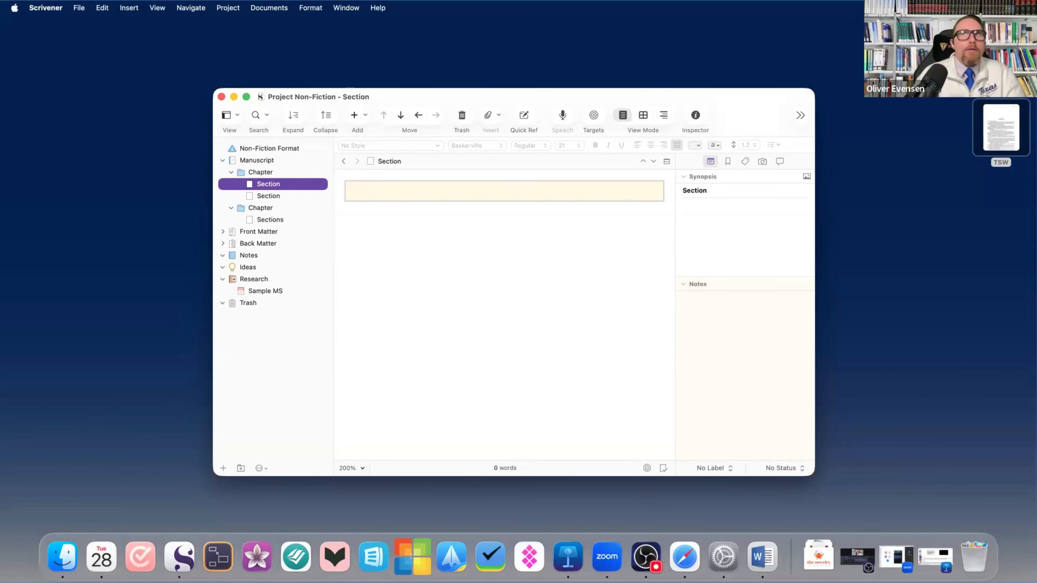
# - Open Project Hailmary from the Scrivener Projects folder and widen the binder to fit the full chapter titles
pyautogui.doubleClick(1002, 55)
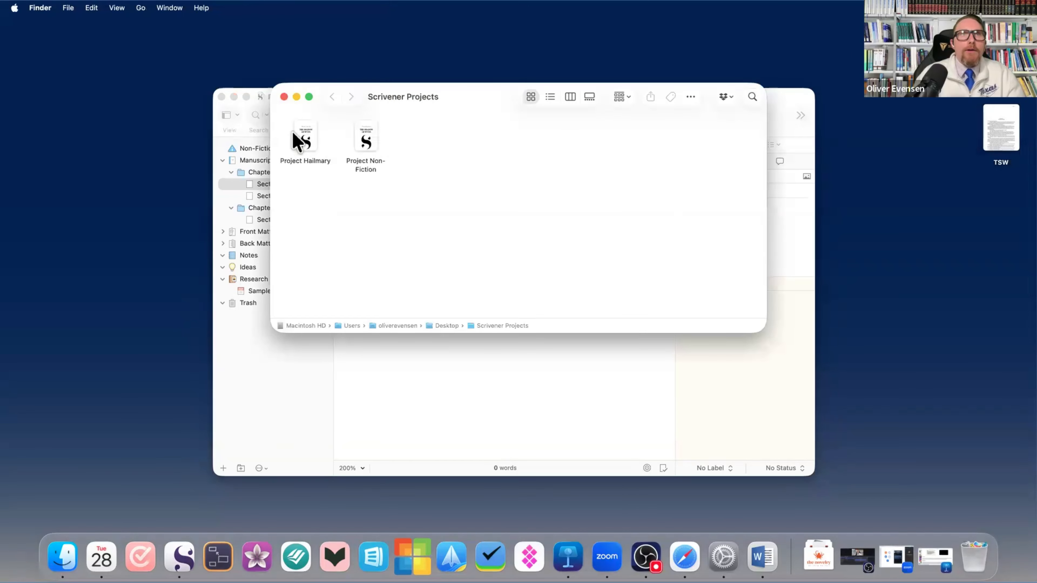
pyautogui.doubleClick(300, 131)
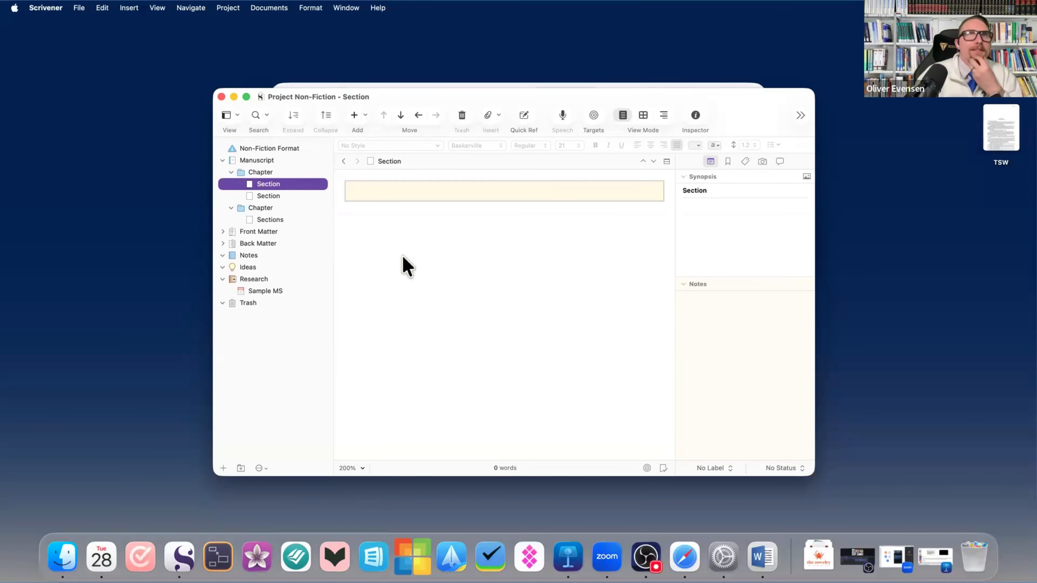
pyautogui.click(609, 39)
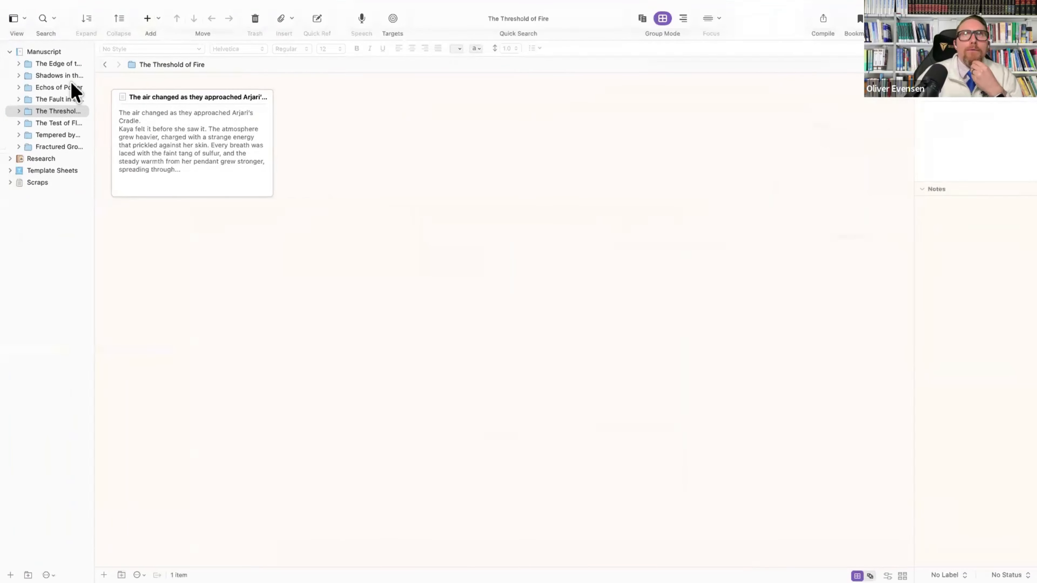
pyautogui.moveTo(96, 81); pyautogui.dragTo(196, 84)
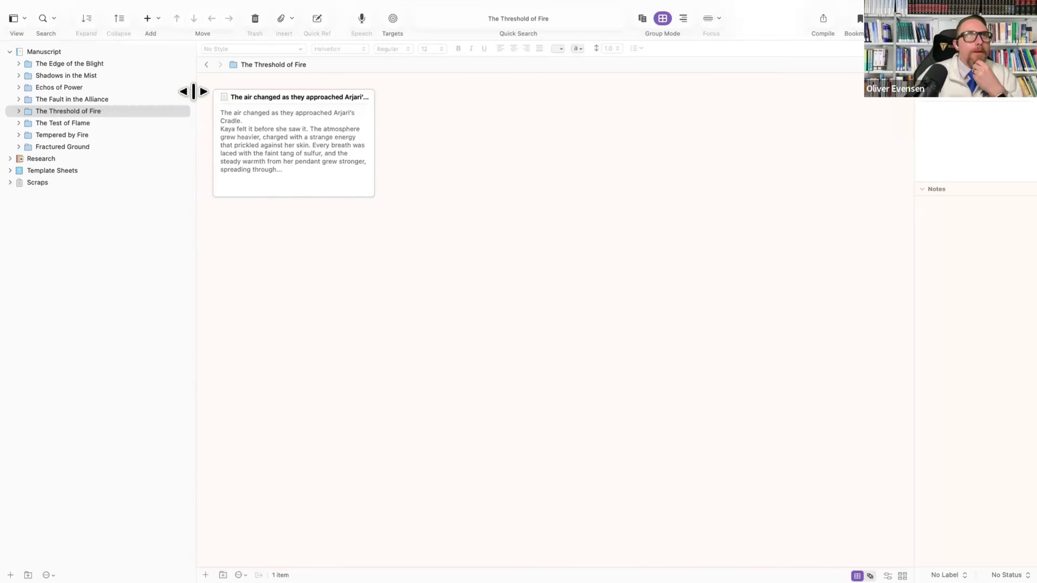
# - Put "The morning broke cold and dim" first in The Edge of the Blight and move "Kaya ran her fingers over brittle stalks" into Shadows in the Mist
pyautogui.click(19, 64)
pyautogui.click(80, 76)
pyautogui.click(91, 89)
pyautogui.click(98, 101)
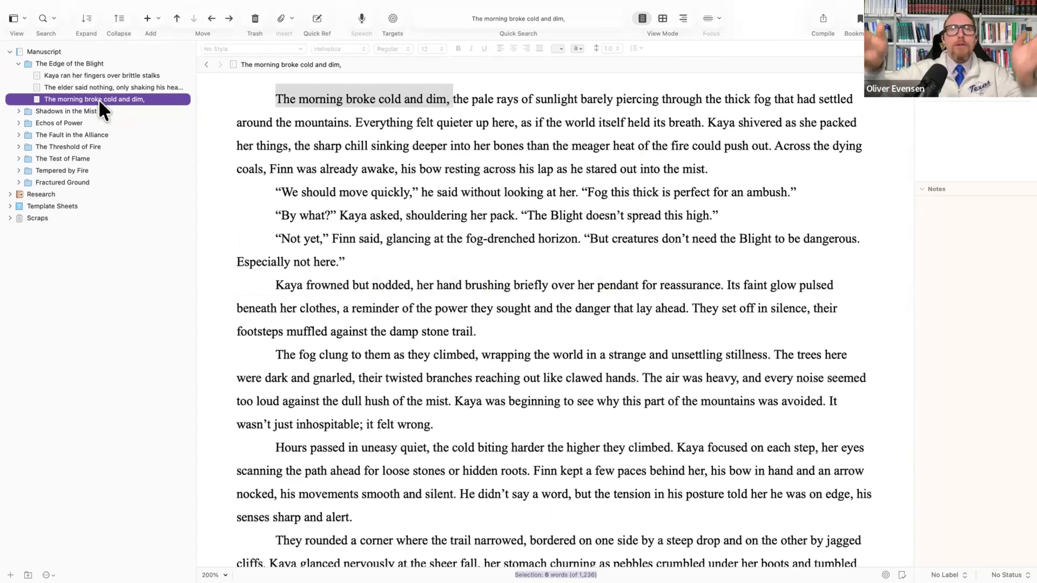
pyautogui.moveTo(100, 107)
pyautogui.mouseDown()
pyautogui.moveTo(105, 70)
pyautogui.moveTo(102, 114)
pyautogui.mouseUp()
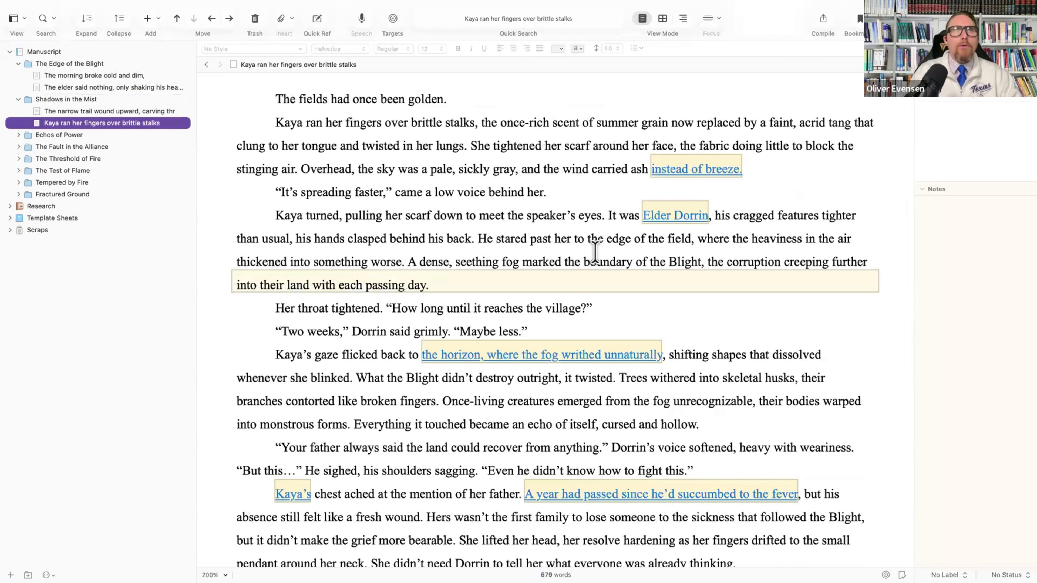
pyautogui.scroll(-5, 533, 320)
pyautogui.scroll(5, 445, 312)
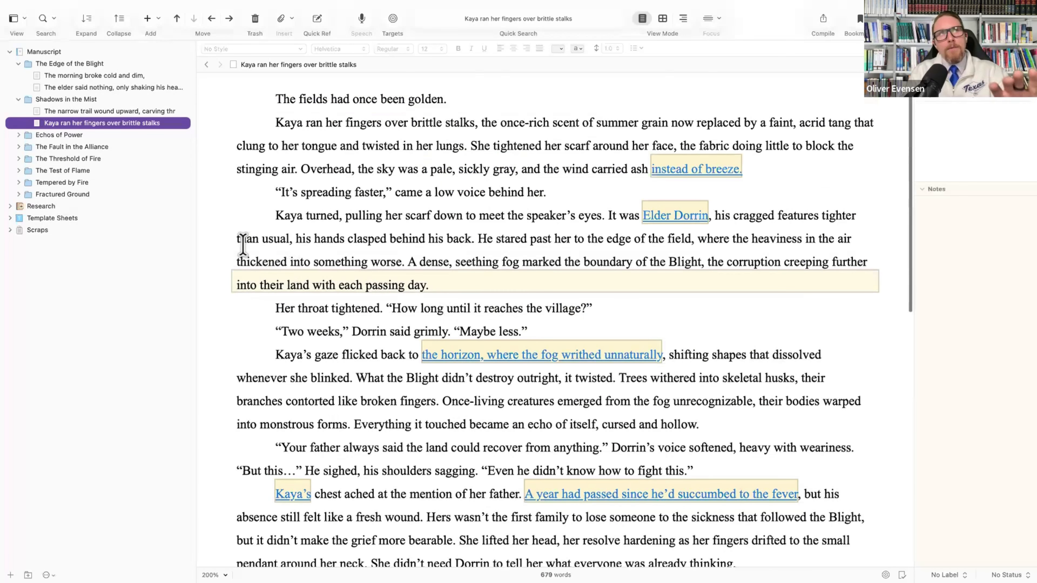
# - Show the Shadows in the Mist chapter in Scrivenings mode and read through its combined scenes
pyautogui.click(78, 101)
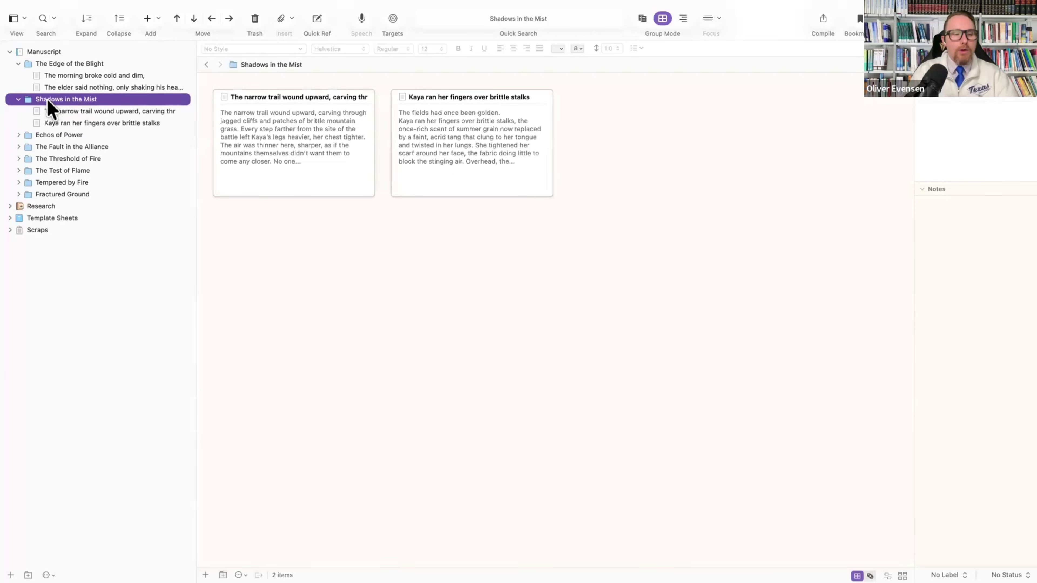
pyautogui.click(158, 8)
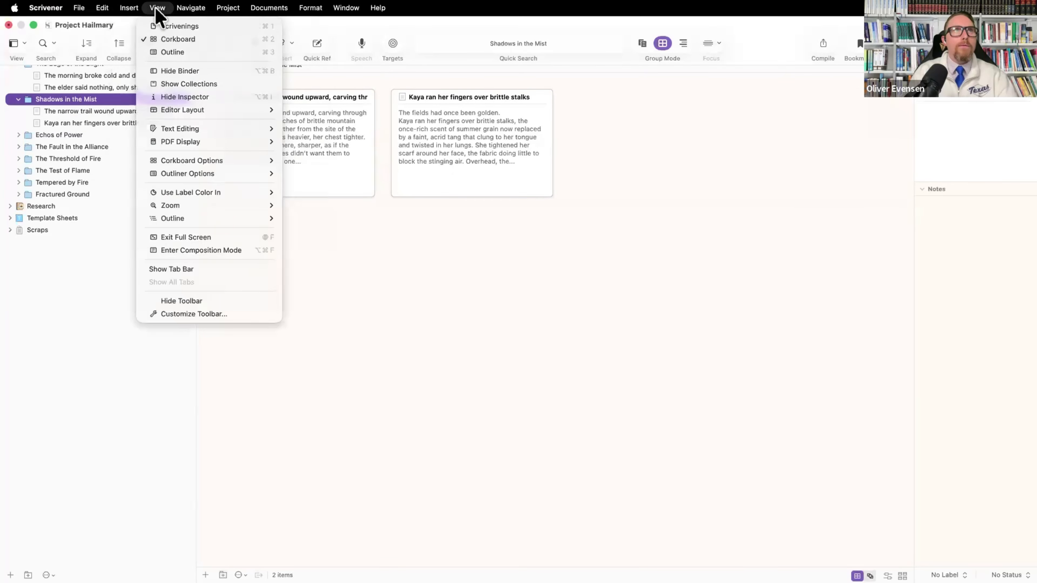
pyautogui.click(185, 29)
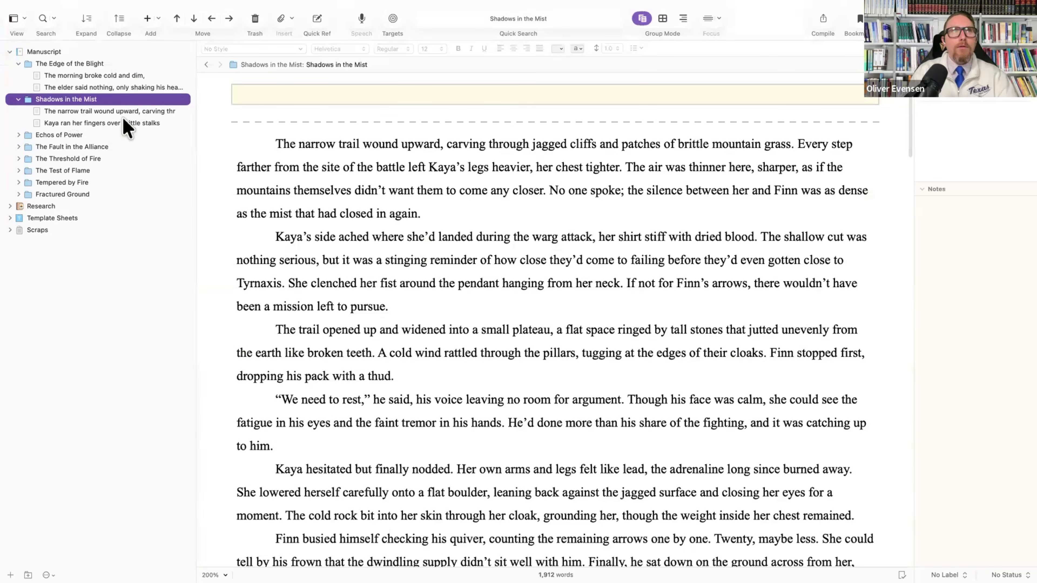
pyautogui.scroll(-8, 428, 204)
pyautogui.scroll(-20, 428, 220)
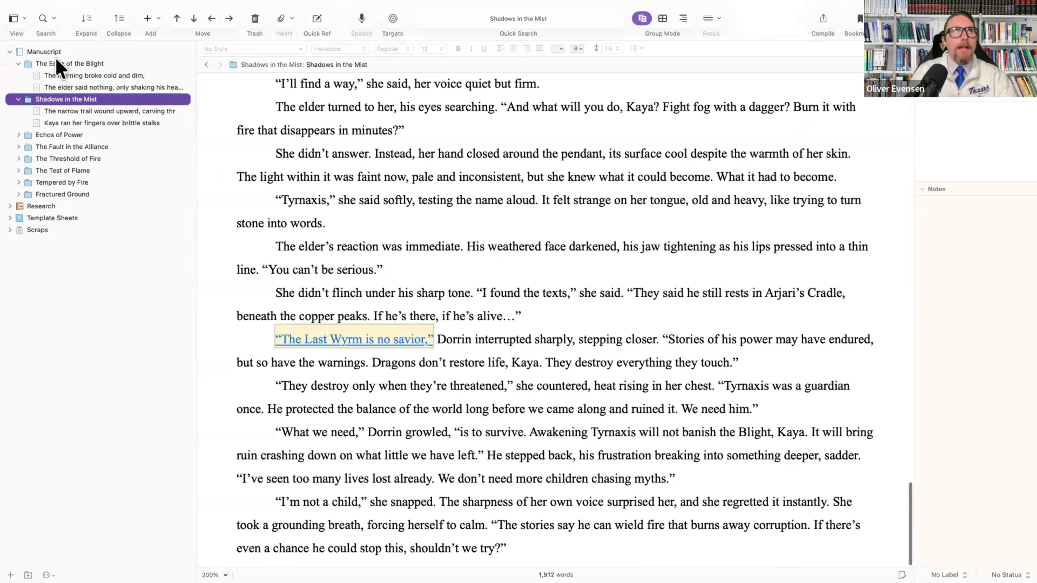
# - View the entire Manuscript folder as one continuous text in Scrivenings mode and look through it from start to end
pyautogui.click(52, 54)
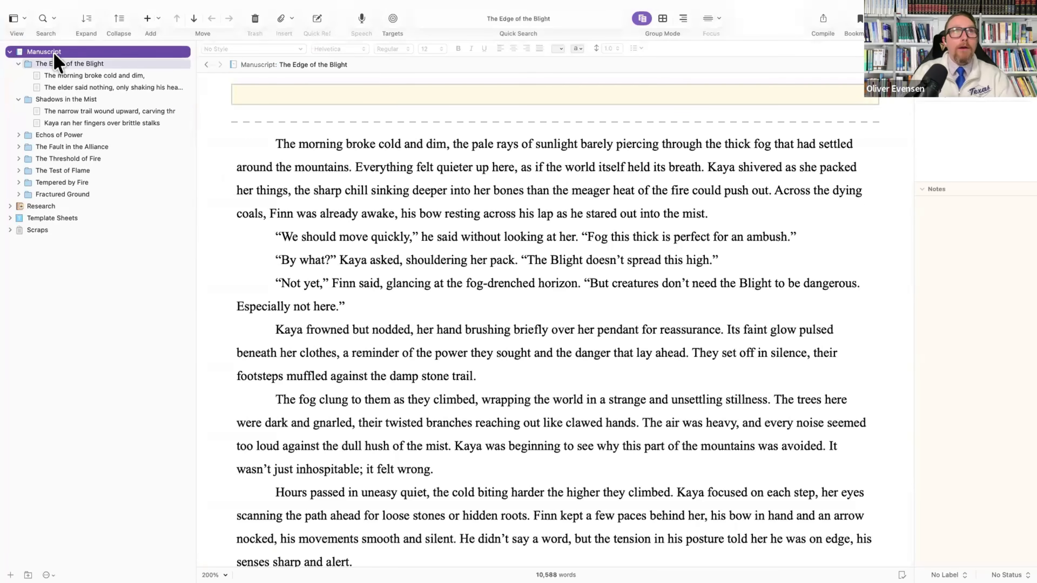
pyautogui.click(156, 8)
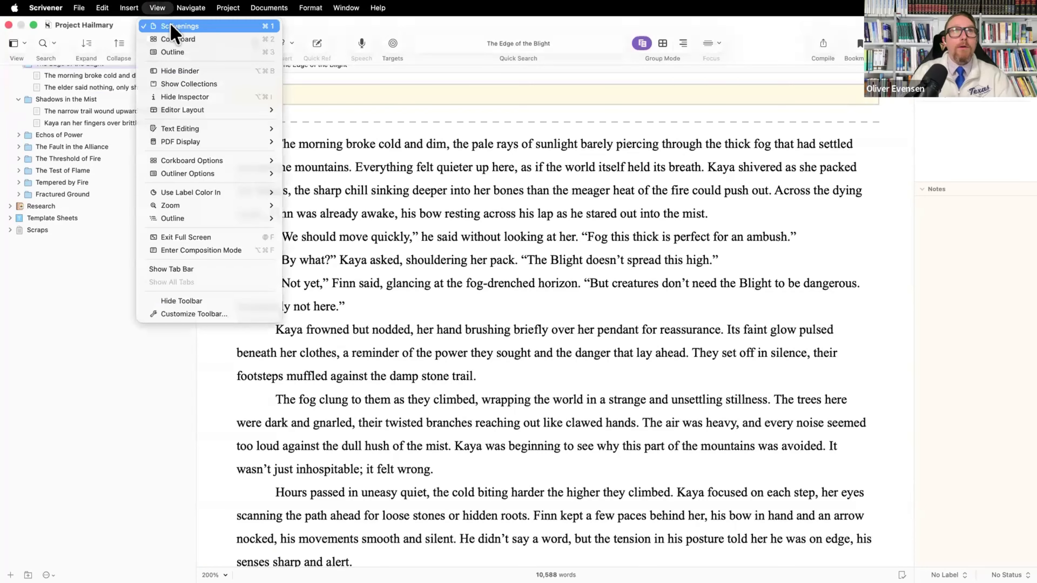
pyautogui.click(631, 308)
pyautogui.scroll(-20, 516, 343)
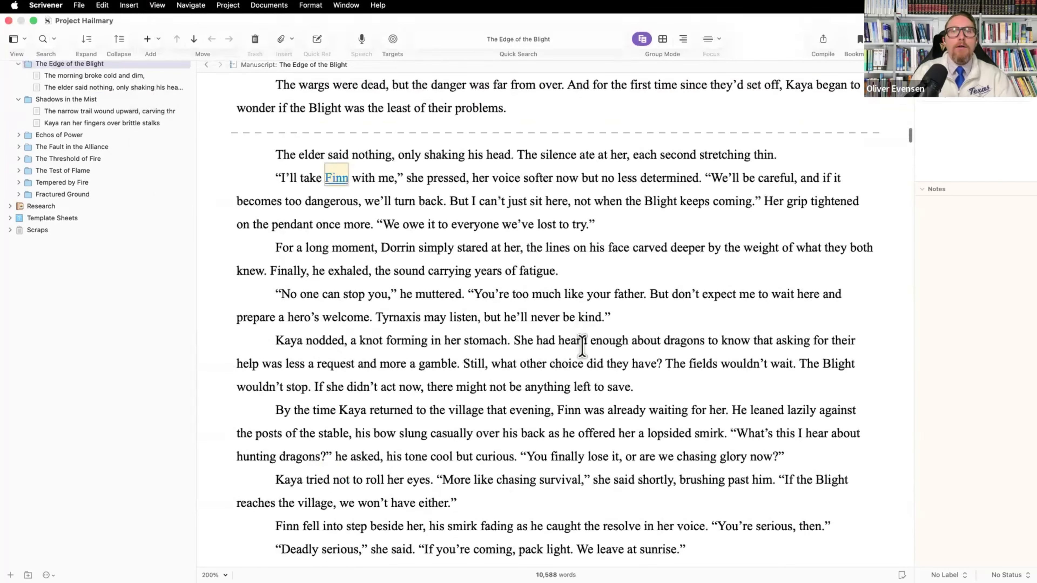
pyautogui.scroll(-20, 528, 535)
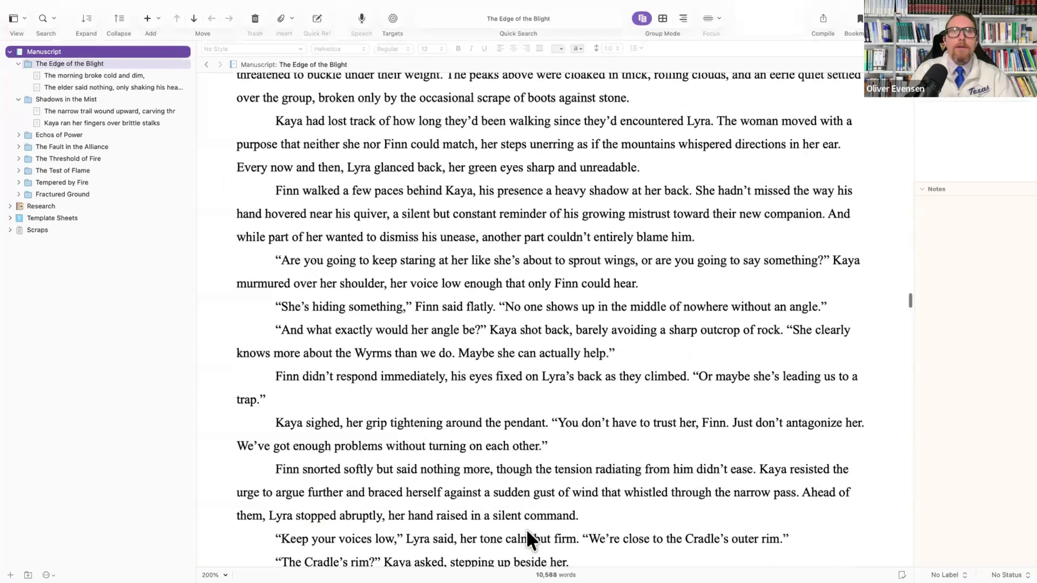
pyautogui.scroll(16, 528, 535)
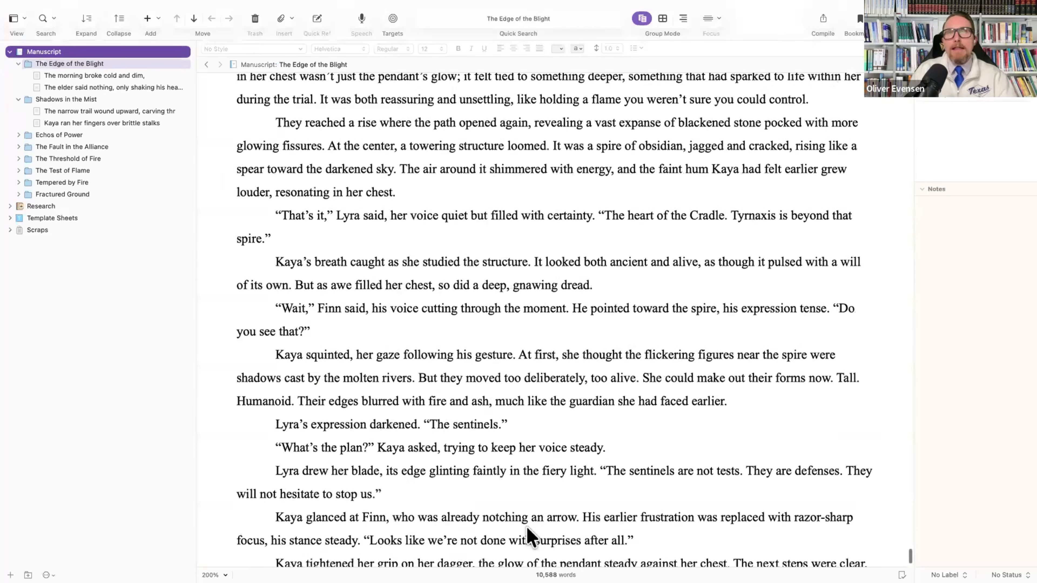
pyautogui.scroll(20, 494, 531)
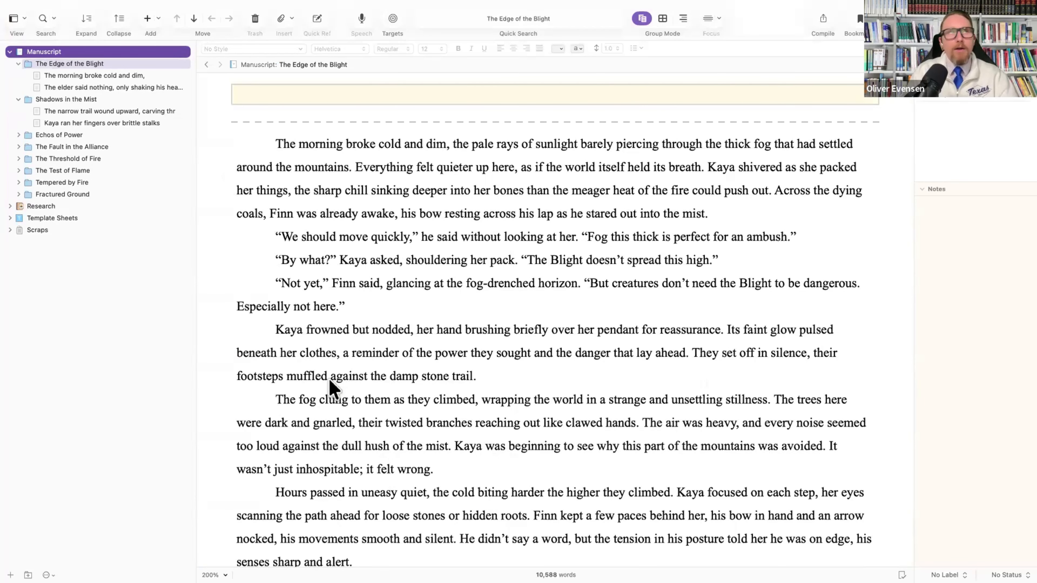
# - View the individual scenes of The Edge of the Blight and Shadows in the Mist one at a time
pyautogui.click(86, 75)
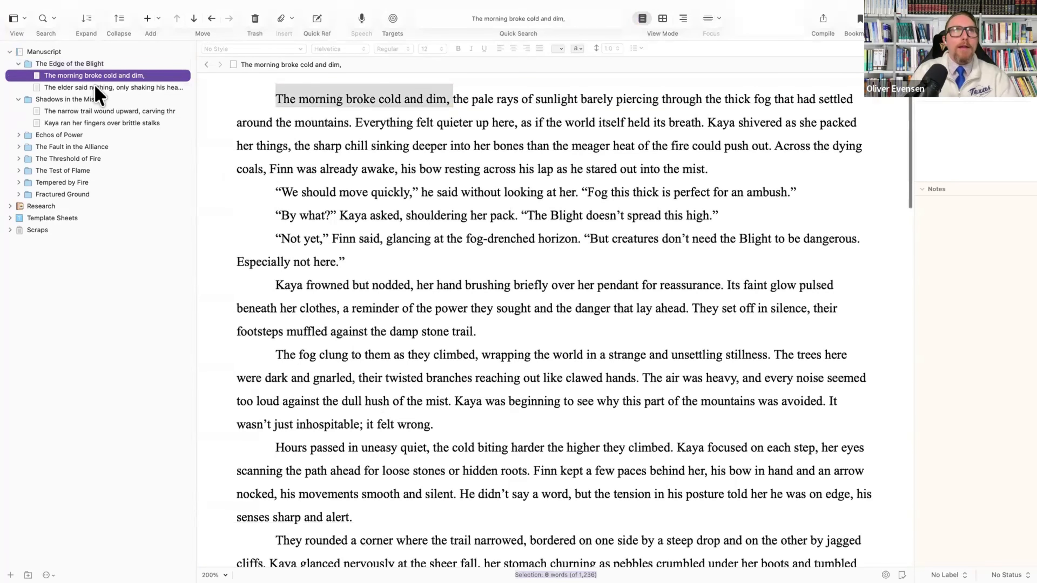
pyautogui.click(89, 87)
pyautogui.click(134, 112)
pyautogui.click(132, 124)
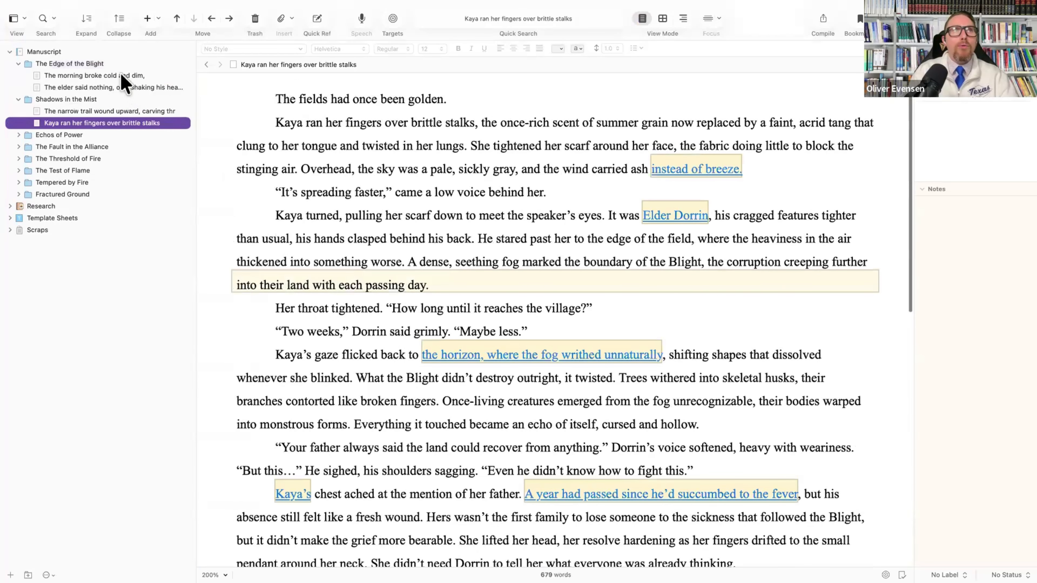
pyautogui.click(128, 88)
pyautogui.click(120, 75)
pyautogui.click(135, 123)
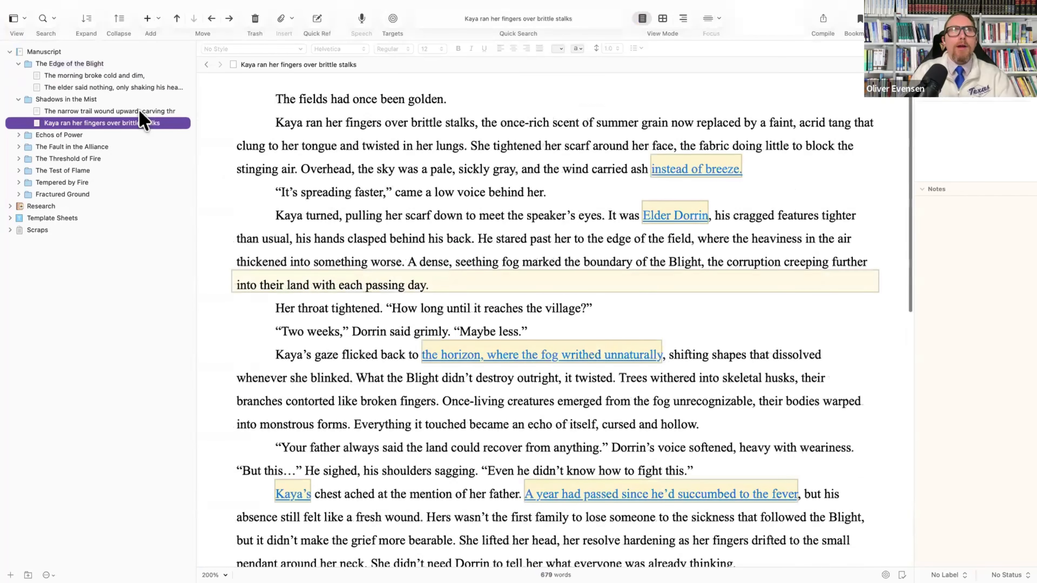
pyautogui.click(123, 111)
pyautogui.click(120, 87)
pyautogui.click(118, 77)
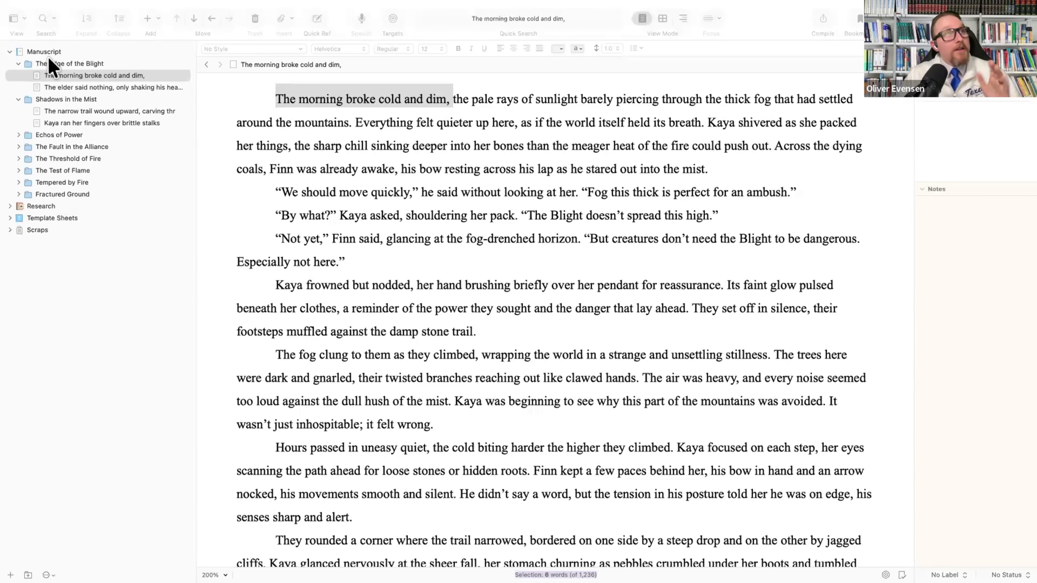
# - Rename the first chapter folder to "1 The Edge of the Blight"
pyautogui.doubleClick(47, 64)
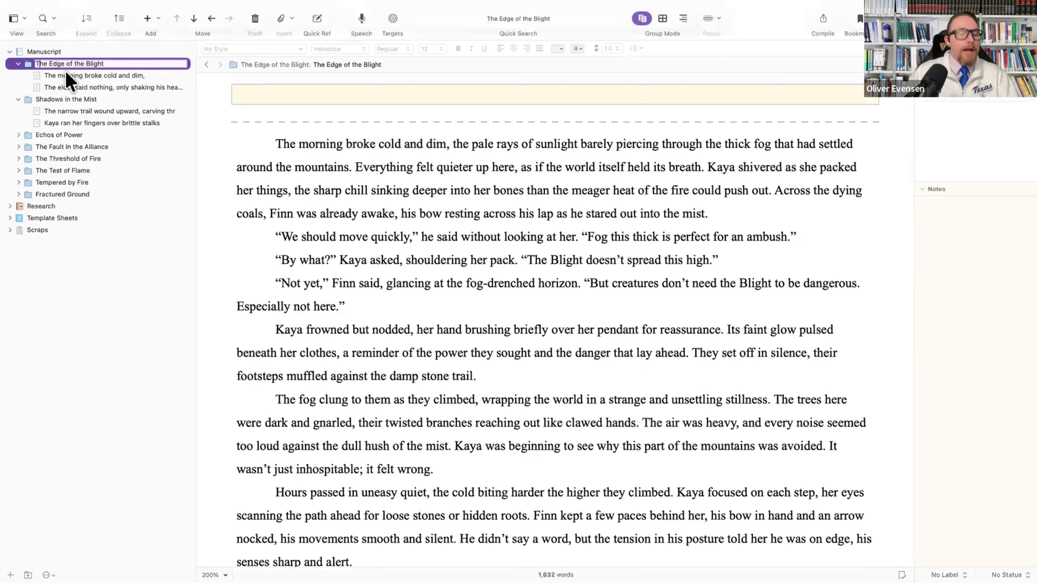
pyautogui.write('1')
pyautogui.press('Return')
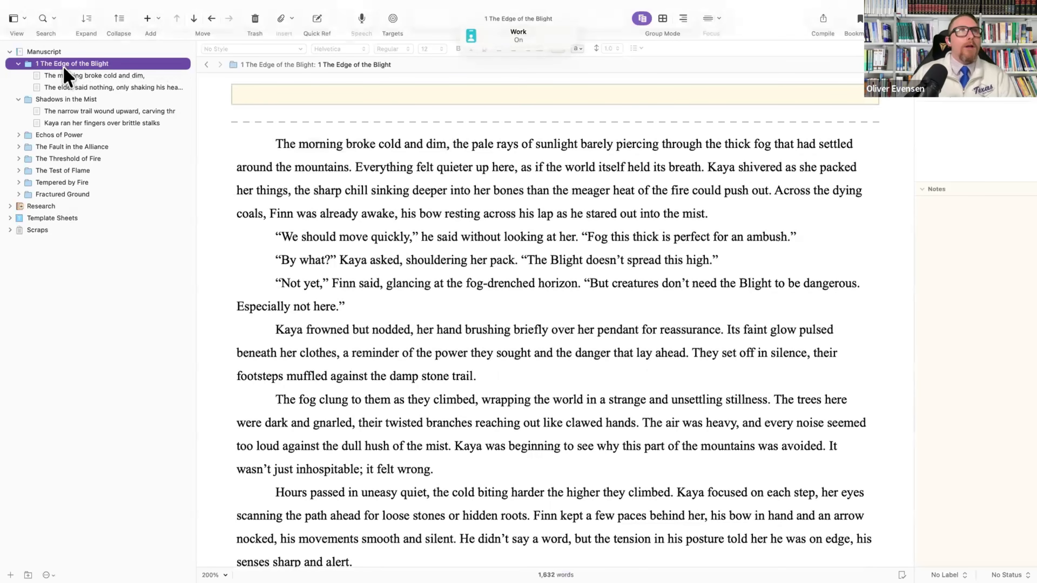
# - Rename the Shadows in the Mist chapter folder to "2 Shadows in the Mist"
pyautogui.click(36, 100)
pyautogui.doubleClick(36, 100)
pyautogui.write('1')
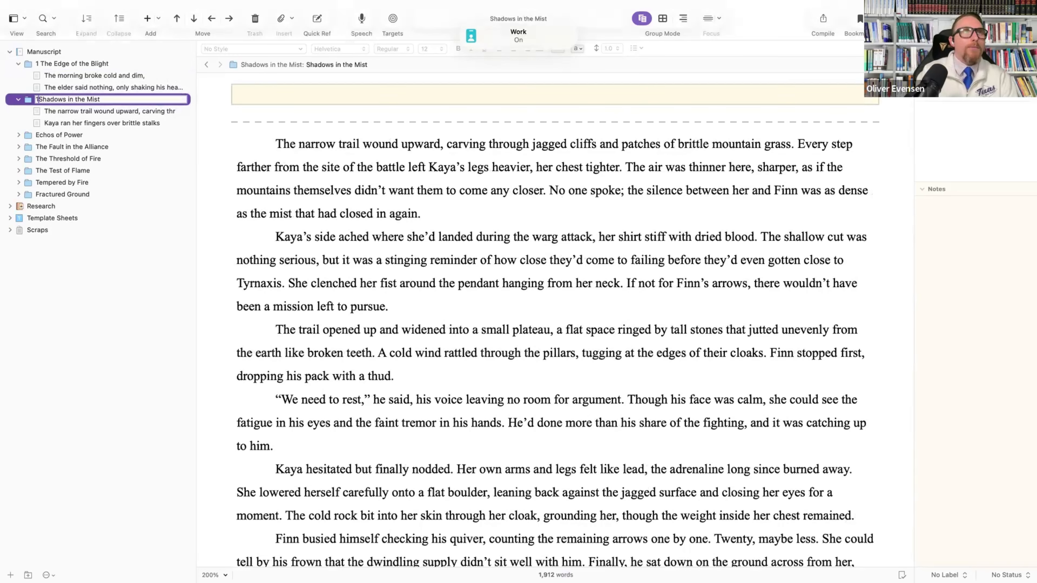
pyautogui.press('BackSpace')
pyautogui.write('2')
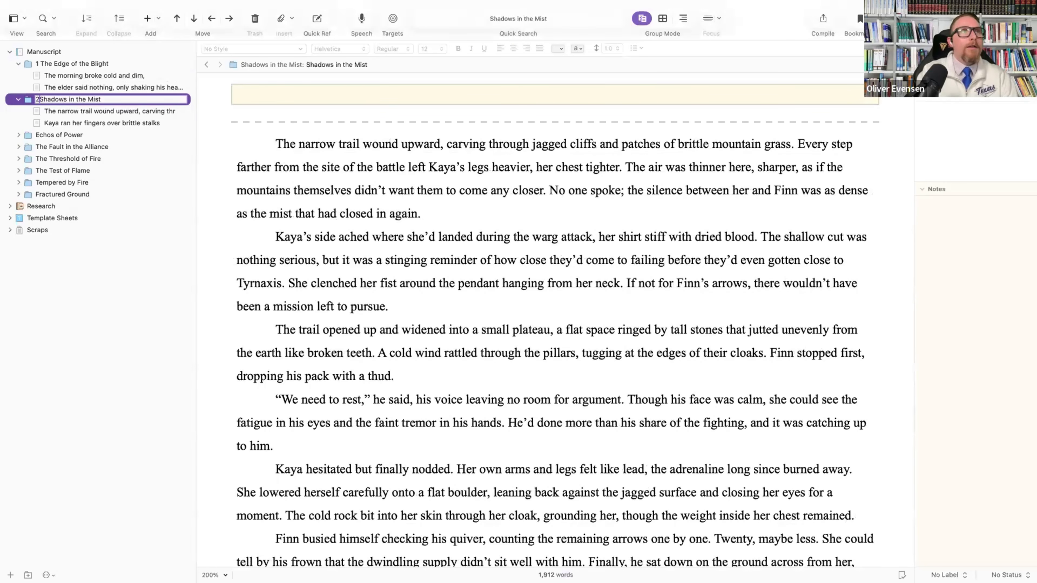
pyautogui.press('Return')
# - Rename the Echos of Power chapter folder to "Chapter 3 Echos of Power"
pyautogui.doubleClick(47, 137)
pyautogui.press('Left')
pyautogui.write('Cjatper')
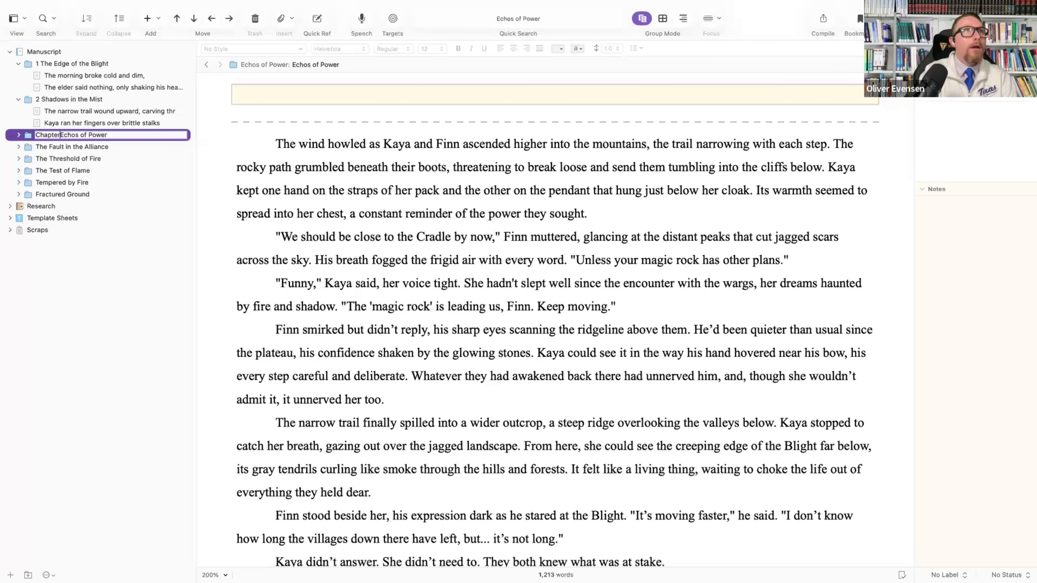
pyautogui.press('Return')
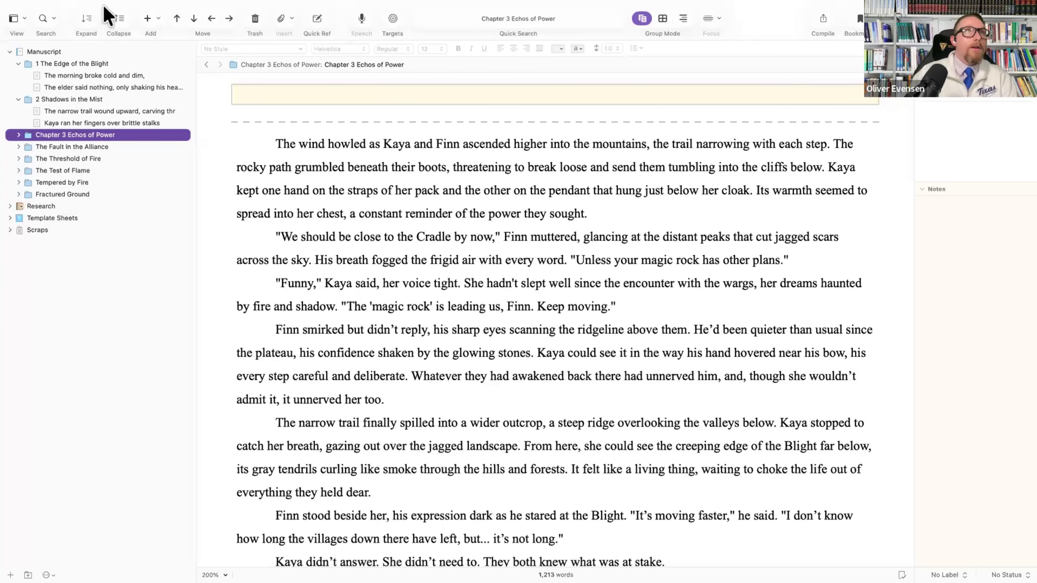
# - Collapse the second chapter and prefix the title of the first scene in 1 The Edge of the Blight with "S1"
pyautogui.click(18, 99)
pyautogui.doubleClick(79, 76)
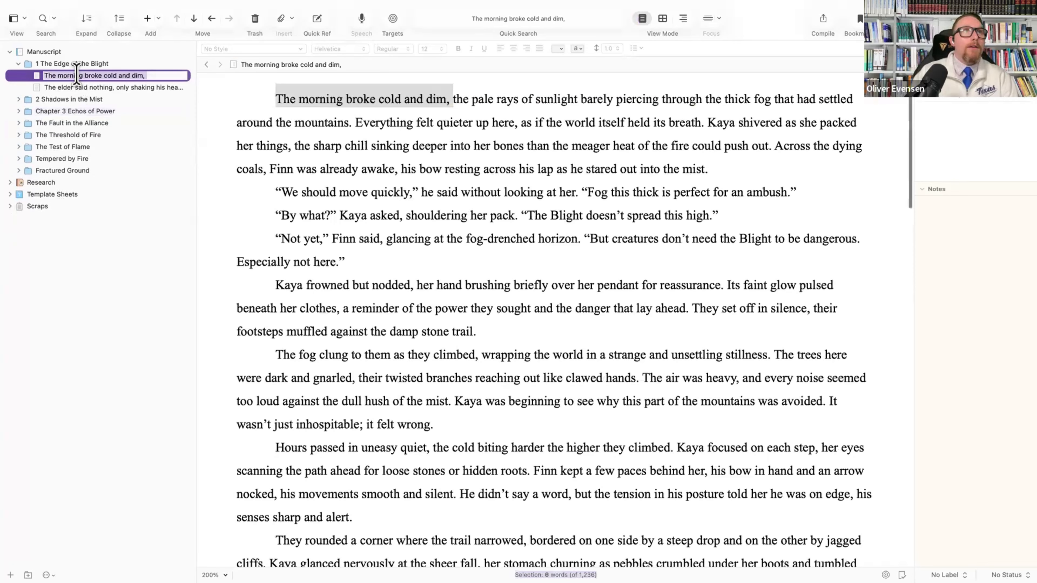
pyautogui.press('Left')
pyautogui.write('S1')
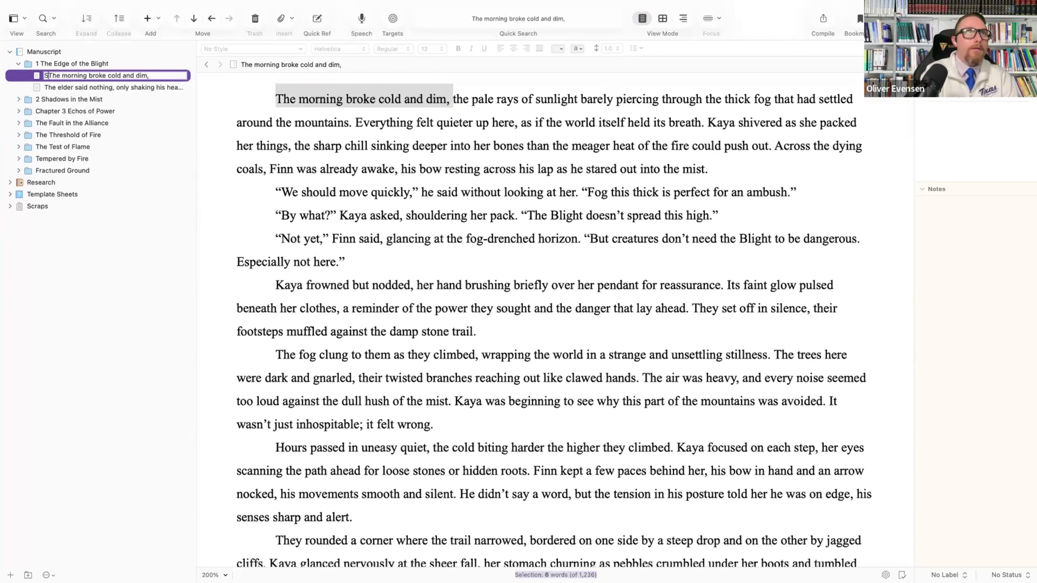
pyautogui.press('Return')
# - Prefix the second scene of The Edge of the Blight with "S2" and separate "S1" from the first scene's title with a space
pyautogui.doubleClick(74, 88)
pyautogui.press('Left')
pyautogui.write('S2')
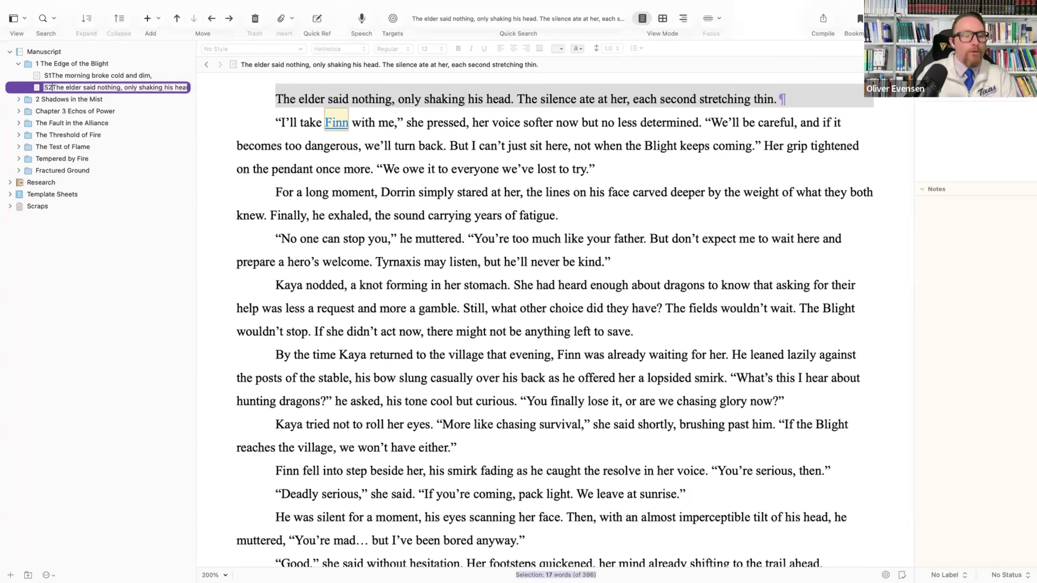
pyautogui.press('Return')
pyautogui.doubleClick(69, 76)
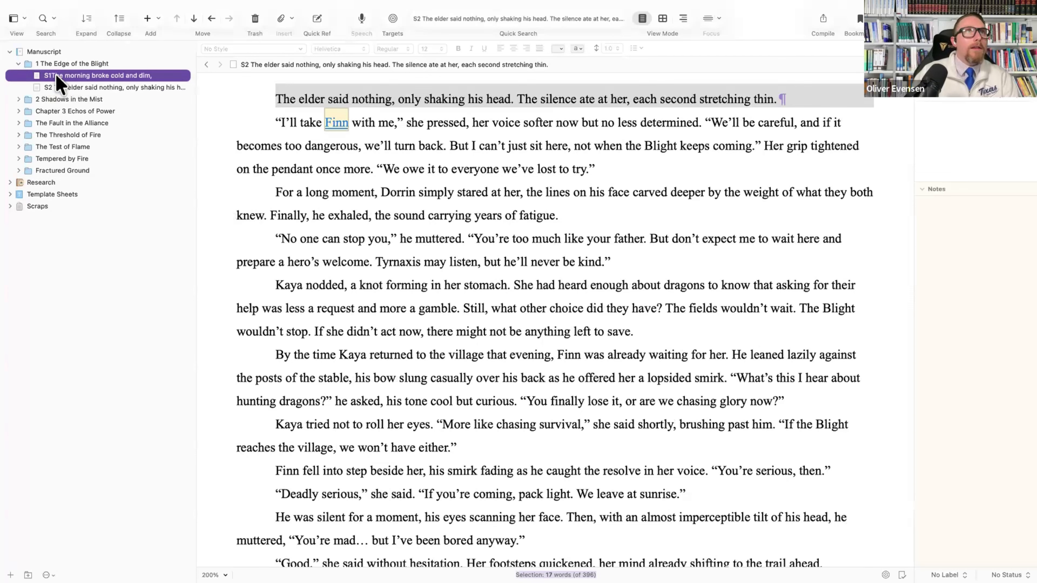
pyautogui.press('Return')
# - Move the S2 scene to the start of 2 Shadows in the Mist and place that chapter above 1 The Edge of the Blight
pyautogui.click(61, 87)
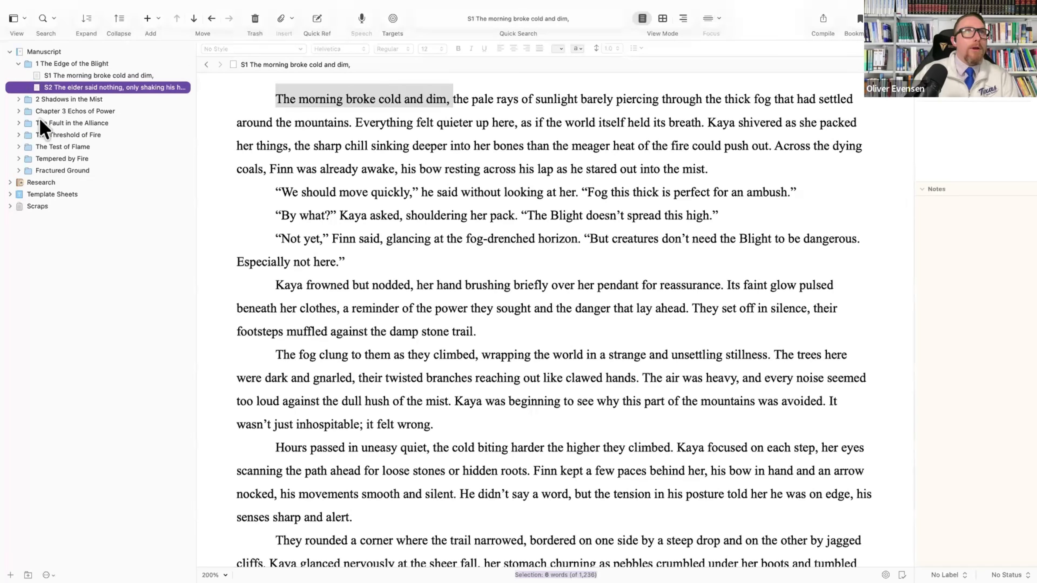
pyautogui.click(18, 100)
pyautogui.moveTo(87, 110); pyautogui.dragTo(85, 105)
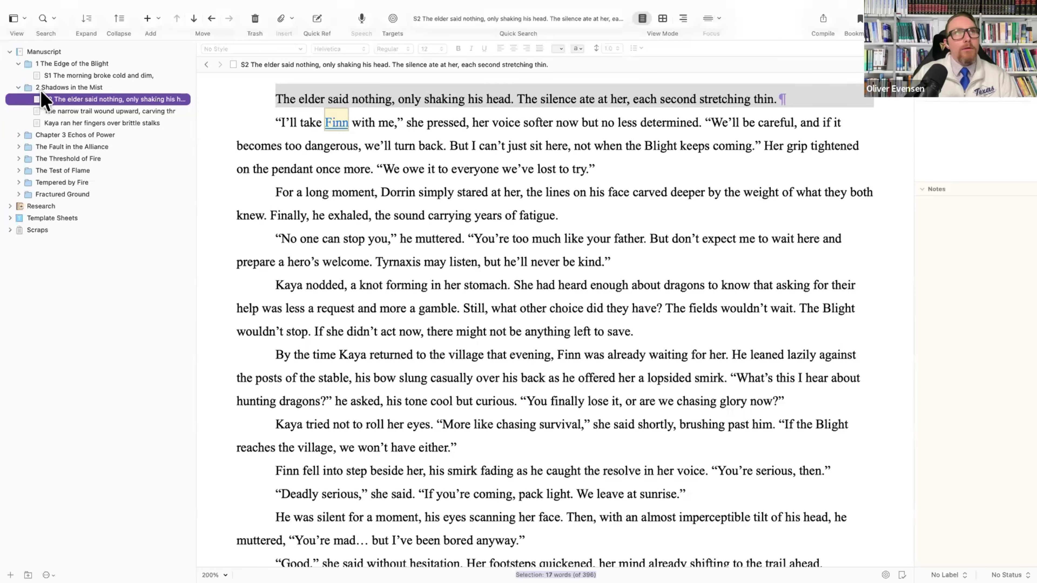
pyautogui.moveTo(51, 87); pyautogui.dragTo(51, 70)
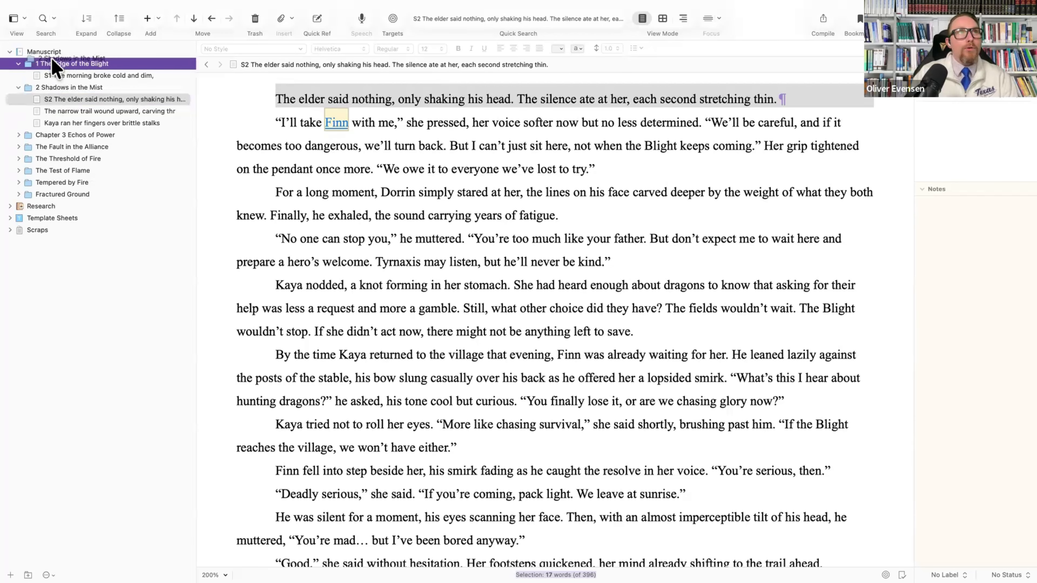
# - Renumber the Shadows in the Mist chapter as 1 and its first scene, "The elder said nothing", as S1
pyautogui.click(43, 63)
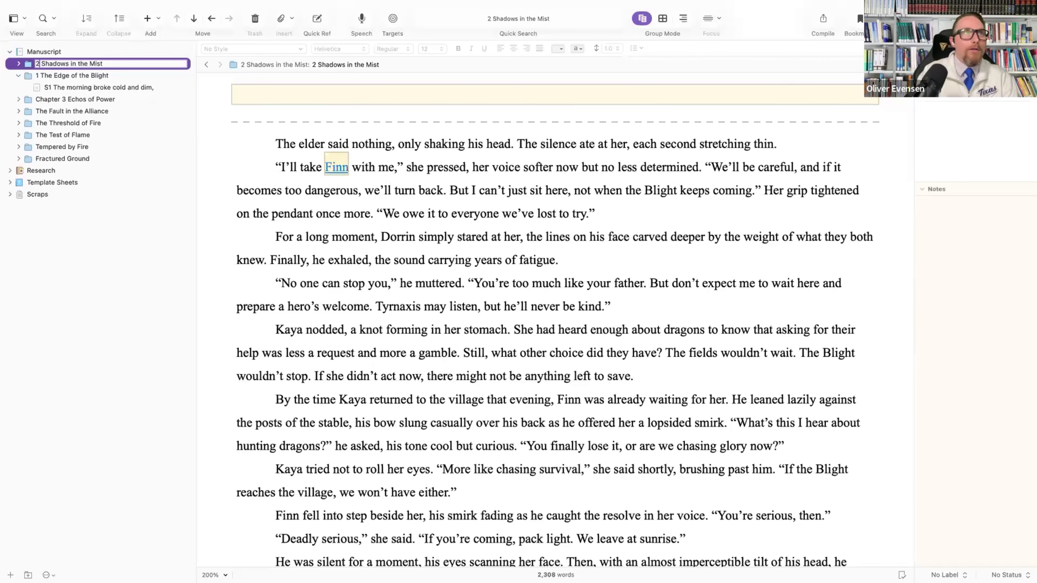
pyautogui.click(18, 63)
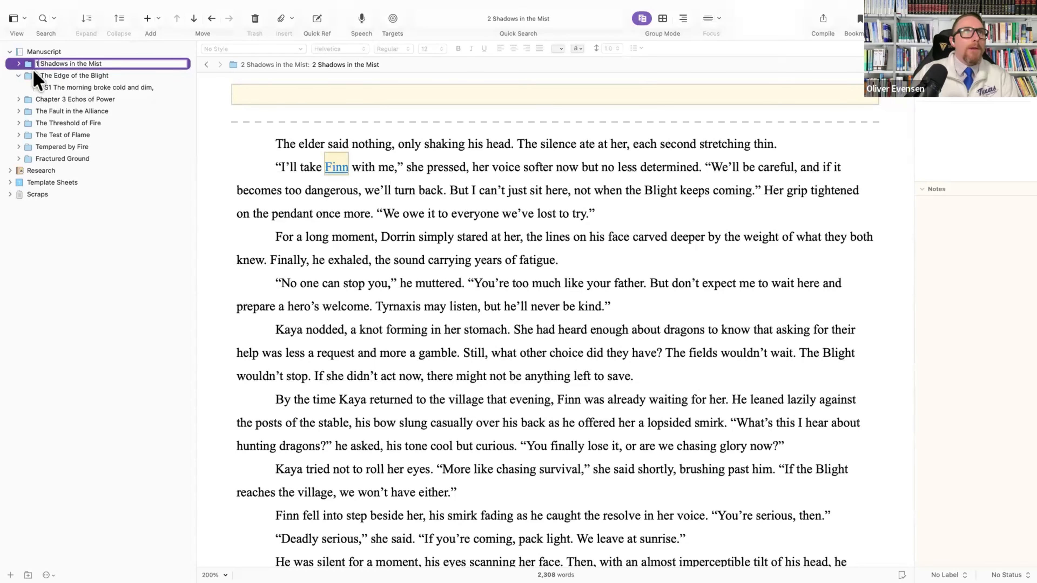
pyautogui.click(59, 76)
pyautogui.press('Left')
pyautogui.press('Right')
pyautogui.press('Right')
pyautogui.press('BackSpace')
pyautogui.write('1')
pyautogui.click(36, 90)
pyautogui.click(45, 88)
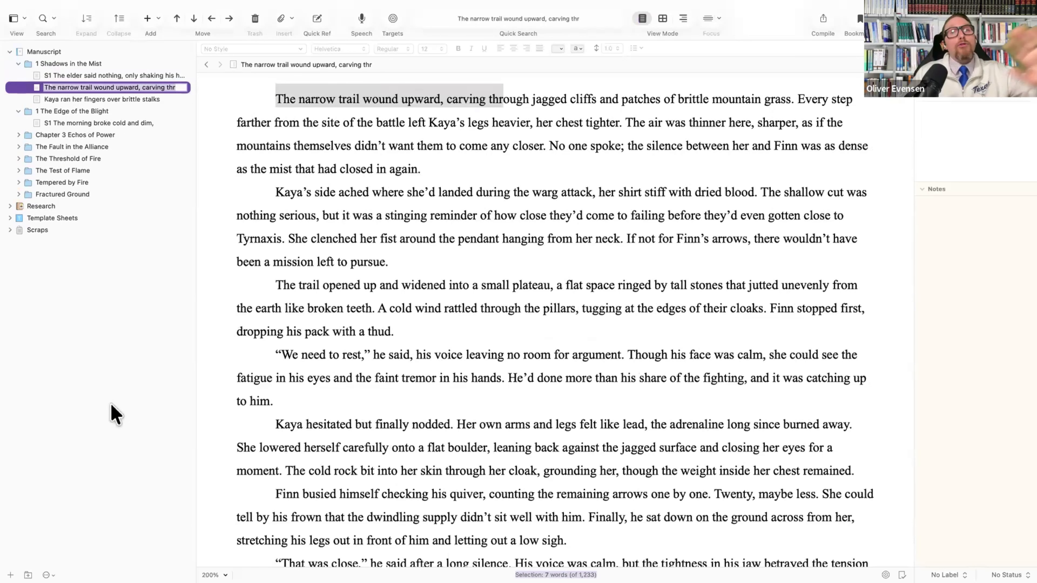
# - Remove the "S1" prefix from the "The elder said nothing" scene and the number from the Shadows in the Mist chapter title
pyautogui.click(43, 76)
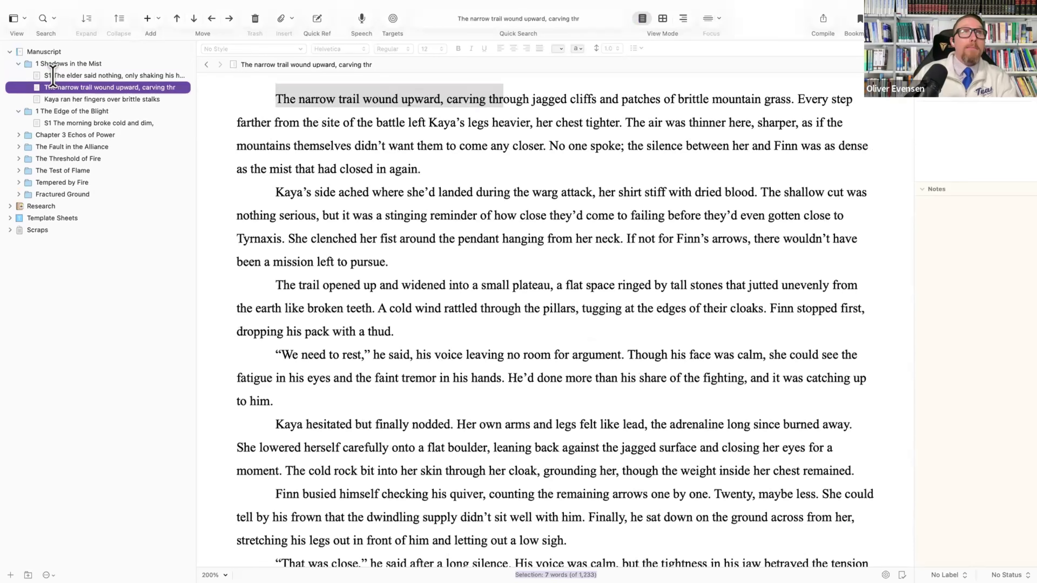
pyautogui.press('BackSpace')
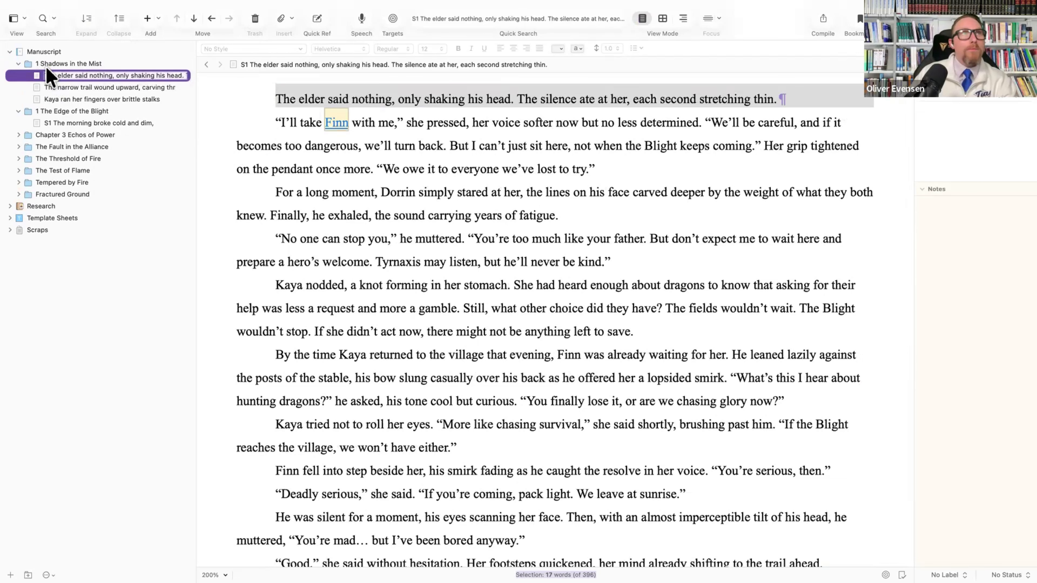
pyautogui.doubleClick(42, 64)
pyautogui.doubleClick(42, 64)
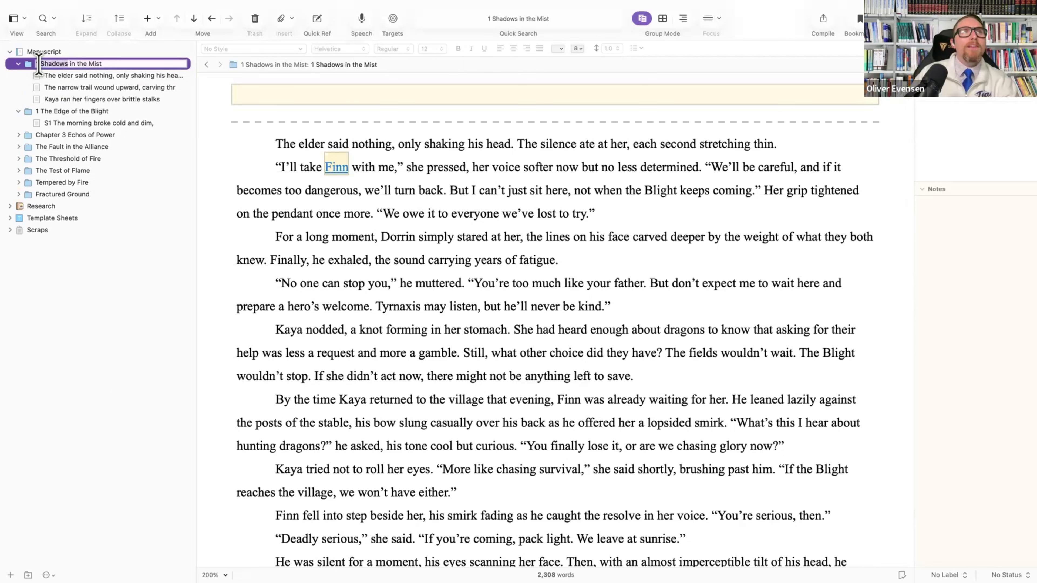
pyautogui.doubleClick(40, 65)
pyautogui.press('BackSpace')
pyautogui.press('BackSpace')
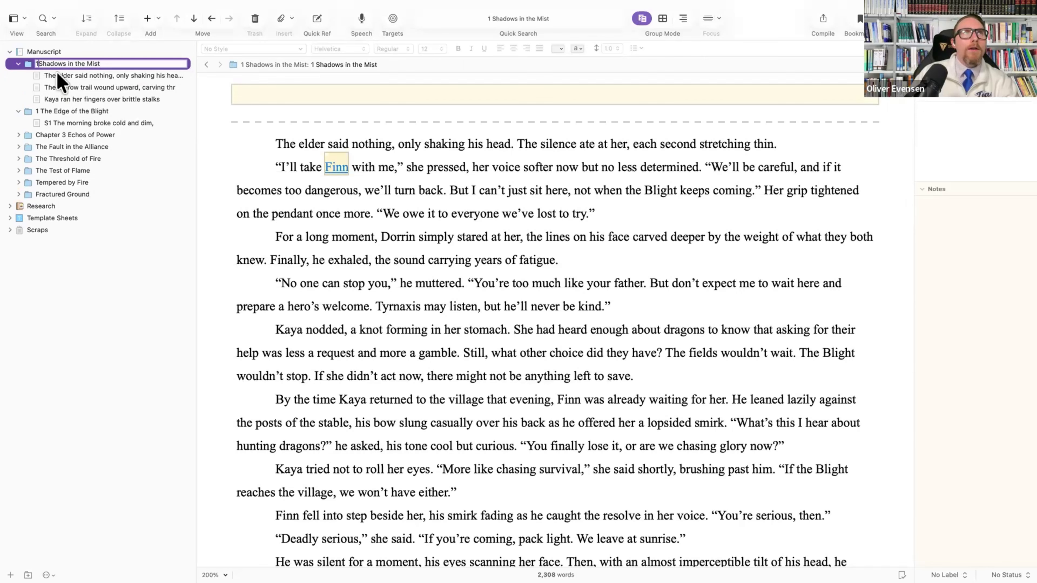
# - Remove the number from The Edge of the Blight chapter title and the "S1" prefix from its scene
pyautogui.doubleClick(41, 112)
pyautogui.click(40, 112)
pyautogui.press('BackSpace')
pyautogui.press('BackSpace')
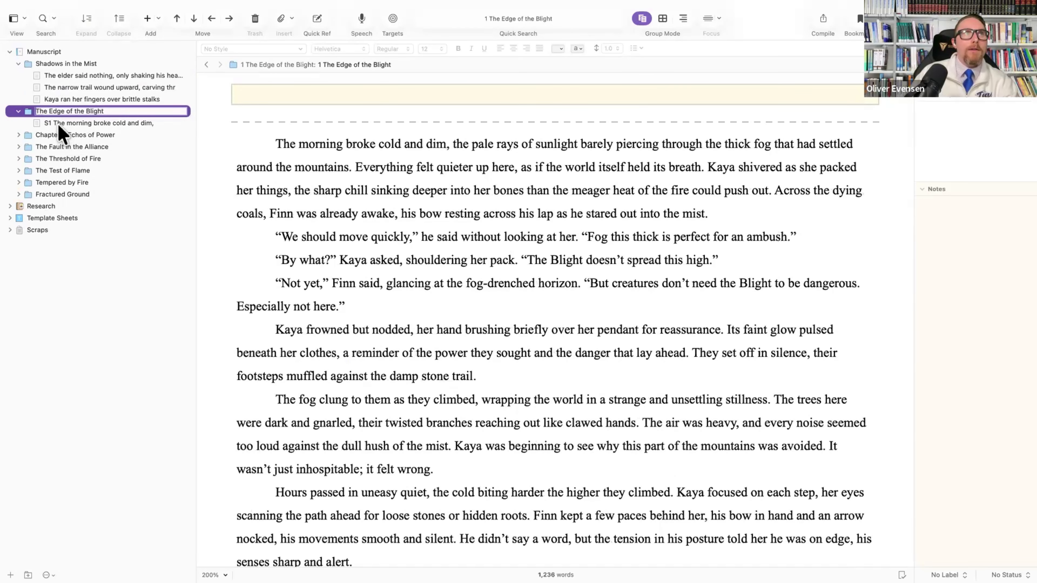
pyautogui.doubleClick(53, 123)
pyautogui.moveTo(53, 123); pyautogui.dragTo(36, 119)
pyautogui.press('BackSpace')
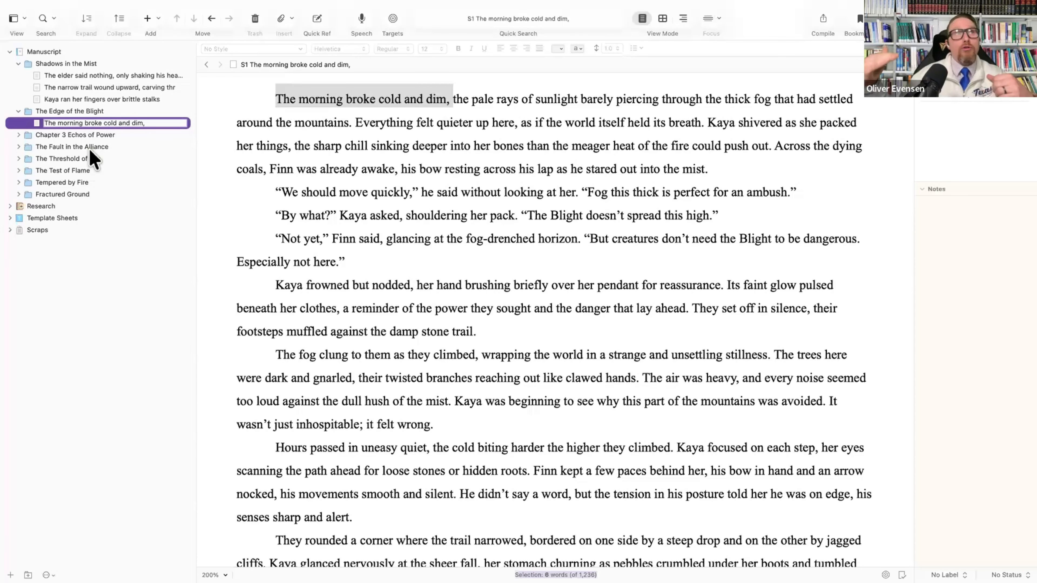
# - Collapse the first two chapter folders and take the Project Hailmary window out of full screen
pyautogui.click(18, 112)
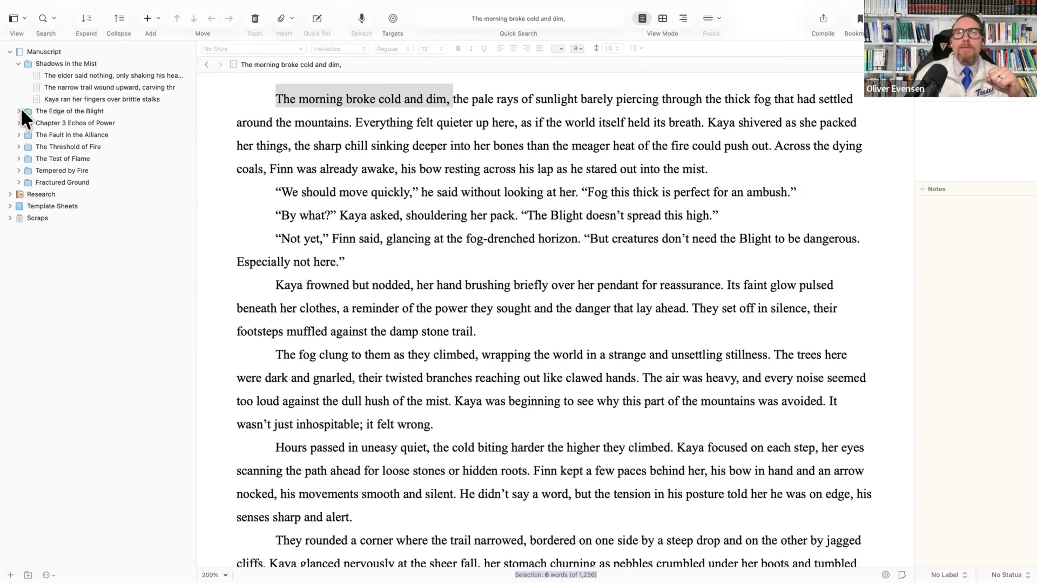
pyautogui.click(18, 63)
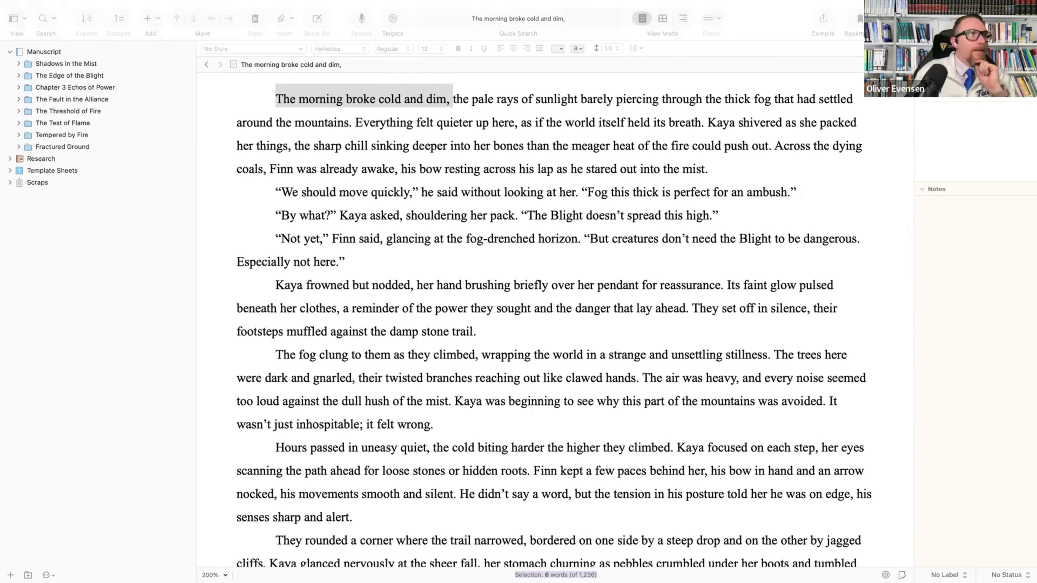
pyautogui.moveTo(39, 4)
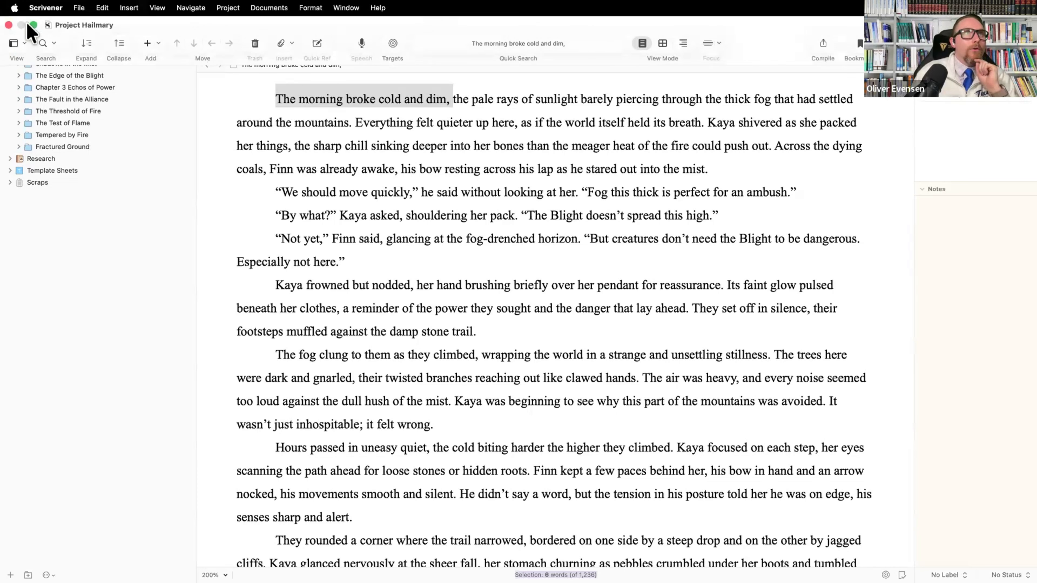
pyautogui.click(33, 25)
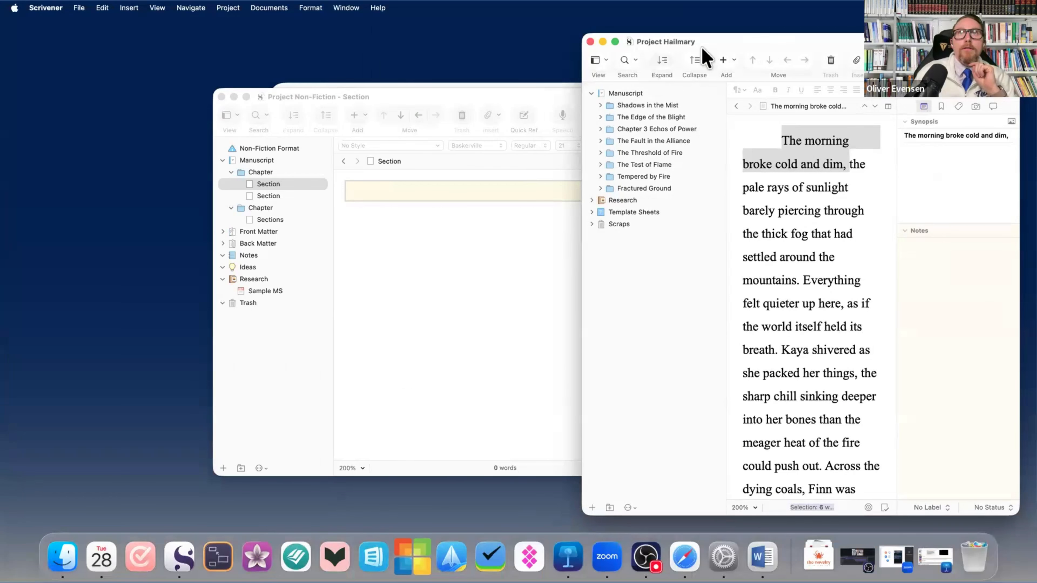
pyautogui.moveTo(700, 47); pyautogui.dragTo(388, 90)
# - Switch to Finder and examine the Move to Trash option for Project Non-Fiction and the system trash's Empty Trash option
pyautogui.click(854, 152)
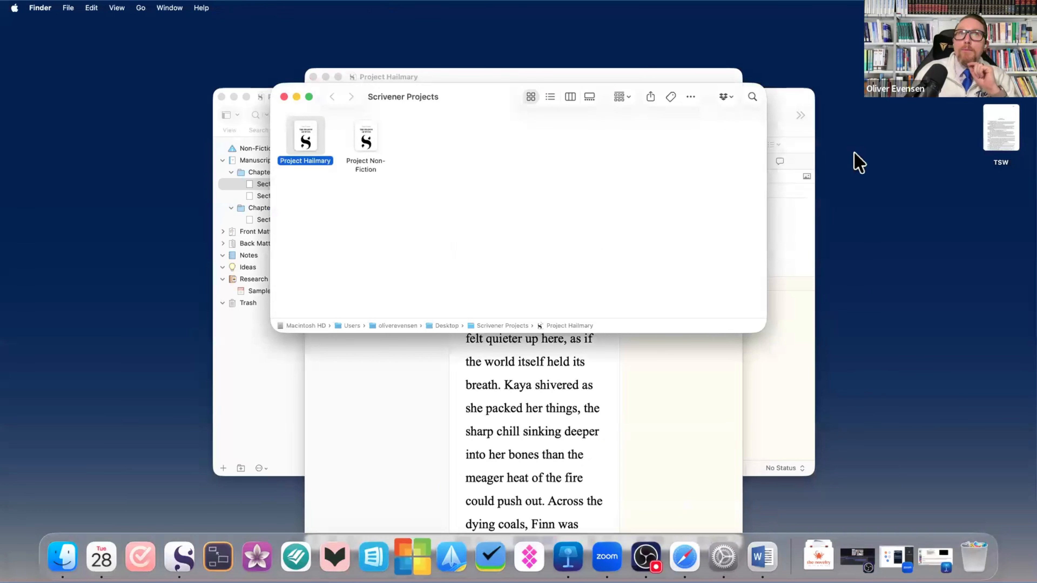
pyautogui.click(380, 162)
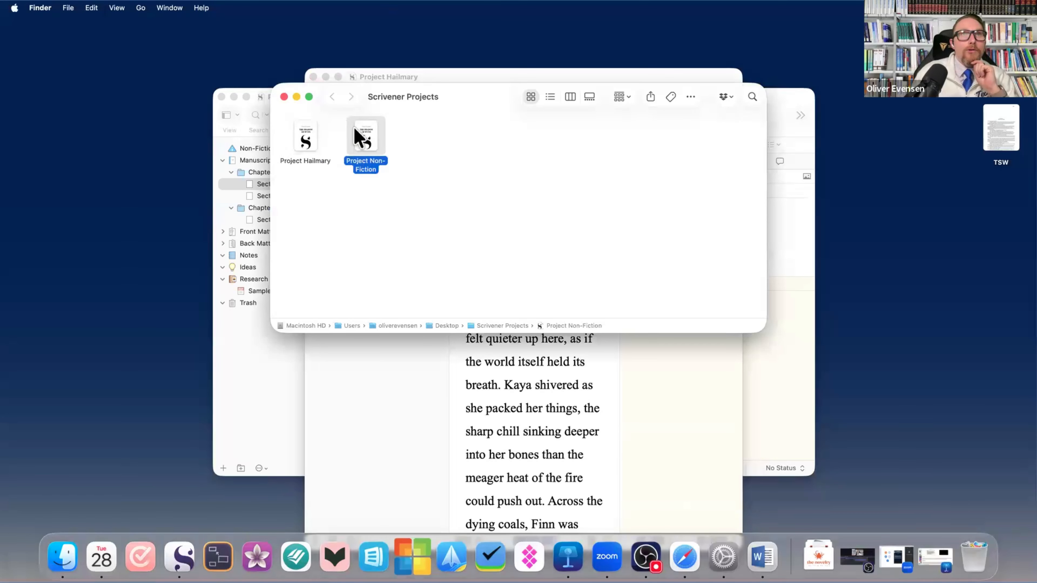
pyautogui.rightClick(365, 135)
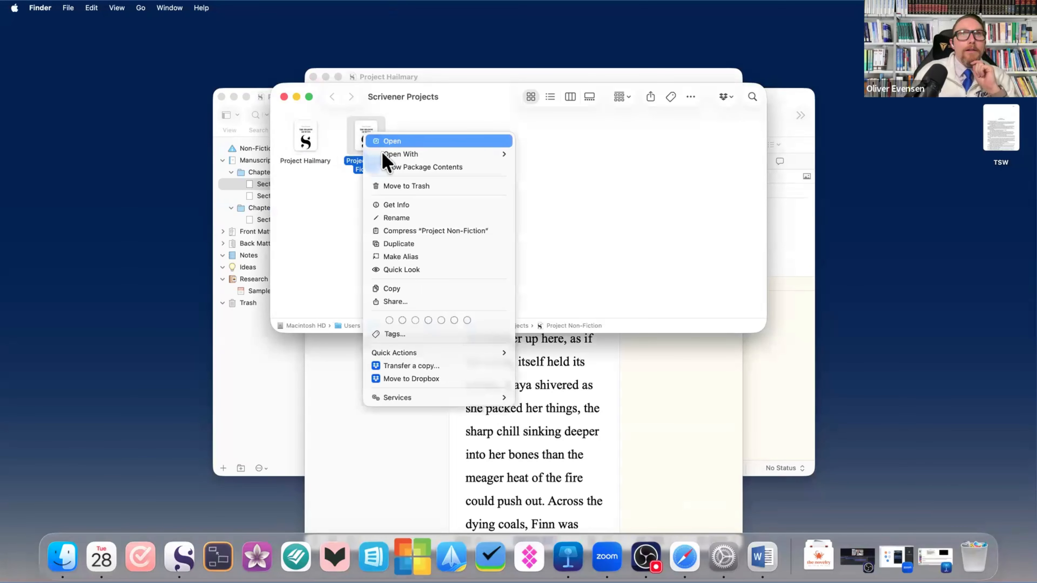
pyautogui.click(411, 188)
pyautogui.click(257, 347)
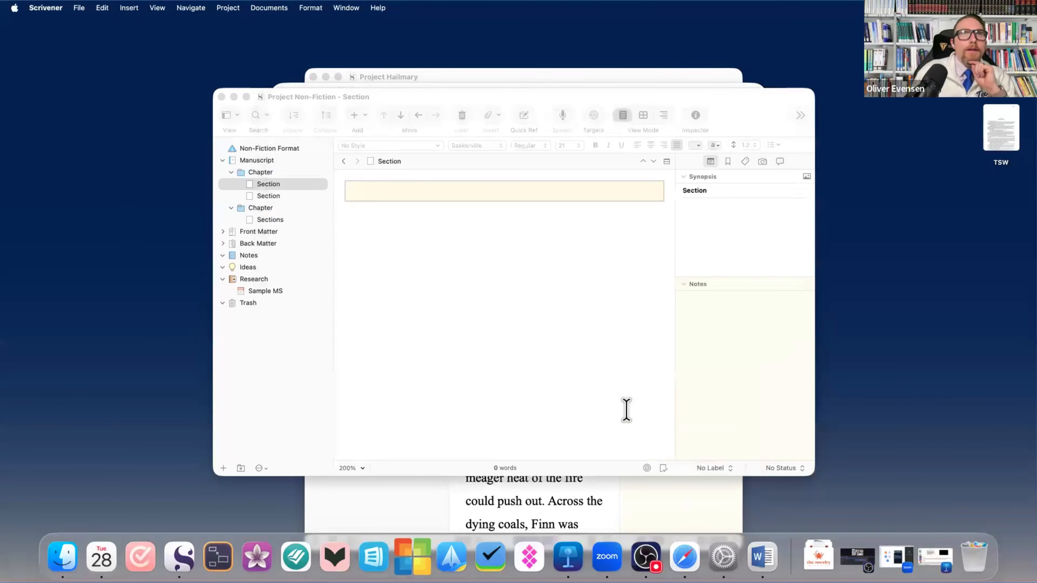
pyautogui.rightClick(995, 520)
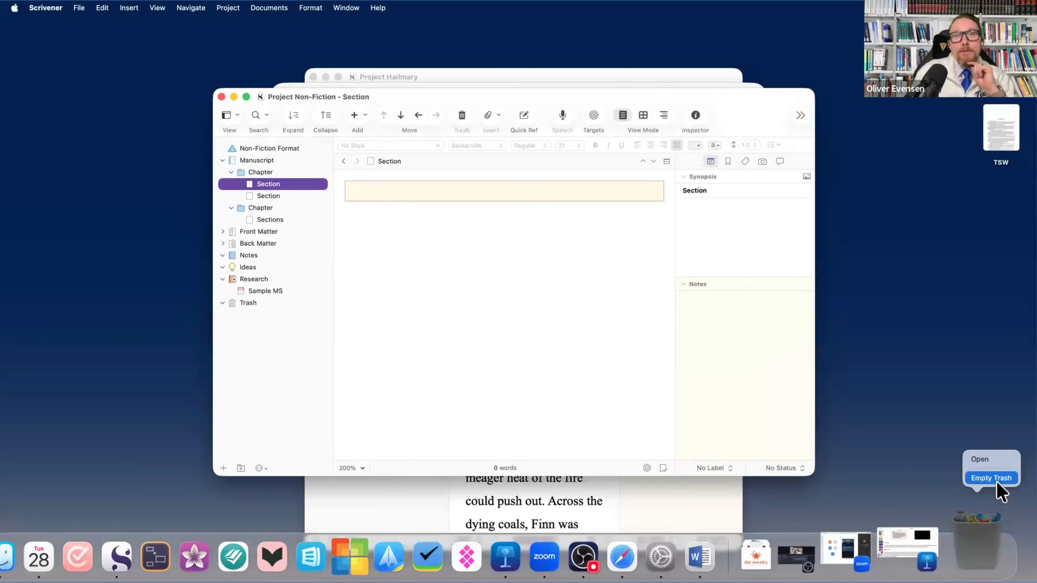
pyautogui.click(528, 352)
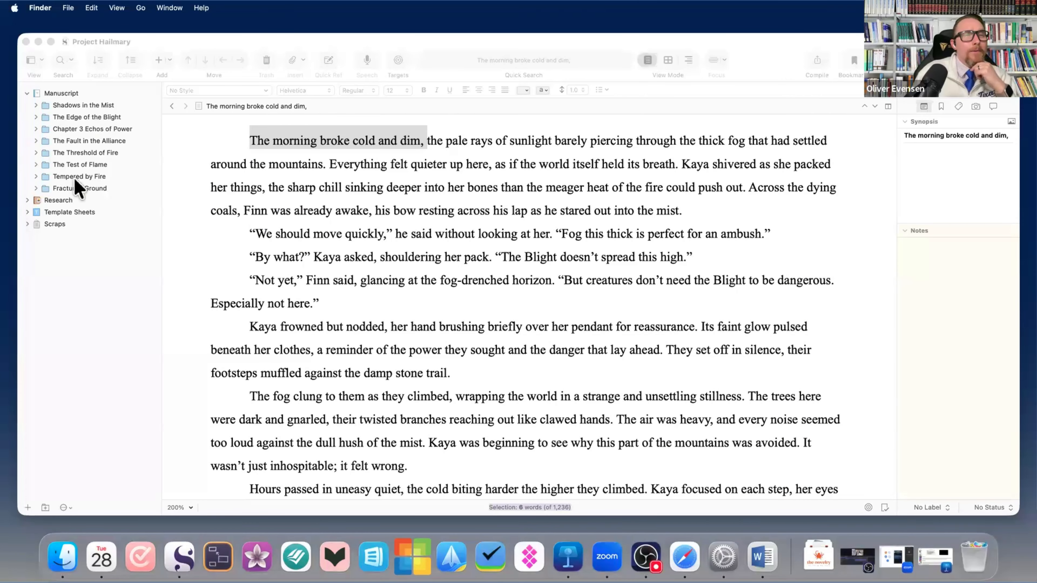
# - Trash the Chapter 3 Echos of Power folder in Project Hailmary and file it under Deleted Chapters/Scene in Scraps
pyautogui.rightClick(68, 129)
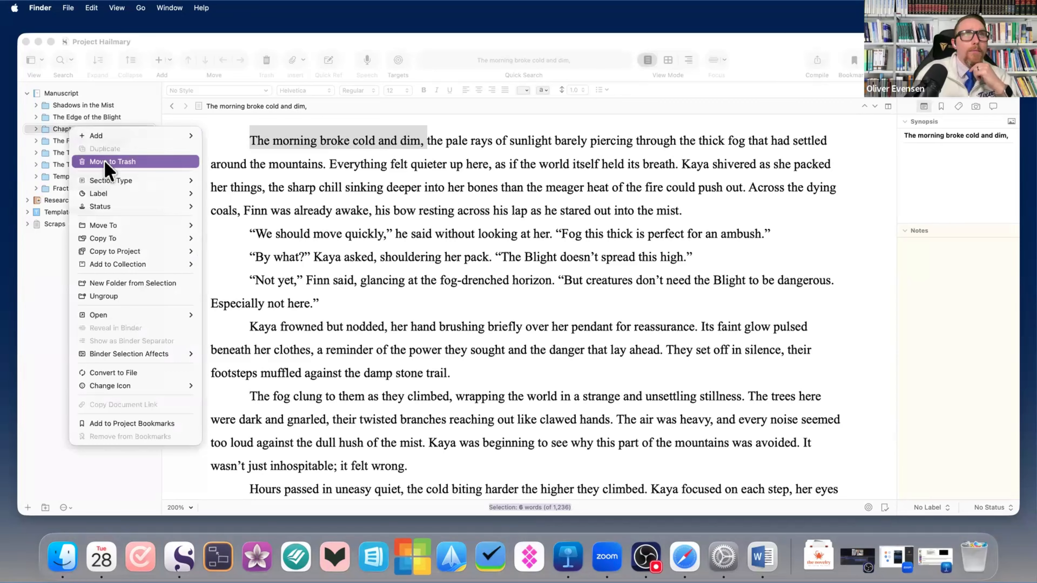
pyautogui.click(105, 163)
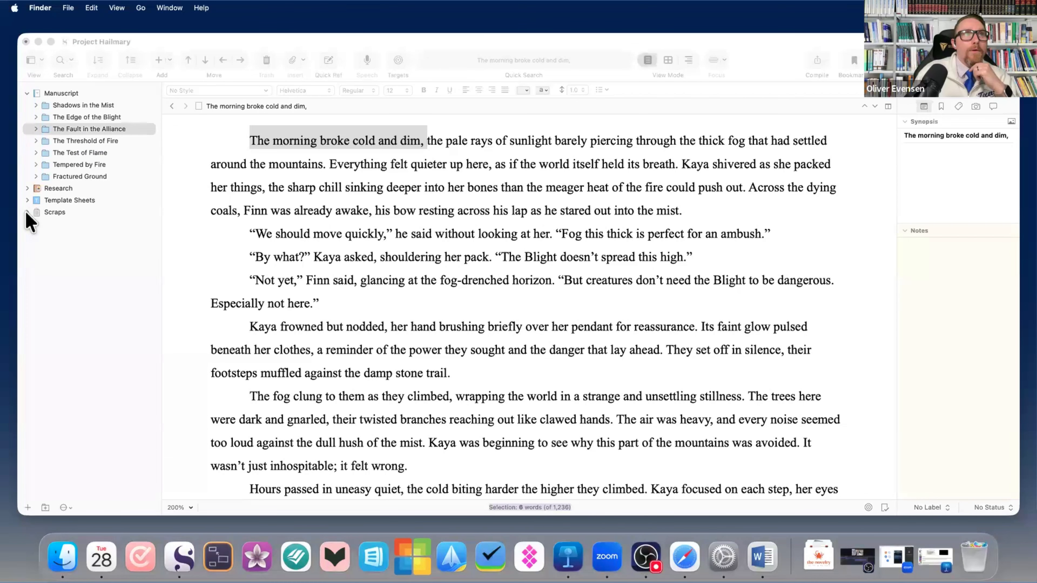
pyautogui.click(27, 212)
pyautogui.moveTo(100, 298); pyautogui.dragTo(113, 227)
# - Permanently delete the Untitled Document from the Scraps folder
pyautogui.click(84, 284)
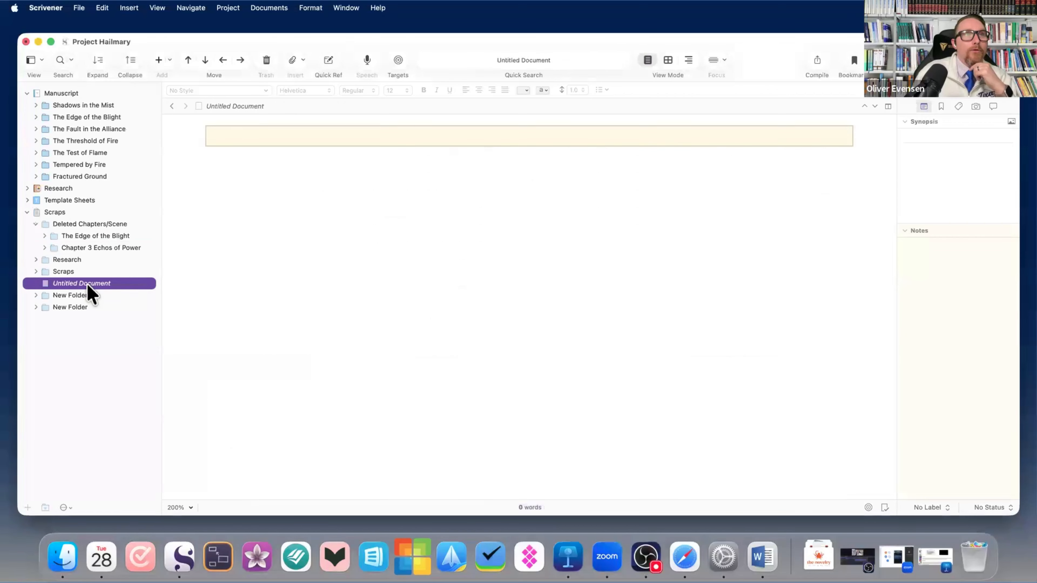
pyautogui.rightClick(88, 284)
pyautogui.click(147, 247)
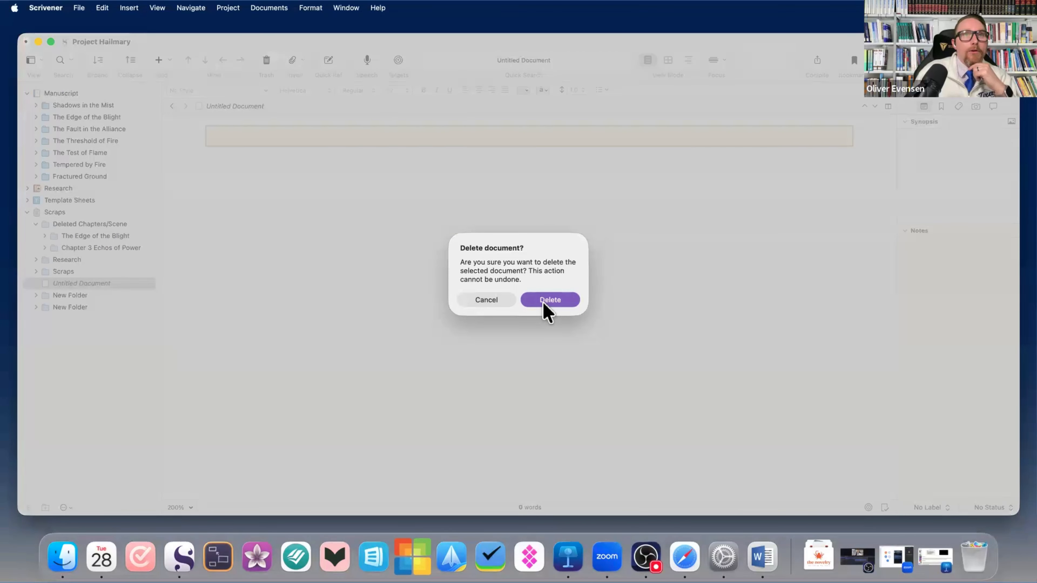
pyautogui.click(547, 301)
# - Permanently delete the two New Folder folders from Scraps
pyautogui.click(70, 296)
pyautogui.hotkey('shift', 'Up')
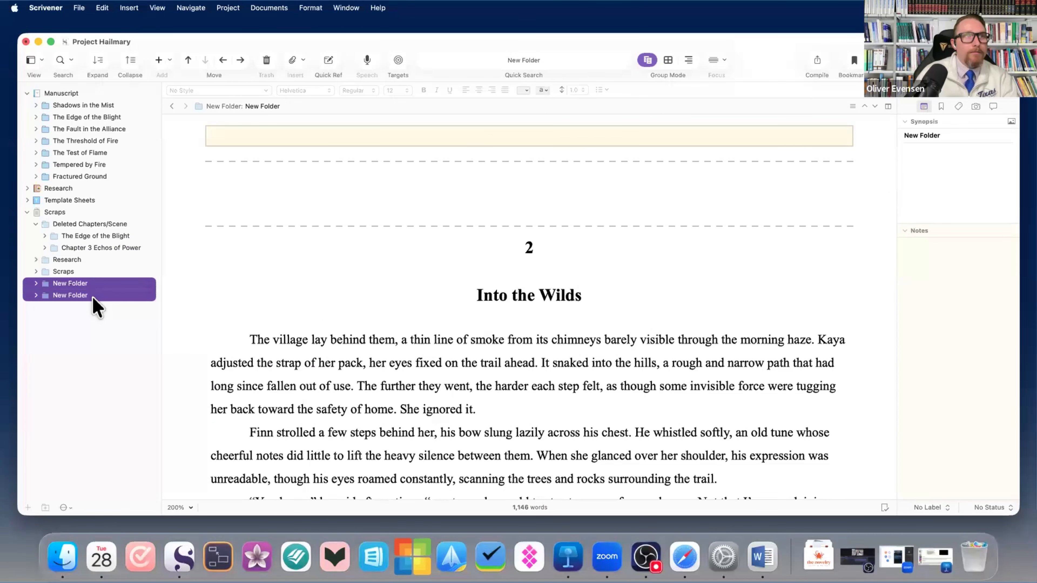
pyautogui.rightClick(116, 295)
pyautogui.click(177, 246)
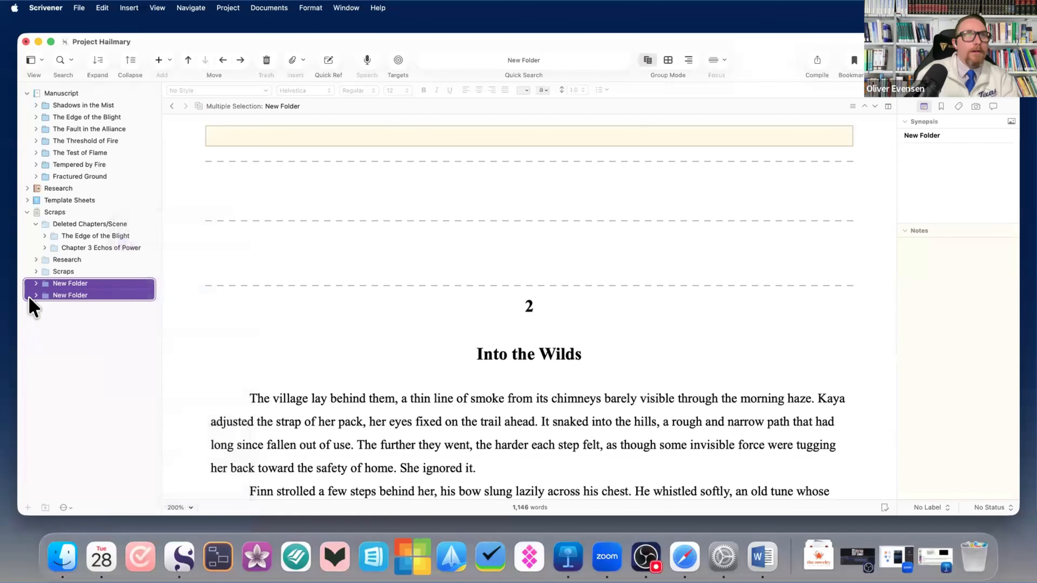
pyautogui.press('Return')
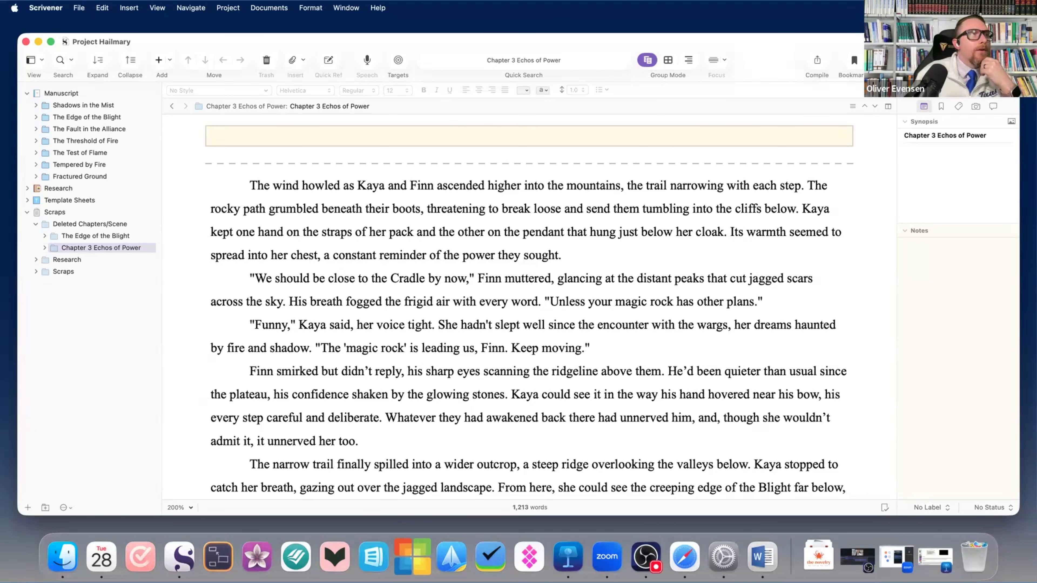
# - Add an empty line after "Unless your magic rock has other plans." in Chapter 3 Echos of Power and narrow the project window
pyautogui.click(383, 304)
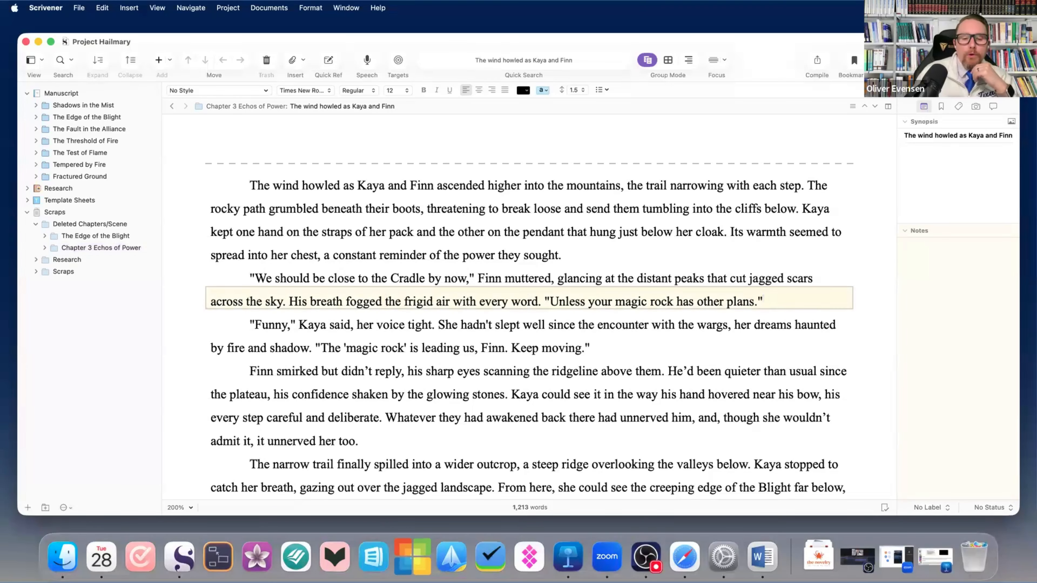
pyautogui.press('Return')
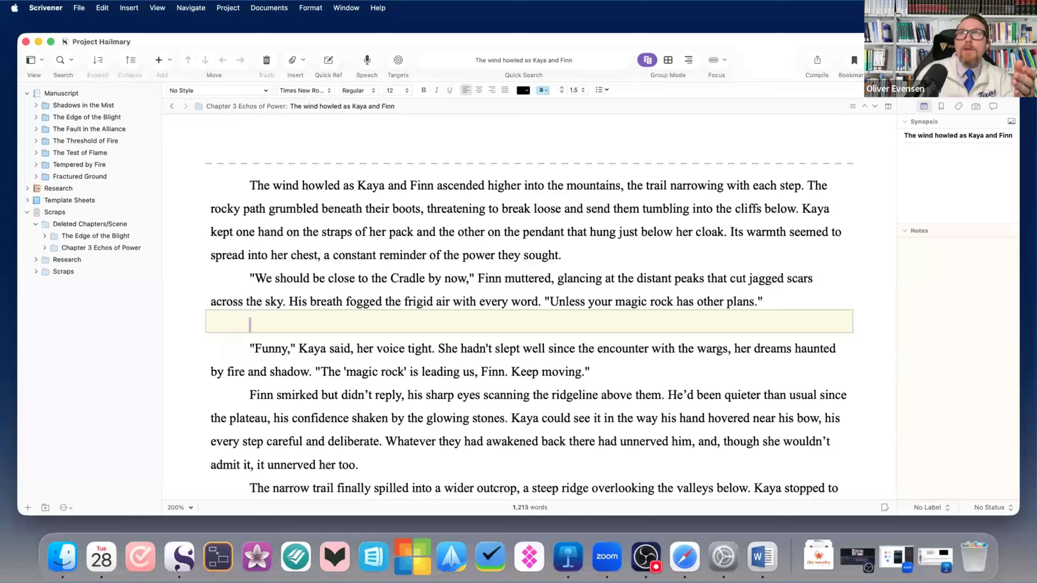
pyautogui.moveTo(1019, 92); pyautogui.dragTo(816, 91)
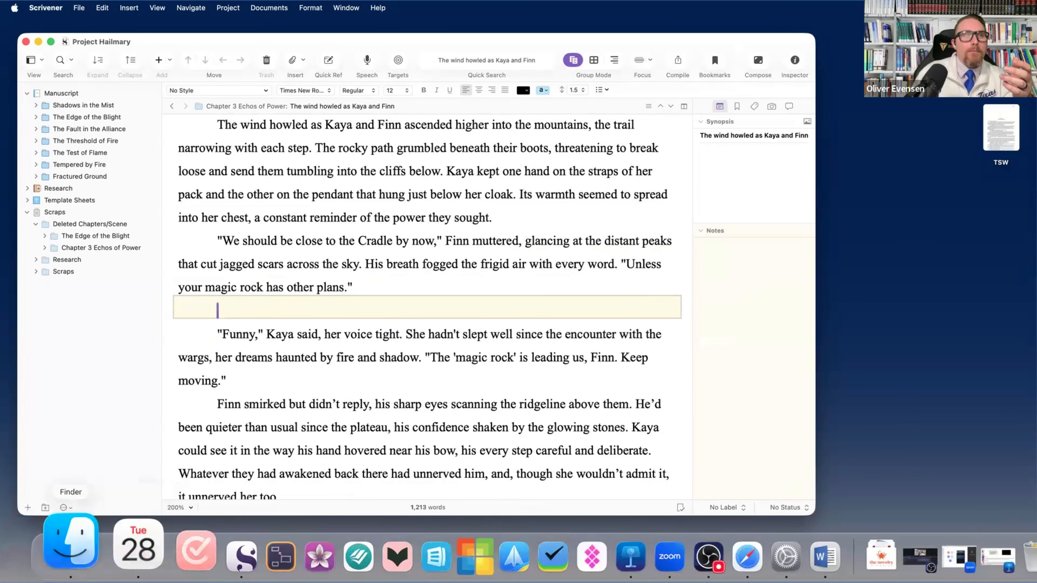
# - Insert the Revilo image from Research/Fantasy Characters in Scraps on the empty line of the chapter text
pyautogui.click(36, 260)
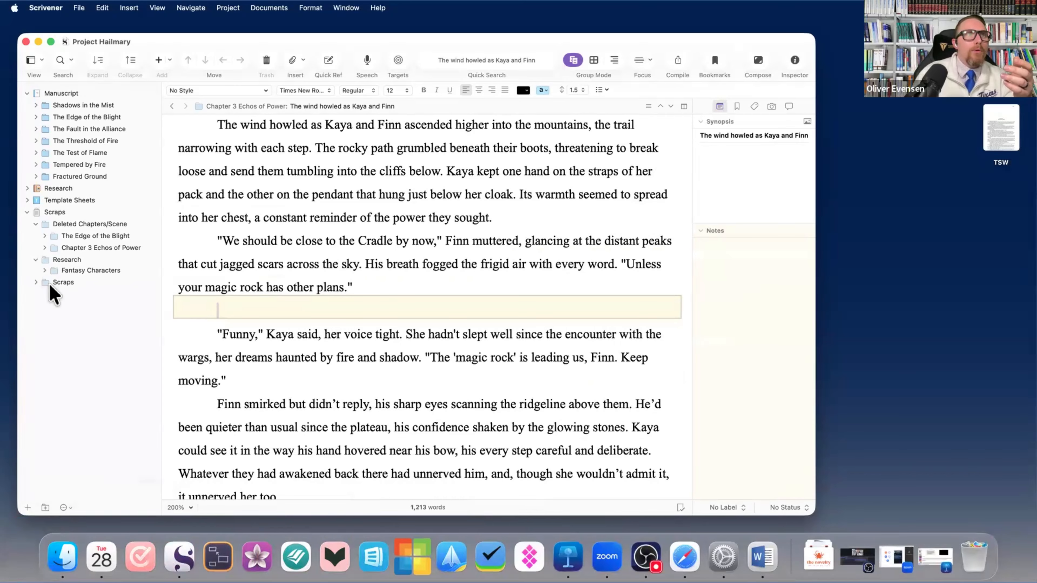
pyautogui.click(44, 270)
pyautogui.moveTo(67, 283); pyautogui.dragTo(395, 312)
# - Scale the inserted Revilo image to 81 x 150 points with its aspect ratio locked
pyautogui.scroll(10, 396, 360)
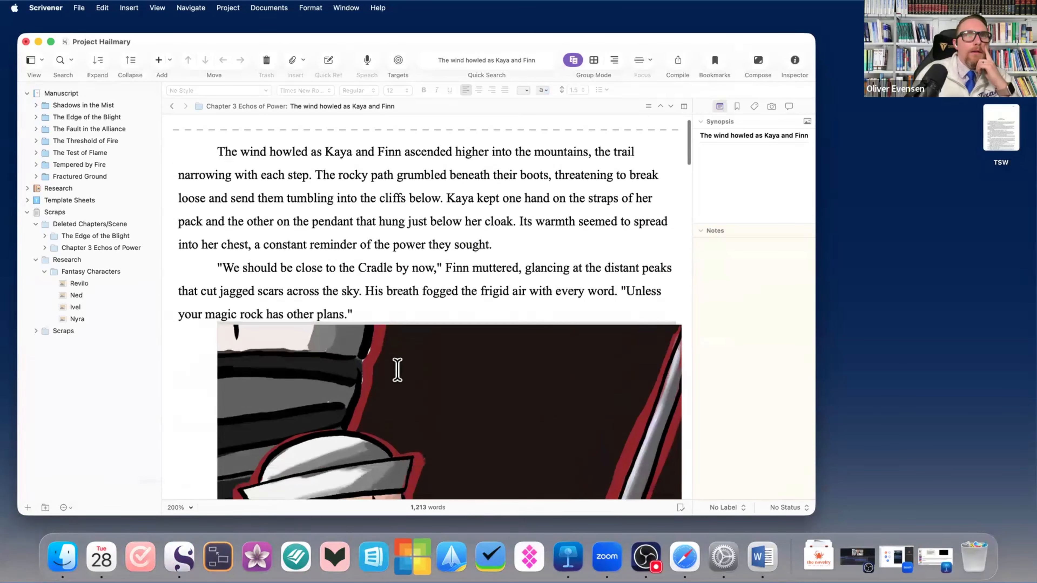
pyautogui.rightClick(398, 368)
pyautogui.click(445, 439)
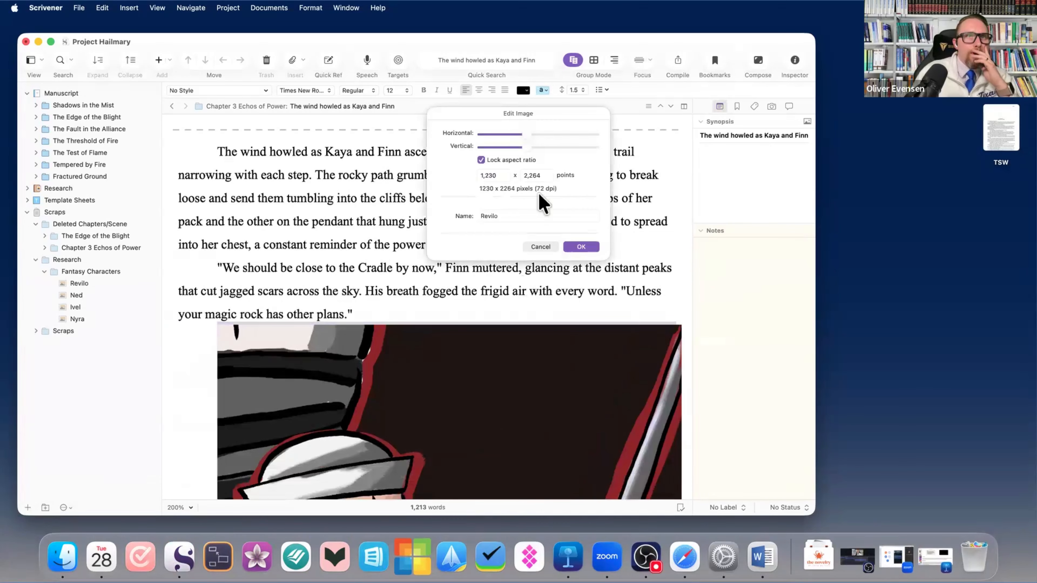
pyautogui.moveTo(527, 147); pyautogui.dragTo(478, 148)
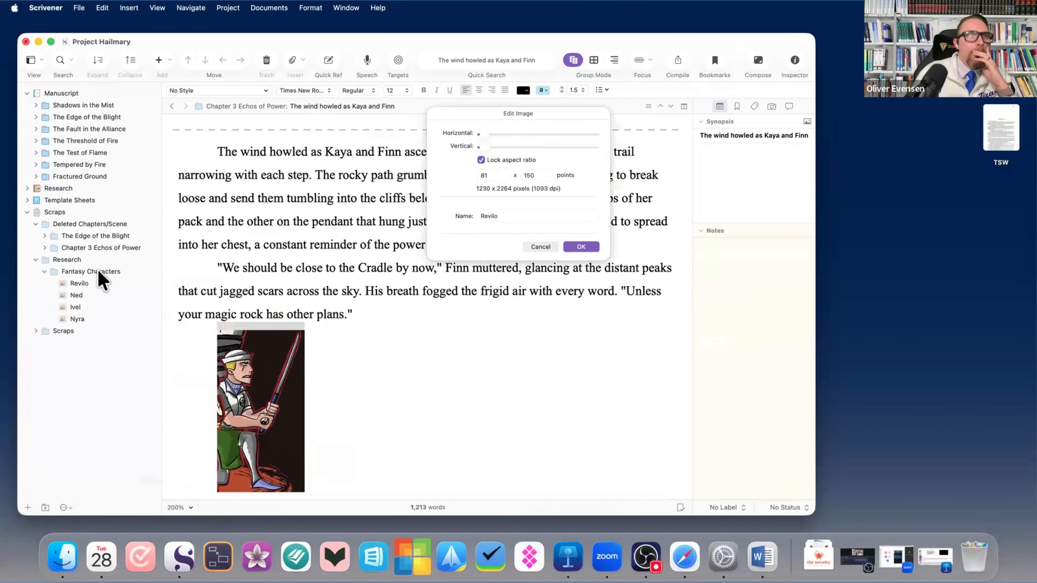
pyautogui.click(587, 246)
# - Try to move the Revilo image file from Fantasy Characters into the Manuscript folder
pyautogui.moveTo(79, 284); pyautogui.dragTo(83, 110)
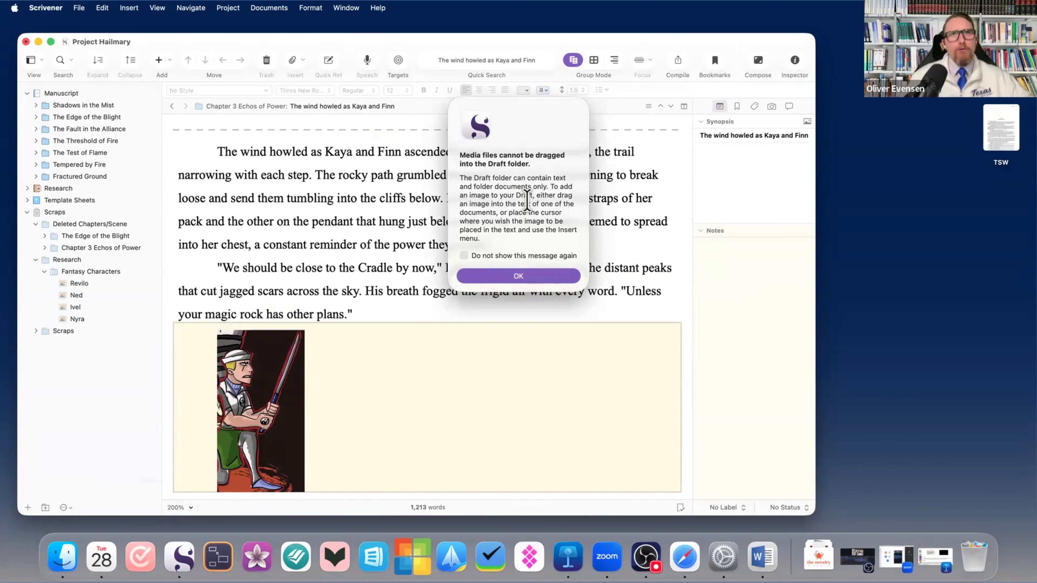
pyautogui.click(518, 277)
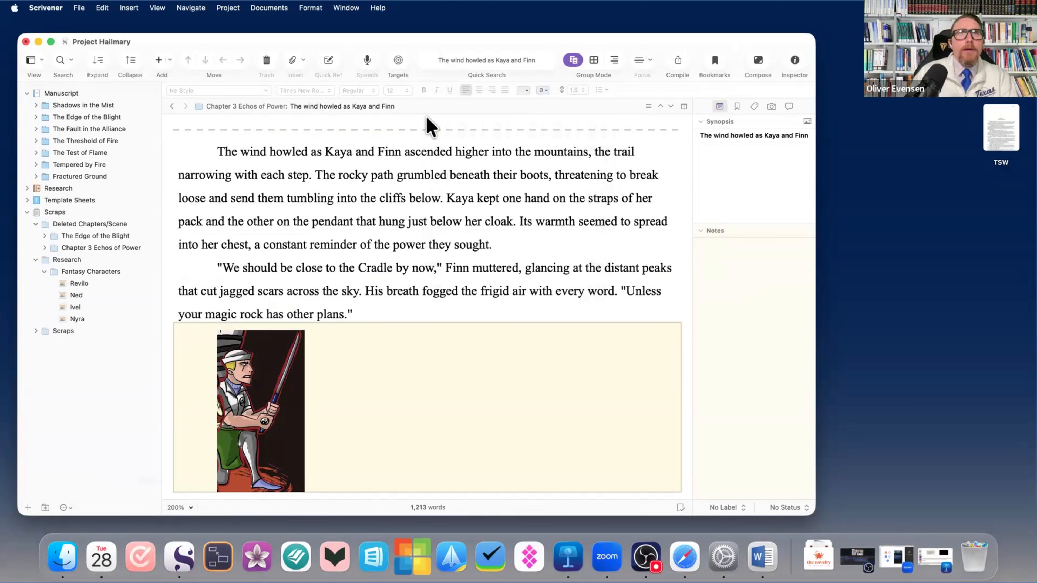
# - Move the Revilo image to the end of the first paragraph, then back to the end of "other plans."
pyautogui.moveTo(282, 394); pyautogui.dragTo(506, 380)
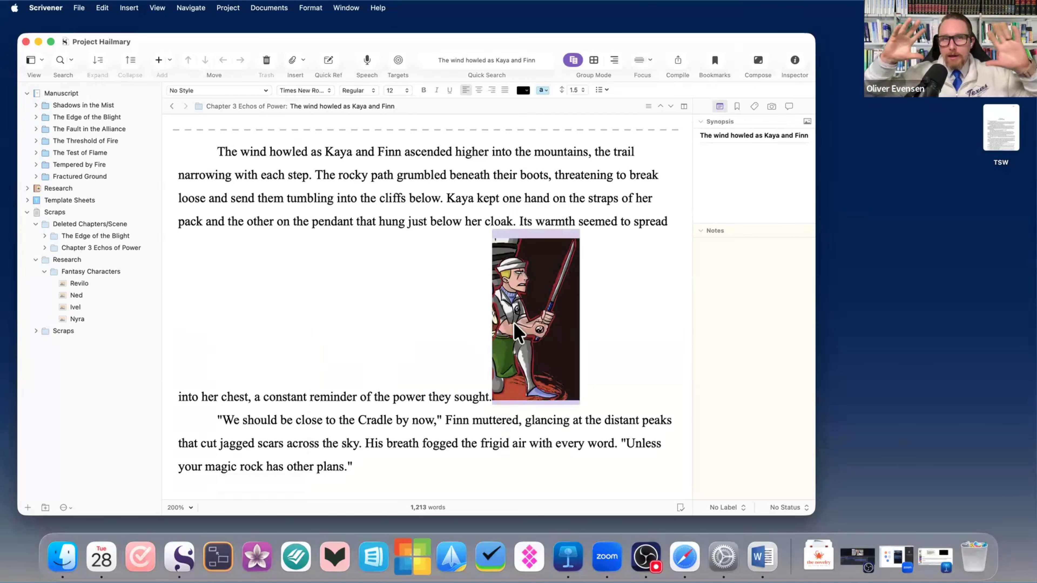
pyautogui.scroll(-1, 560, 323)
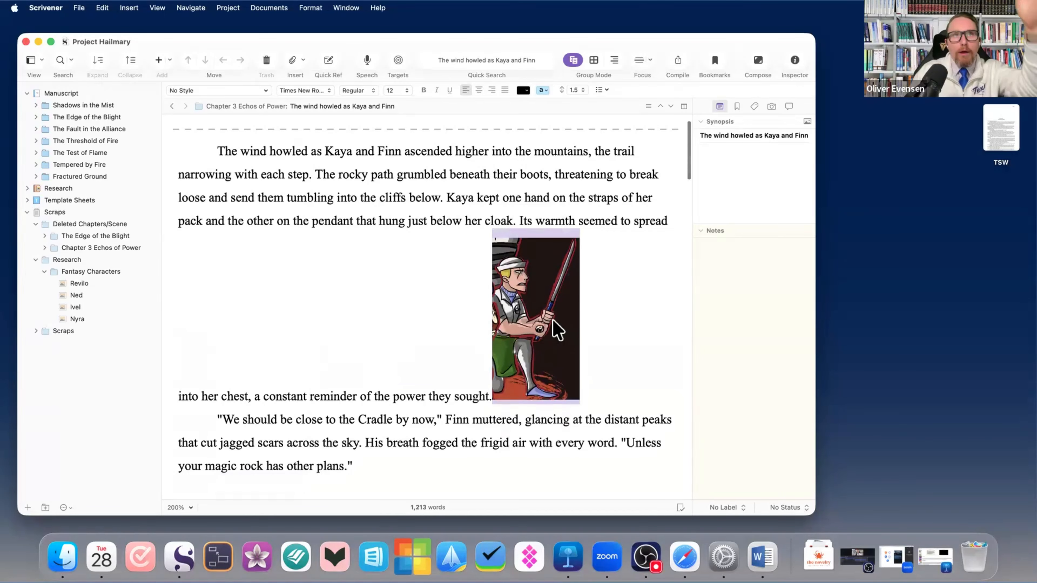
pyautogui.moveTo(560, 323); pyautogui.dragTo(487, 471)
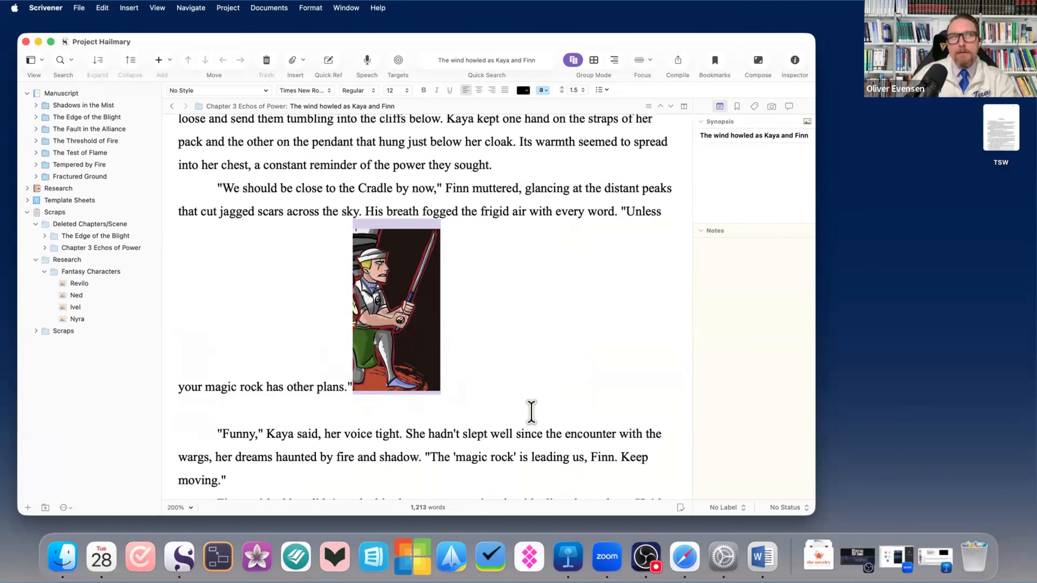
# - Delete the Revilo image from the chapter text
pyautogui.doubleClick(551, 345)
pyautogui.press('BackSpace')
pyautogui.press('BackSpace')
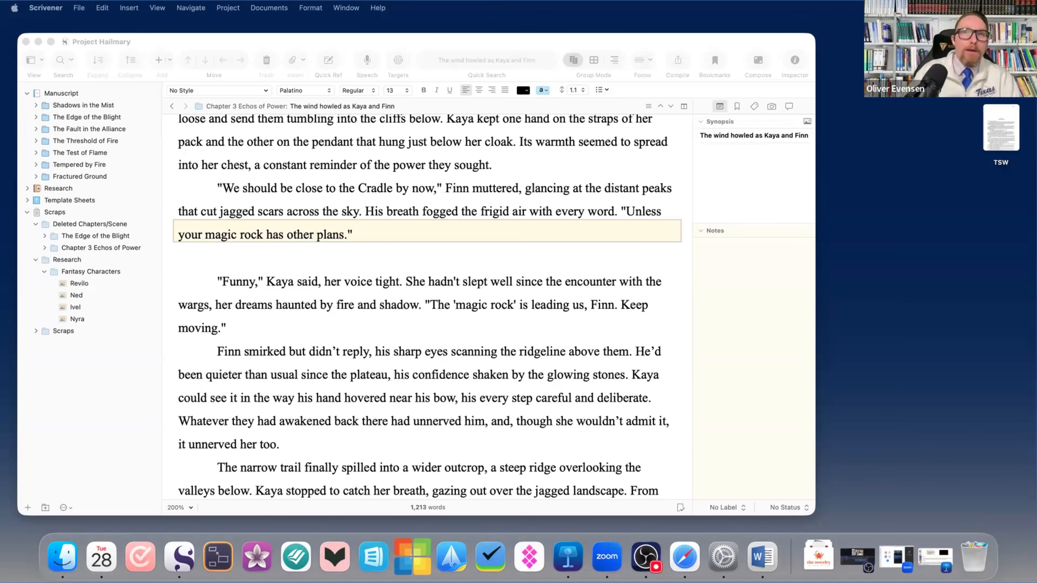
# - Switch to Pages, open the ABCs document and reposition its window
pyautogui.click(864, 391)
pyautogui.press('super+space')
pyautogui.write('pages')
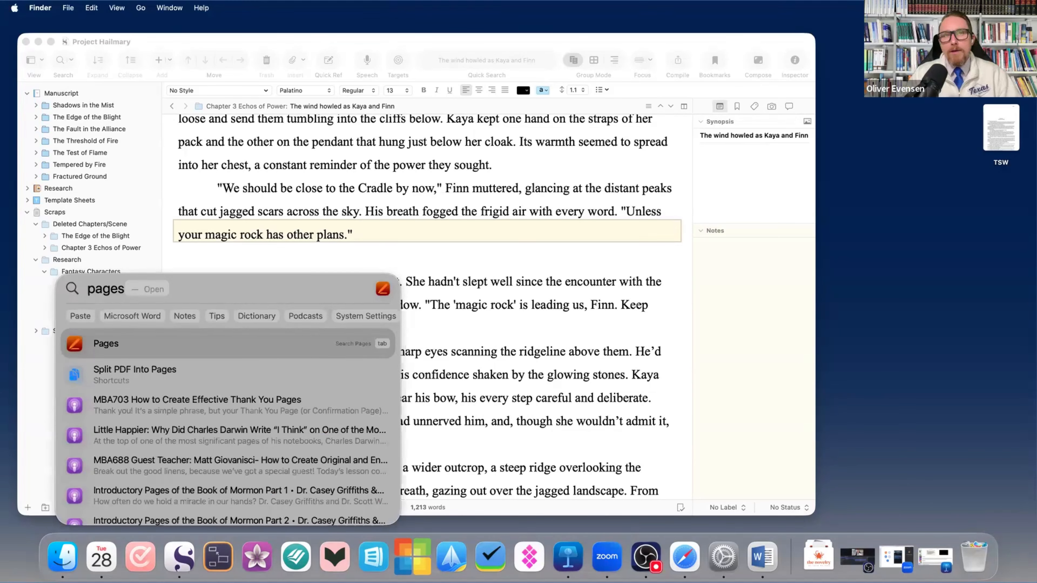
pyautogui.press('Return')
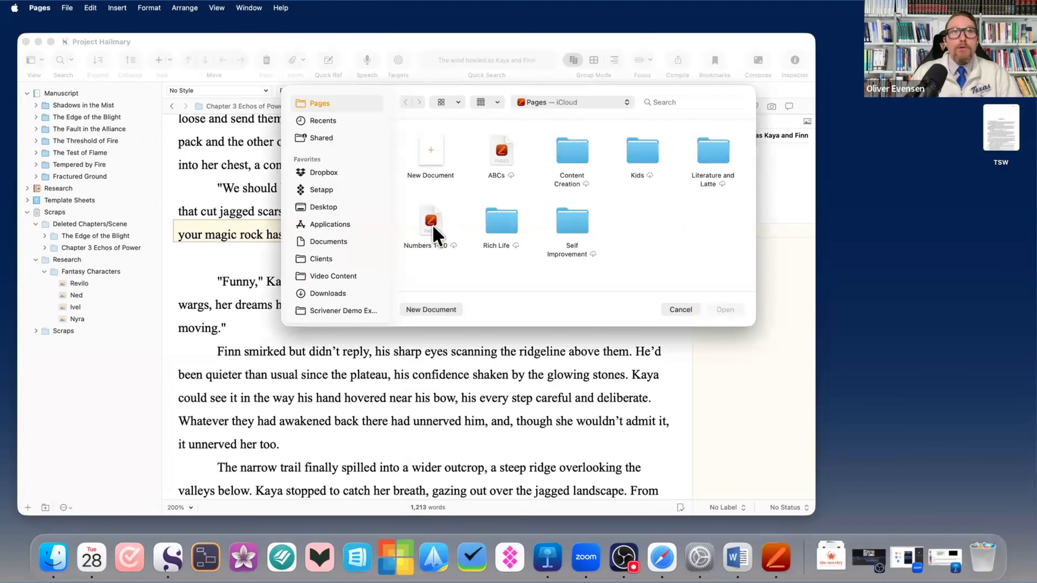
pyautogui.press('Return')
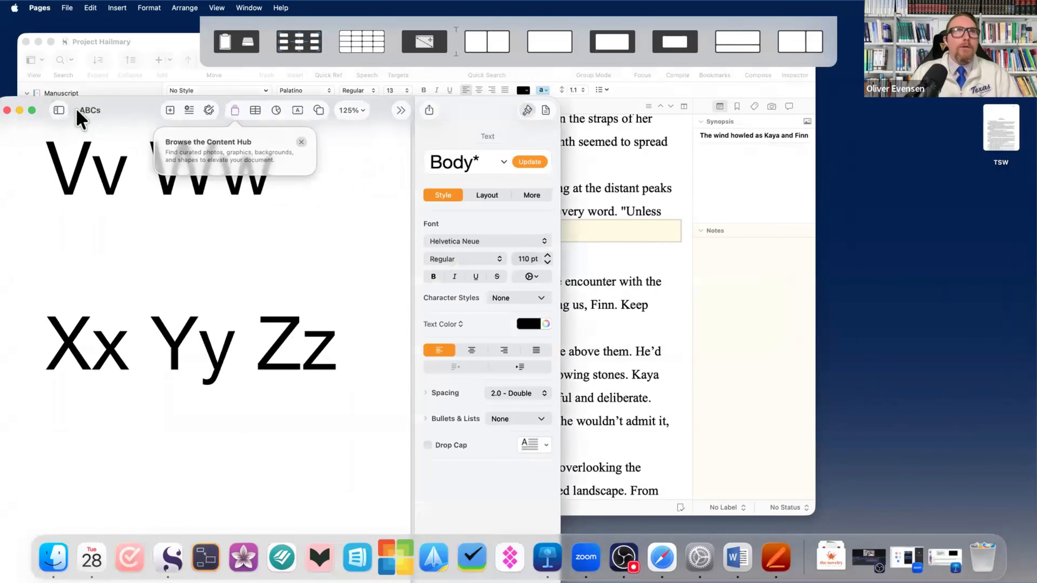
pyautogui.doubleClick(197, 105)
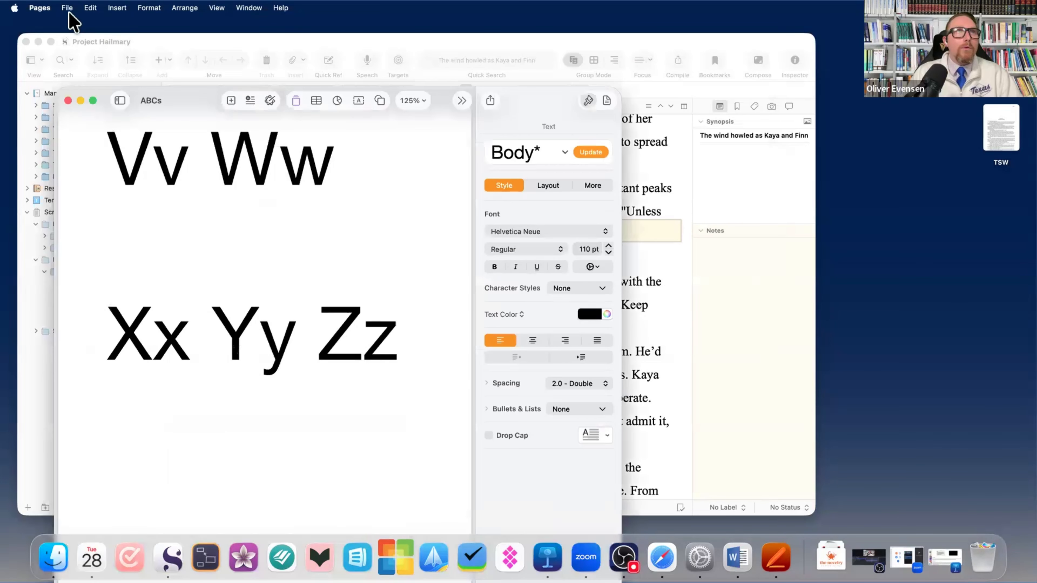
# - Examine the Export To formats offered for the ABCs document, then close it
pyautogui.click(67, 8)
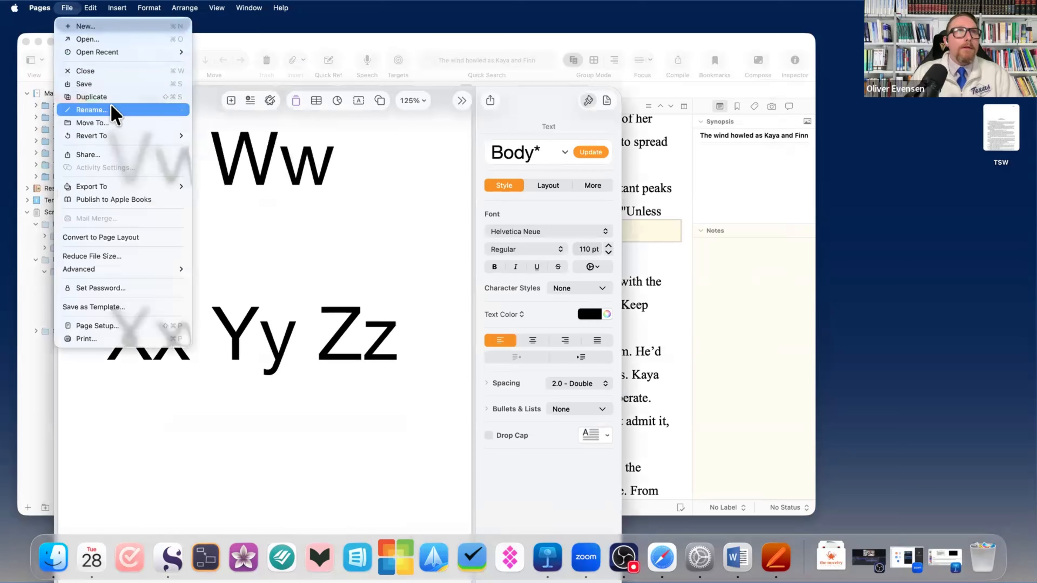
pyautogui.moveTo(123, 189)
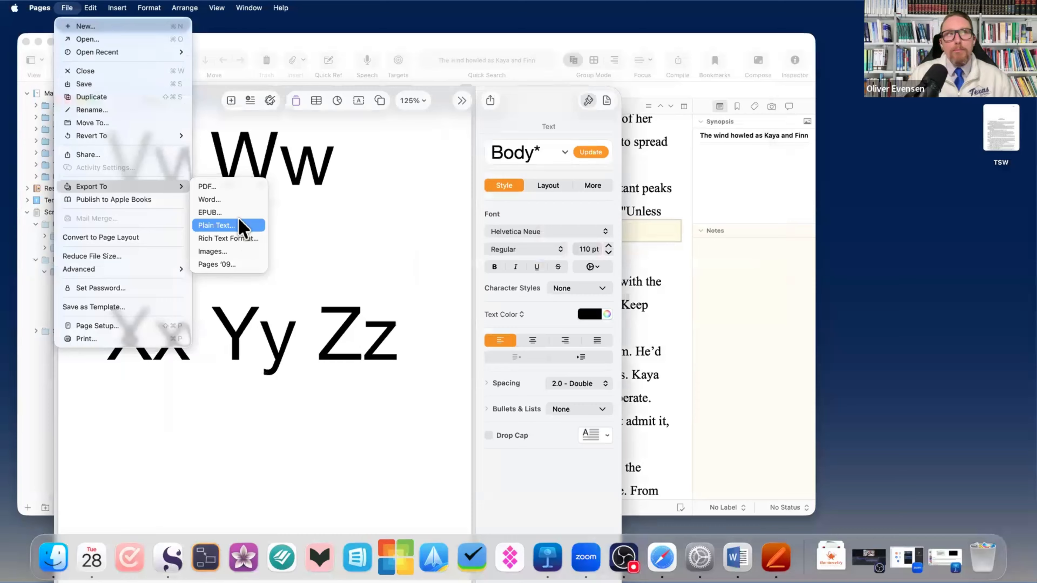
pyautogui.click(206, 104)
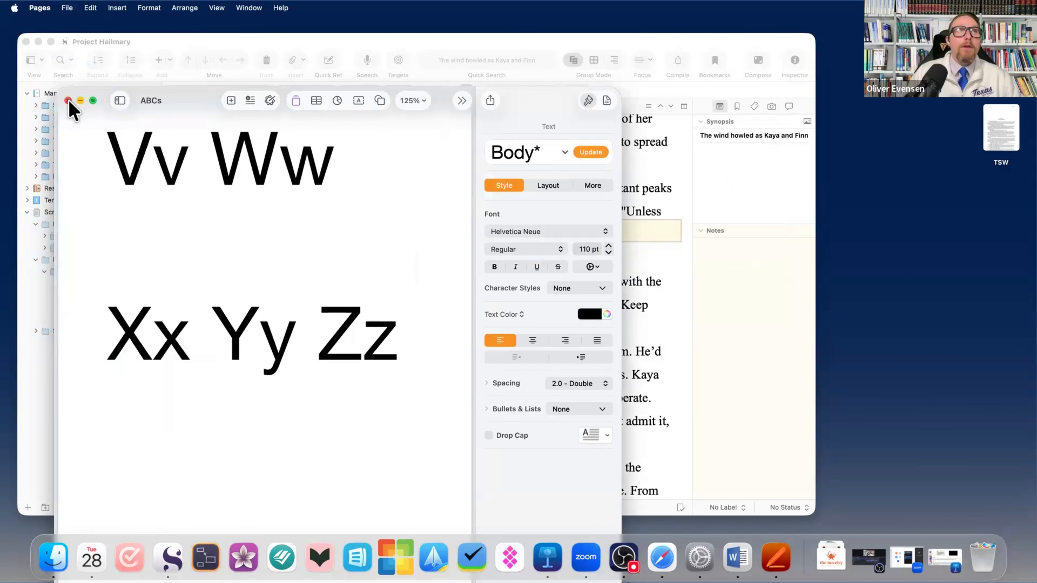
pyautogui.click(68, 101)
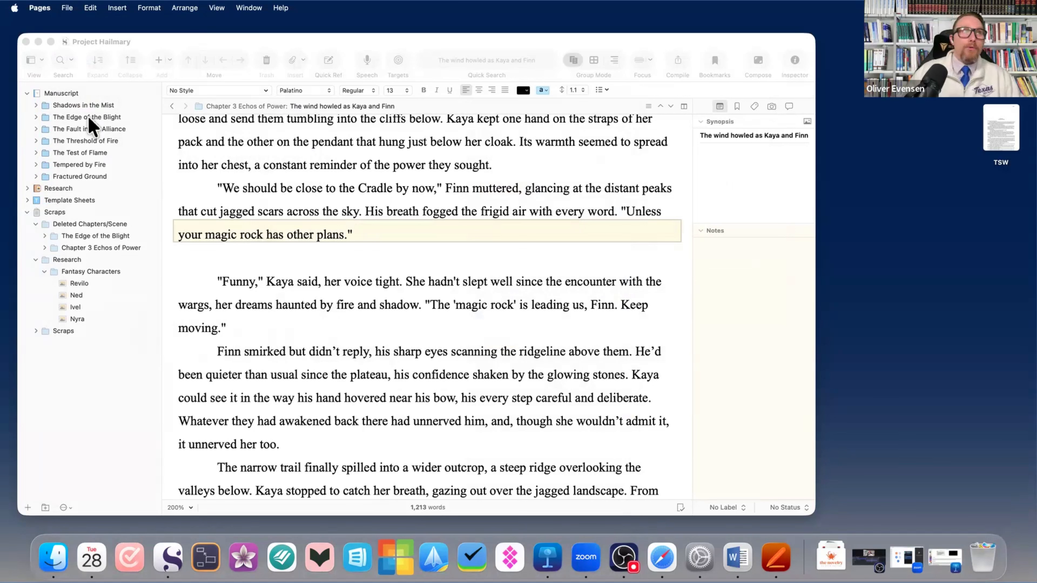
# - Switch back to Scrivener and remove the empty line above the "Funny," Kaya said paragraph
pyautogui.click(267, 280)
pyautogui.click(278, 258)
pyautogui.press('BackSpace')
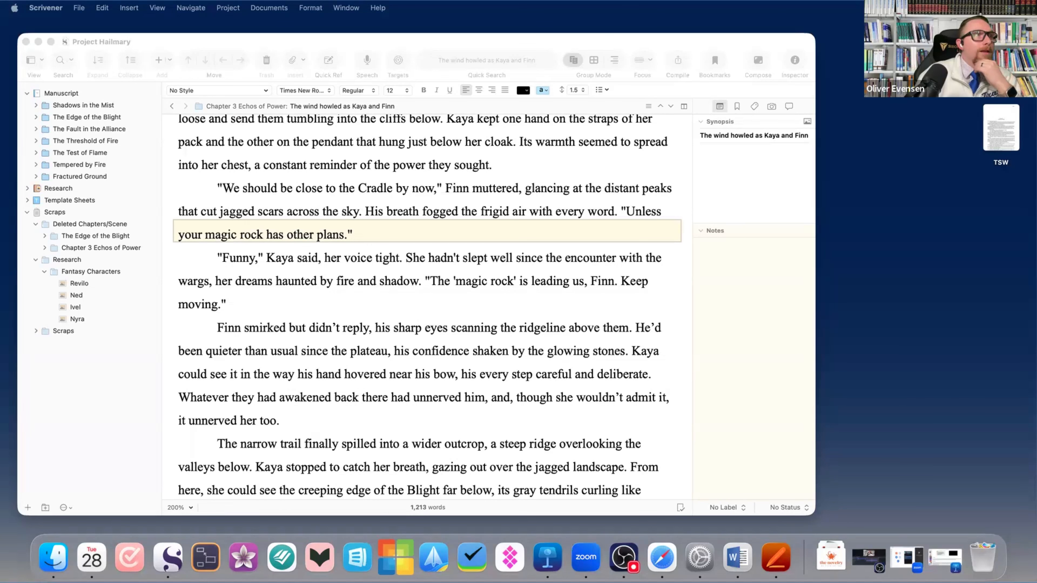
# - Select the "Finn smirked but didn't reply" paragraph and examine the file import options, including Import and Split
pyautogui.moveTo(491, 424); pyautogui.dragTo(158, 333)
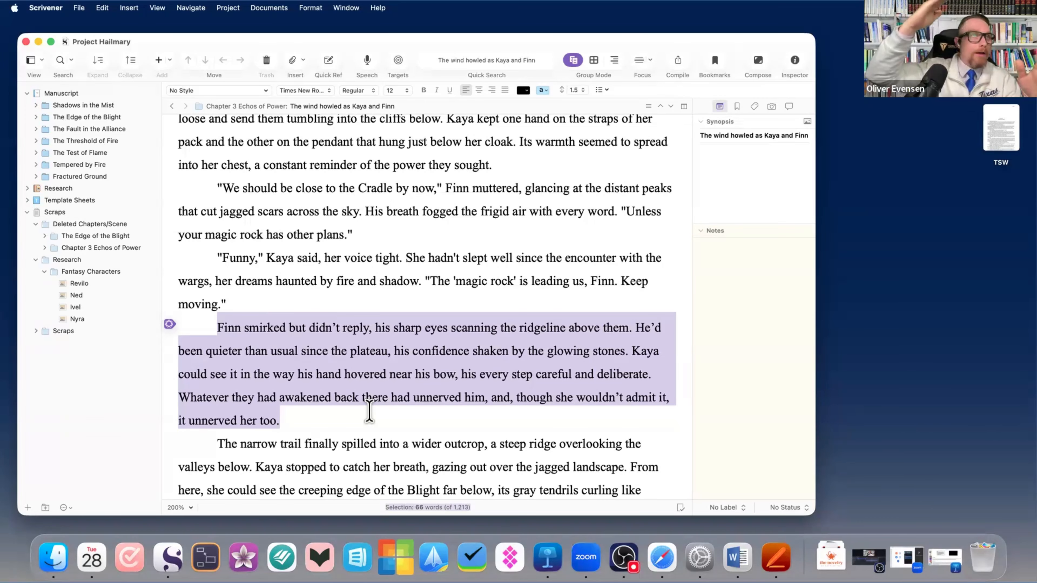
pyautogui.click(81, 9)
pyautogui.moveTo(130, 193)
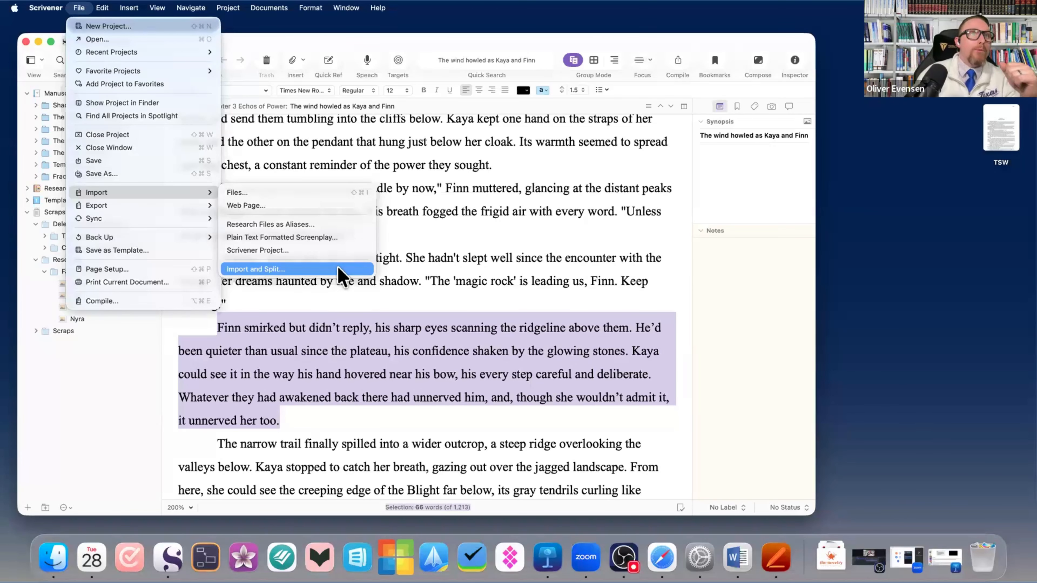
pyautogui.click(305, 428)
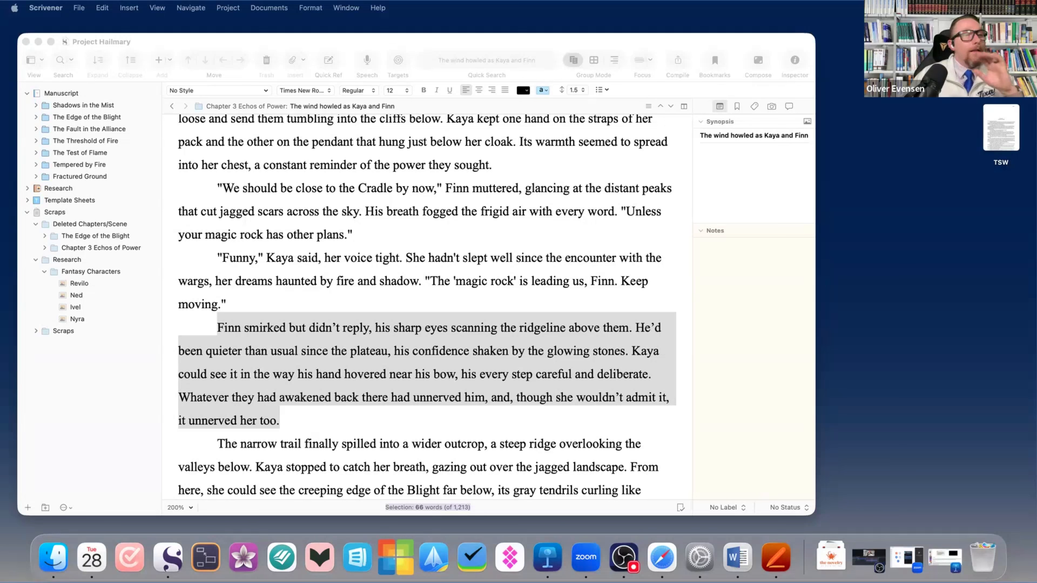
# - Put the Project Hailmary window in full screen and show the Manuscript's chapters on the corkboard
pyautogui.click(51, 41)
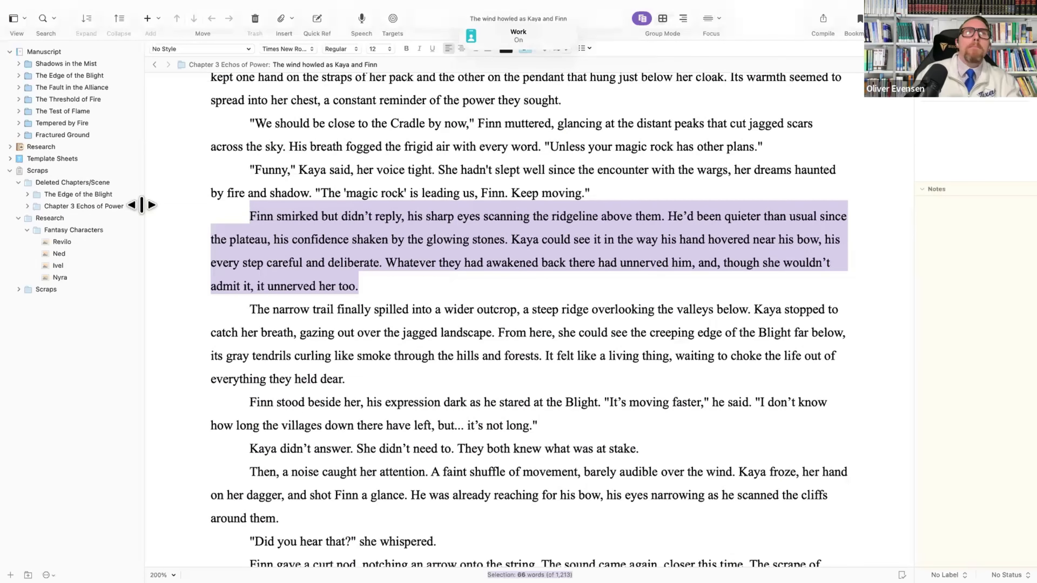
pyautogui.click(62, 54)
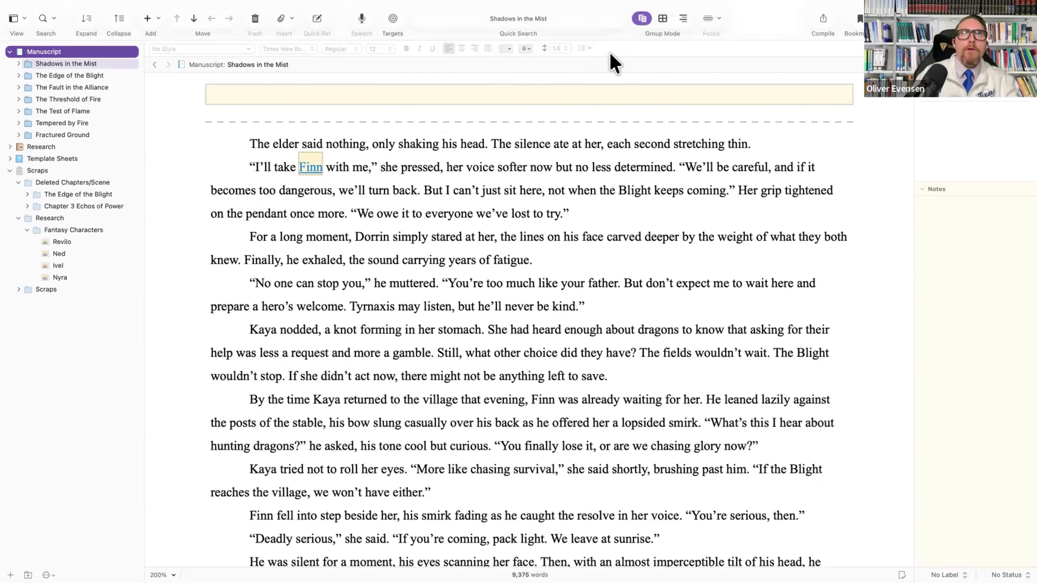
pyautogui.click(663, 19)
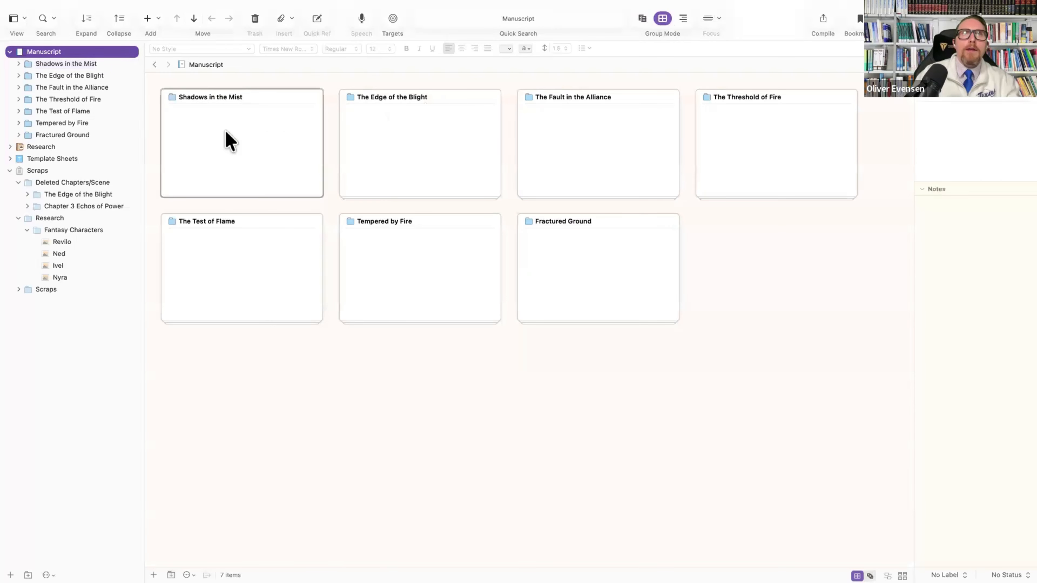
# - Move the Shadows in the Mist card to directly after The Threshold of Fire on the corkboard
pyautogui.click(453, 140)
pyautogui.click(628, 143)
pyautogui.click(262, 264)
pyautogui.press('Right')
pyautogui.press('Right')
pyautogui.moveTo(204, 150); pyautogui.dragTo(775, 174)
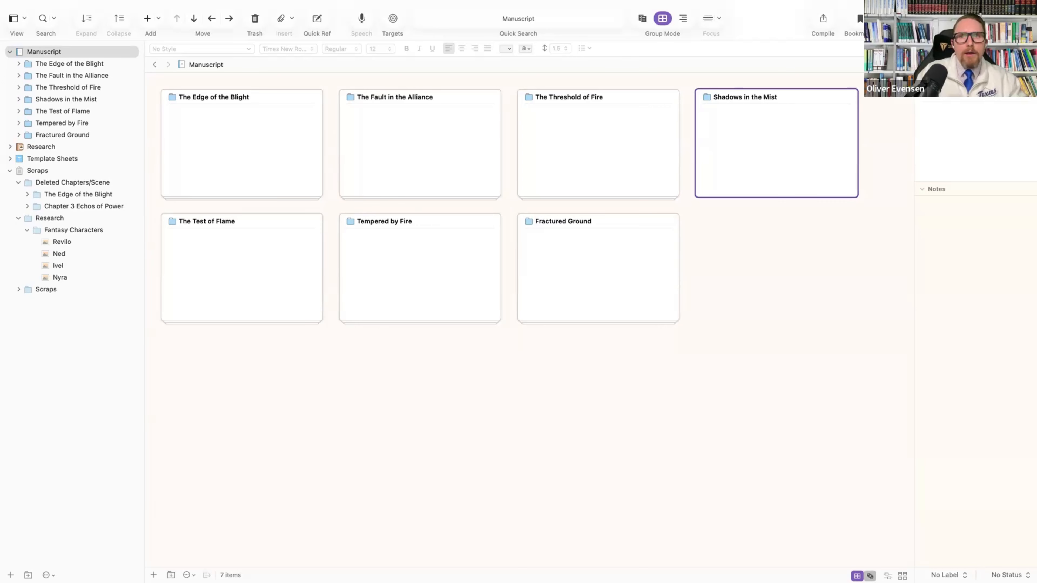
# - Switch the corkboard to freeform and rearrange the chapter cards in loose rows, starting with The Fault in the Alliance and ending with Tempered by Fire
pyautogui.click(871, 576)
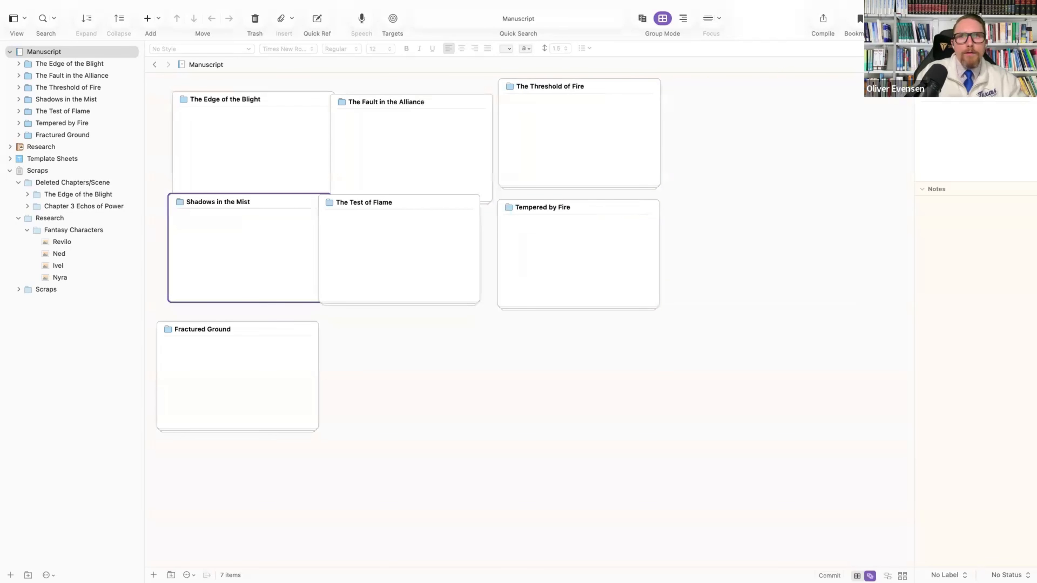
pyautogui.moveTo(584, 270); pyautogui.dragTo(595, 413)
pyautogui.moveTo(360, 259); pyautogui.dragTo(564, 284)
pyautogui.moveTo(269, 348); pyautogui.dragTo(442, 349)
pyautogui.moveTo(234, 225); pyautogui.dragTo(211, 365)
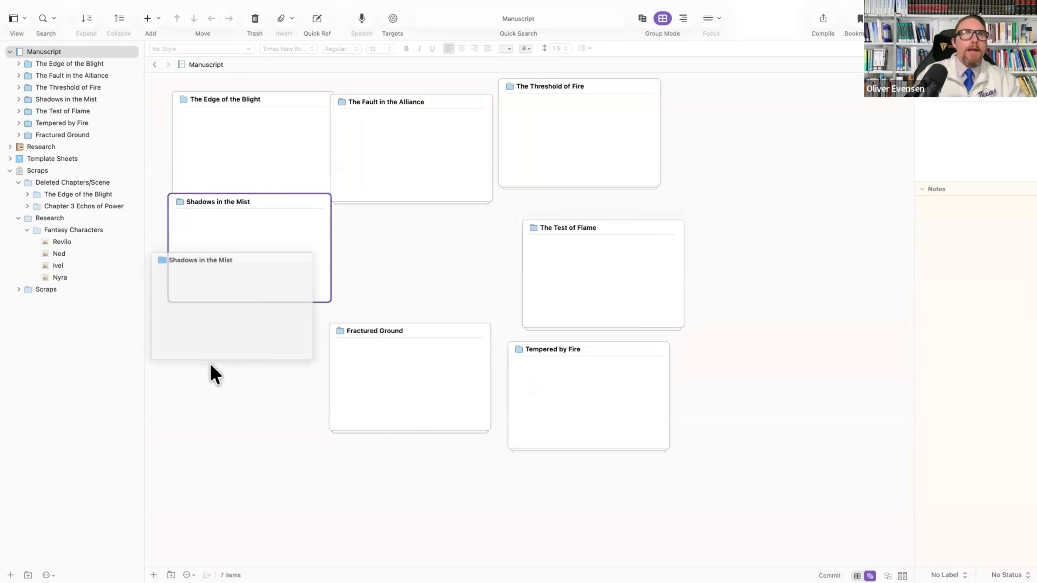
pyautogui.moveTo(397, 385); pyautogui.dragTo(390, 268)
pyautogui.moveTo(193, 200); pyautogui.dragTo(193, 302)
pyautogui.moveTo(382, 269); pyautogui.dragTo(406, 404)
pyautogui.moveTo(220, 243); pyautogui.dragTo(371, 261)
pyautogui.moveTo(354, 192); pyautogui.dragTo(221, 172)
pyautogui.moveTo(395, 243); pyautogui.dragTo(403, 108)
pyautogui.moveTo(591, 176); pyautogui.dragTo(599, 205)
pyautogui.moveTo(355, 262); pyautogui.dragTo(354, 263)
pyautogui.moveTo(256, 338); pyautogui.dragTo(233, 241)
pyautogui.moveTo(445, 440); pyautogui.dragTo(570, 304)
pyautogui.moveTo(500, 384); pyautogui.dragTo(277, 417)
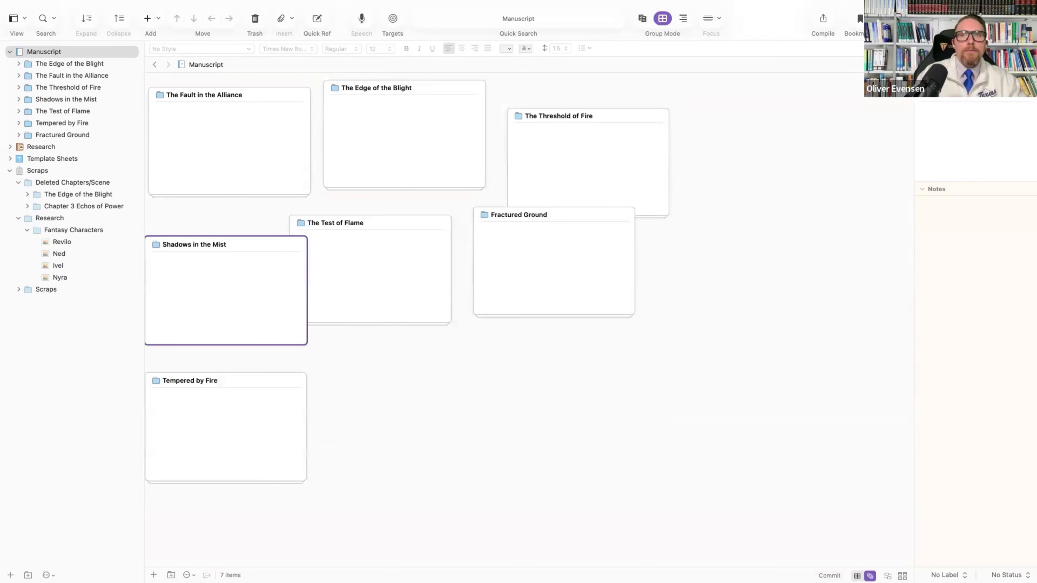
# - Commit the freeform card order to the binder, starting at Top and ordering Left to Right, and return the corkboard to the grid
pyautogui.click(830, 576)
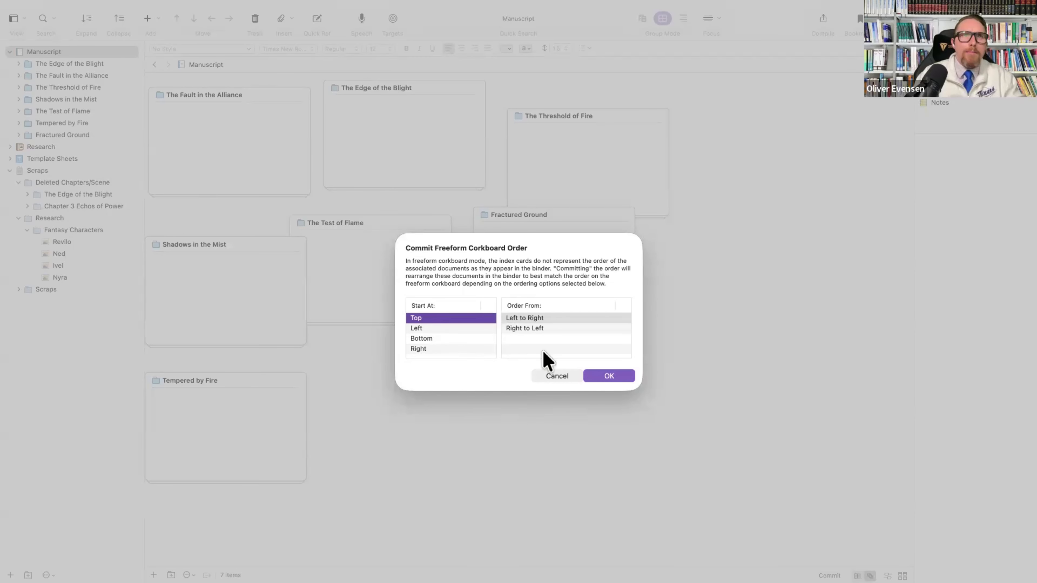
pyautogui.click(573, 318)
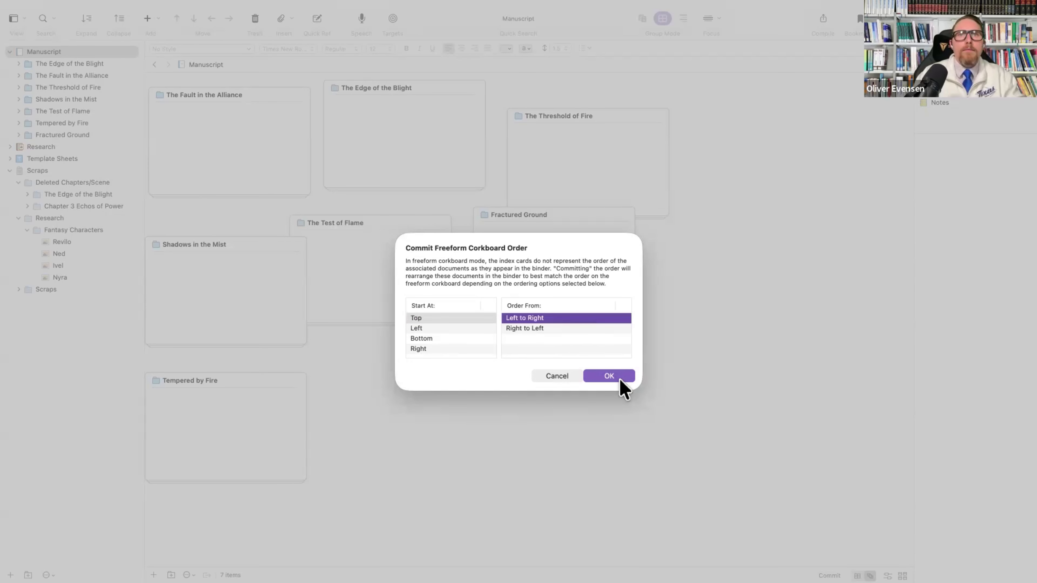
pyautogui.click(617, 377)
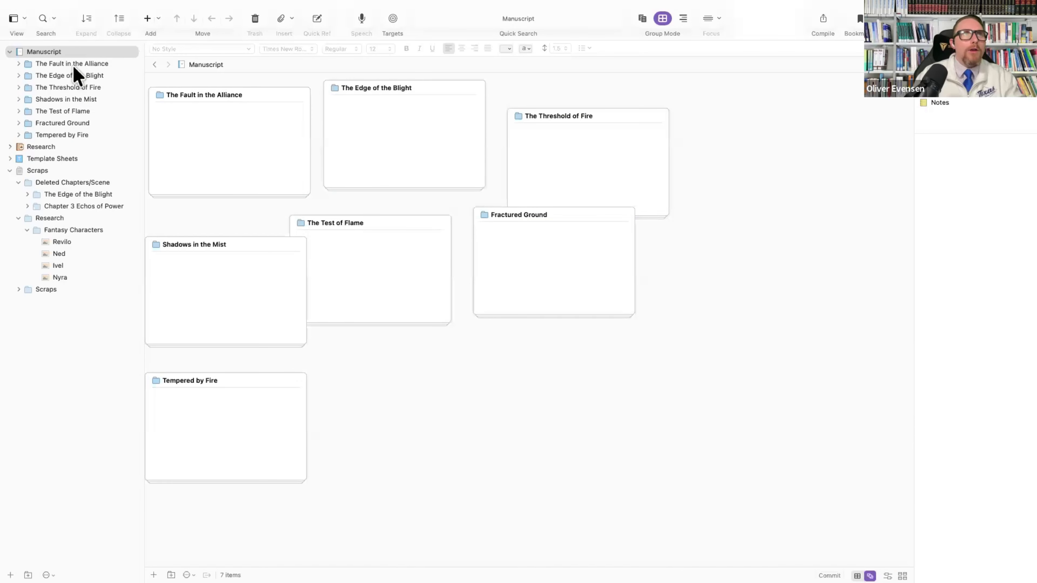
pyautogui.click(858, 576)
# - Enter "write a summary!" as the synopsis on The Fault in the Alliance card
pyautogui.doubleClick(273, 98)
pyautogui.doubleClick(267, 127)
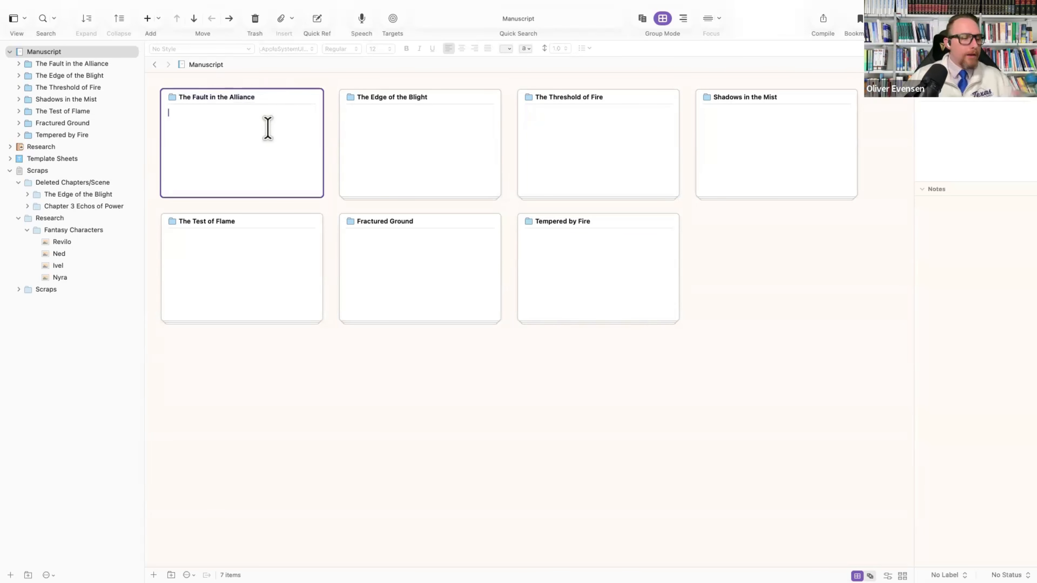
pyautogui.write('write a summary!')
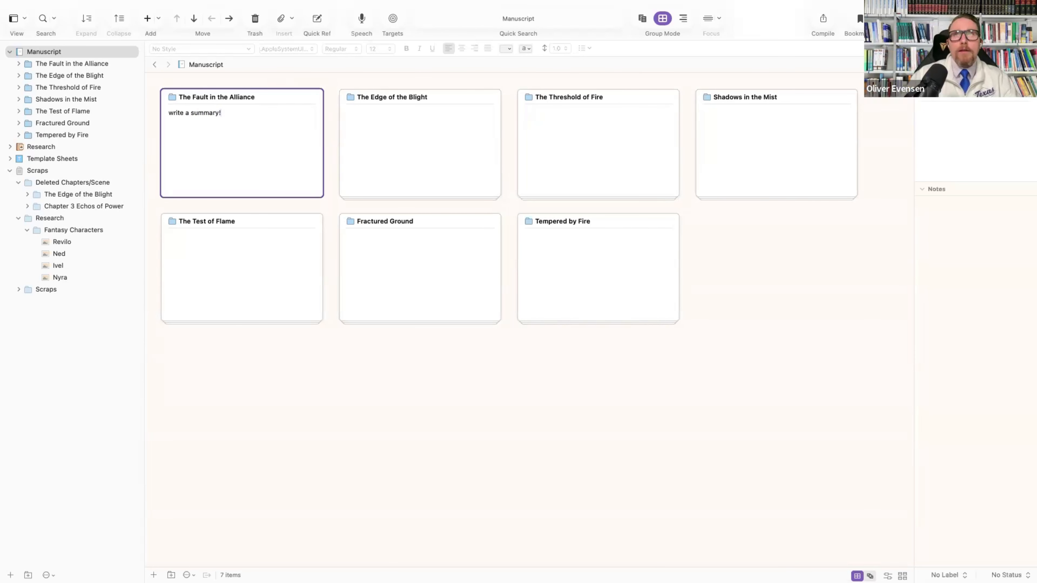
# - Open The Fault in the Alliance and its scene's full text from the corkboard, and go back to the Manuscript's cards
pyautogui.doubleClick(174, 98)
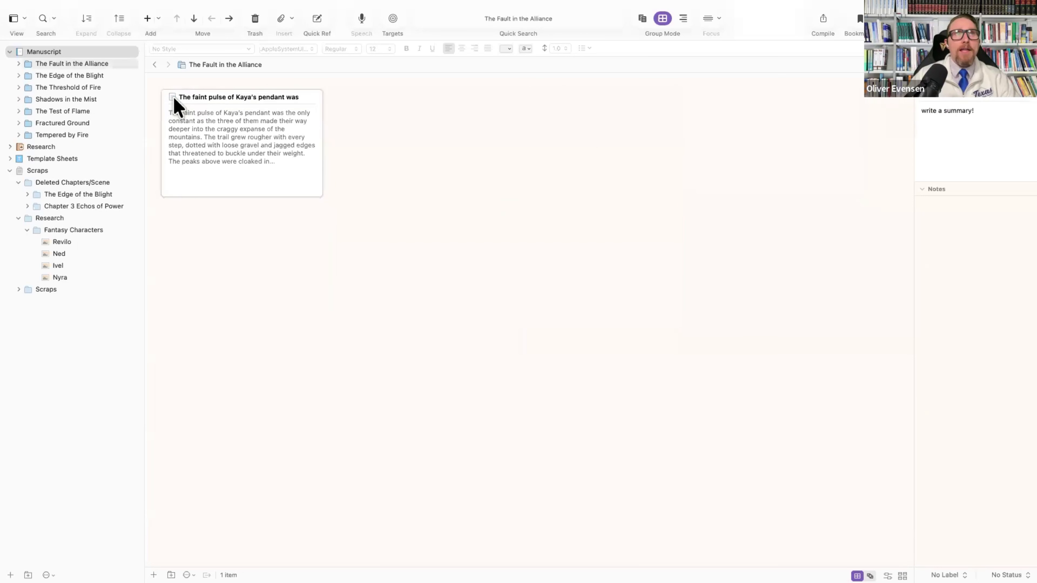
pyautogui.doubleClick(255, 135)
pyautogui.click(475, 205)
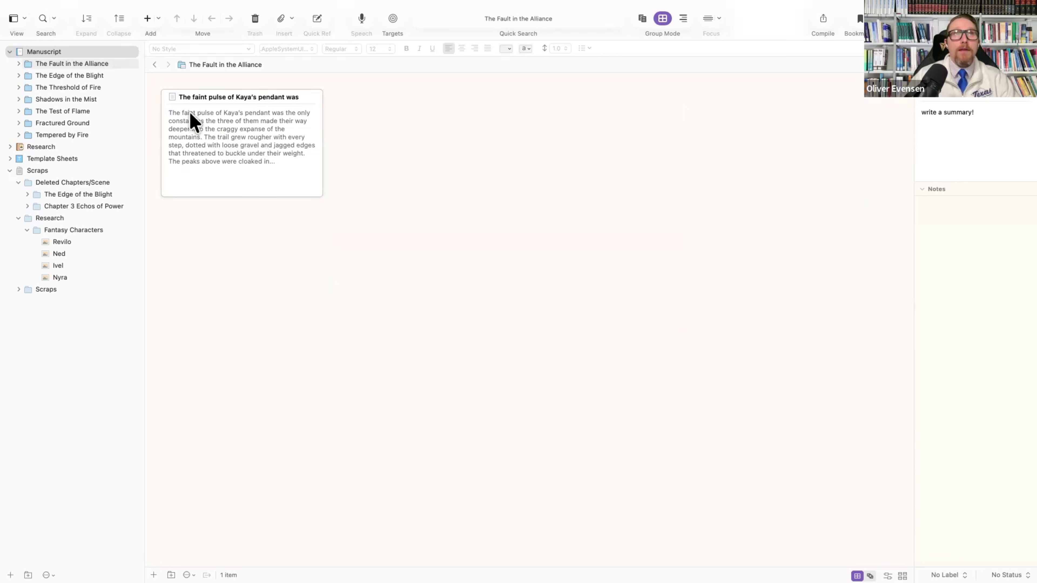
pyautogui.doubleClick(172, 98)
pyautogui.click(437, 169)
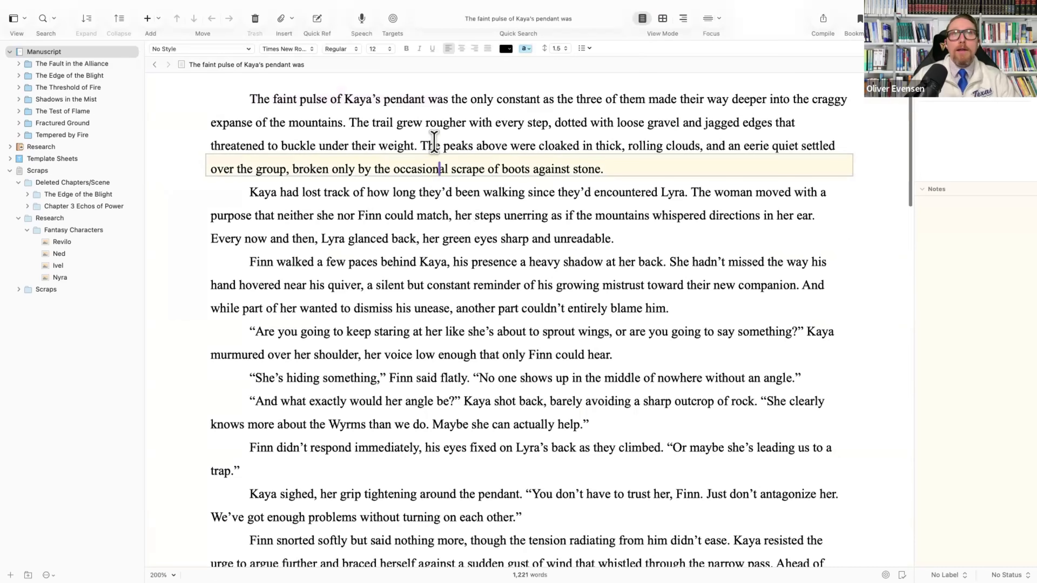
pyautogui.click(154, 65)
pyautogui.press('super+bracketleft')
# - Open The Edge of the Blight and its scene from the corkboard, and return to the Manuscript's cards
pyautogui.click(350, 98)
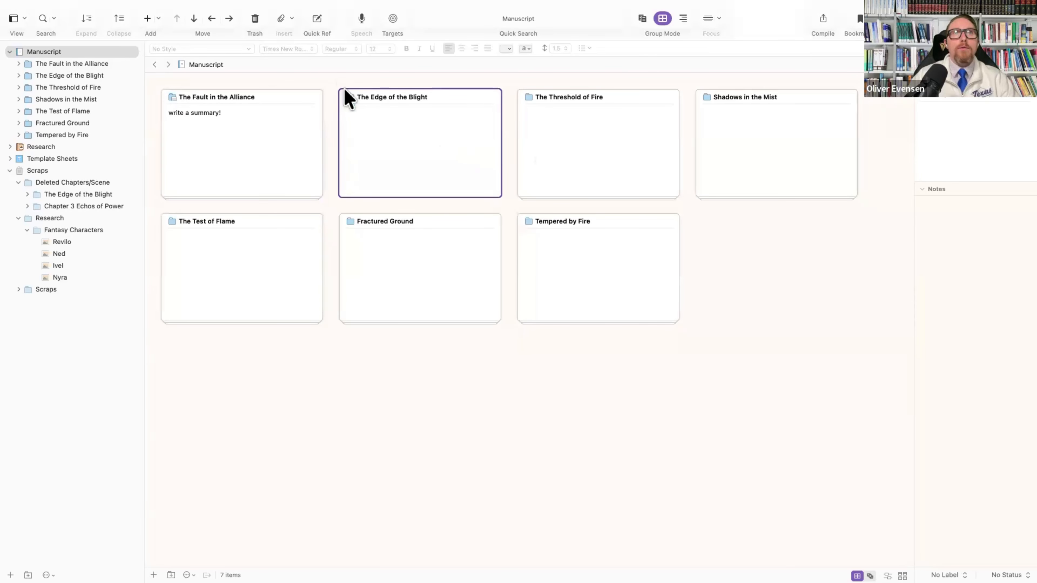
pyautogui.doubleClick(353, 98)
pyautogui.doubleClick(172, 101)
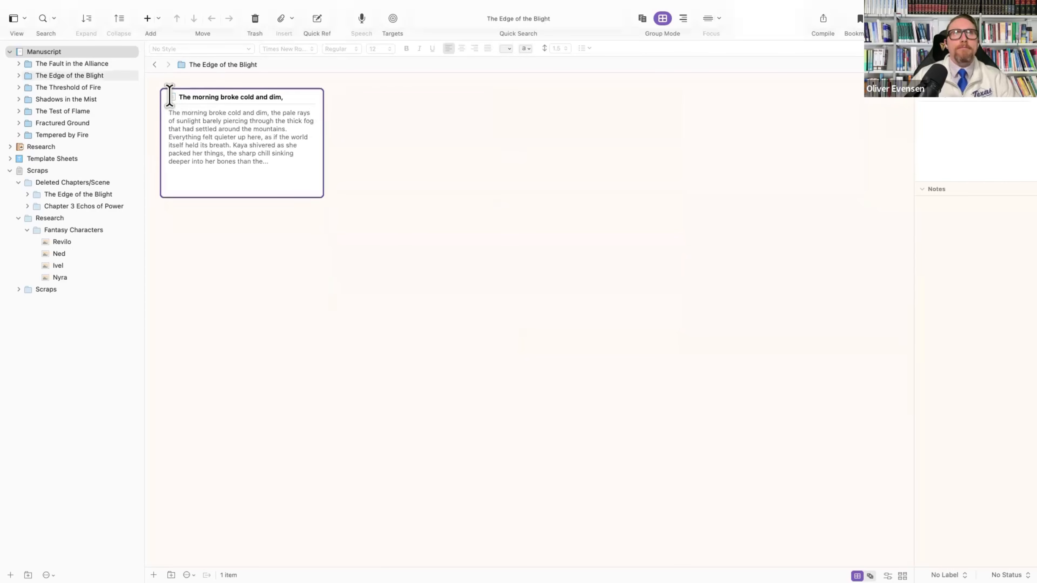
pyautogui.click(154, 65)
pyautogui.click(156, 65)
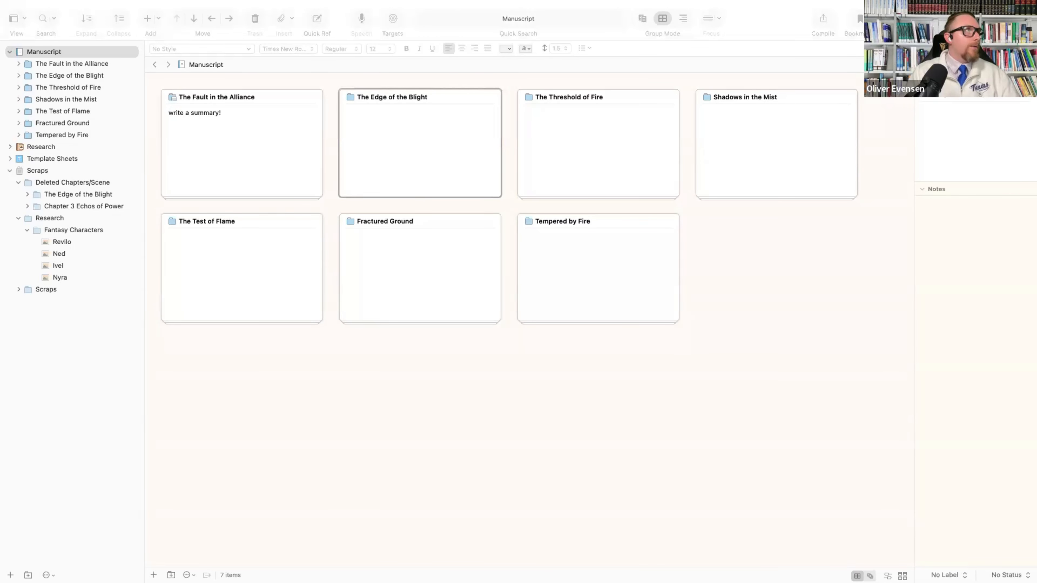
# - Switch to the slide presentation and show the Q&A slide
pyautogui.press('super+alt+p')
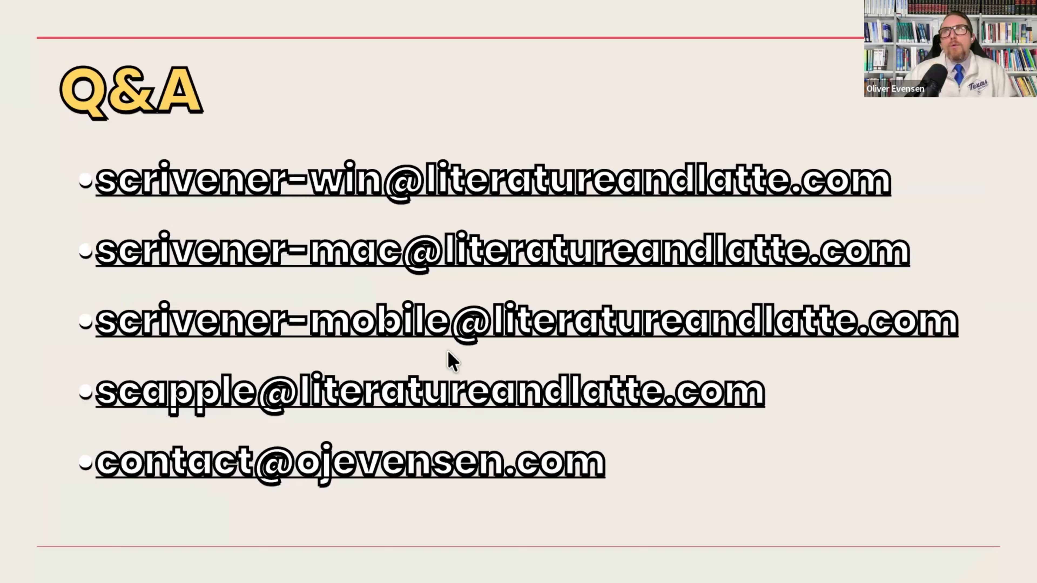